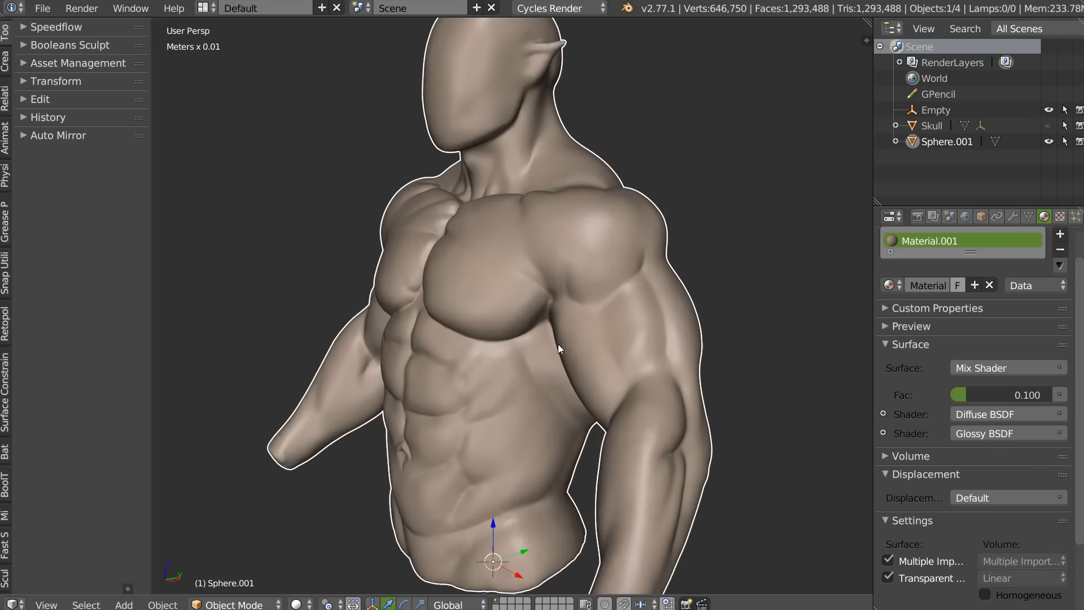
Step: Examine the sculpted torso's muscle forms from the front, the back and a three-quarter angle
mouse_move(571, 442)
middle_down()
mouse_move(561, 407)
mouse_move(645, 324)
mouse_move(502, 188)
mouse_move(529, 401)
mouse_move(486, 404)
mouse_move(497, 366)
mouse_move(442, 367)
middle_up()
scroll(442, 367, up, 3)
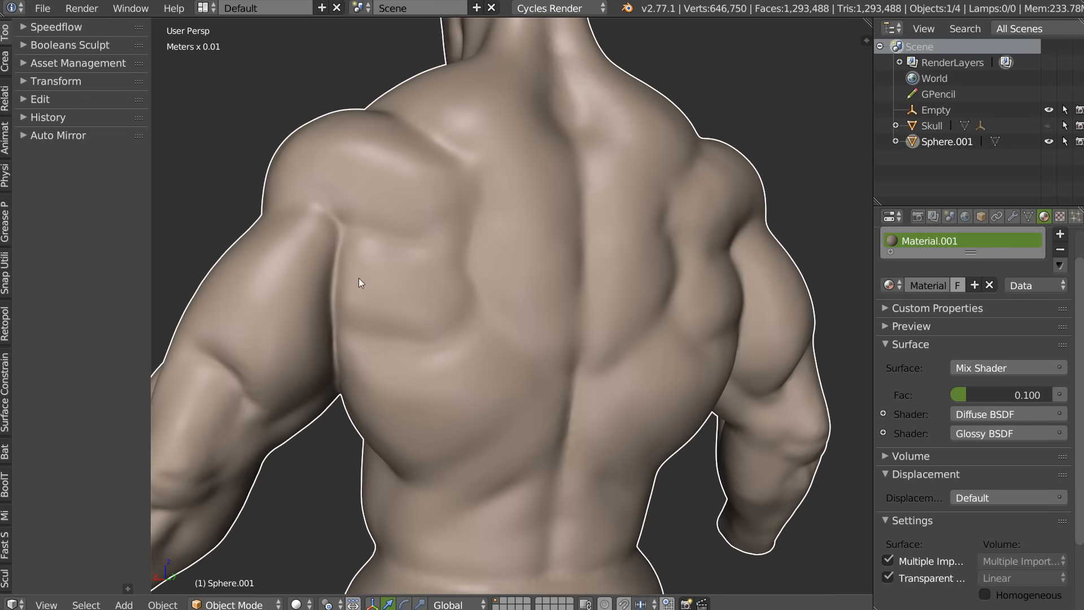
scroll(337, 300, down, 4)
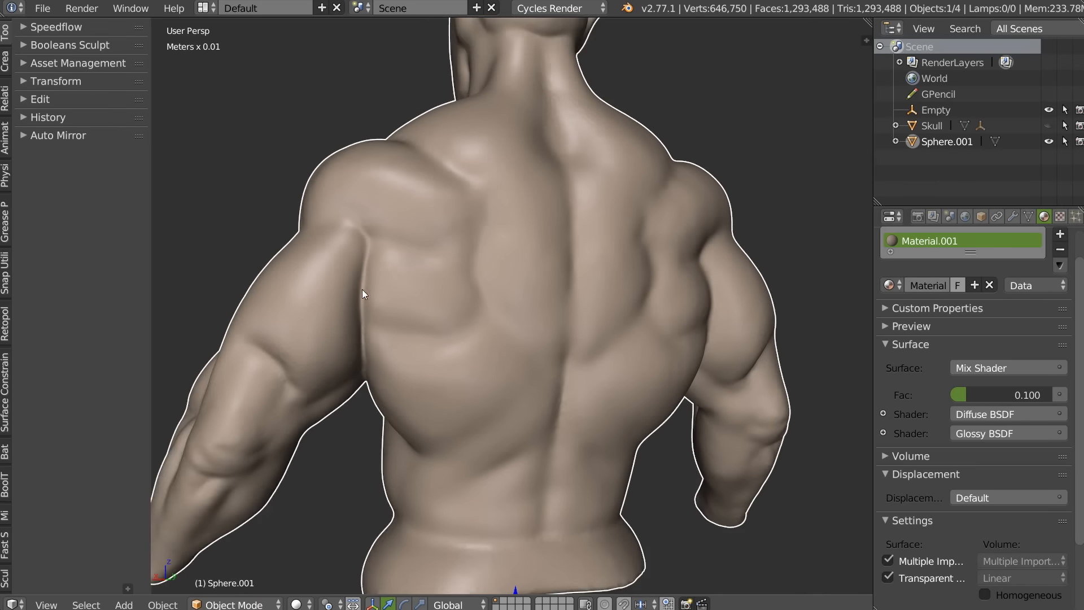
mouse_move(350, 321)
middle_down()
mouse_move(542, 331)
mouse_move(503, 382)
mouse_move(508, 319)
mouse_move(489, 329)
mouse_move(489, 354)
mouse_move(445, 357)
middle_up()
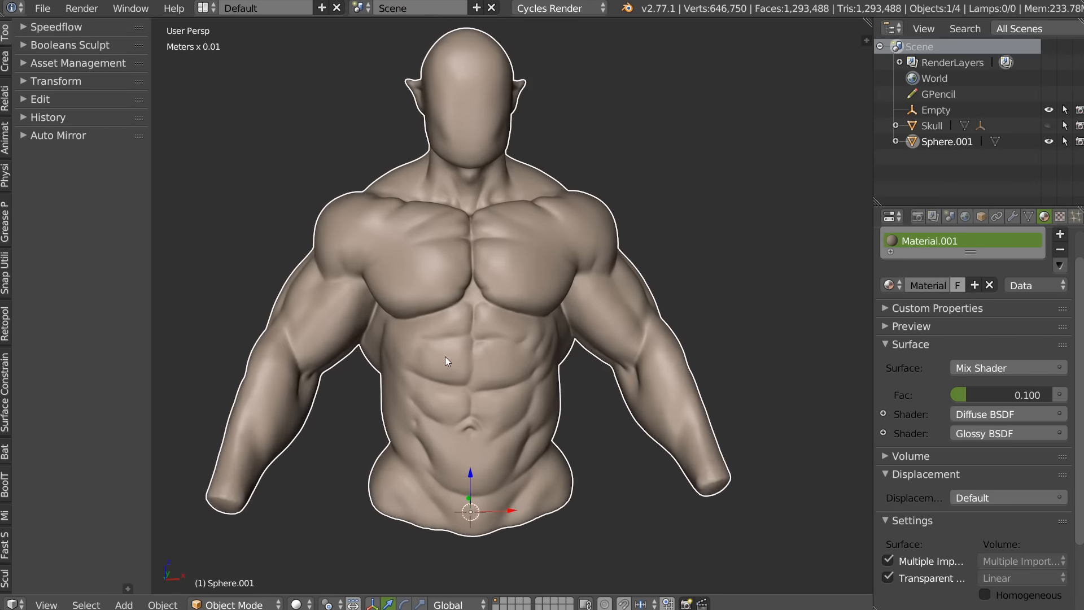
scroll(452, 348, up, 2)
mouse_move(534, 314)
middle_down()
mouse_move(559, 334)
mouse_move(578, 324)
mouse_move(586, 334)
middle_up()
mouse_move(512, 311)
middle_down()
mouse_move(531, 312)
mouse_move(418, 312)
middle_up()
mouse_move(500, 280)
middle_down()
mouse_move(315, 291)
mouse_move(559, 268)
mouse_move(490, 245)
mouse_move(533, 297)
mouse_move(529, 321)
mouse_move(522, 305)
mouse_move(513, 313)
mouse_move(522, 308)
mouse_move(528, 324)
mouse_move(509, 347)
middle_up()
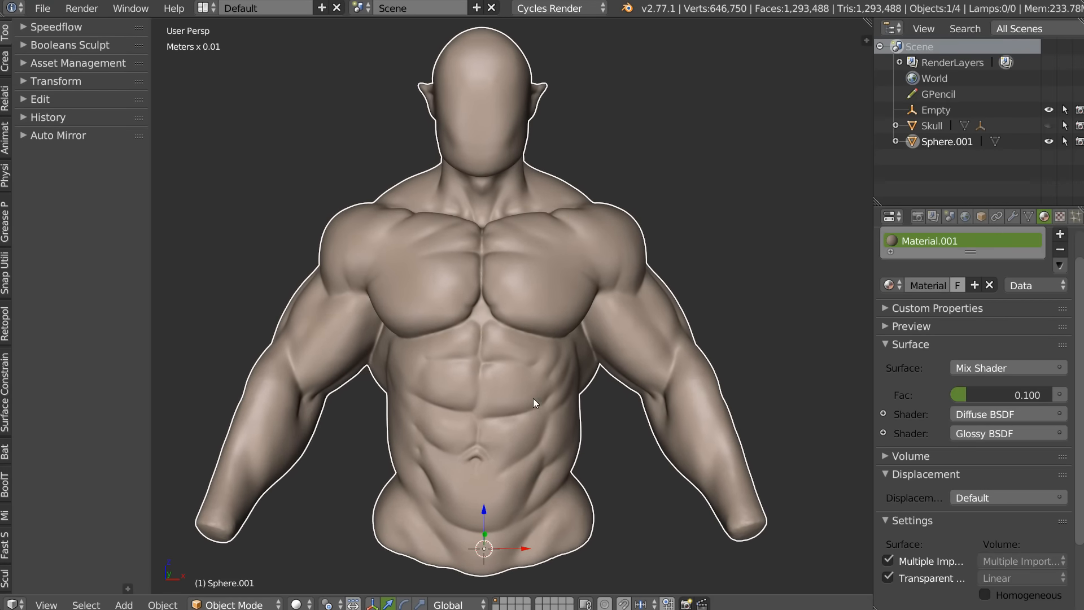
middle_drag(584, 310, 520, 306)
Step: Reveal the OpenGL Lights settings of the 3D view and browse the lighting presets
key(n)
click(747, 225)
click(762, 268)
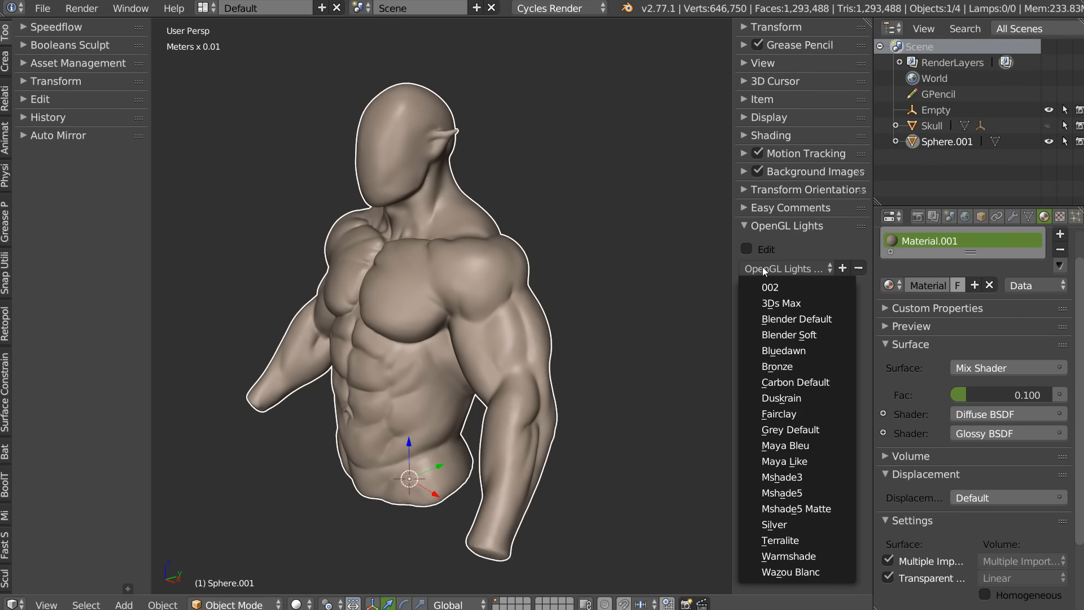
click(798, 578)
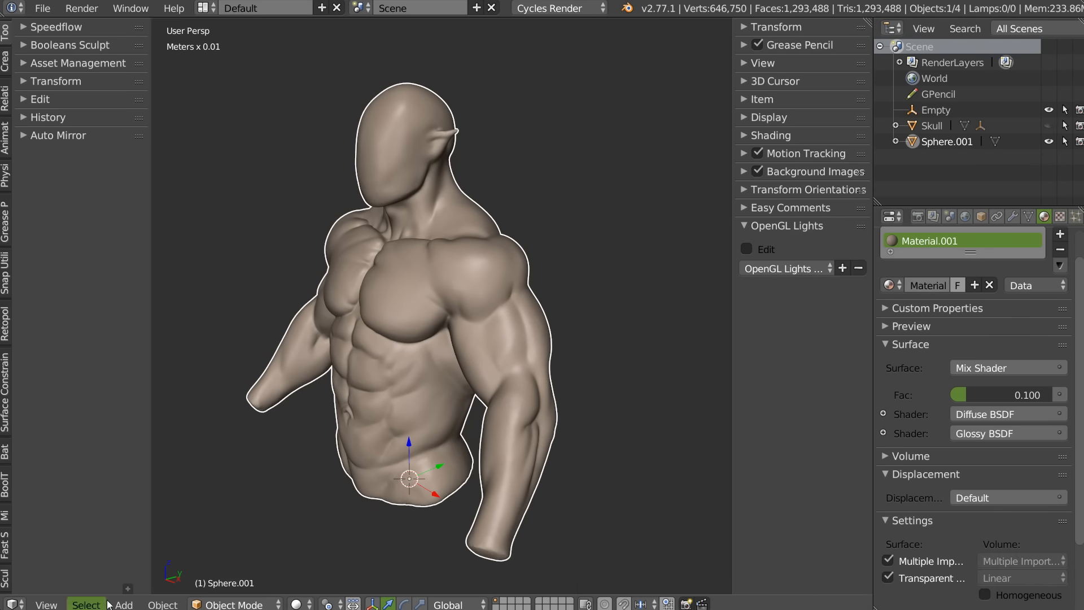
Step: Switch the torso mesh from Object Mode to Sculpt Mode
click(86, 604)
middle_drag(389, 288, 454, 277)
key(Tab)
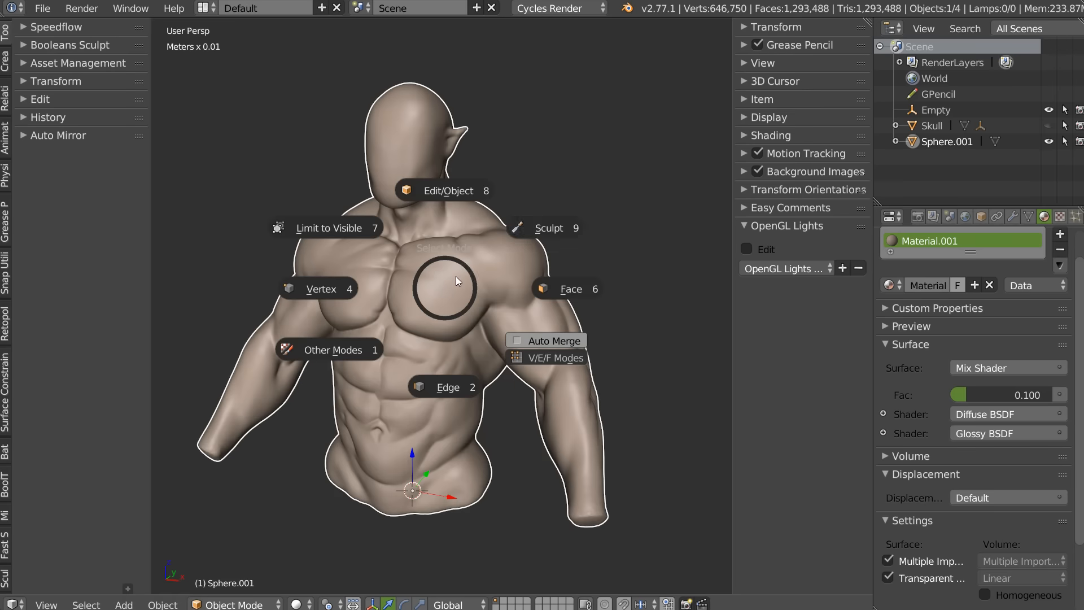
click(545, 228)
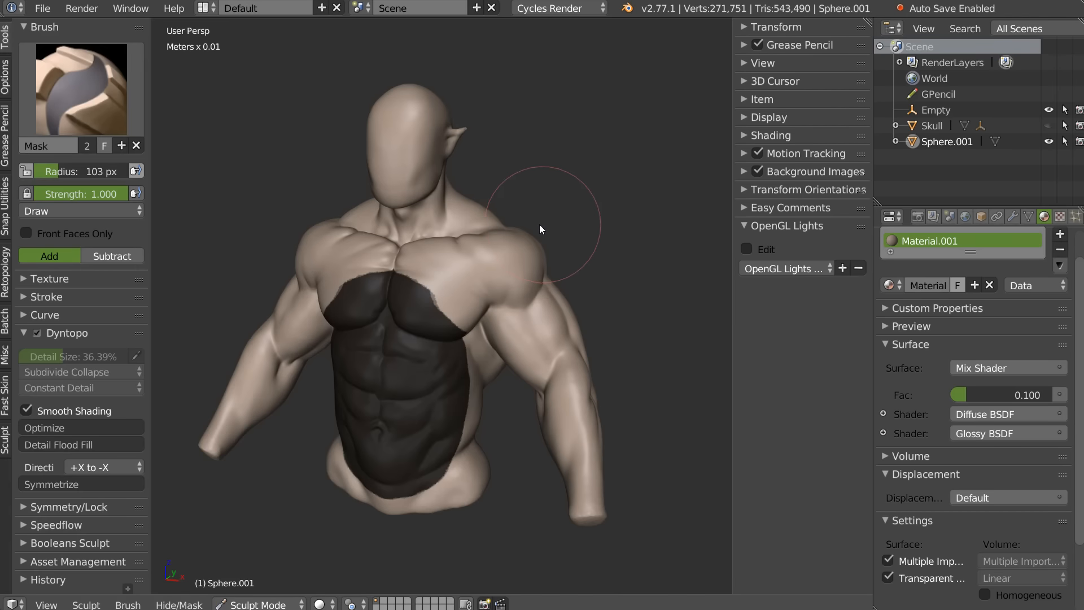
Step: Turn off the Show Diffuse Color option for sculpting so the torso displays without its material color
click(85, 605)
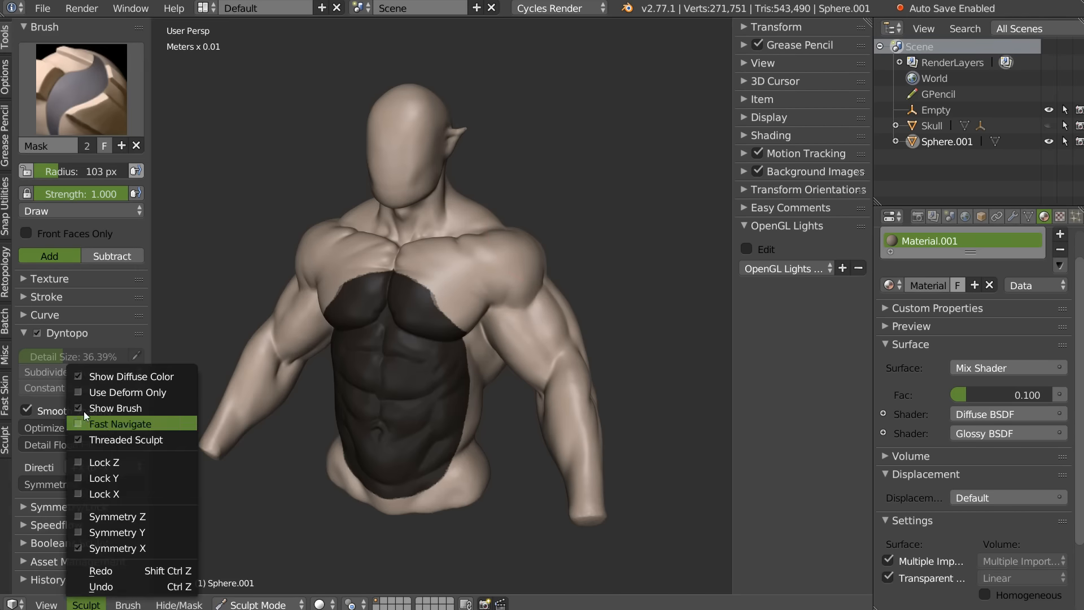
click(77, 375)
mouse_move(292, 349)
middle_down()
mouse_move(537, 296)
mouse_move(431, 327)
mouse_move(551, 287)
mouse_move(341, 300)
mouse_move(337, 288)
mouse_move(518, 242)
middle_up()
scroll(568, 258, down, 2)
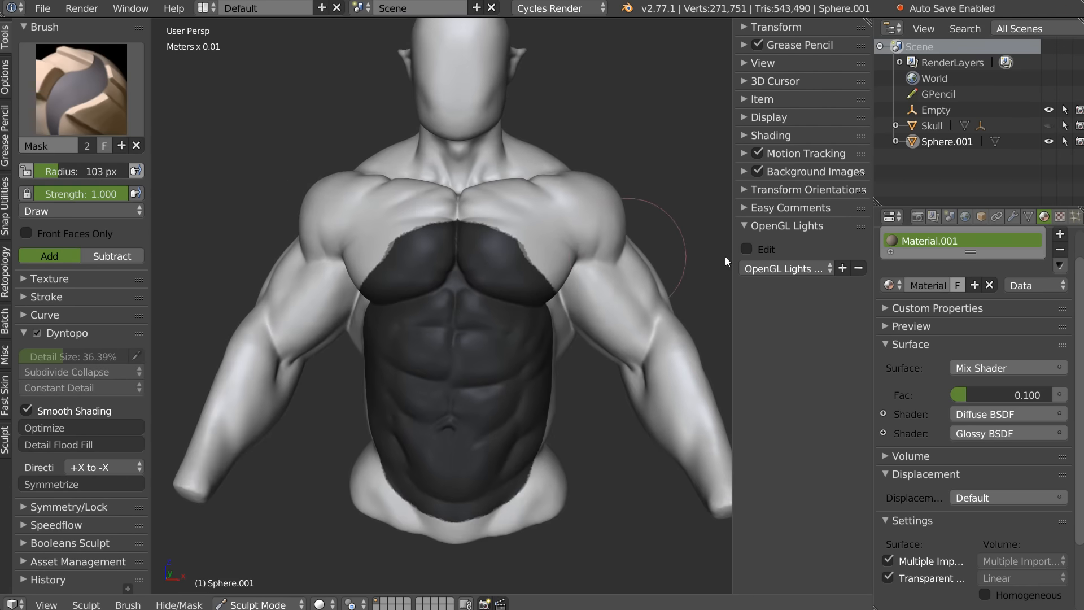
Step: Apply the Wazou Blanc OpenGL lighting preset and clear the sculpt mask from the chest and abdomen
click(785, 268)
click(779, 572)
middle_drag(571, 317, 490, 347)
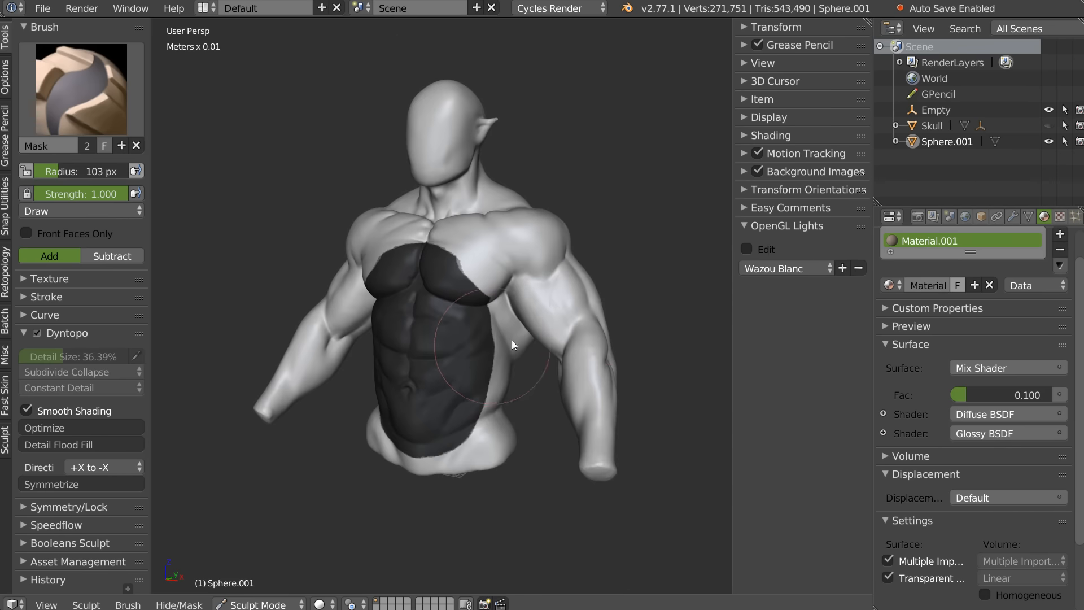
key(alt+m)
mouse_move(568, 327)
middle_down()
mouse_move(516, 310)
mouse_move(497, 325)
mouse_move(492, 310)
middle_up()
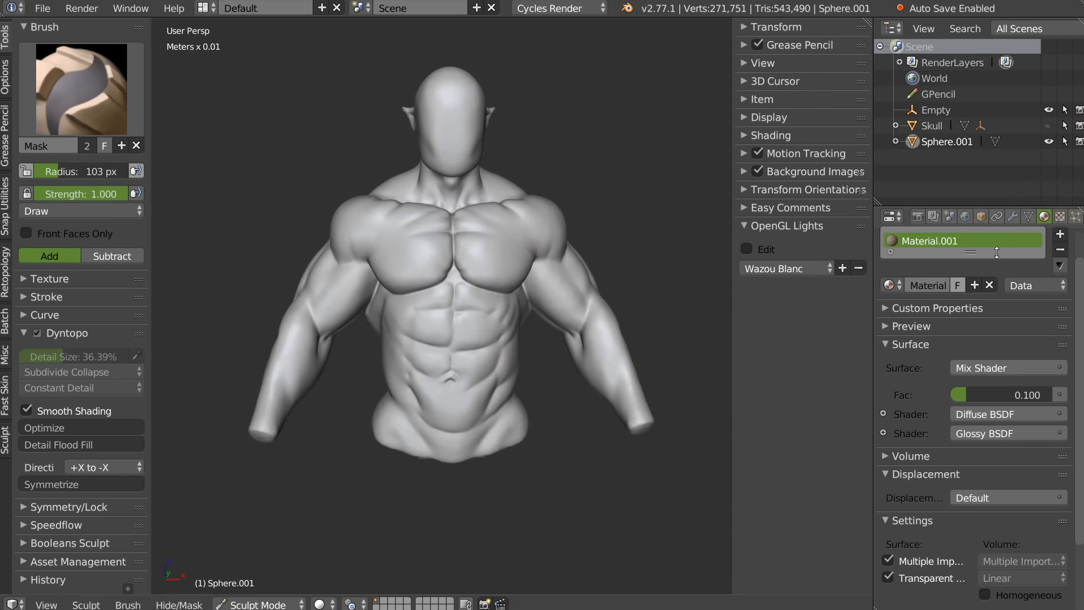
Step: Choose Wazou Blanc again from the OpenGL lighting presets
click(773, 267)
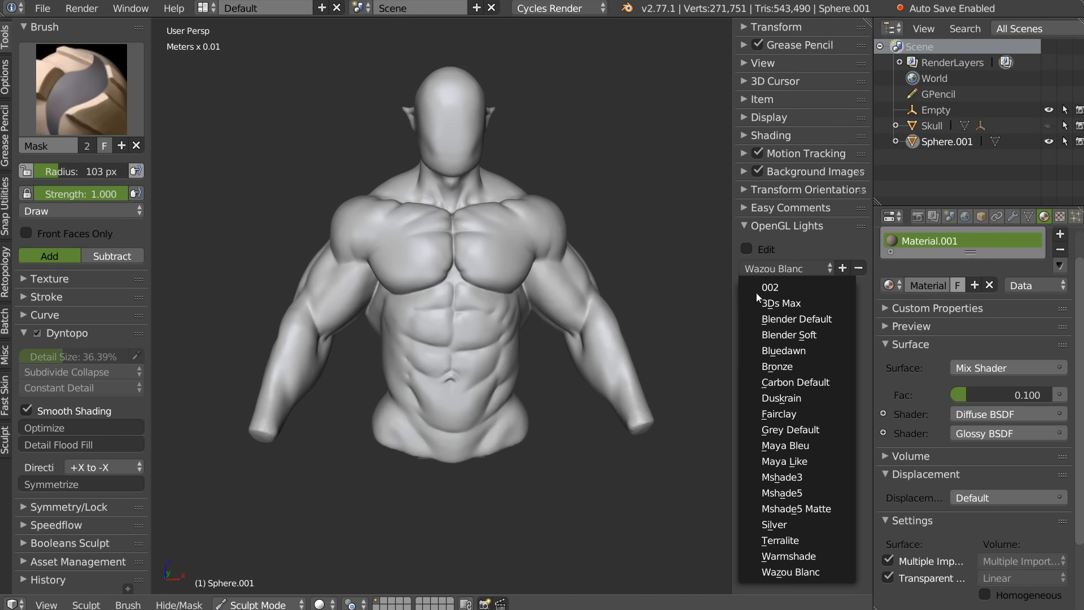
click(784, 573)
middle_drag(469, 331, 466, 344)
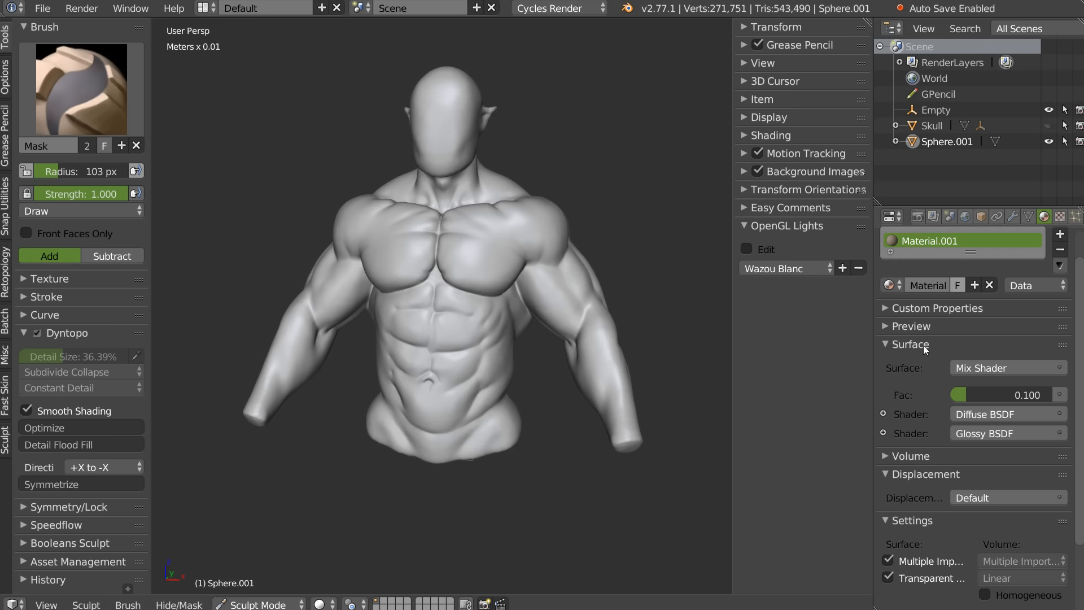
Step: Check the viewport color and viewport specular settings of the torso's material
scroll(964, 301, up, 2)
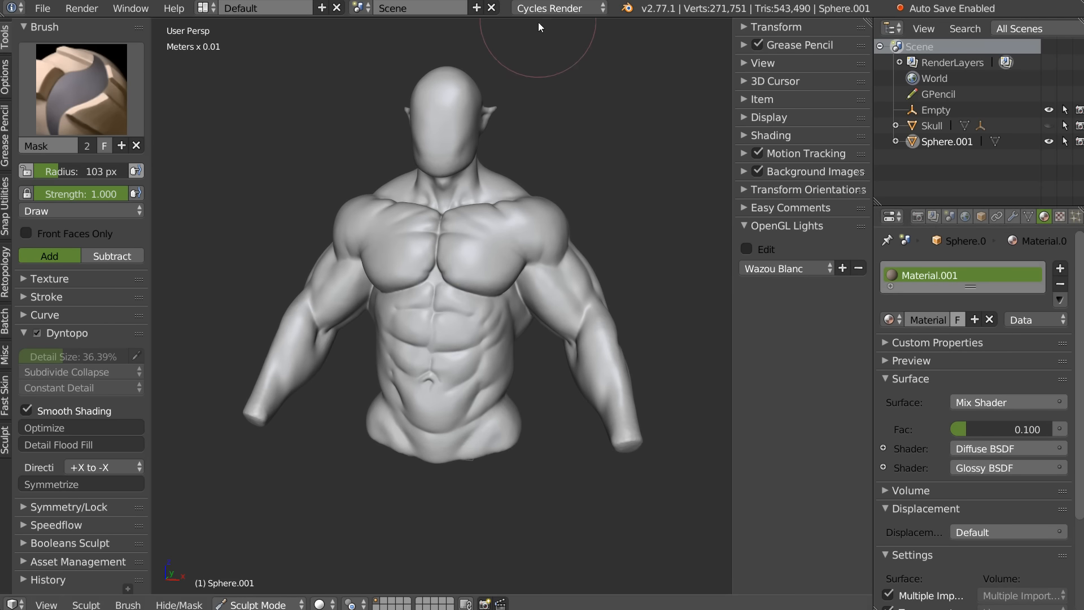
scroll(929, 436, down, 5)
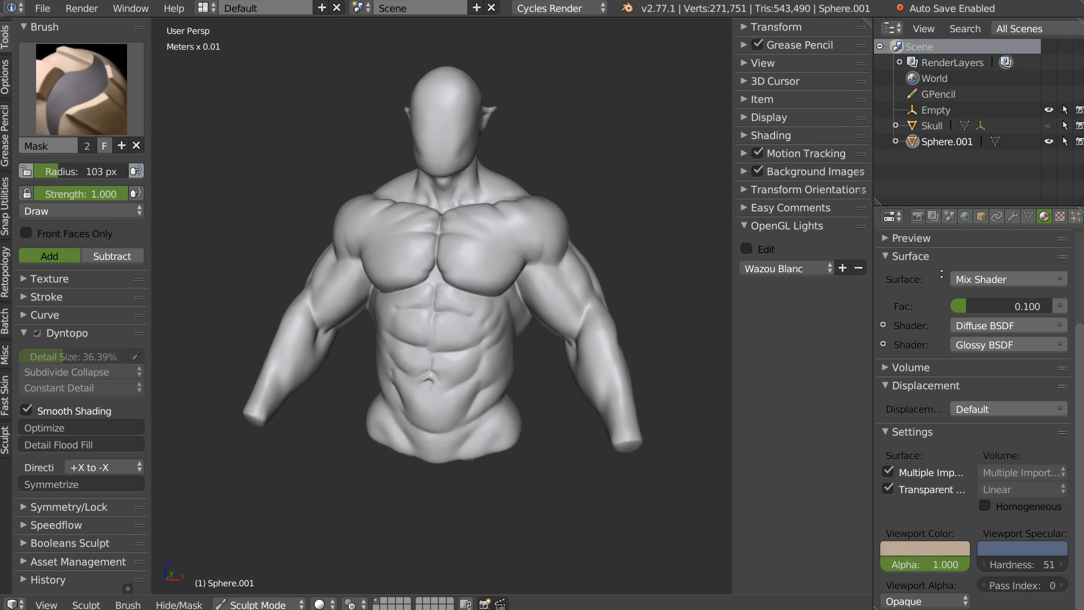
click(910, 550)
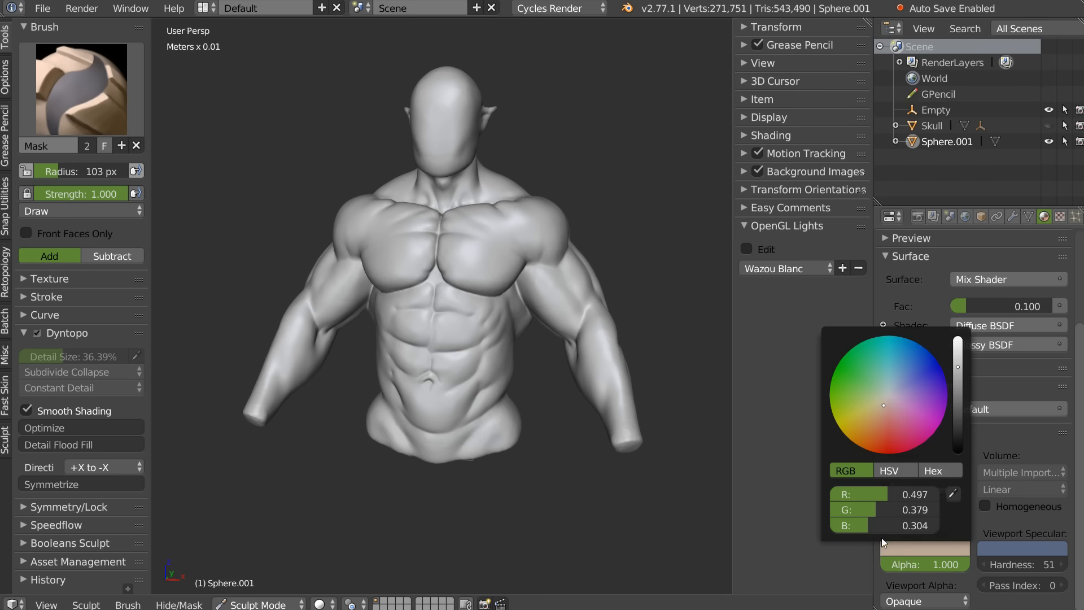
click(1009, 547)
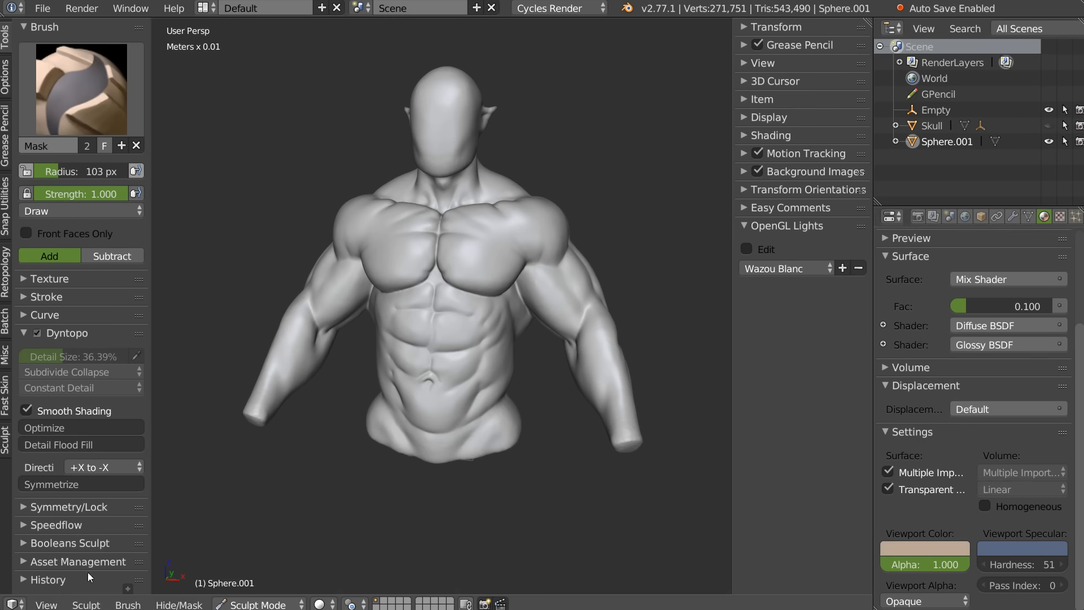
Step: Enable Show Diffuse Color for sculpting and view the torso with its material color
click(85, 604)
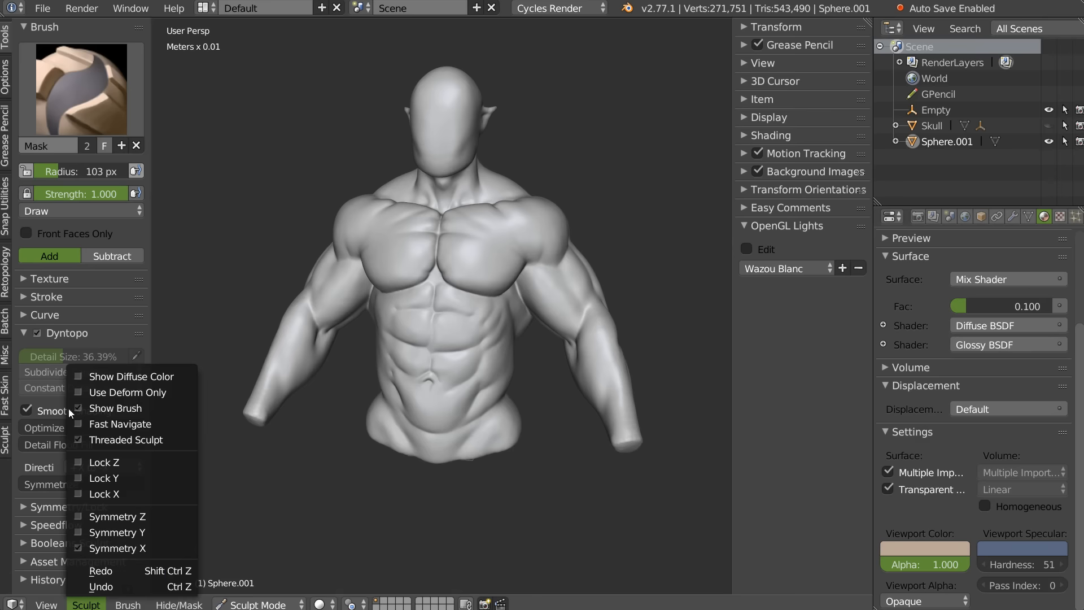
click(80, 376)
scroll(476, 280, up, 4)
mouse_move(477, 280)
middle_down()
mouse_move(345, 263)
mouse_move(202, 272)
mouse_move(467, 269)
mouse_move(437, 283)
mouse_move(470, 314)
middle_up()
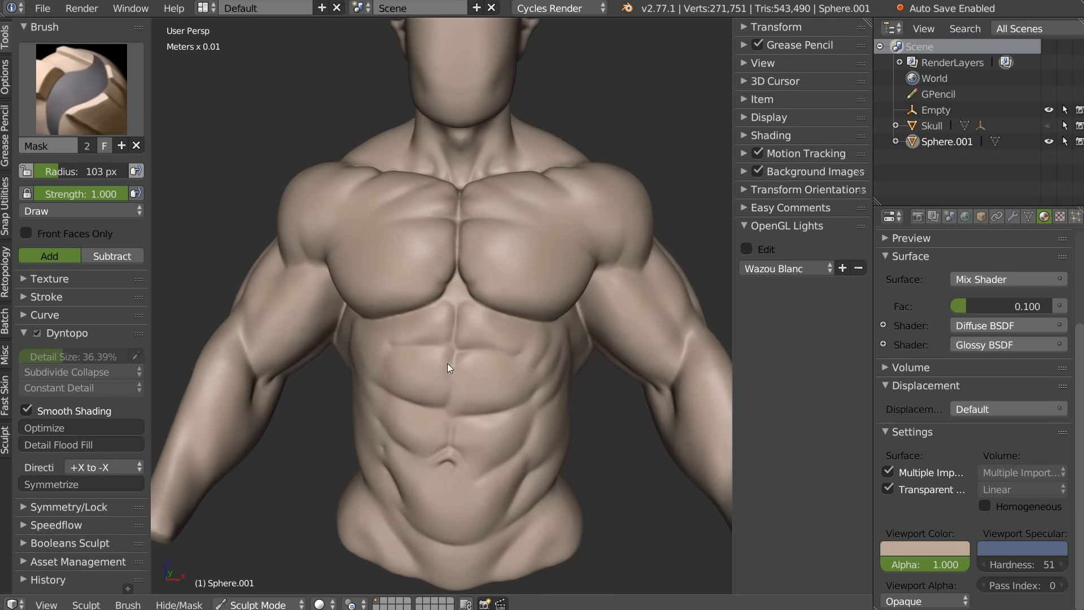
mouse_move(486, 306)
middle_down()
mouse_move(481, 330)
mouse_move(323, 330)
mouse_move(459, 337)
mouse_move(448, 314)
mouse_move(458, 343)
middle_up()
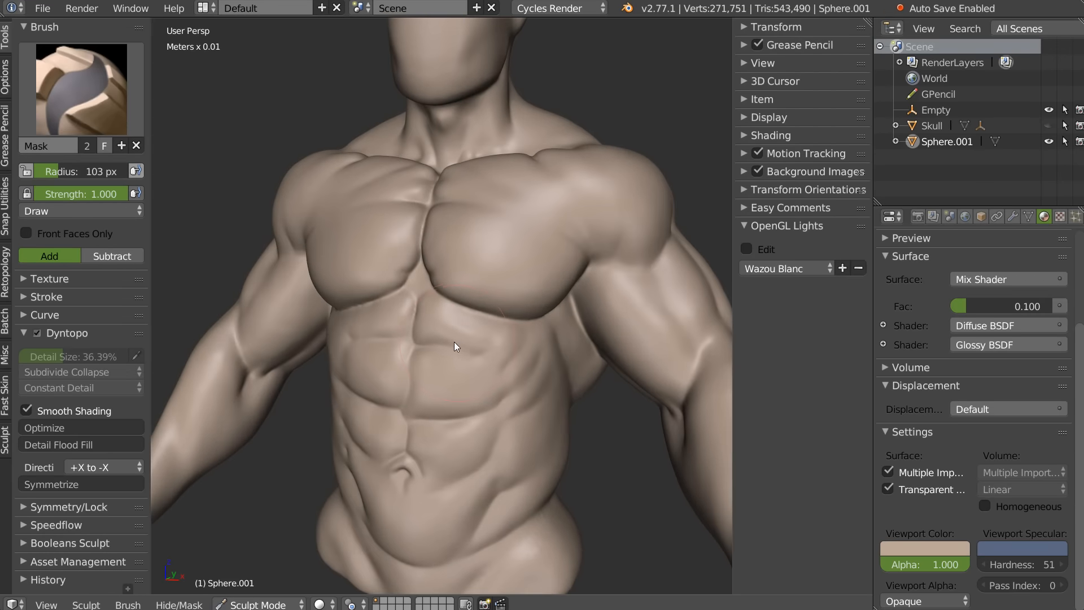
Step: Add the image 3_quart.jpg from the elements folder as an Easy Refs reference in the 3D view
key(n)
scroll(571, 300, down, 5)
mouse_move(460, 353)
middle_down()
mouse_move(658, 322)
mouse_move(514, 317)
mouse_move(469, 344)
mouse_move(514, 336)
middle_up()
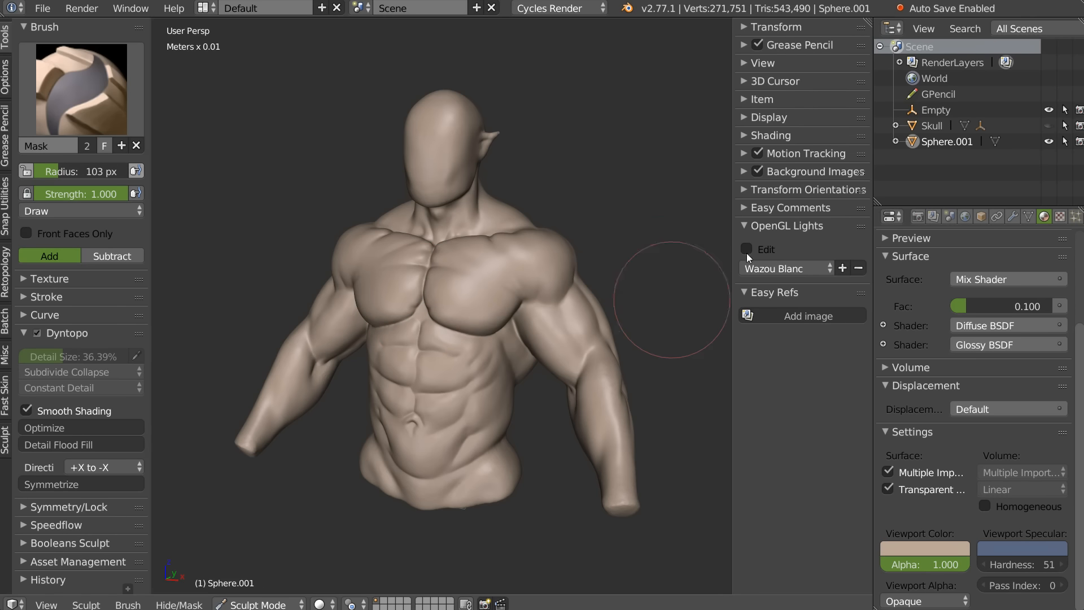
click(794, 313)
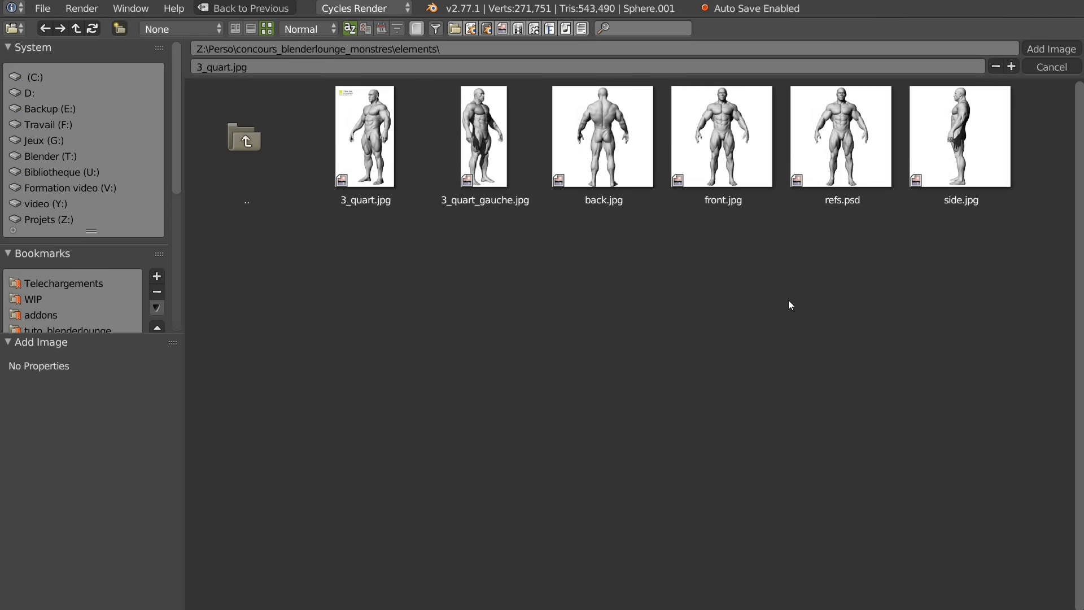
click(371, 141)
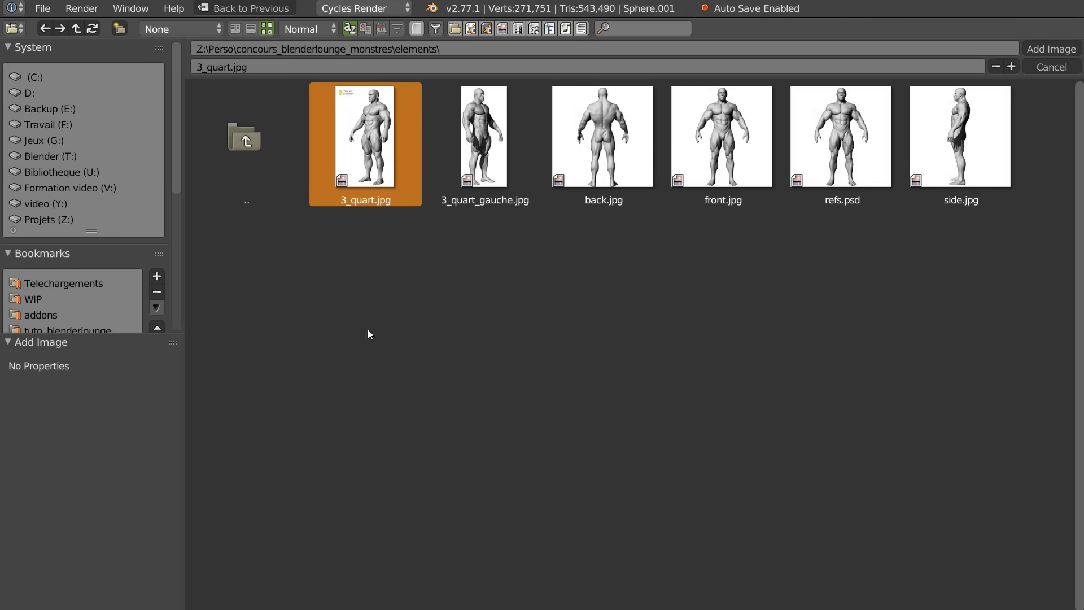
click(1043, 52)
Step: Scale the 3_quart.jpg reference to 2.86, place it at X -258, Y -991, and align the torso view to its pose
mouse_move(510, 367)
middle_down()
mouse_move(451, 370)
mouse_move(478, 348)
mouse_move(374, 371)
middle_up()
drag(778, 408, 831, 428)
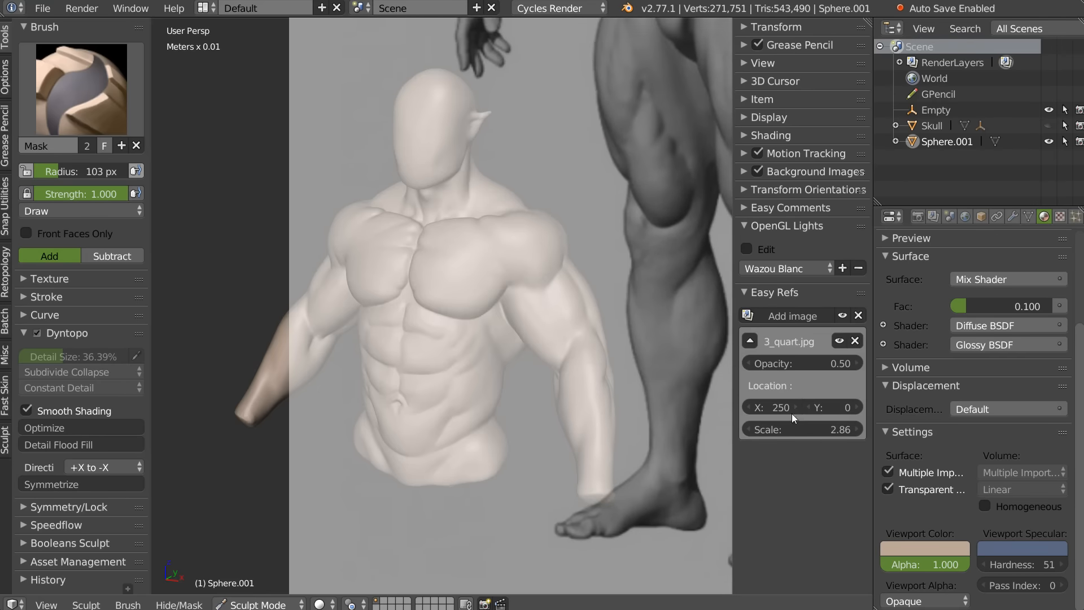
drag(735, 405, 517, 445)
drag(832, 404, 270, 535)
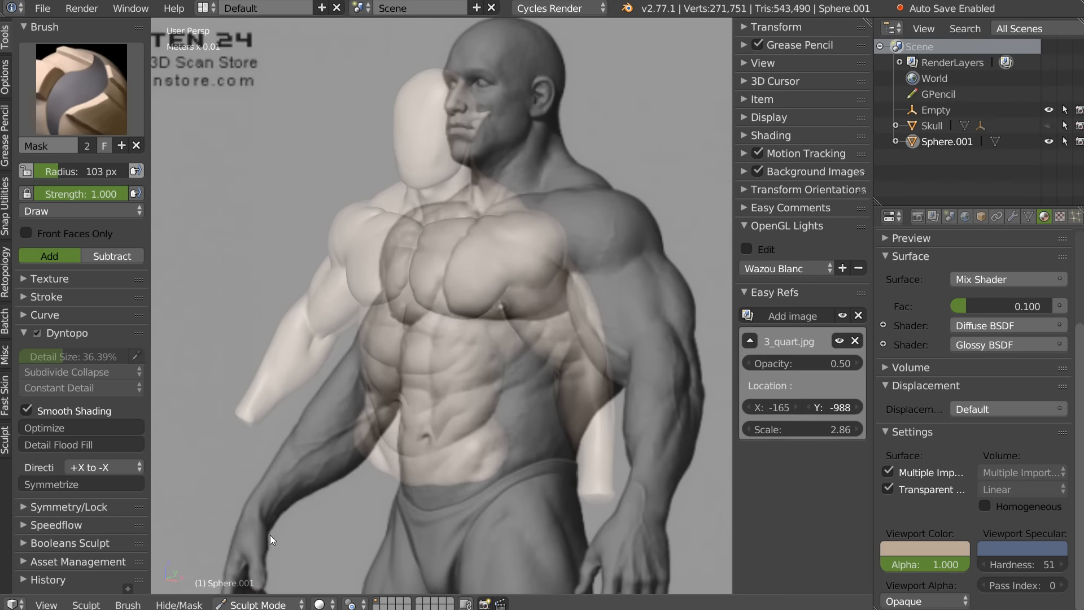
mouse_move(539, 339)
middle_down()
mouse_move(493, 355)
mouse_move(540, 371)
middle_up()
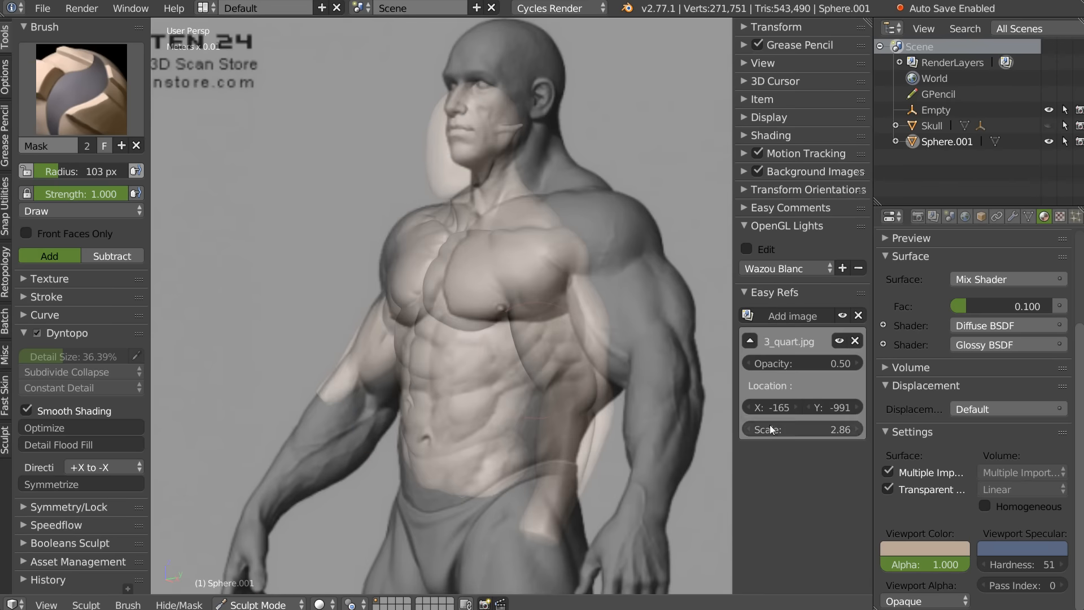
drag(776, 409, 718, 409)
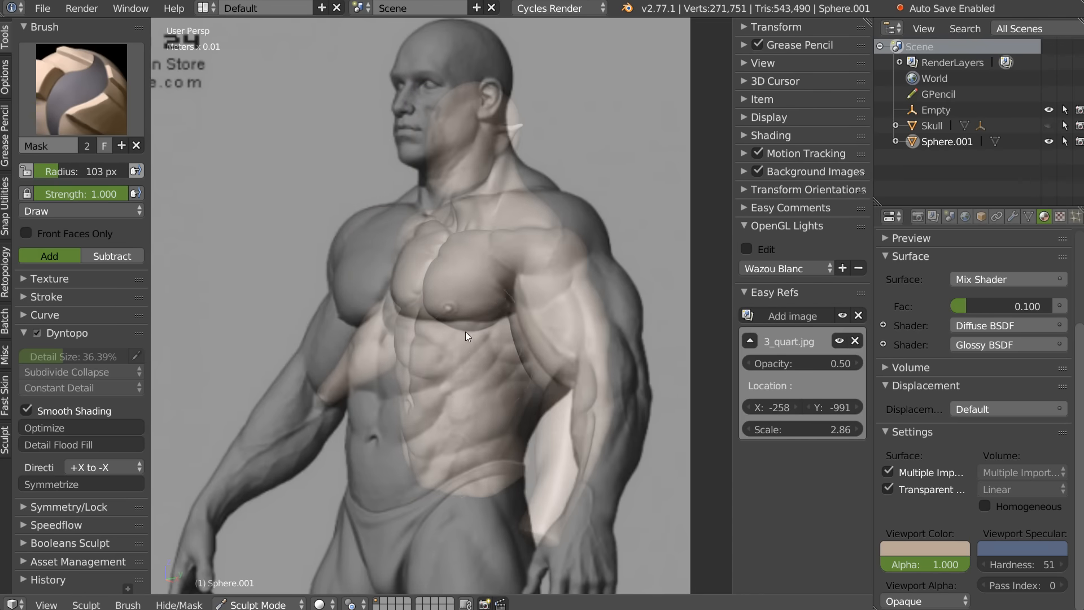
mouse_move(472, 323)
middle_down()
mouse_move(456, 334)
mouse_move(558, 287)
mouse_move(506, 320)
mouse_move(515, 331)
mouse_move(463, 337)
mouse_move(479, 336)
mouse_move(472, 317)
middle_up()
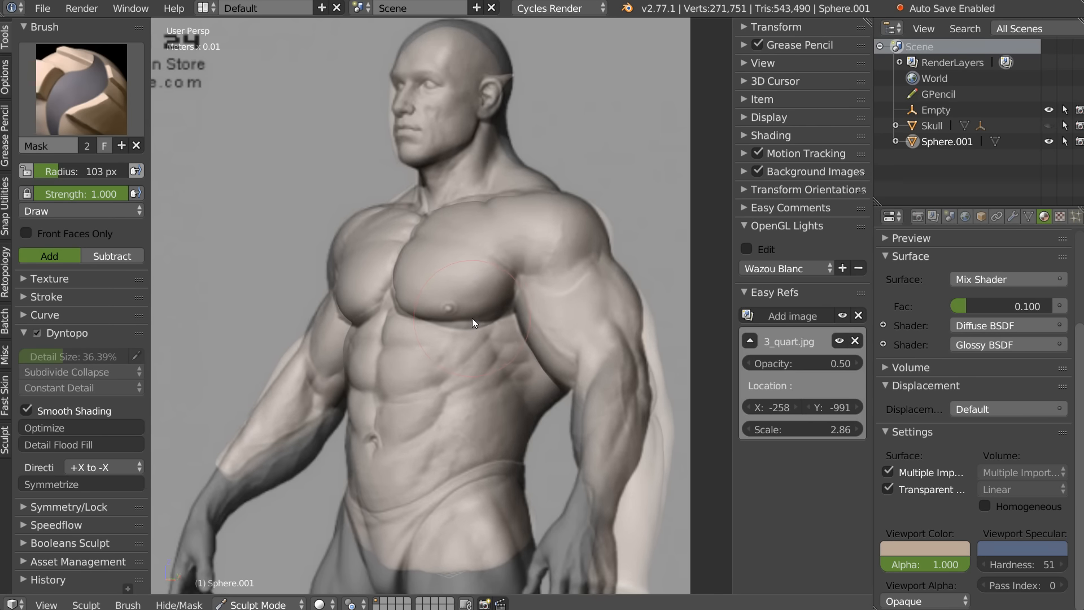
Step: Set the 3D view's lens to 35 mm and compare the torso's perspective with the reference image
click(767, 64)
click(796, 86)
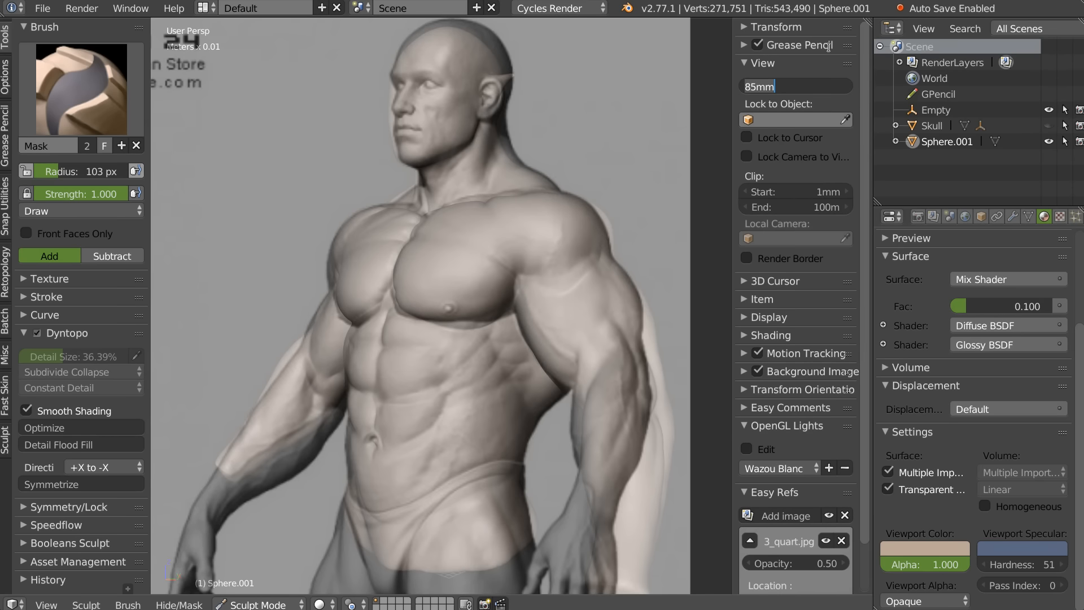
text(35)
key(Return)
scroll(581, 195, up, 3)
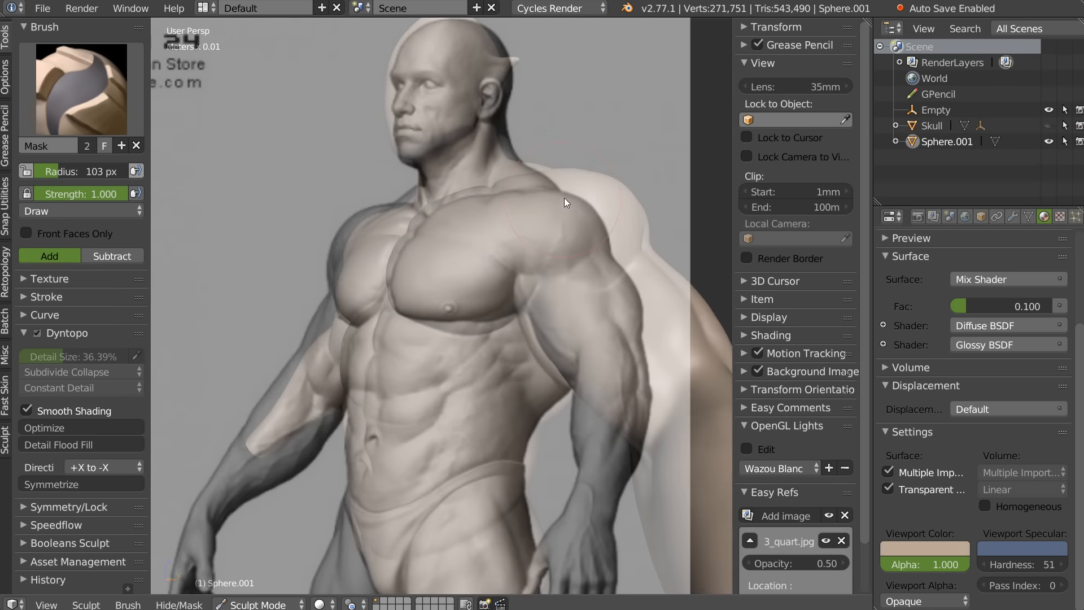
Step: Set the 3D view's lens to 60 mm and realign the torso with the reference image
click(801, 82)
key(BackSpace)
key(BackSpace)
key(BackSpace)
key(BackSpace)
text(60)
key(Return)
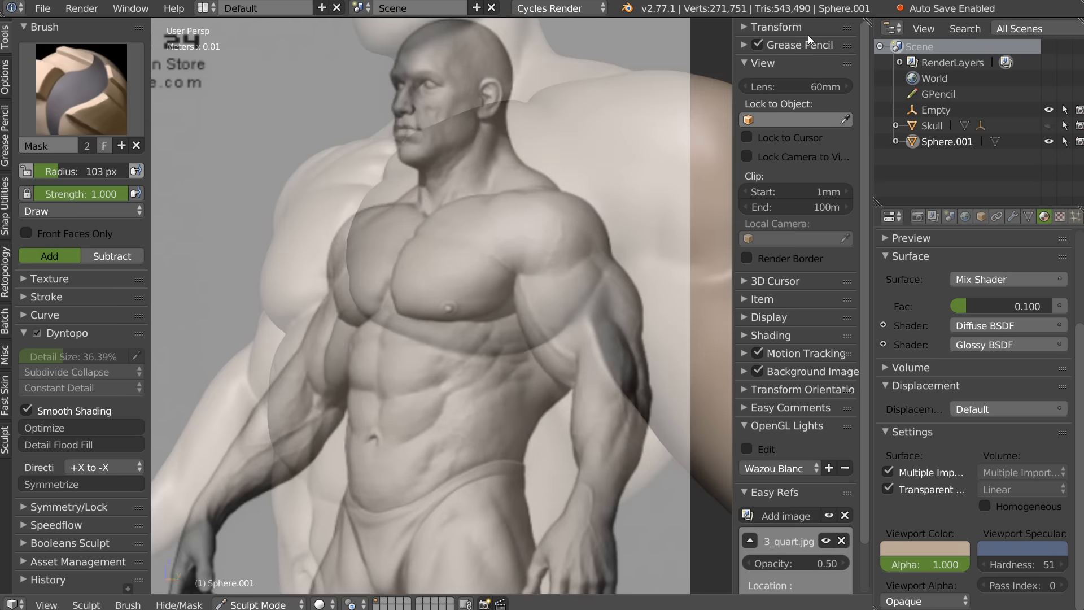
mouse_move(534, 301)
middle_down()
mouse_move(466, 282)
mouse_move(462, 349)
mouse_move(476, 323)
mouse_move(467, 328)
mouse_move(520, 317)
middle_up()
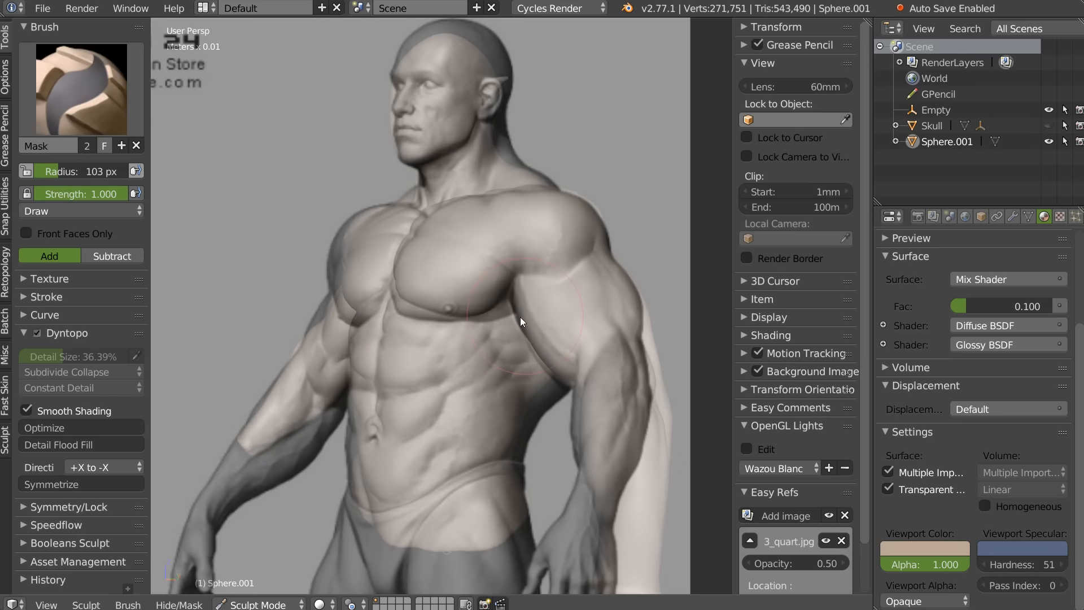
Step: Set the 3D view's lens to 110 mm
click(795, 86)
text(110)
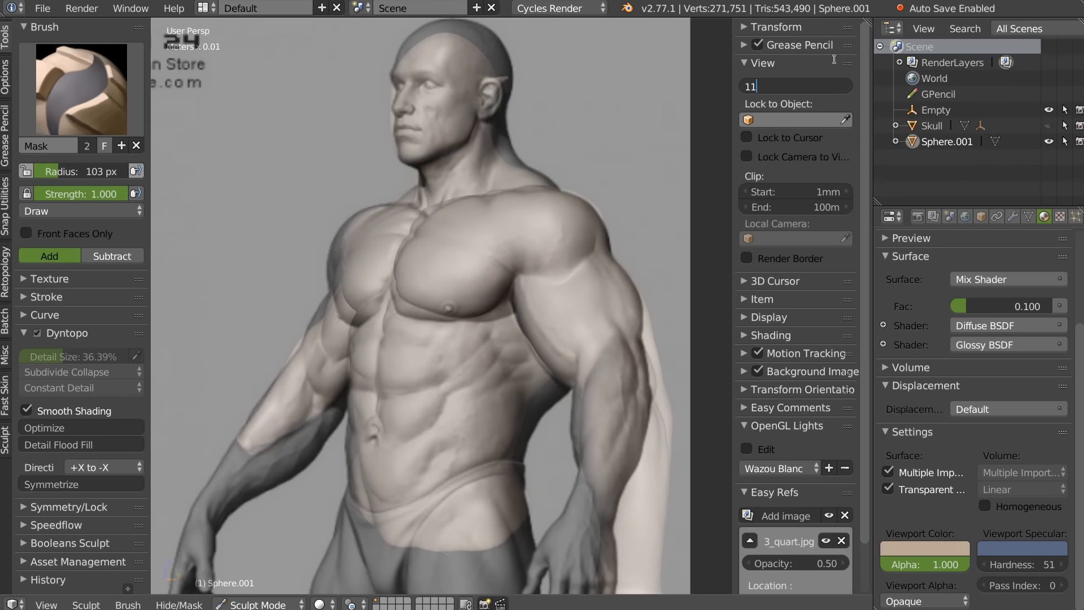
key(Return)
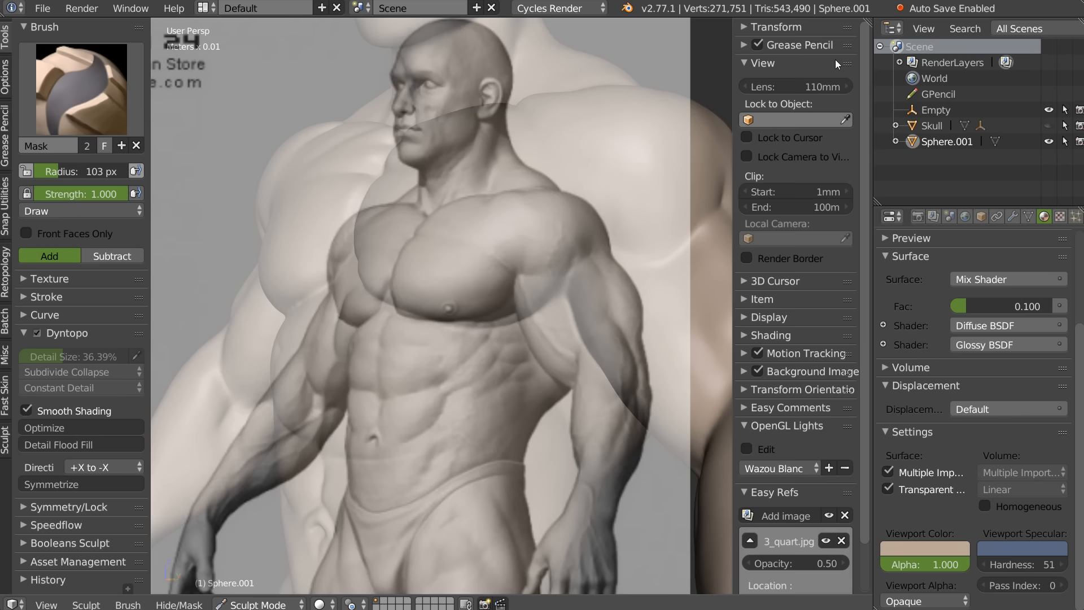
Step: Realign the torso with the reference image and collapse the OpenGL Lights settings
mouse_move(506, 334)
middle_down()
mouse_move(372, 367)
mouse_move(585, 343)
mouse_move(483, 320)
mouse_move(462, 398)
mouse_move(494, 369)
mouse_move(493, 378)
mouse_move(523, 363)
mouse_move(513, 361)
middle_up()
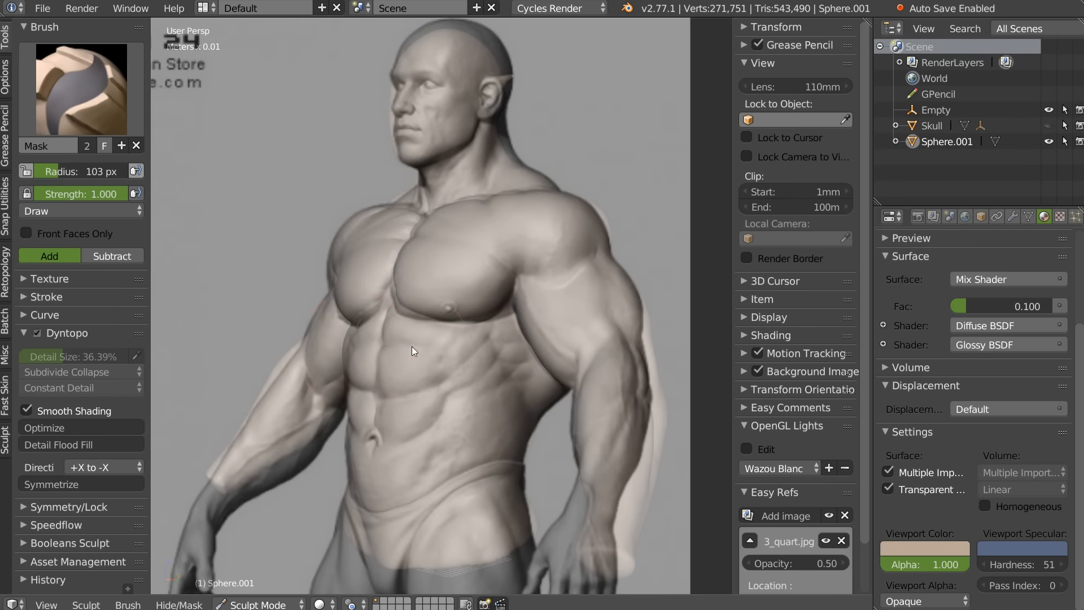
scroll(795, 459, down, 3)
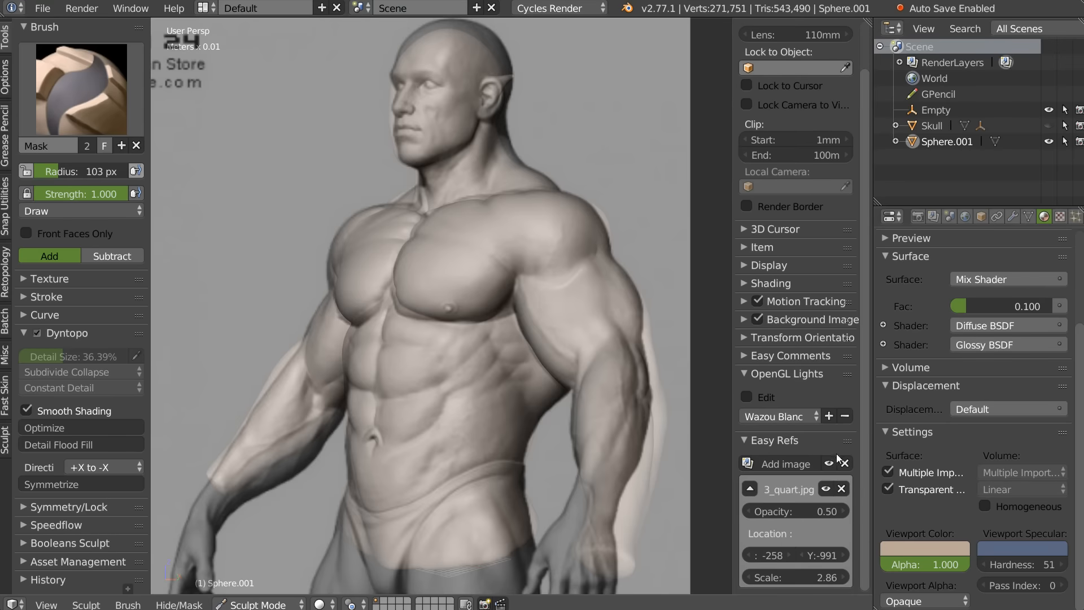
click(831, 463)
click(743, 372)
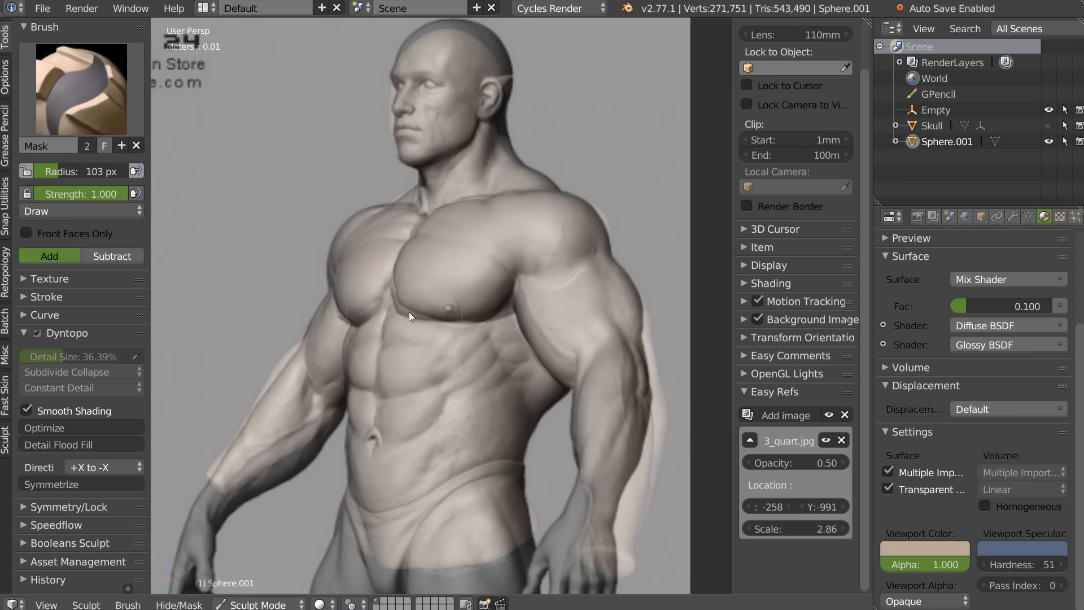
Step: Use the Snake Hook brush to pull the chest, abdomen and neck contours toward the reference, and hide the reference image
key(w)
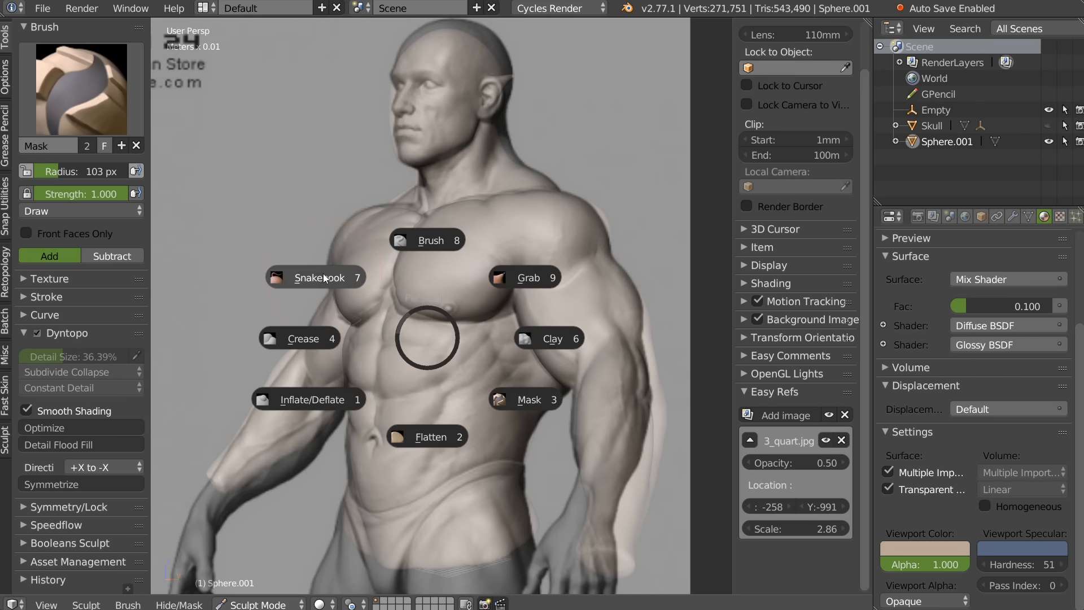
click(327, 276)
key(w)
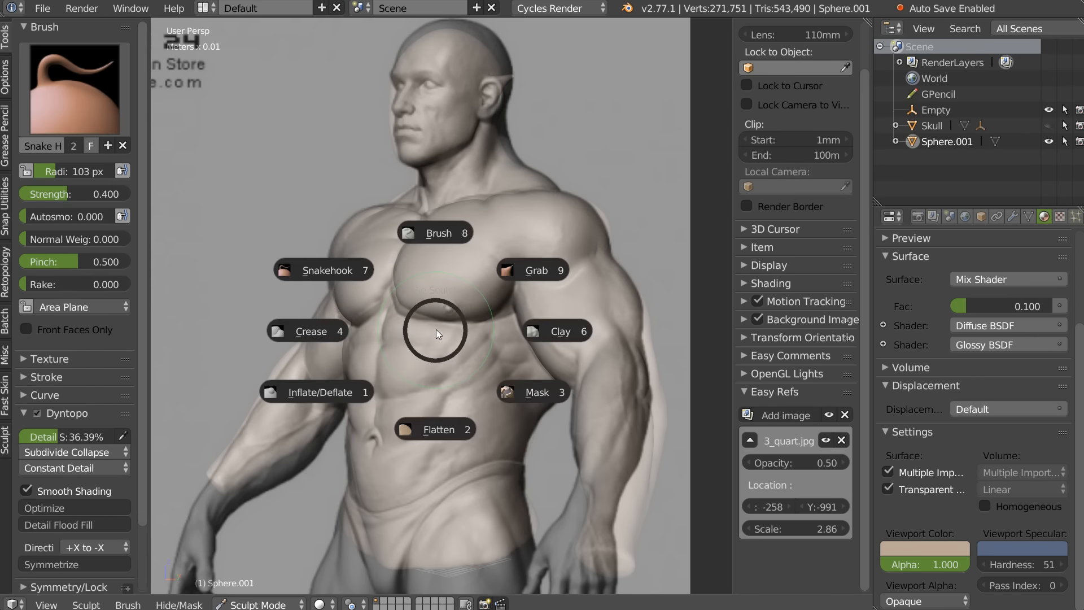
right_click(435, 329)
key(Escape)
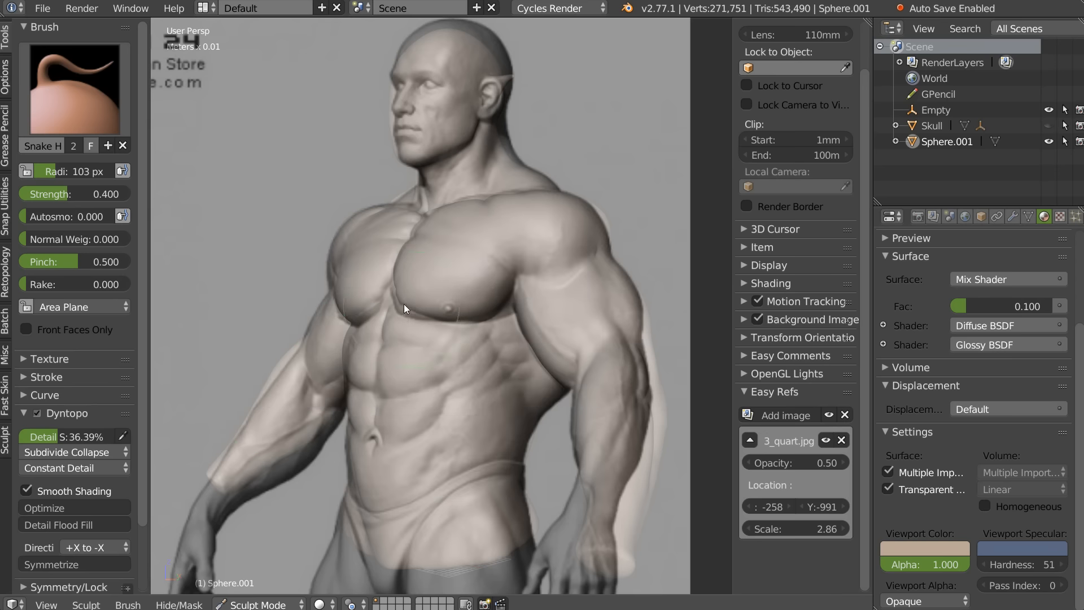
drag(403, 307, 398, 312)
drag(351, 347, 354, 350)
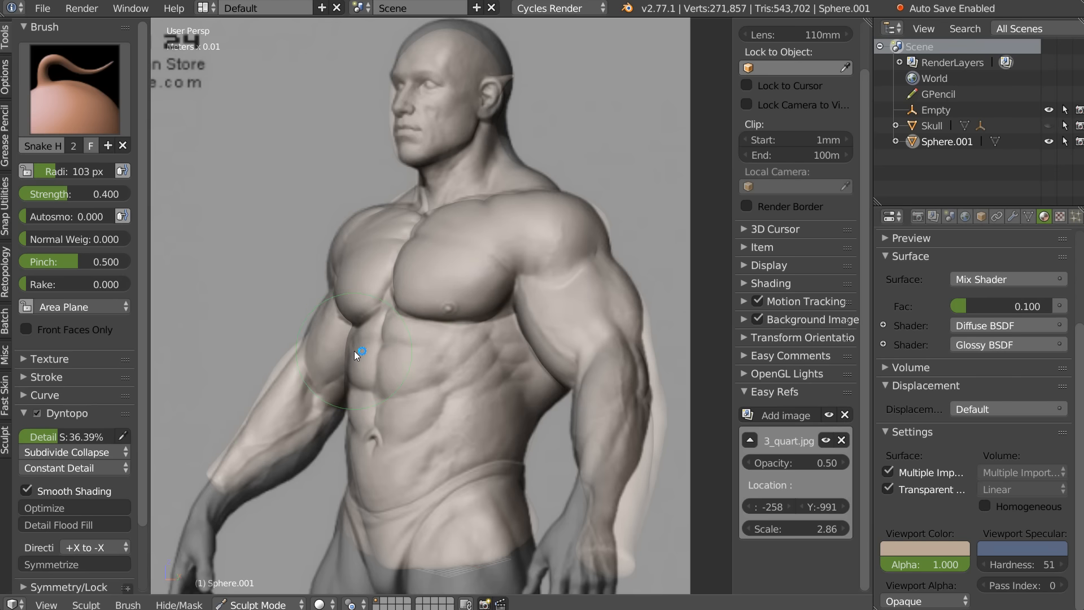
drag(407, 307, 417, 309)
drag(420, 191, 422, 193)
click(829, 413)
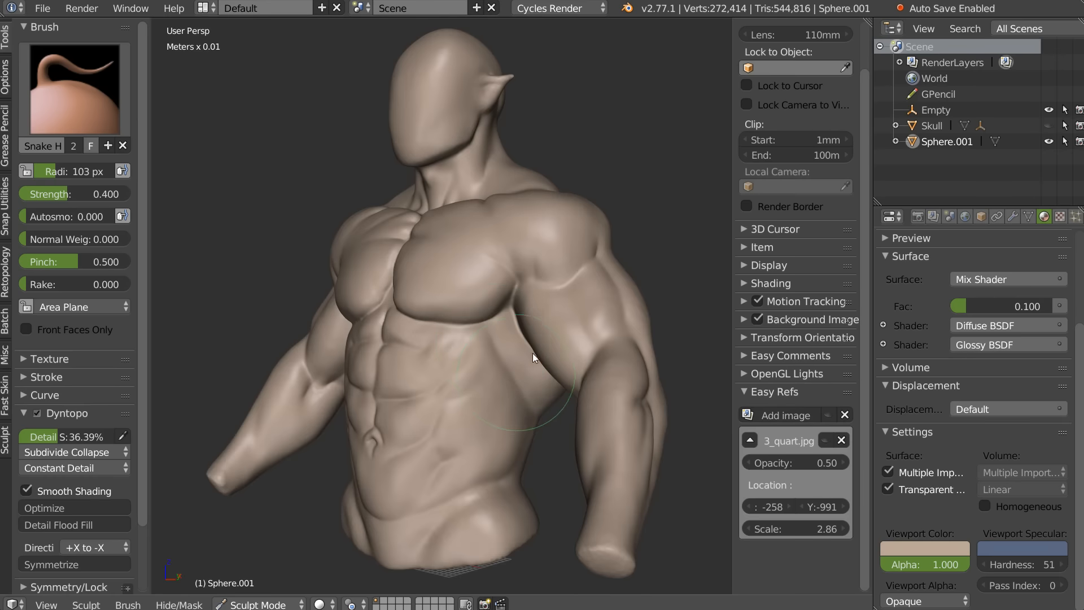
Step: Build up the side of the ribcage beneath the armpit with the Clay brush at 60 px, and smooth the area
key(f)
click(472, 374)
key(f)
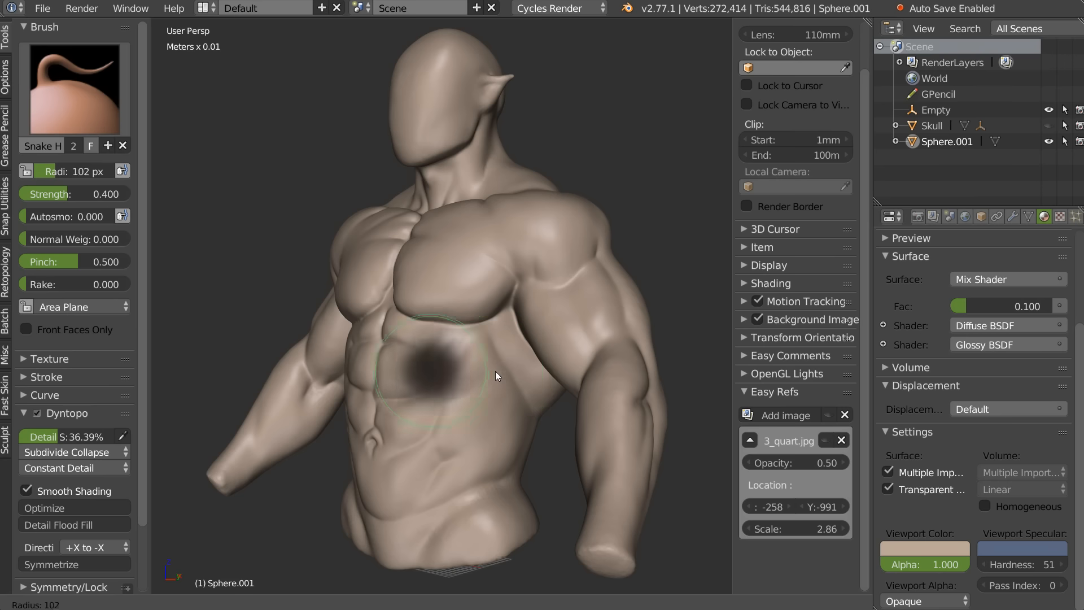
click(482, 365)
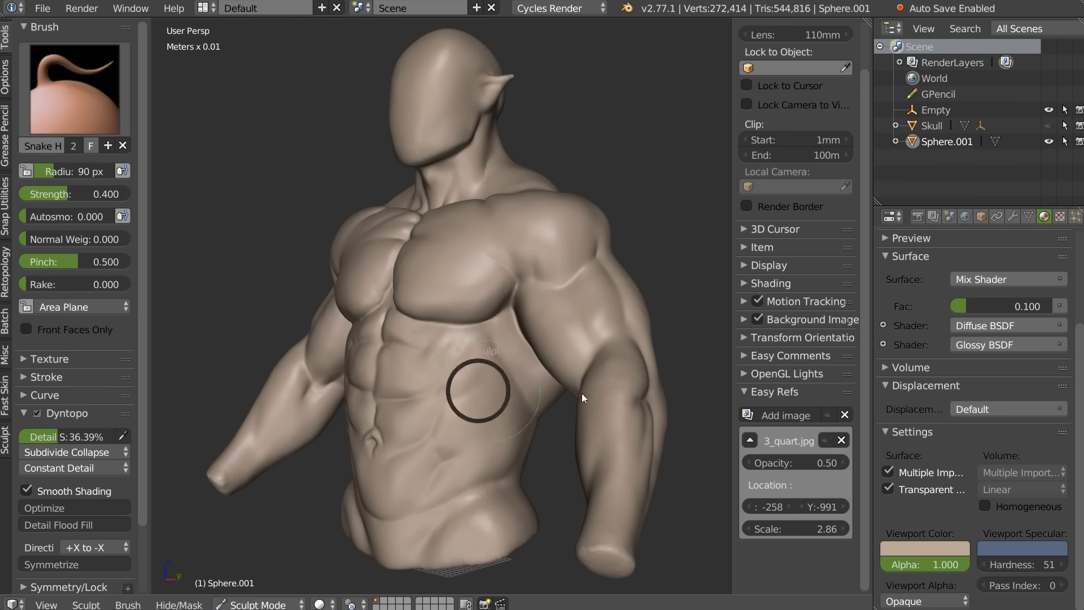
key(c)
key(f)
click(487, 371)
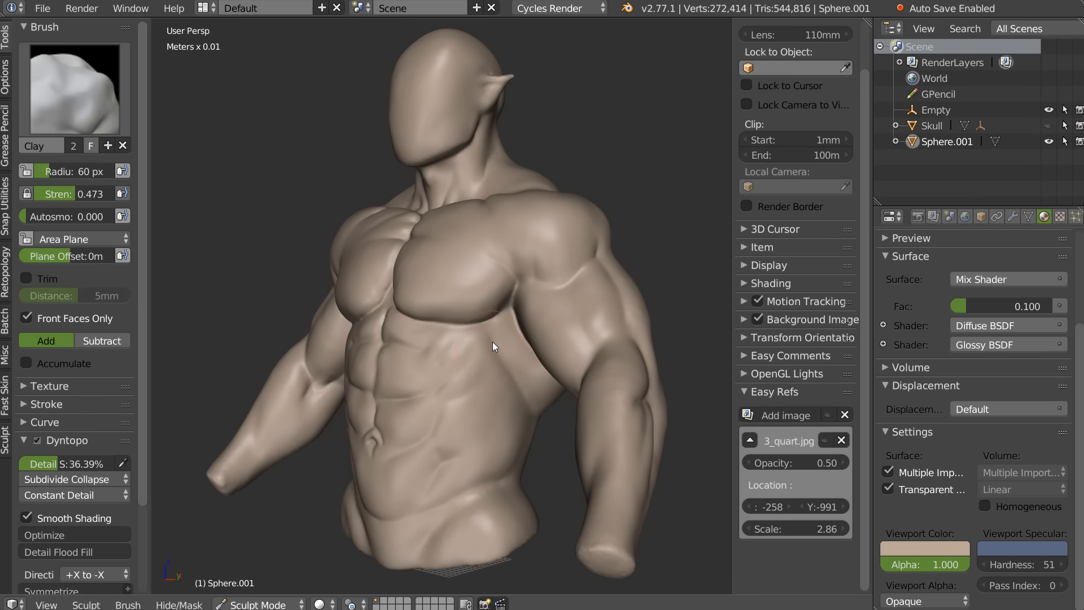
mouse_move(493, 342)
mouse_down()
mouse_move(543, 413)
mouse_move(489, 340)
mouse_move(534, 399)
mouse_move(502, 350)
mouse_up()
shift+drag(534, 383, 497, 336)
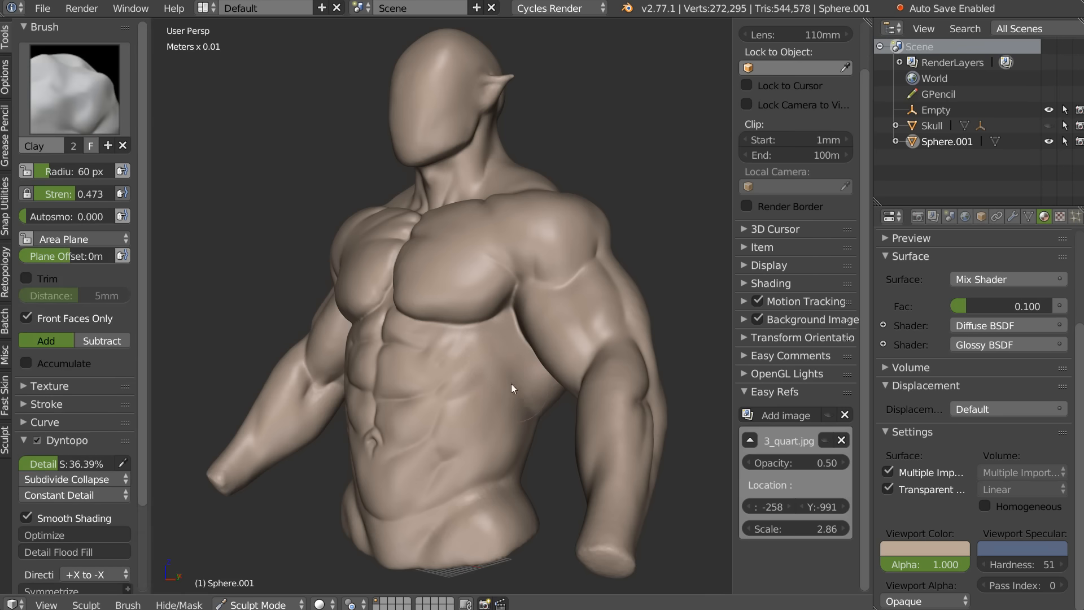
Step: Show the reference, carve the rib and side muscle lines with the Crease brush at 23 px, and hide the reference
click(827, 415)
key(shift+c)
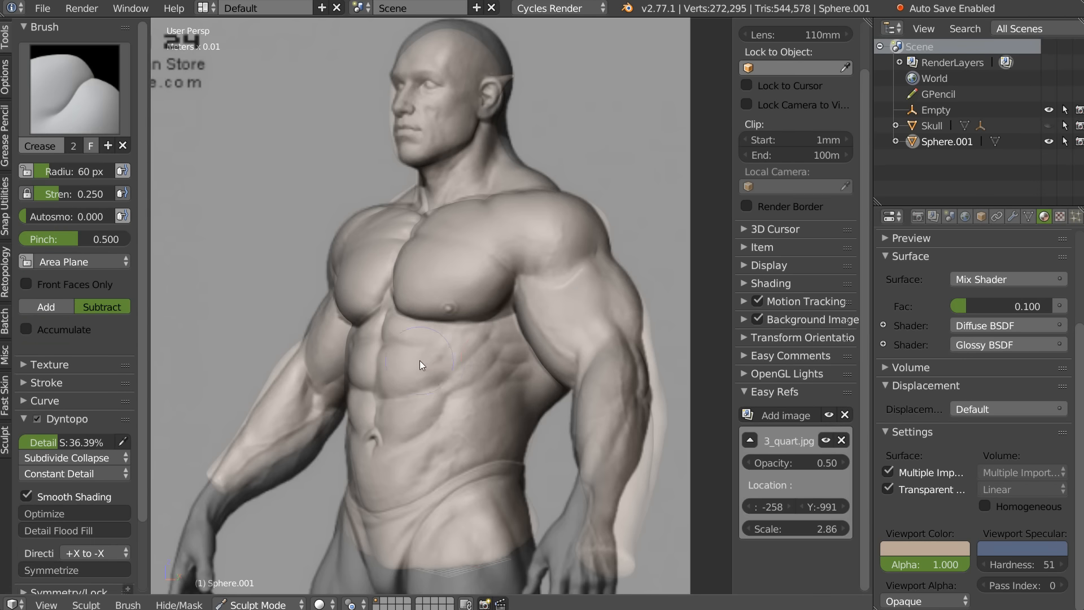
key(f)
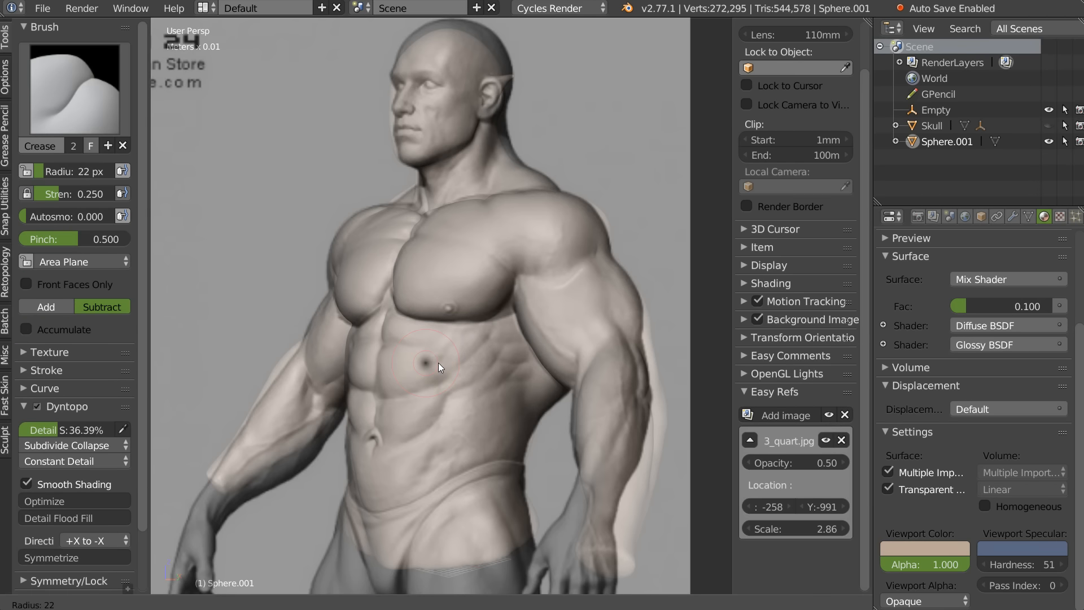
click(461, 346)
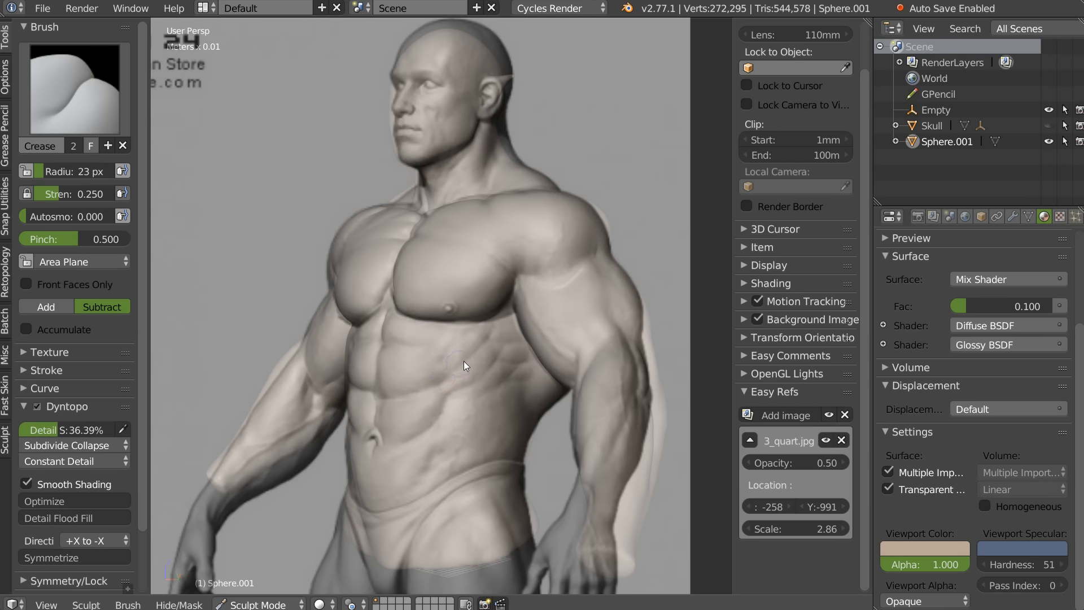
mouse_move(497, 320)
mouse_down()
mouse_move(495, 348)
mouse_move(454, 398)
mouse_move(519, 354)
mouse_move(499, 455)
mouse_up()
click(828, 441)
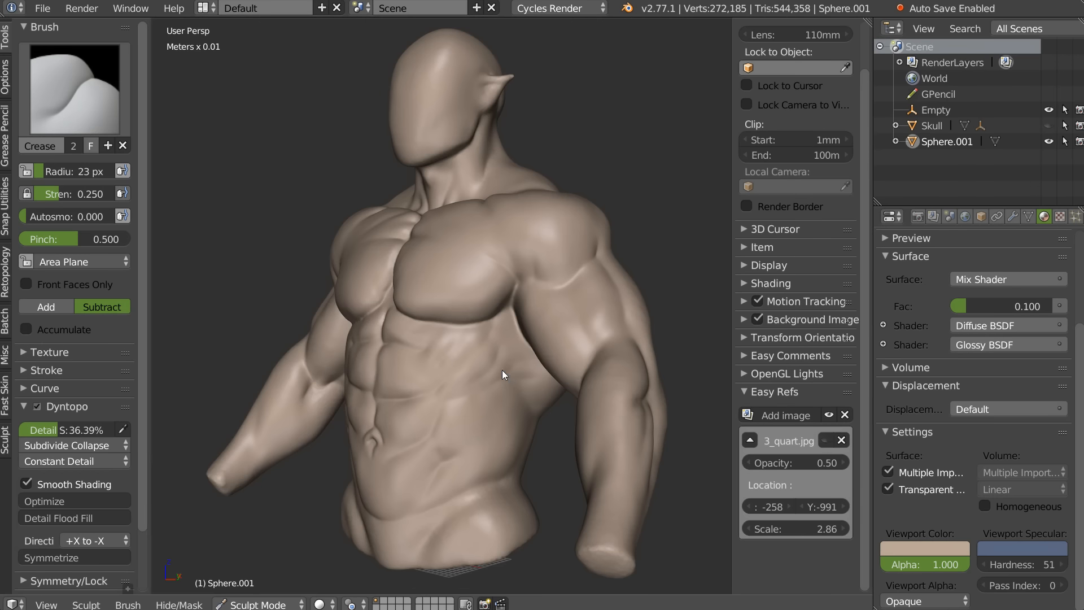
Step: Trace more creases over the upper ribs against the displayed reference, hide it, and switch to the Clay brush
click(827, 440)
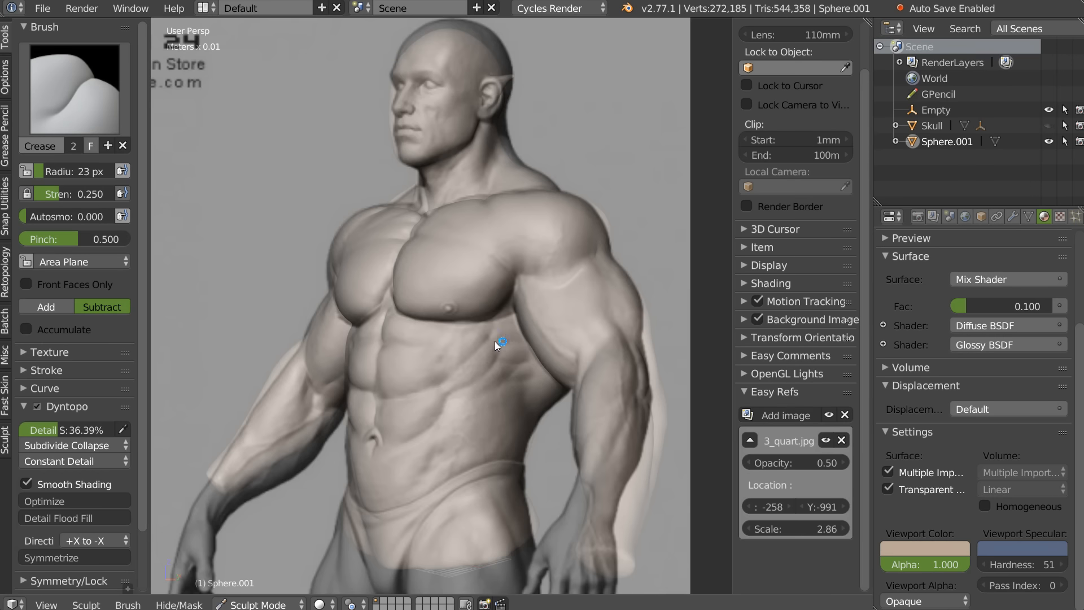
drag(516, 341, 457, 362)
click(829, 440)
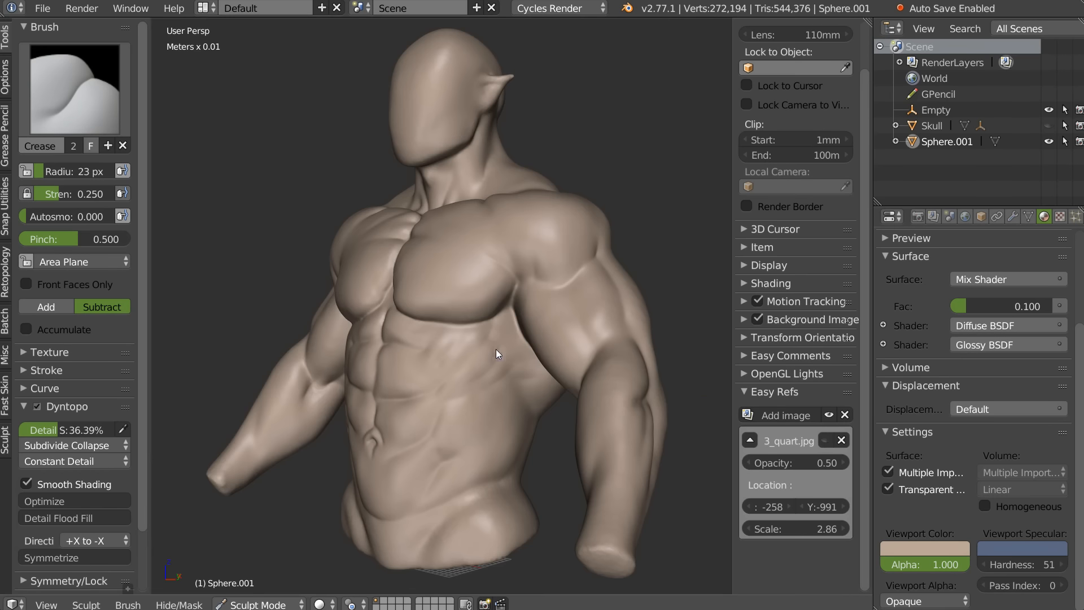
key(c)
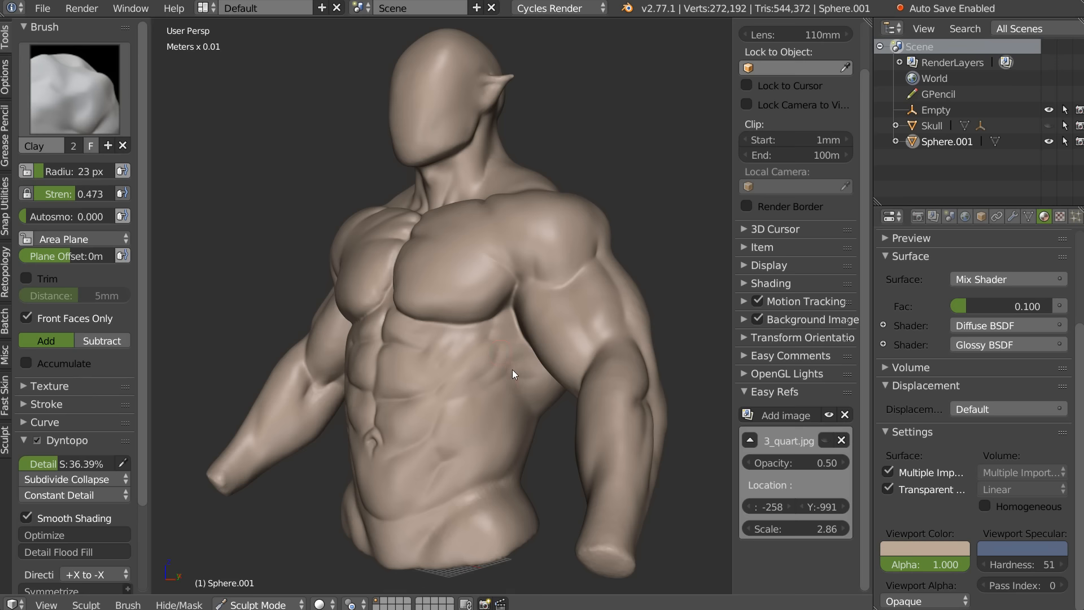
Step: Show the reference, carve a crease down the side of the waist with the Crease brush, and hide the reference
click(825, 441)
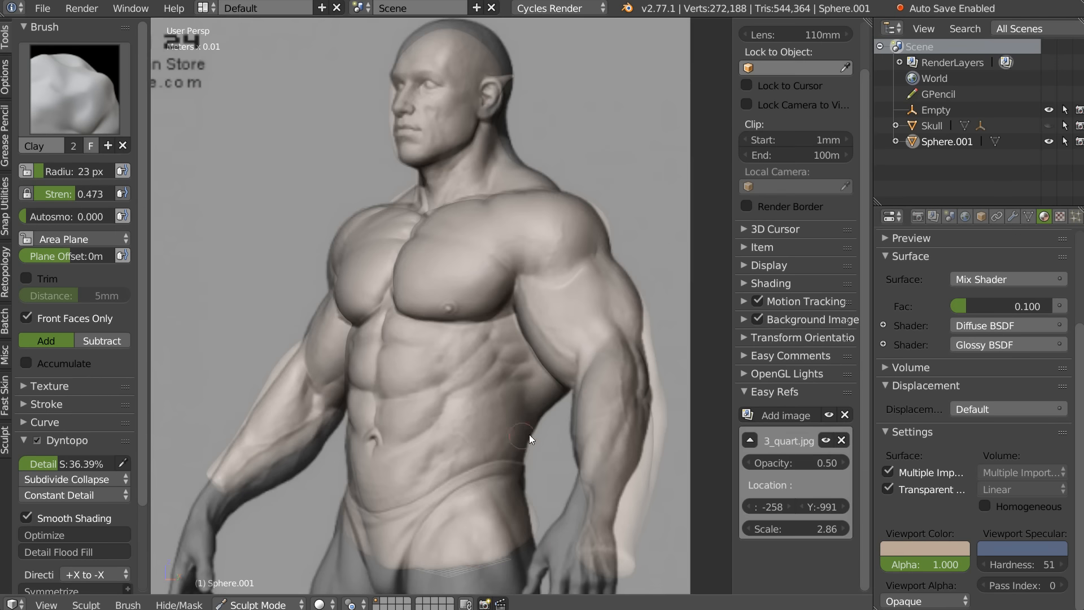
key(shift+c)
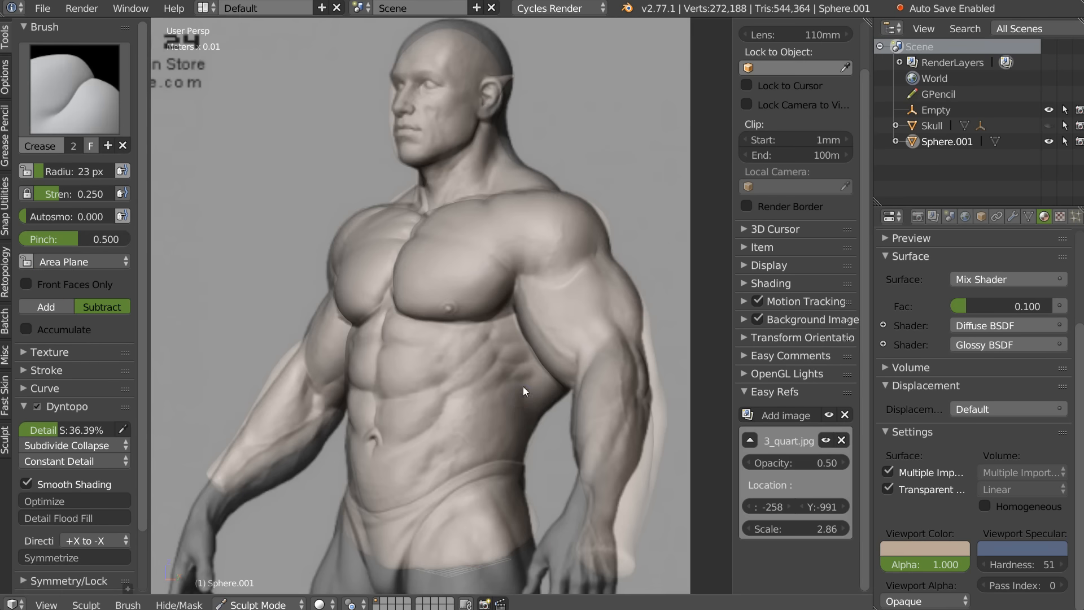
drag(529, 409, 513, 480)
click(827, 415)
Step: Build up the serratus area beneath the armpit with the Clay brush at 64 px and smooth the surface
mouse_move(500, 374)
middle_down()
mouse_move(477, 380)
mouse_move(625, 354)
mouse_move(443, 367)
mouse_move(558, 326)
mouse_move(522, 344)
mouse_move(492, 320)
mouse_move(422, 360)
mouse_move(485, 272)
mouse_move(478, 289)
middle_up()
key(c)
key(f)
click(500, 286)
click(506, 257)
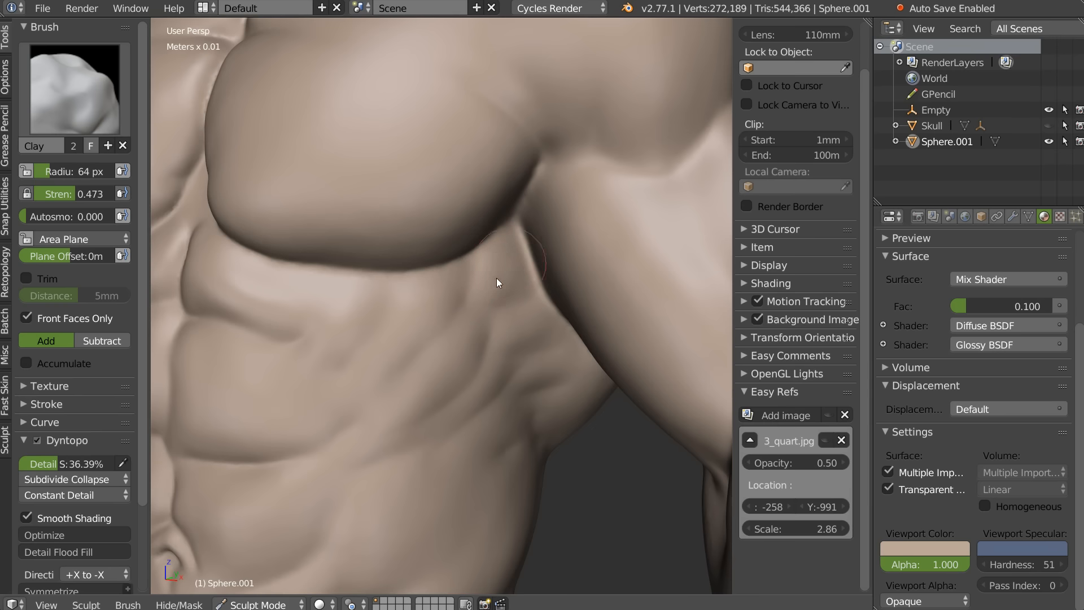
mouse_move(497, 335)
ctrl+middle_down()
mouse_move(499, 255)
mouse_move(572, 294)
ctrl+middle_up()
click(547, 250)
key(s)
shift+drag(591, 294, 601, 306)
Step: Carve the curved grooves between the serratus muscles with the Crease brush, reducing its radius to 37 px
middle_drag(601, 307, 489, 321)
key(w)
click(459, 320)
drag(455, 233, 521, 233)
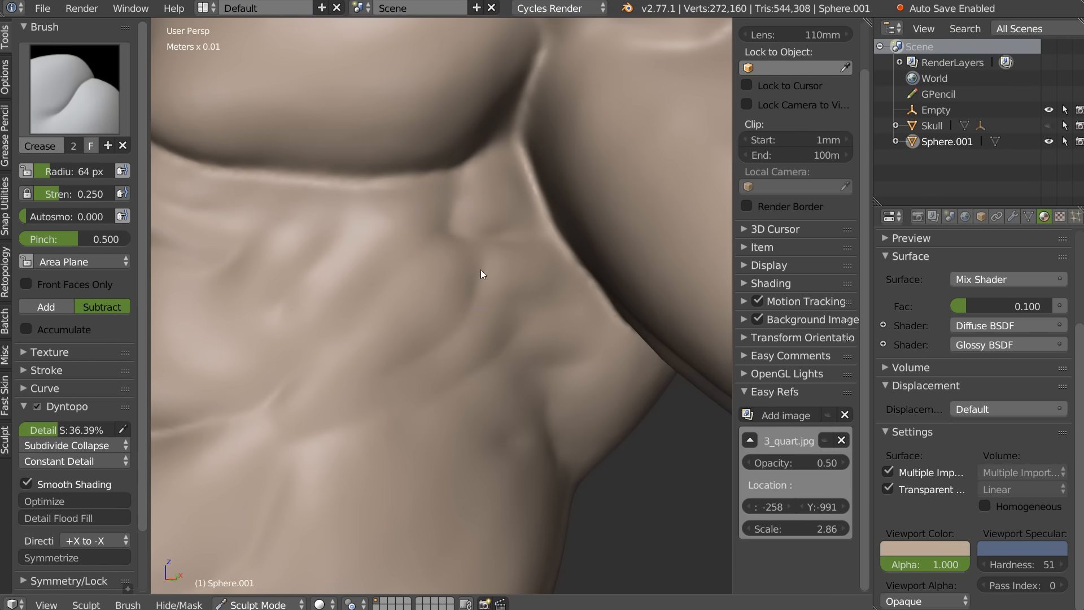
key(f)
click(463, 268)
mouse_move(346, 289)
mouse_down()
mouse_move(435, 235)
mouse_move(473, 236)
mouse_up()
mouse_move(391, 371)
mouse_down()
mouse_move(481, 281)
mouse_move(515, 228)
mouse_up()
mouse_move(498, 354)
mouse_down()
mouse_move(511, 327)
mouse_move(489, 297)
mouse_move(587, 288)
mouse_up()
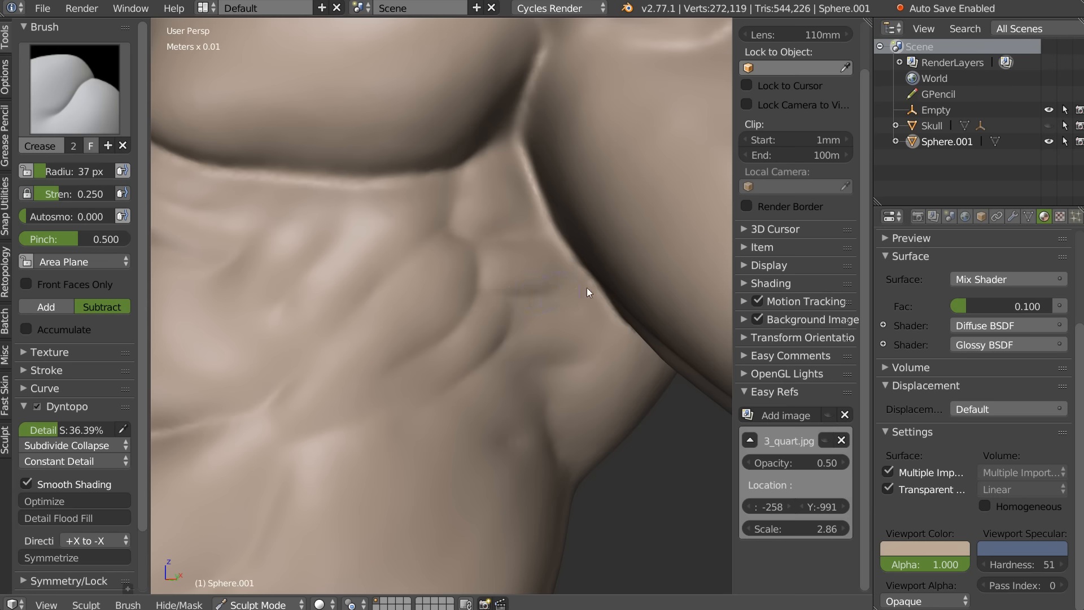
Step: Carve short creases on the lower ribs where the serratus meets the back muscle at the torso's side
mouse_move(538, 365)
mouse_down()
mouse_move(582, 362)
mouse_move(559, 366)
mouse_up()
mouse_move(550, 423)
middle_down()
mouse_move(513, 388)
mouse_move(548, 299)
mouse_move(513, 358)
mouse_move(534, 375)
middle_up()
drag(535, 375, 555, 351)
middle_drag(587, 402, 538, 358)
scroll(557, 348, down, 1)
drag(538, 359, 525, 347)
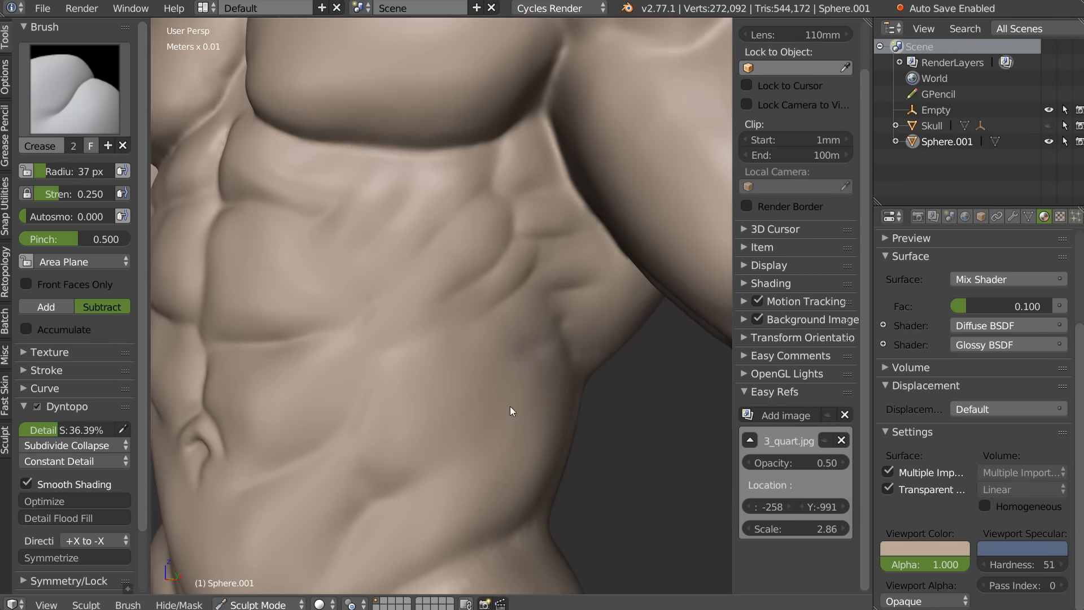
Step: Add volume between the lower rib creases with the Clay brush, enlarging its radius to 59 px
mouse_move(481, 329)
middle_down()
mouse_move(491, 336)
mouse_move(523, 285)
mouse_move(389, 307)
middle_up()
scroll(492, 335, up, 2)
key(w)
click(515, 337)
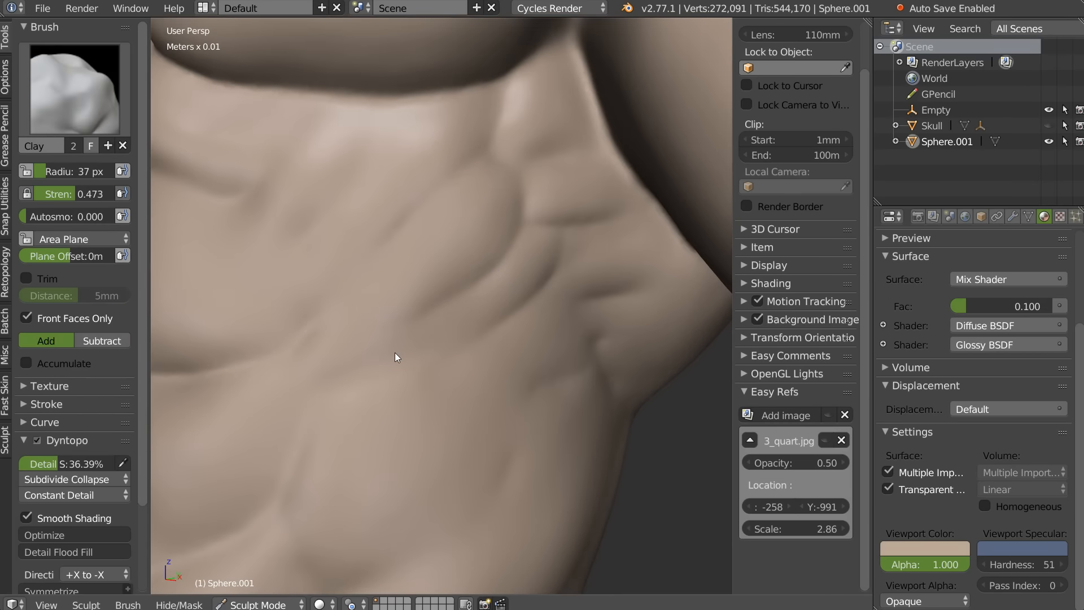
scroll(395, 354, up, 2)
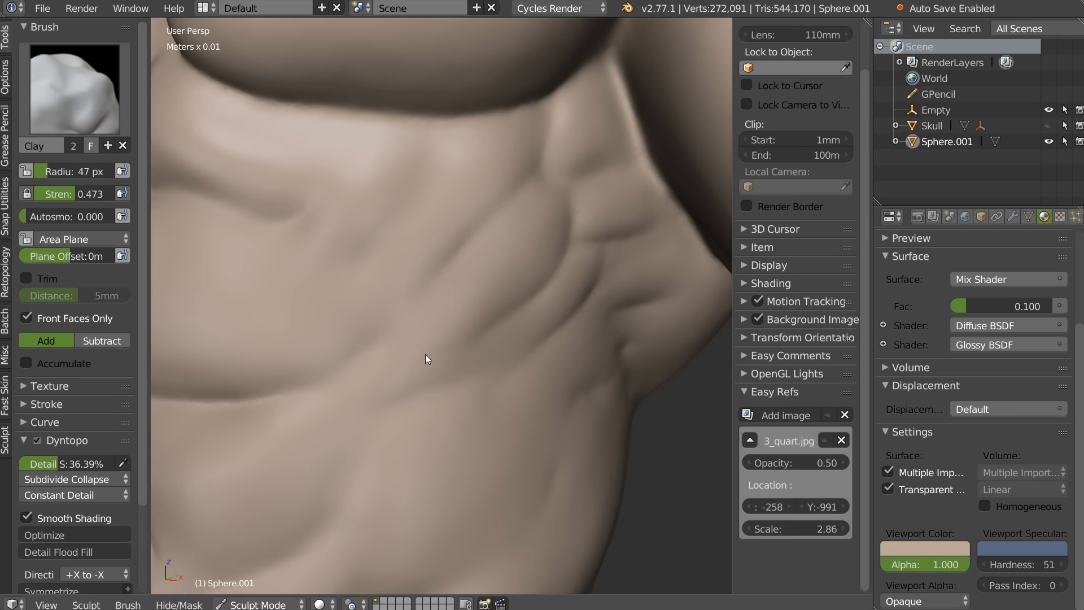
key(f)
click(482, 360)
mouse_move(475, 365)
mouse_down()
mouse_move(411, 365)
mouse_move(466, 321)
mouse_move(434, 361)
mouse_up()
Step: Crease the diagonal groove on the upper ribs, build up the form beside it with Clay, and smooth beneath the armpit
middle_drag(477, 228, 453, 255)
key(shift+c)
drag(391, 243, 436, 199)
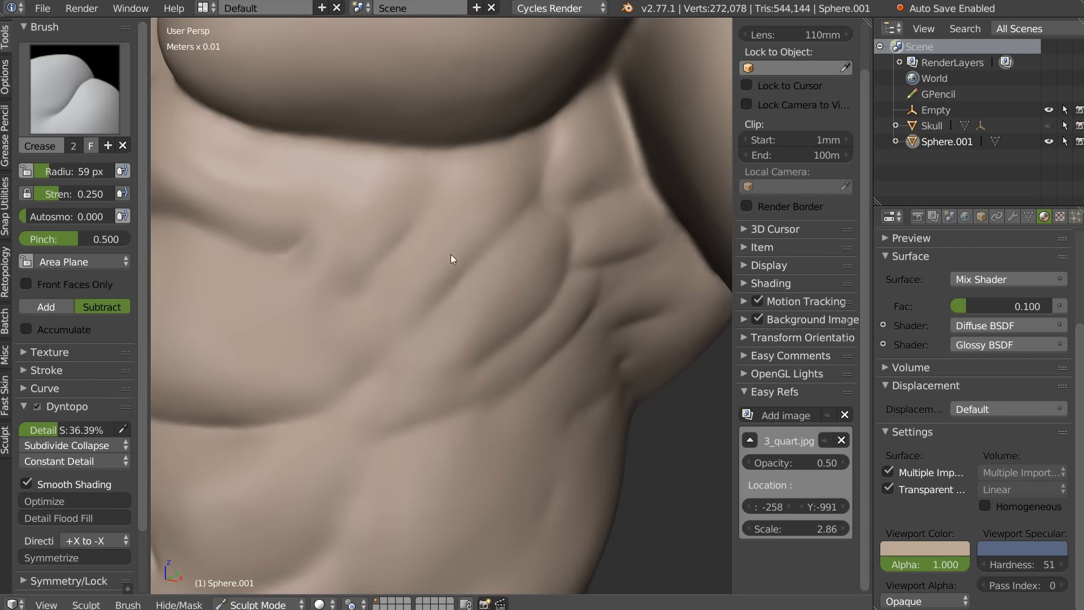
middle_drag(451, 254, 442, 236)
key(c)
drag(325, 294, 411, 205)
shift+drag(515, 199, 531, 174)
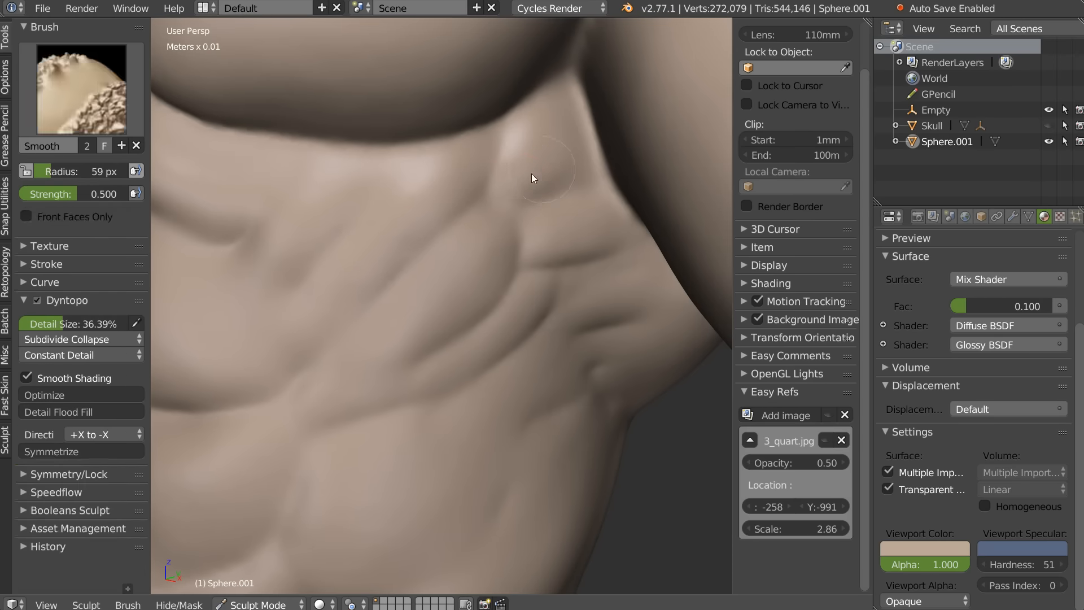
Step: Smooth the upper abdomen below the chest and build up the outer rib area with the Clay brush
middle_drag(601, 225, 528, 260)
scroll(486, 277, down, 5)
mouse_move(445, 292)
middle_down()
mouse_move(521, 296)
mouse_move(445, 296)
middle_up()
scroll(345, 303, up, 6)
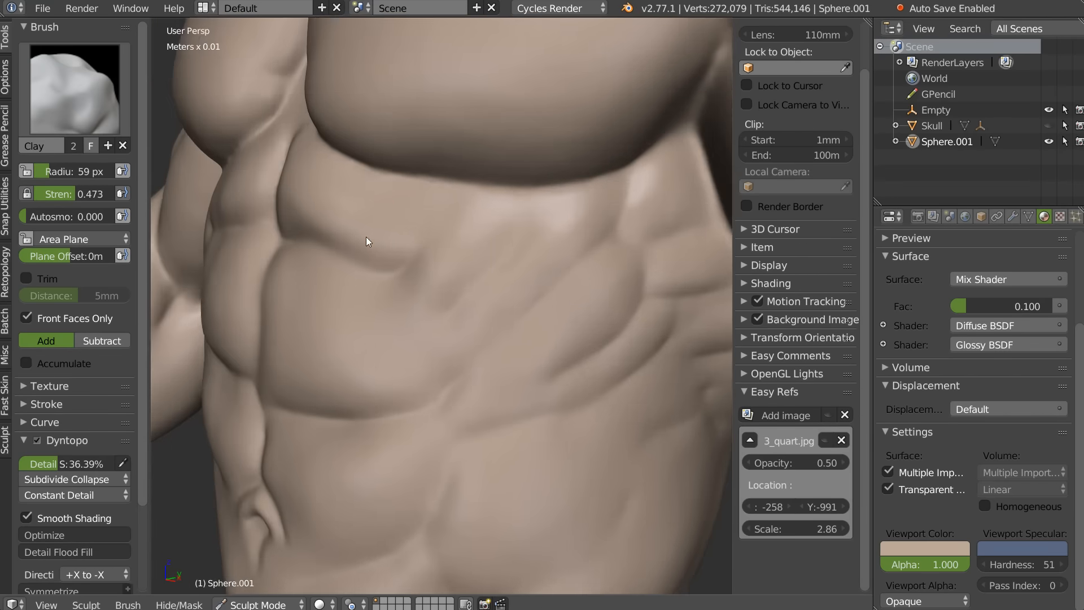
middle_drag(366, 236, 381, 205)
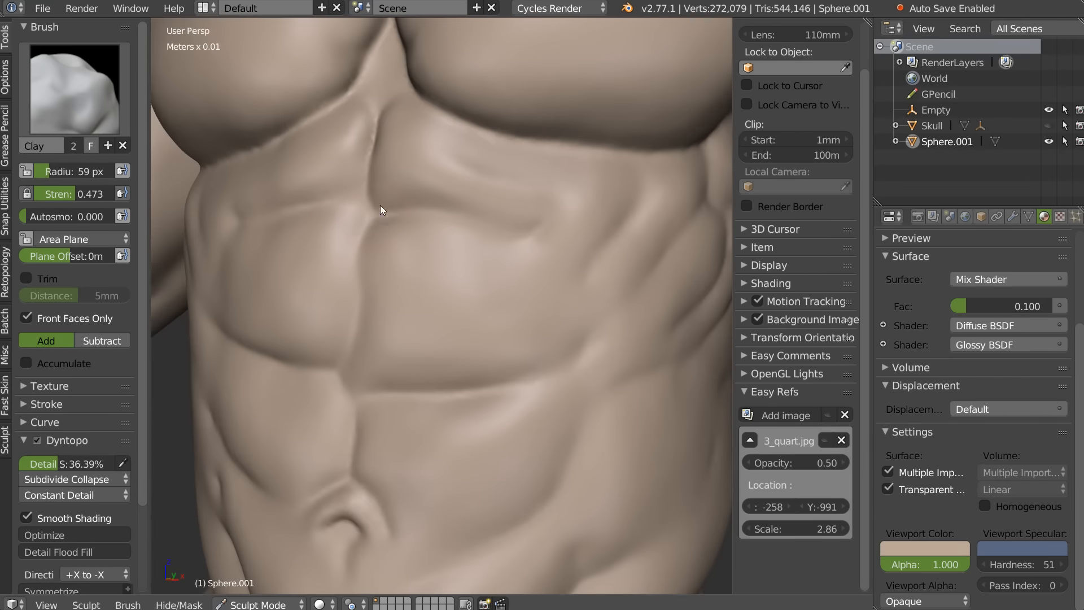
middle_drag(541, 209, 445, 201)
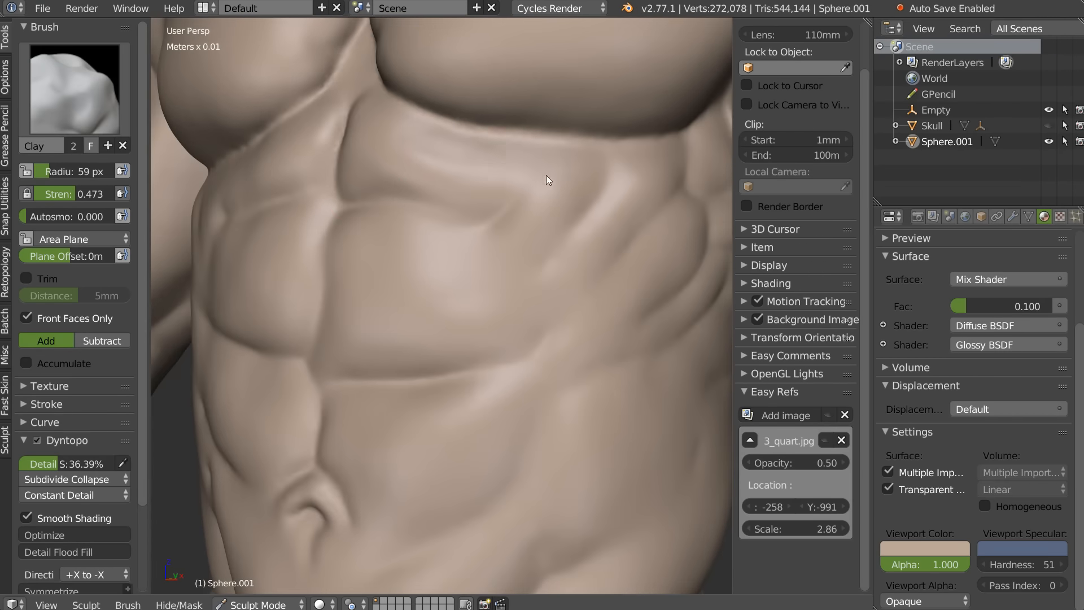
middle_drag(578, 215, 514, 218)
shift+drag(357, 165, 441, 163)
mouse_move(547, 188)
middle_down()
mouse_move(459, 213)
mouse_move(558, 215)
mouse_move(567, 195)
middle_up()
mouse_move(591, 180)
mouse_down()
mouse_move(579, 158)
mouse_move(599, 217)
mouse_move(570, 221)
mouse_move(592, 208)
mouse_move(587, 266)
mouse_up()
Step: Deepen the diagonal rib and serratus grooves with the Crease brush at 59 px, and show the reference image
mouse_move(587, 267)
middle_down()
mouse_move(552, 269)
mouse_move(540, 227)
middle_up()
key(w)
click(455, 277)
mouse_move(540, 227)
mouse_down()
mouse_move(524, 283)
mouse_move(470, 331)
mouse_up()
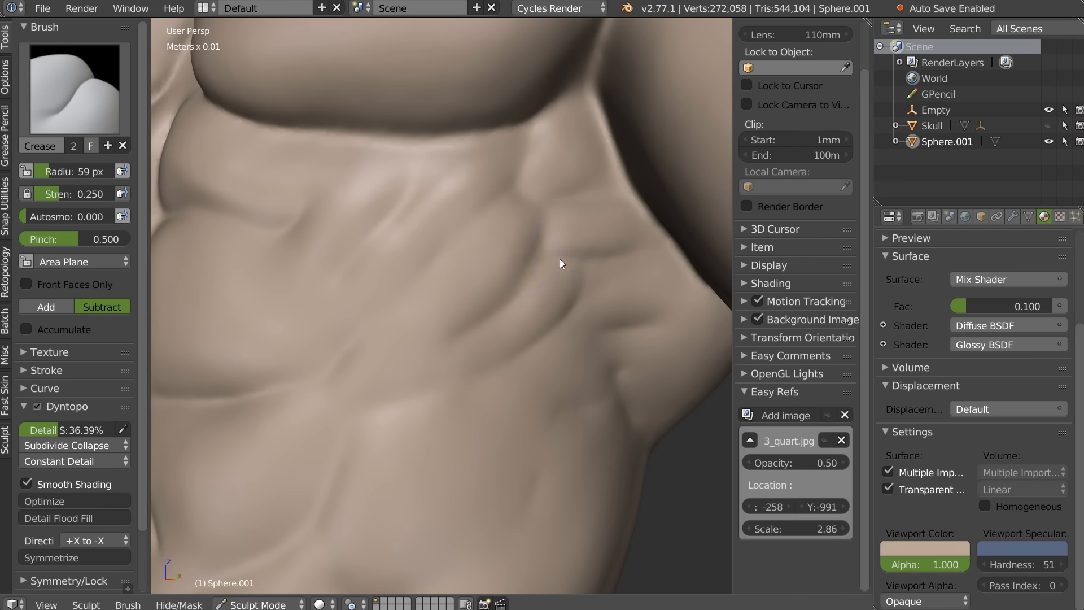
drag(587, 280, 555, 324)
drag(611, 300, 579, 348)
scroll(515, 246, down, 6)
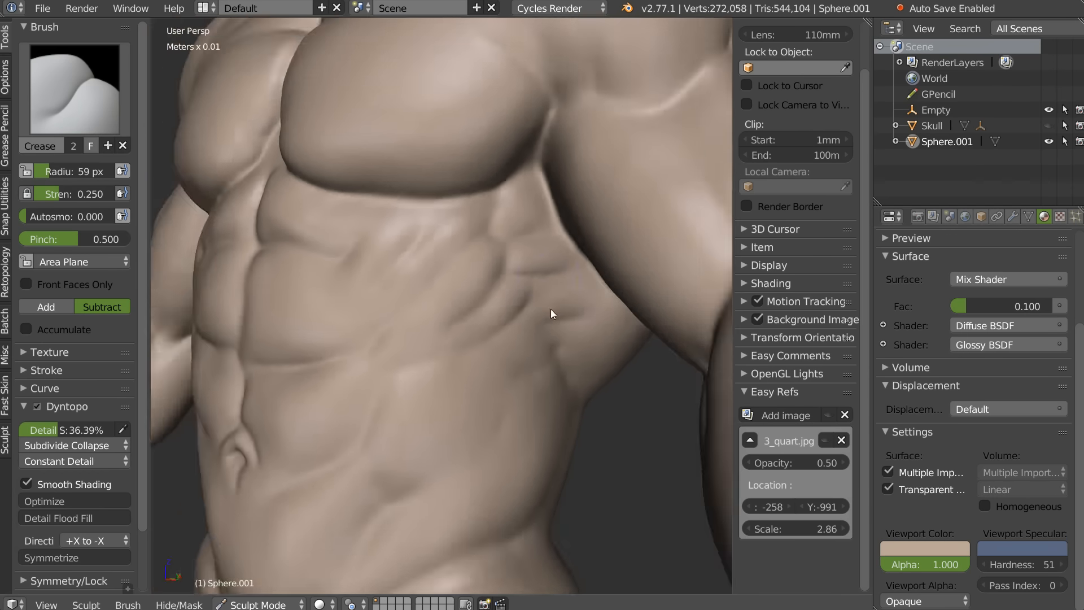
click(829, 414)
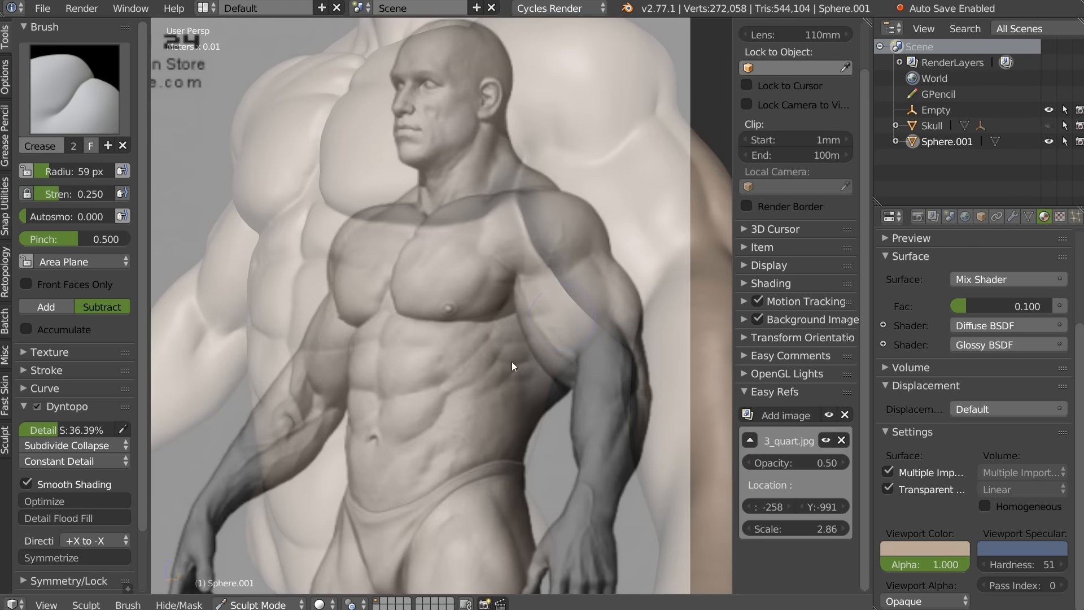
Step: Set the 3_quart.jpg reference overlay to opacity 0.65, scale 1.06 and location X 395, Y -68
click(828, 414)
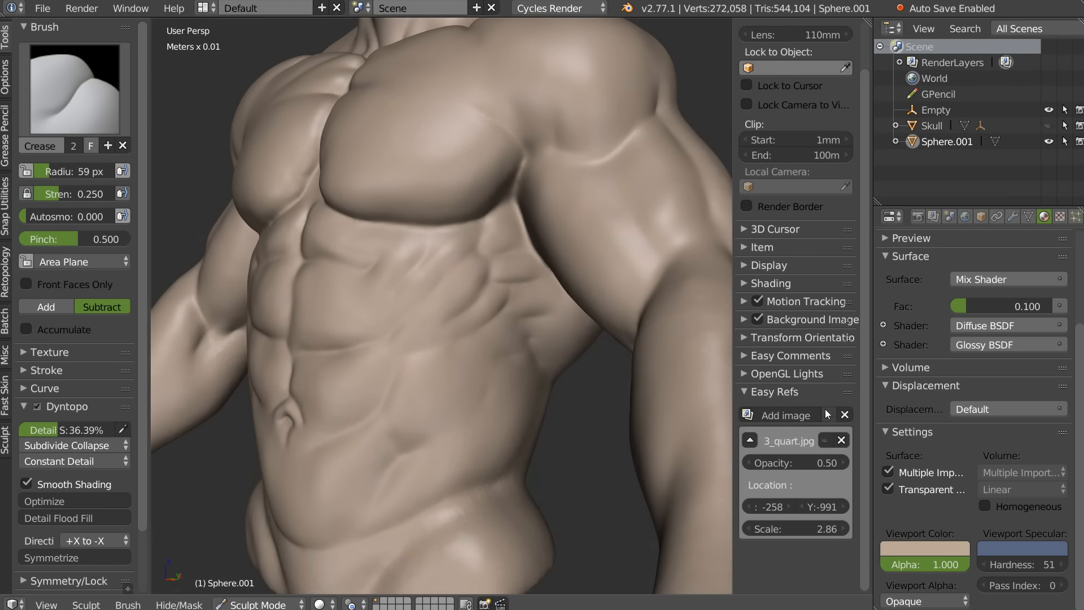
click(827, 440)
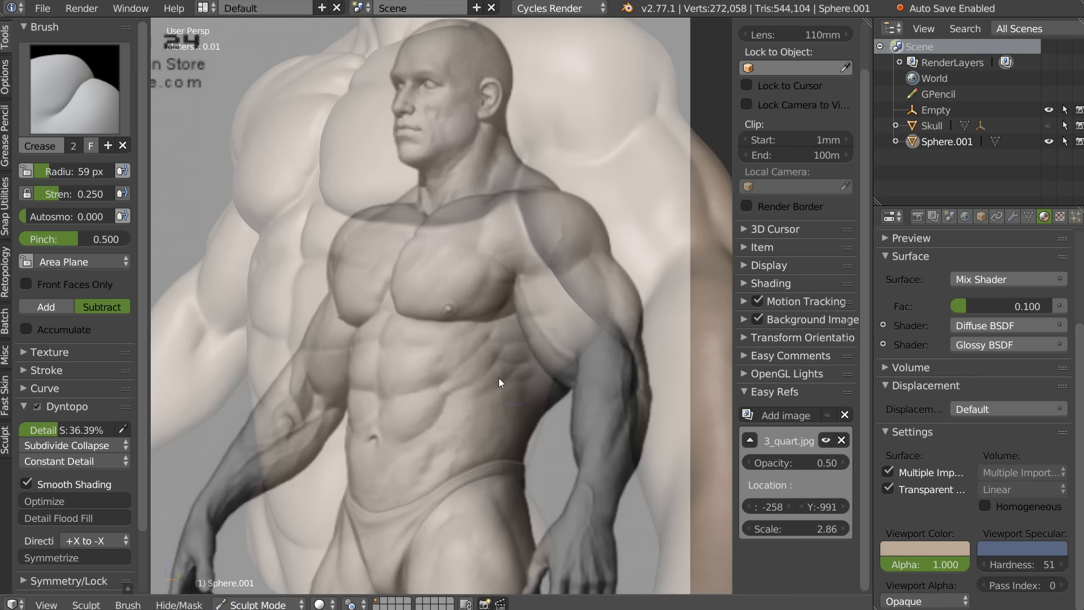
mouse_move(728, 417)
middle_down()
mouse_move(525, 396)
mouse_move(517, 386)
mouse_move(417, 424)
mouse_move(523, 322)
middle_up()
drag(793, 463, 808, 465)
mouse_move(804, 529)
mouse_down()
mouse_move(777, 529)
mouse_move(770, 508)
mouse_move(963, 499)
mouse_move(819, 506)
mouse_move(1054, 511)
mouse_move(1002, 497)
mouse_up()
drag(804, 533, 761, 527)
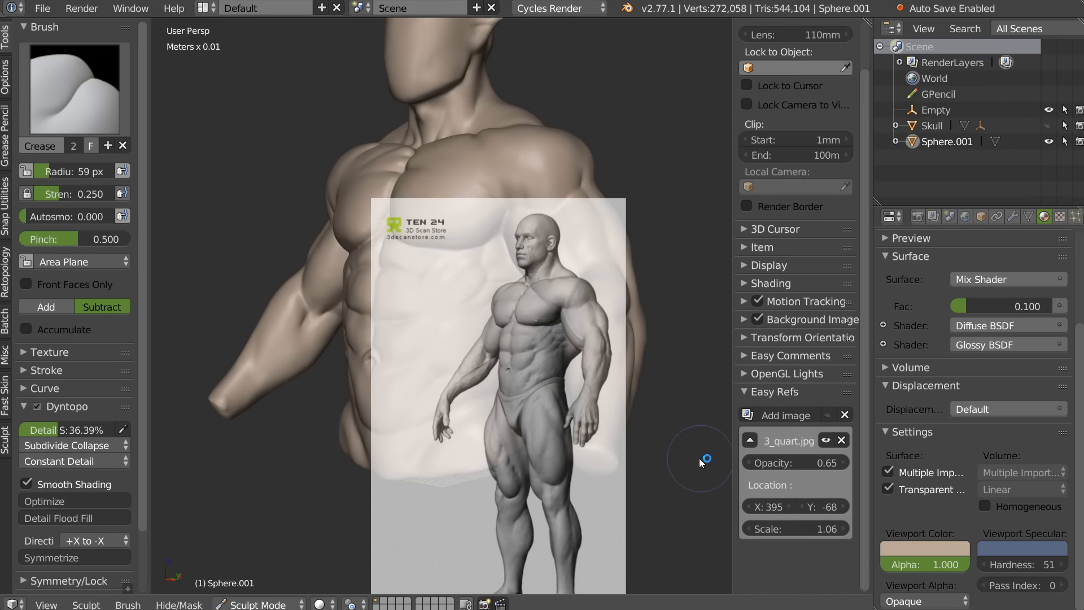
Step: Expand the 3D view to full screen and place the reference beside the torso at X 1243, Y 251 with opacity 0.95
key(ctrl+alt+space)
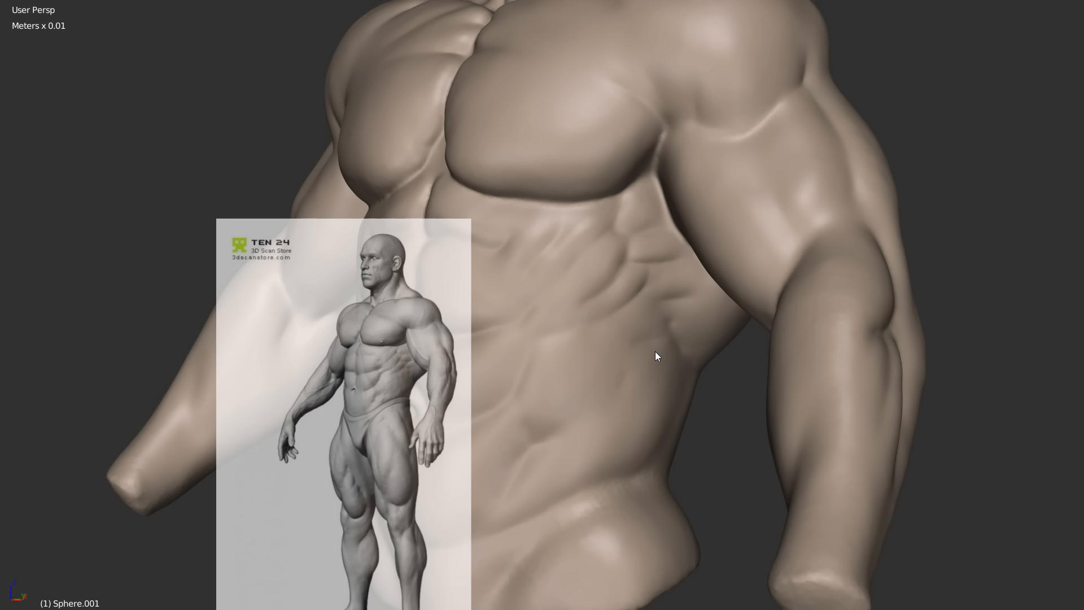
scroll(518, 265, down, 4)
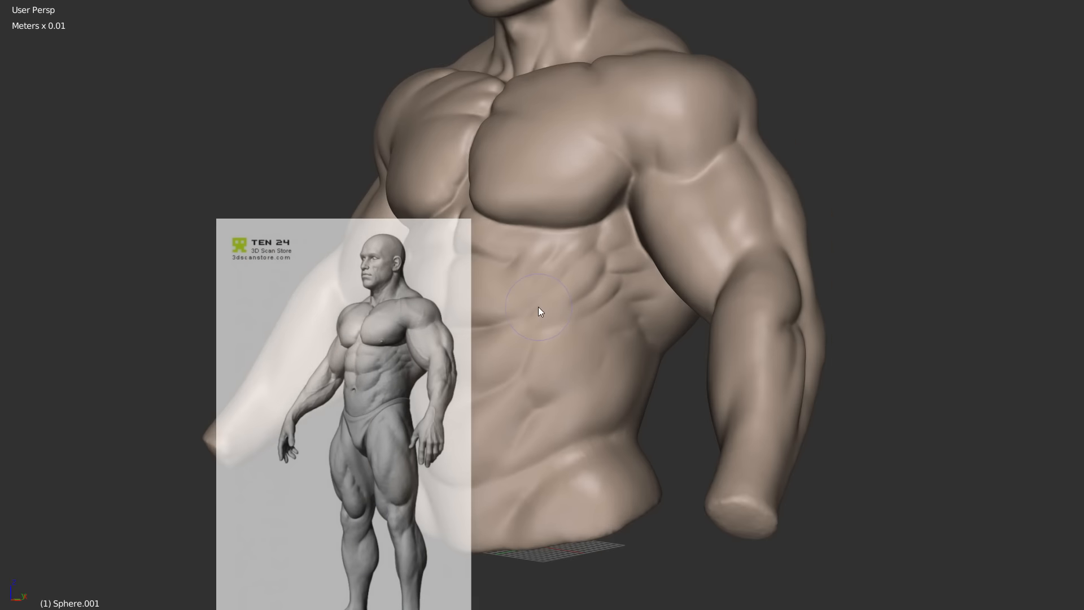
key(n)
drag(995, 530, 1059, 527)
drag(975, 526, 1019, 529)
drag(1009, 479, 1037, 473)
Step: Choose a sculpt brush and define the diagonal groove between the upper ribs and the serratus muscles
scroll(486, 279, up, 6)
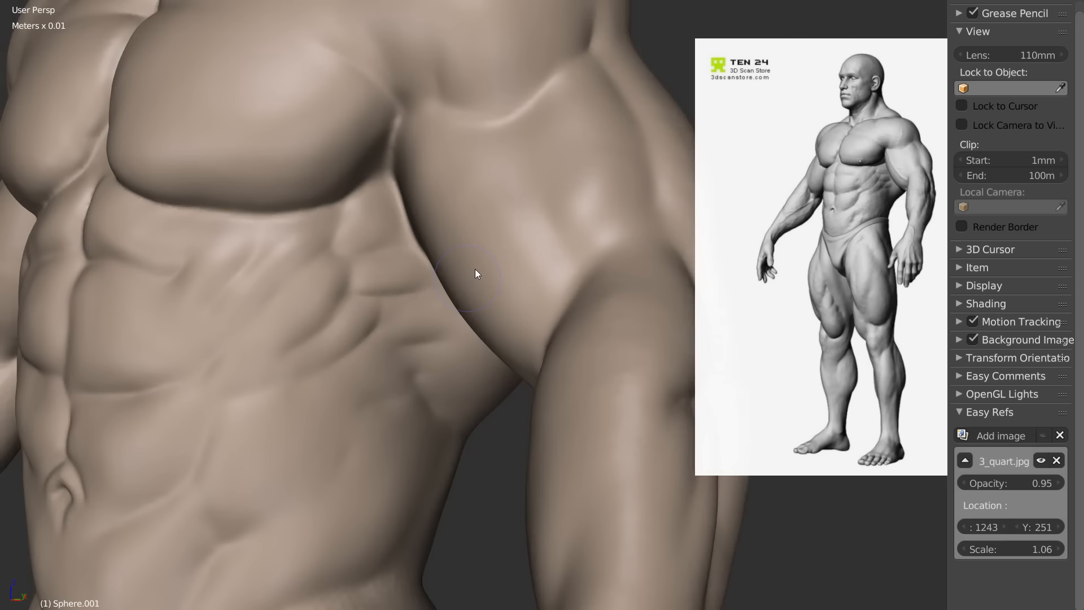
shift+middle_drag(475, 269, 491, 244)
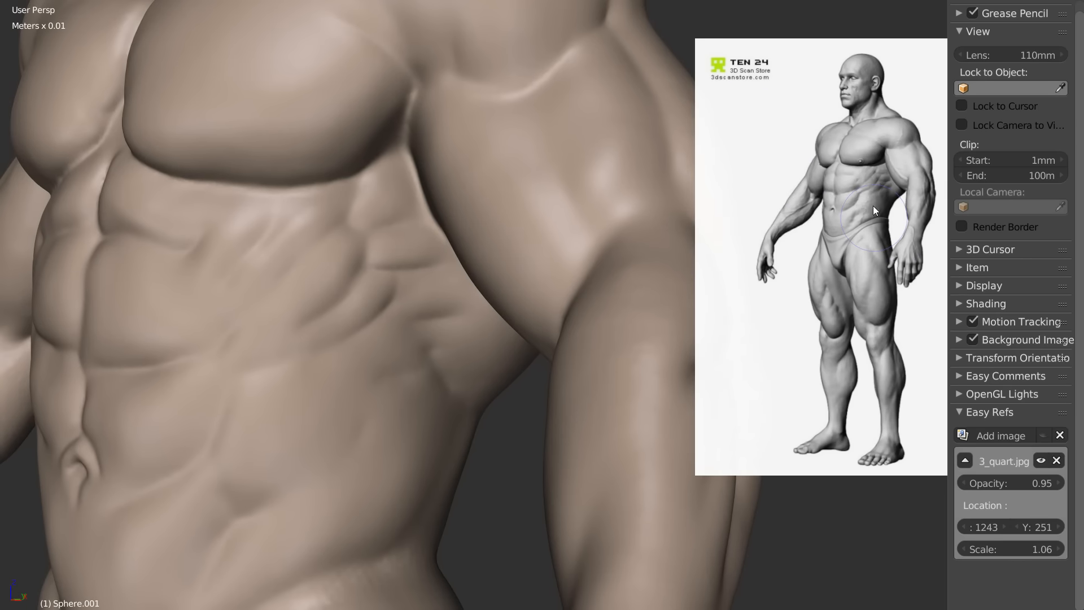
mouse_move(491, 235)
middle_down()
mouse_move(448, 281)
mouse_move(398, 303)
mouse_move(469, 242)
mouse_move(392, 292)
middle_up()
key(w)
click(310, 318)
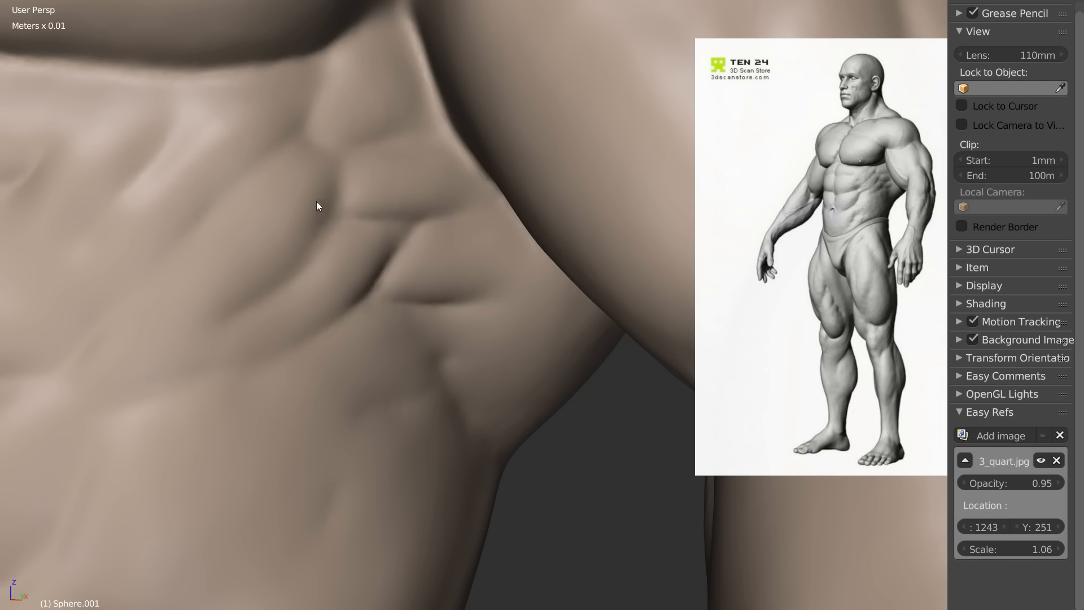
drag(340, 195, 304, 266)
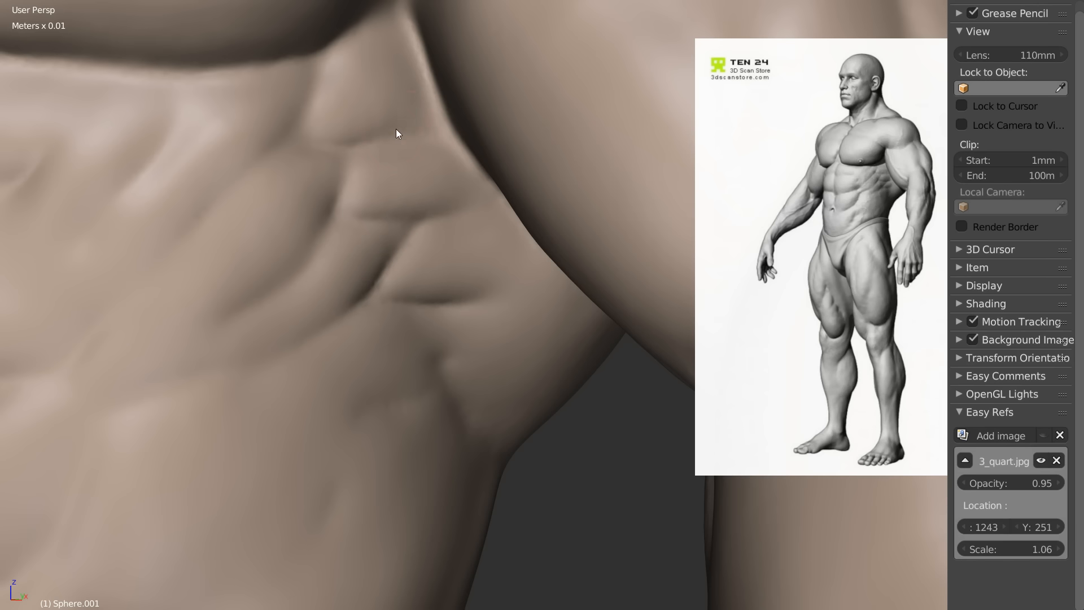
Step: Refine the serratus forms near the armpit, extend the diagonal groove below the chest, and smooth the raised upper abdomen
drag(422, 111, 462, 183)
mouse_move(449, 272)
middle_down()
mouse_move(479, 284)
mouse_move(466, 273)
middle_up()
drag(466, 276, 384, 259)
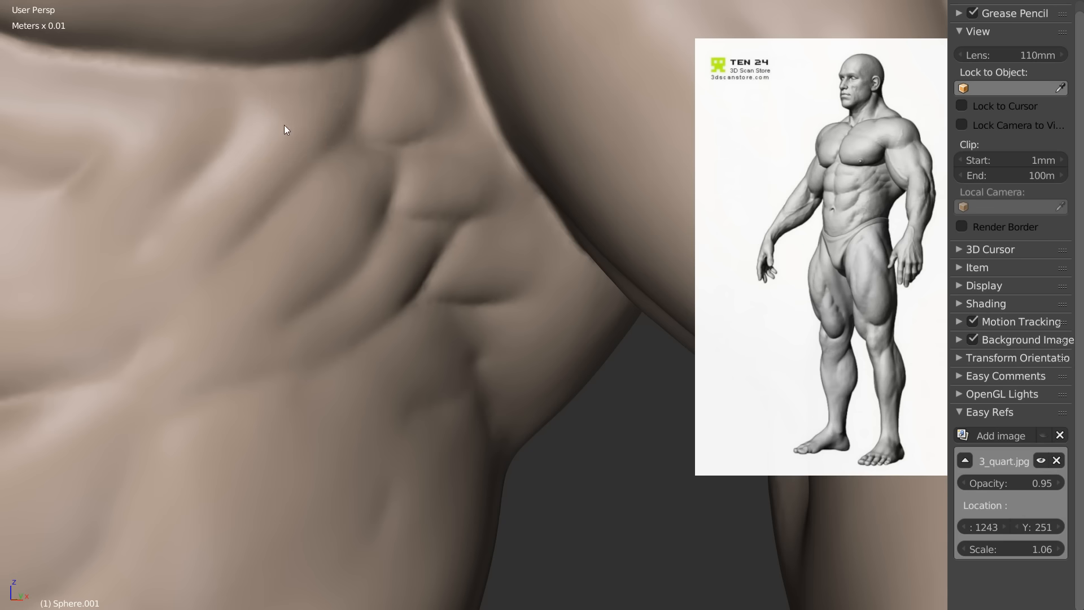
mouse_move(359, 155)
ctrl+middle_down()
mouse_move(289, 223)
mouse_move(366, 233)
mouse_move(236, 222)
mouse_move(263, 253)
mouse_move(323, 133)
ctrl+middle_up()
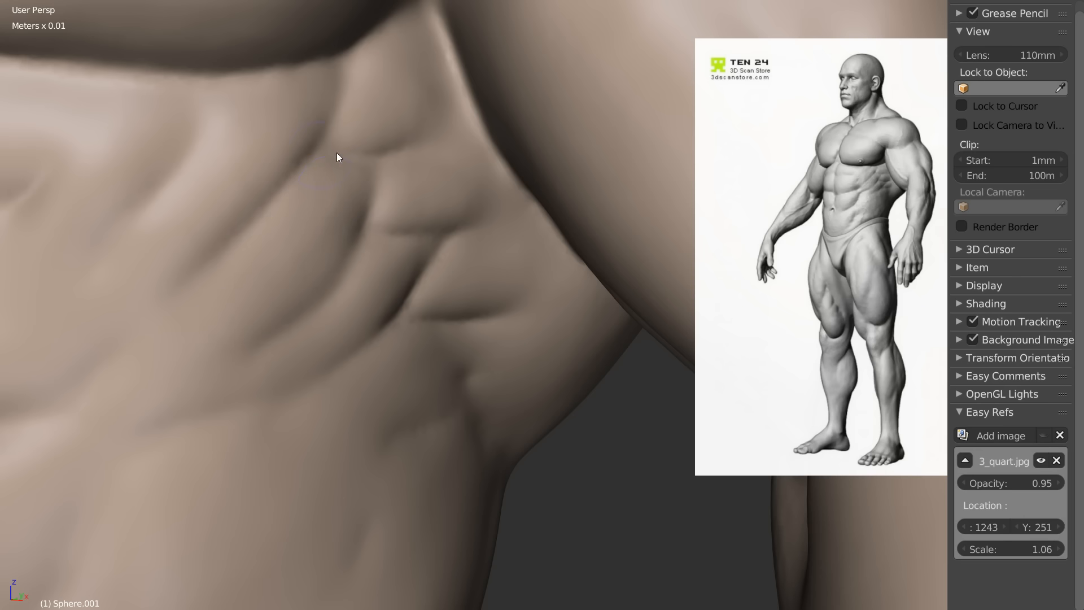
mouse_move(341, 285)
middle_down()
mouse_move(327, 266)
mouse_move(344, 282)
mouse_move(296, 319)
mouse_move(360, 270)
middle_up()
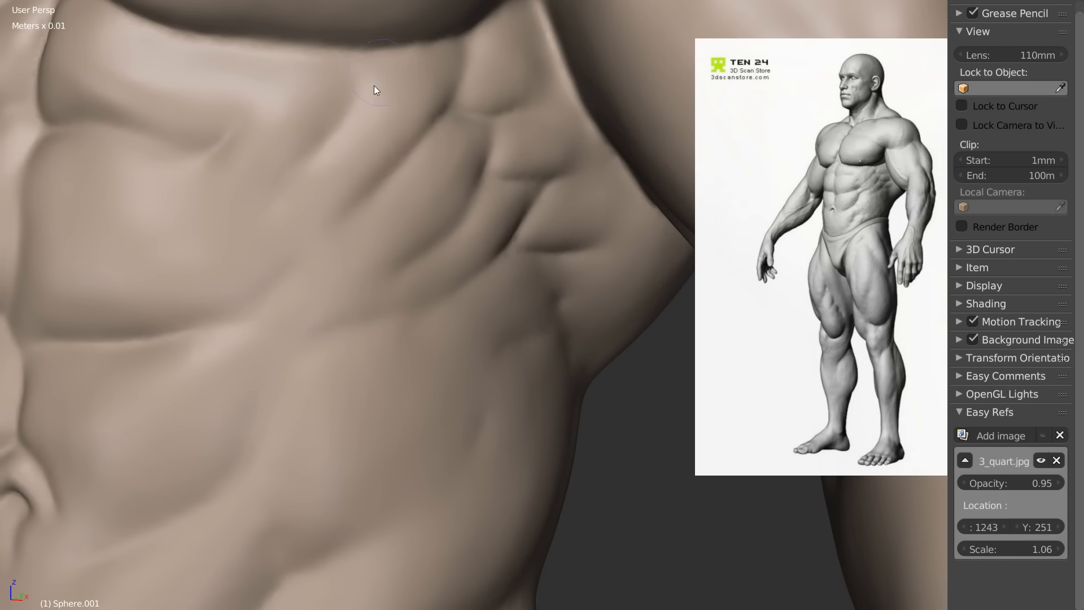
middle_drag(374, 86, 340, 140)
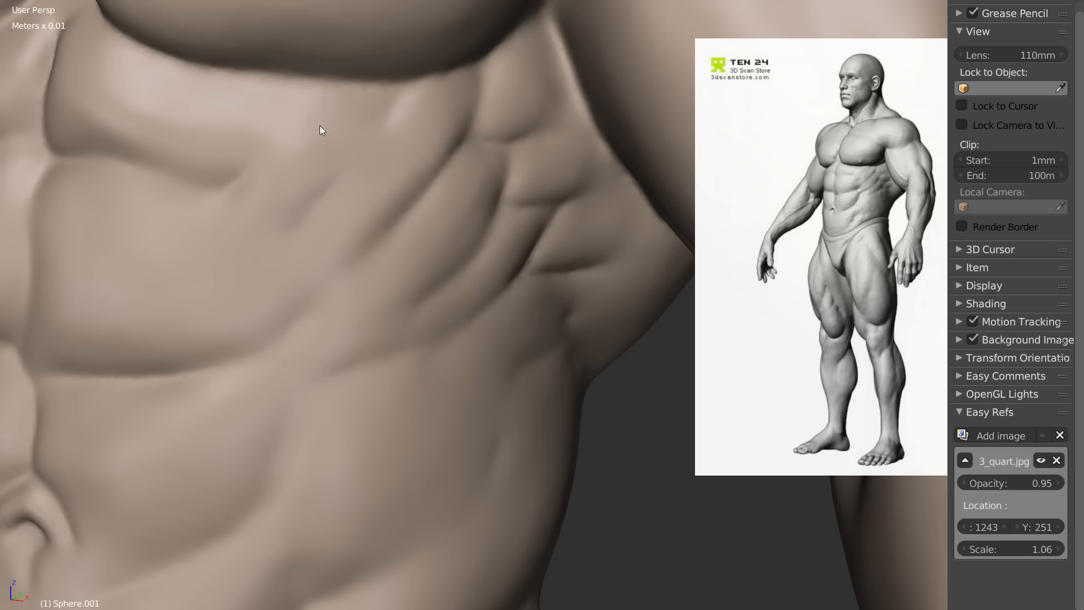
Step: Adjust the brush's strength and radius, and sculpt the serratus forms beneath the armpit and along the outer ribs
key(f)
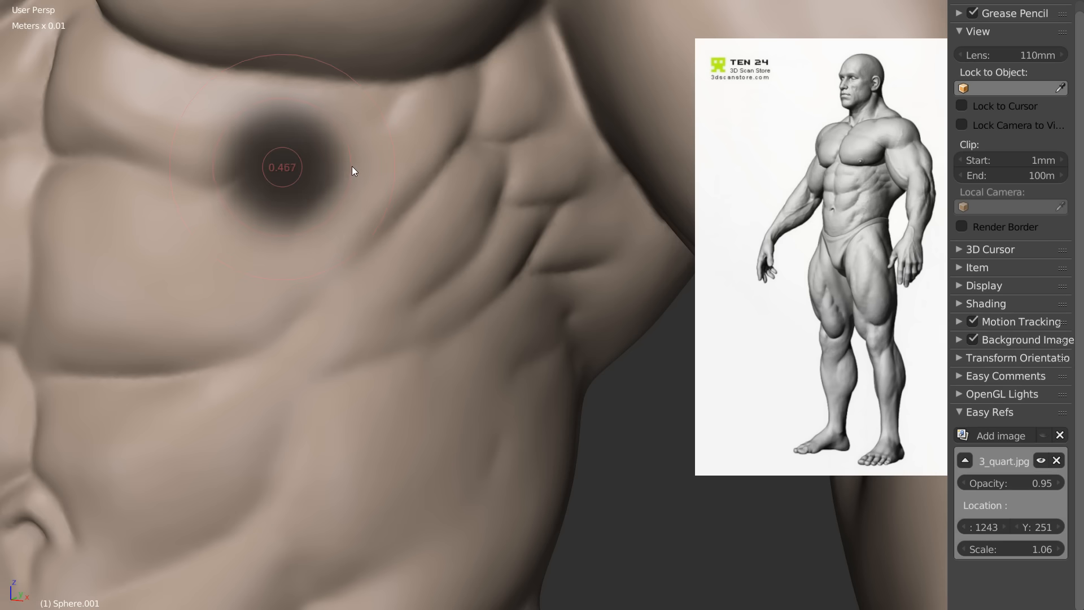
click(359, 166)
key(f)
click(392, 171)
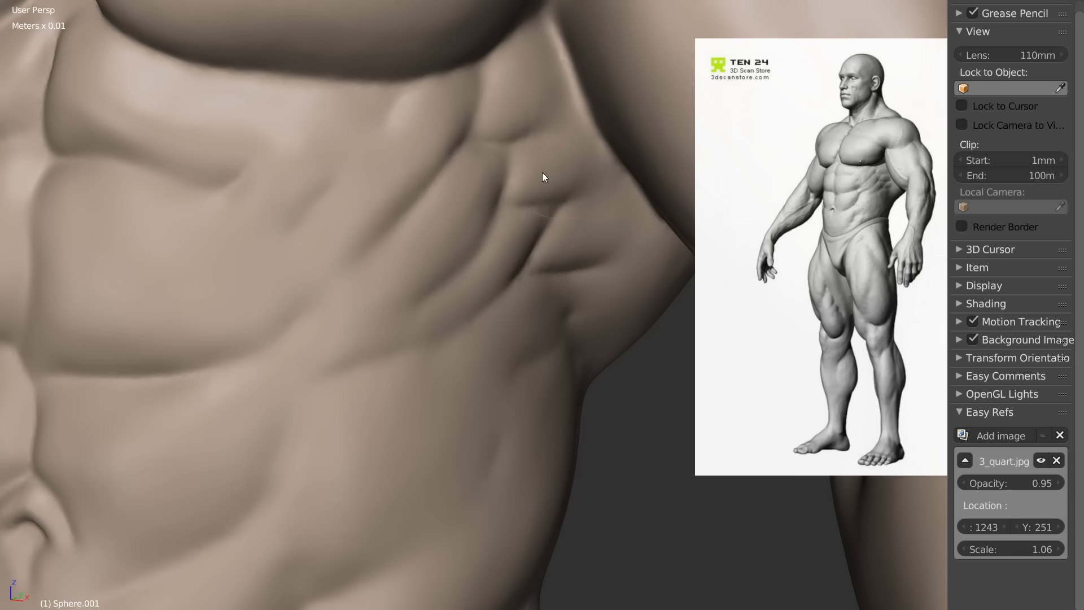
shift+middle_drag(509, 198, 477, 193)
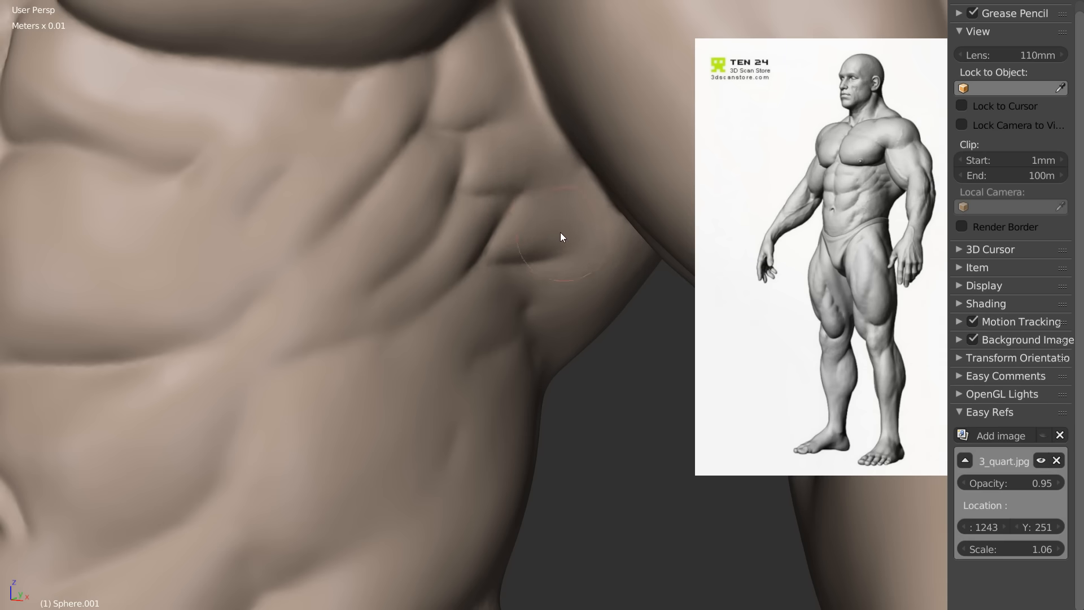
shift+middle_drag(549, 227, 481, 198)
scroll(407, 276, up, 1)
middle_drag(399, 283, 394, 258)
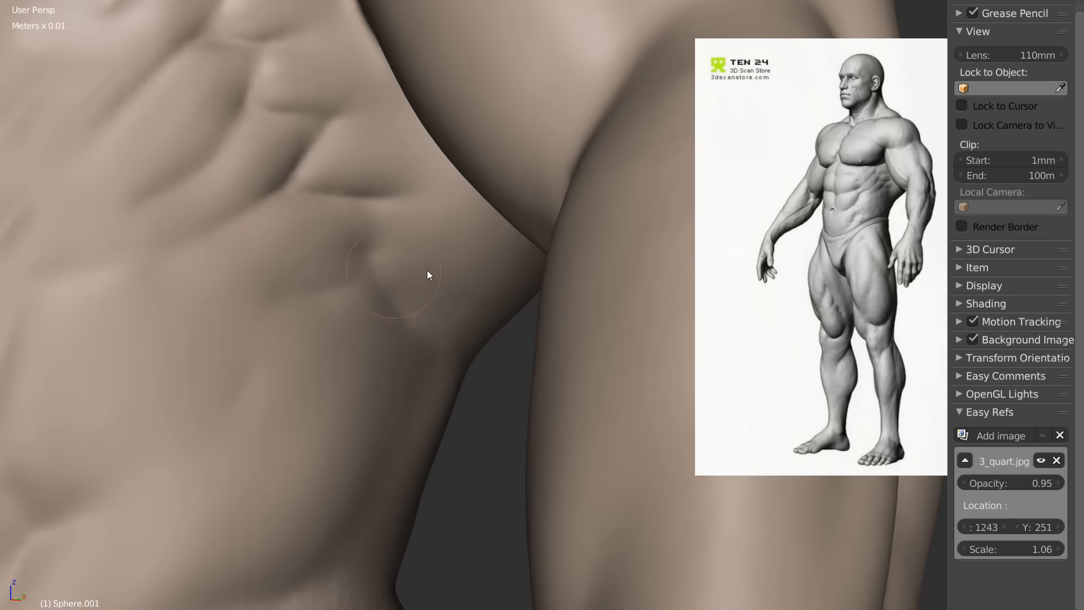
scroll(402, 276, down, 4)
mouse_move(401, 271)
middle_down()
mouse_move(290, 252)
mouse_move(412, 286)
mouse_move(426, 229)
mouse_move(397, 263)
middle_up()
scroll(423, 260, up, 5)
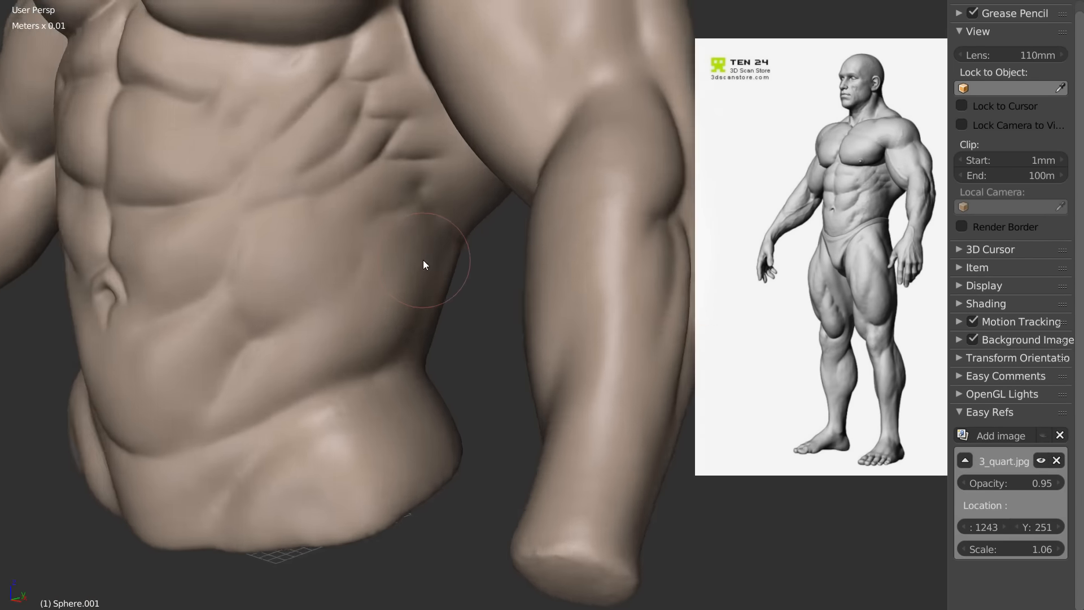
scroll(416, 273, up, 3)
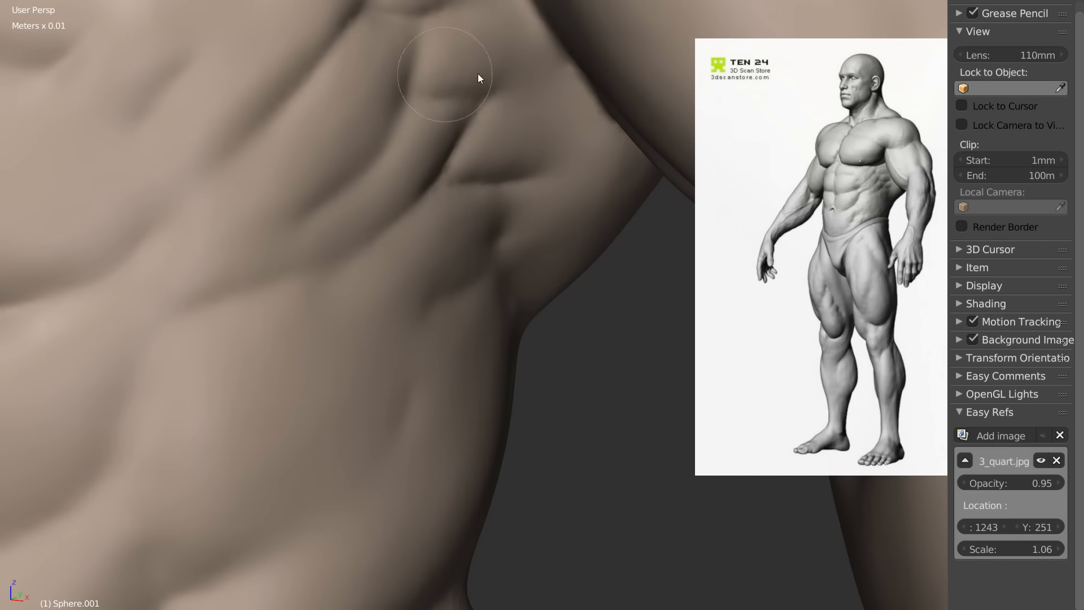
key(shift+z)
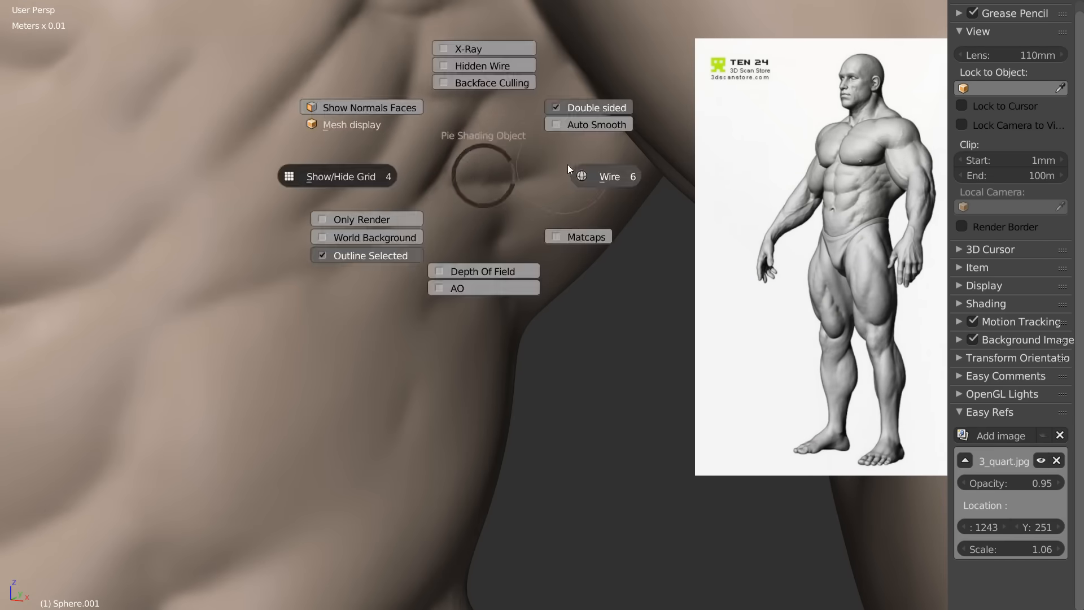
click(567, 164)
key(shift+z)
click(520, 156)
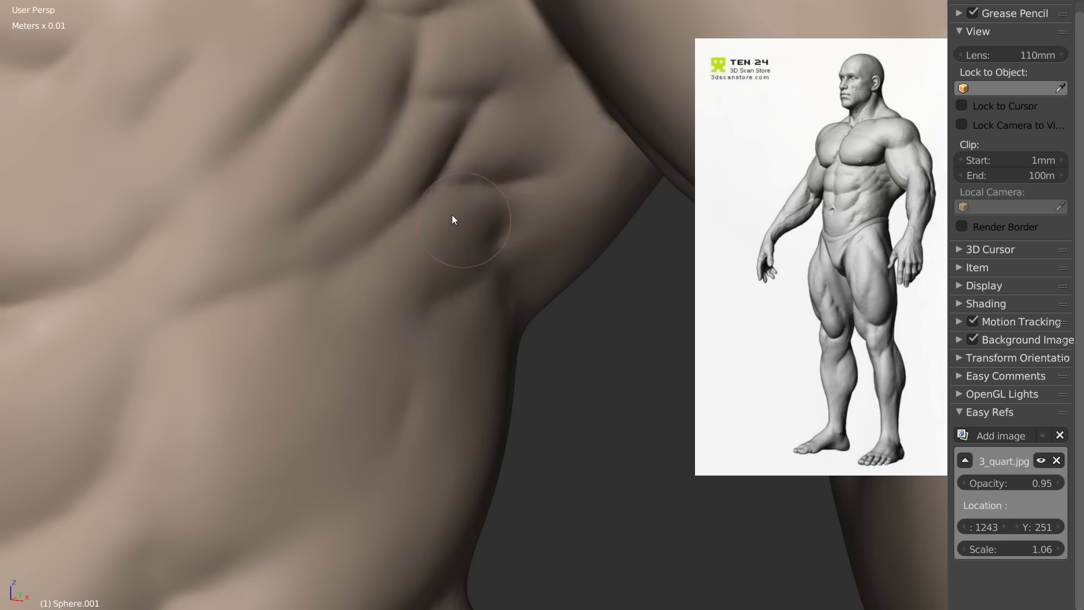
Step: Resize the brush and reshape the diagonal rib forms between the upper abdomen and the serratus
scroll(496, 217, down, 3)
middle_drag(496, 217, 438, 203)
scroll(438, 203, up, 3)
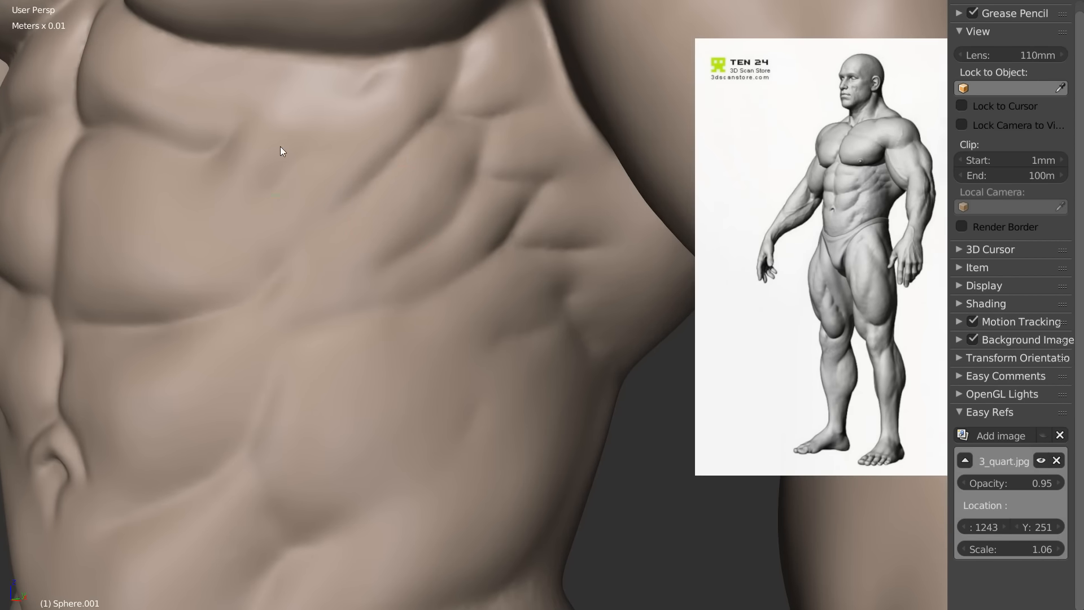
key(f)
click(394, 188)
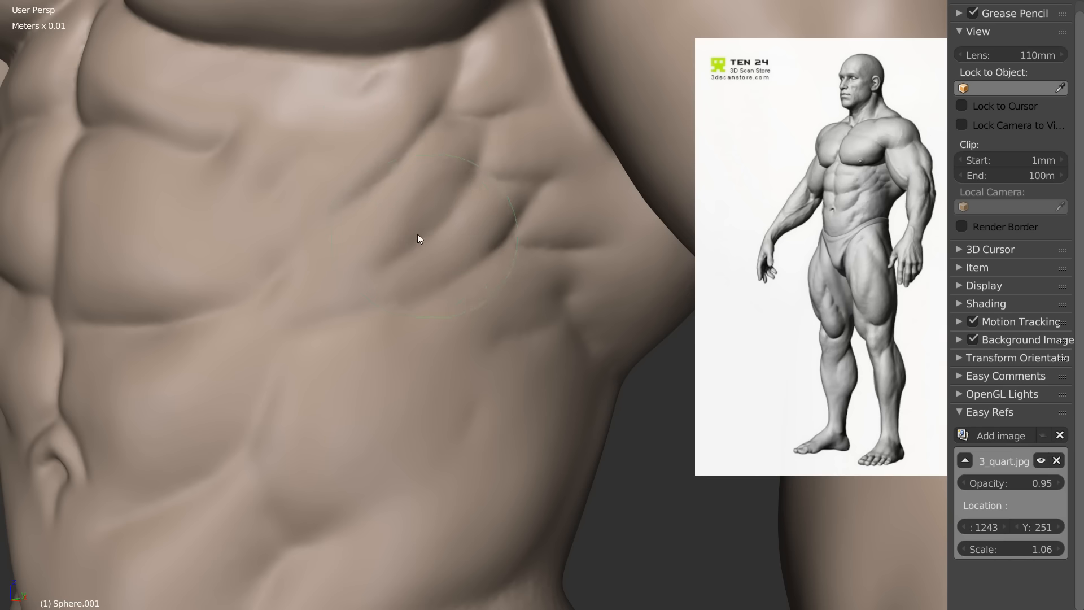
scroll(426, 216, up, 1)
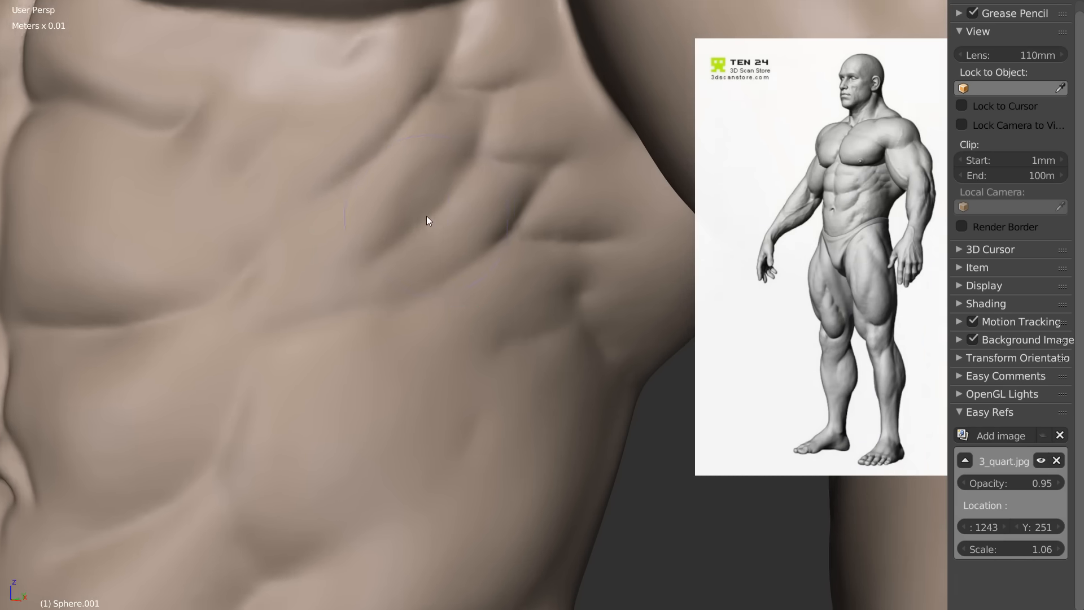
Step: Refine the brush radius and deepen the diagonal grooves separating the ribs beside the upper abdomen
key(f)
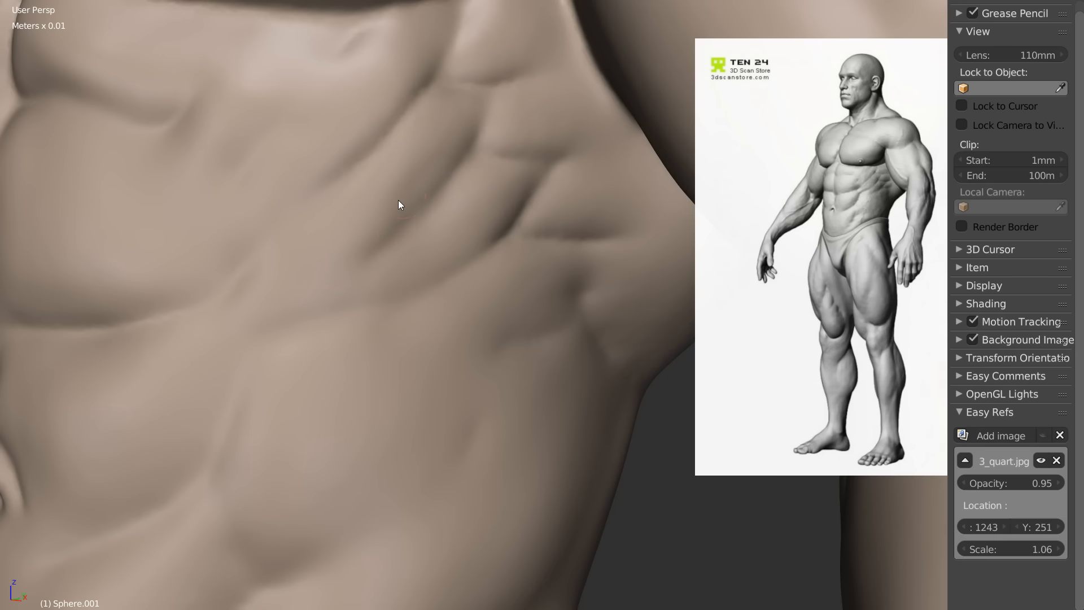
key(f)
click(418, 198)
key(f)
middle_drag(438, 137, 479, 81)
middle_drag(418, 157, 374, 234)
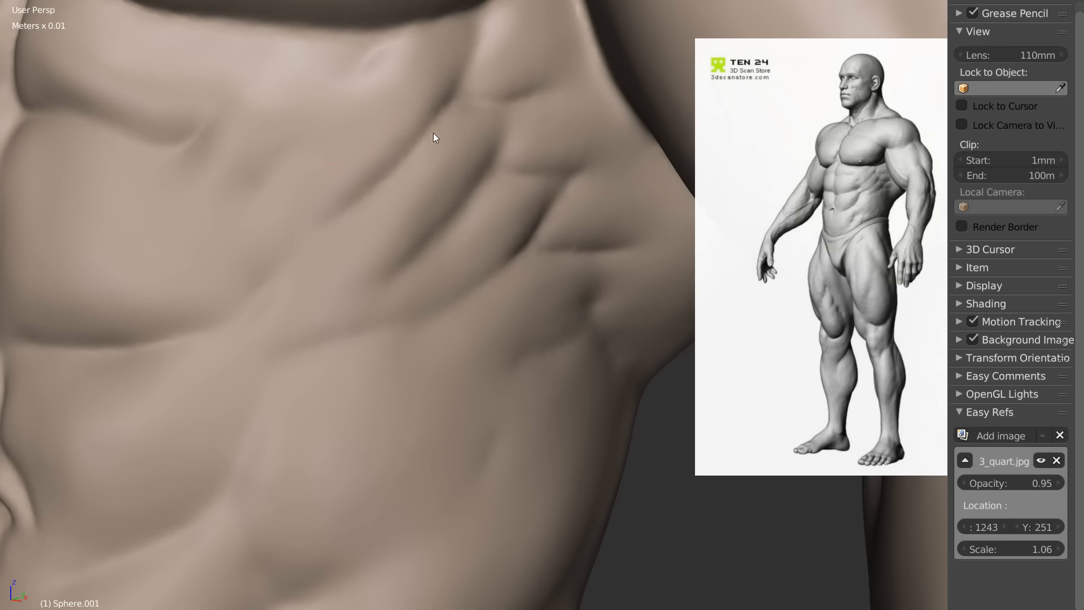
drag(380, 231, 368, 204)
Step: Reshape the rib forms with a resized Grab brush and deepen the lowest serratus groove above the waist
key(g)
key(f)
click(388, 202)
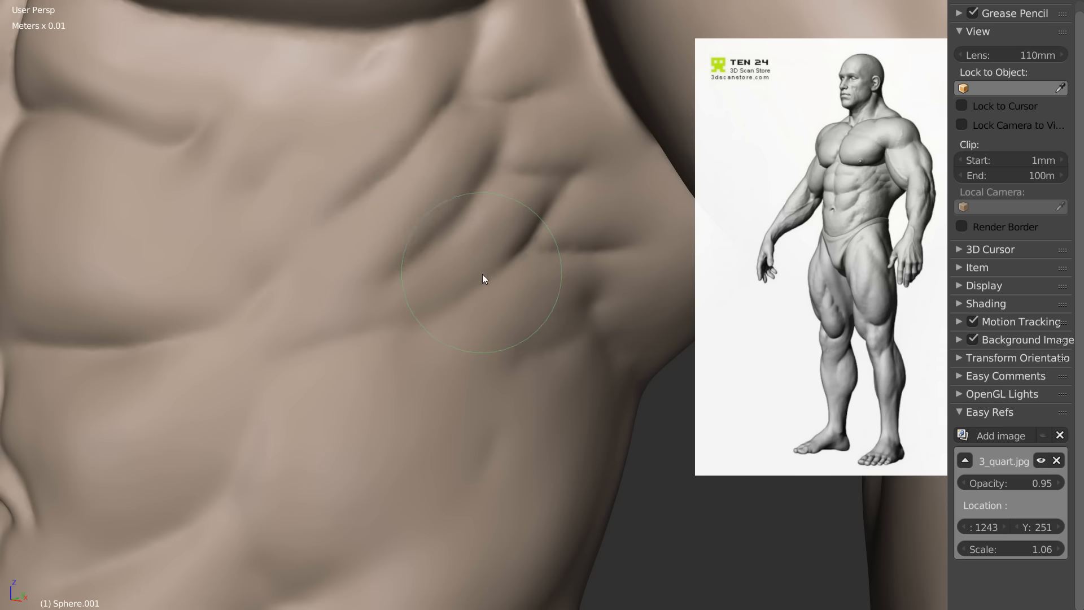
mouse_move(448, 283)
middle_down()
mouse_move(432, 218)
mouse_move(438, 194)
middle_up()
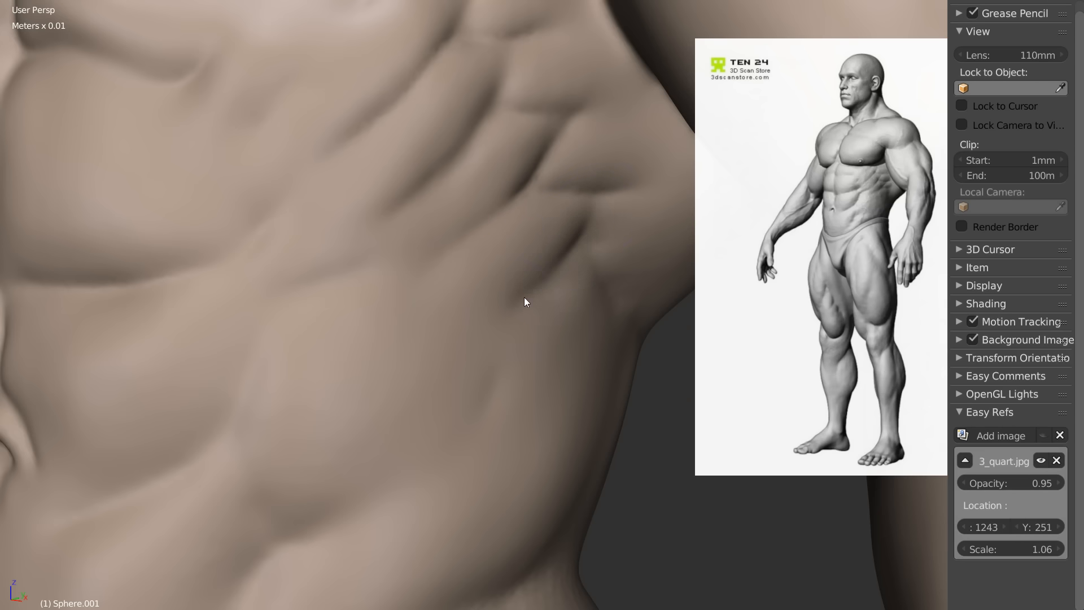
middle_drag(581, 294, 514, 274)
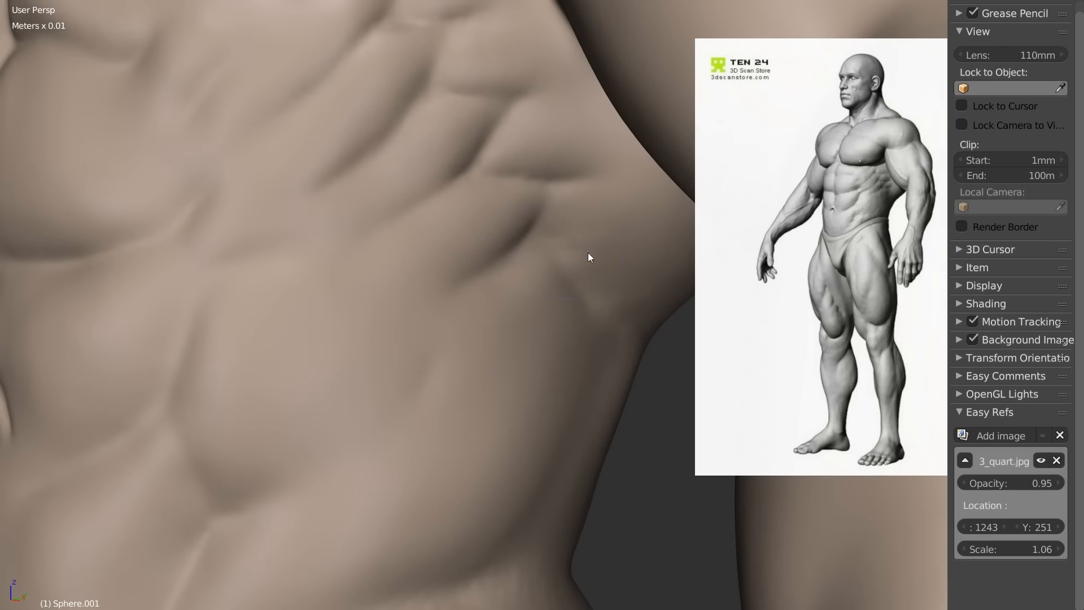
Step: Switch the sculpt brush and fill out the rib forms, softening the diagonal grooves beside the upper abdomen
scroll(637, 189, down, 5)
middle_drag(452, 285, 429, 290)
scroll(430, 290, up, 5)
middle_drag(513, 195, 495, 199)
mouse_move(494, 199)
shift+middle_down()
mouse_move(494, 283)
mouse_move(497, 270)
shift+middle_up()
key(w)
click(441, 218)
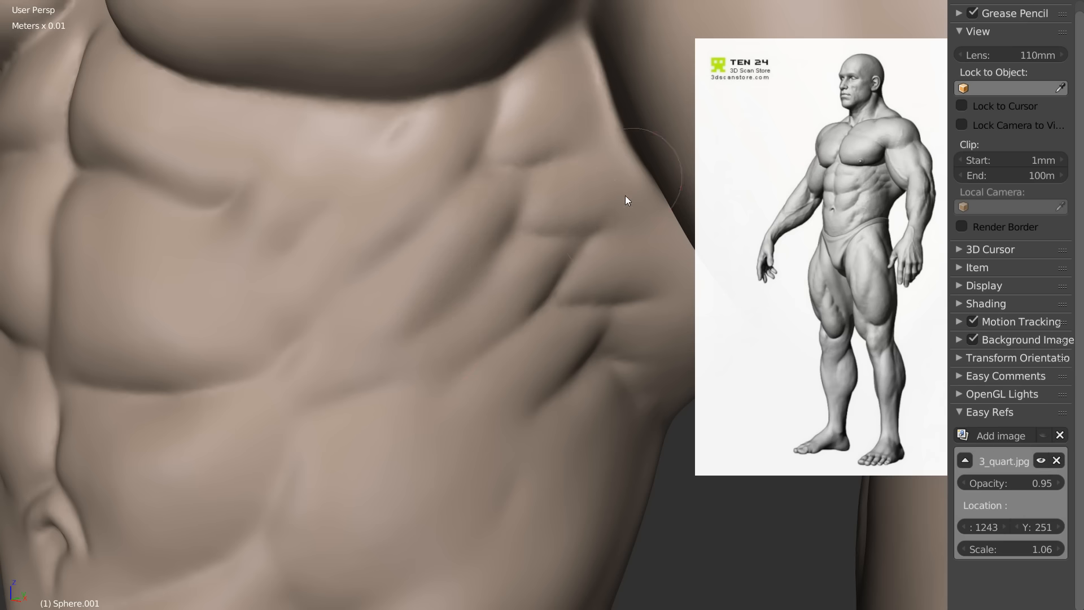
middle_drag(396, 335, 480, 307)
ctrl+middle_drag(480, 308, 527, 235)
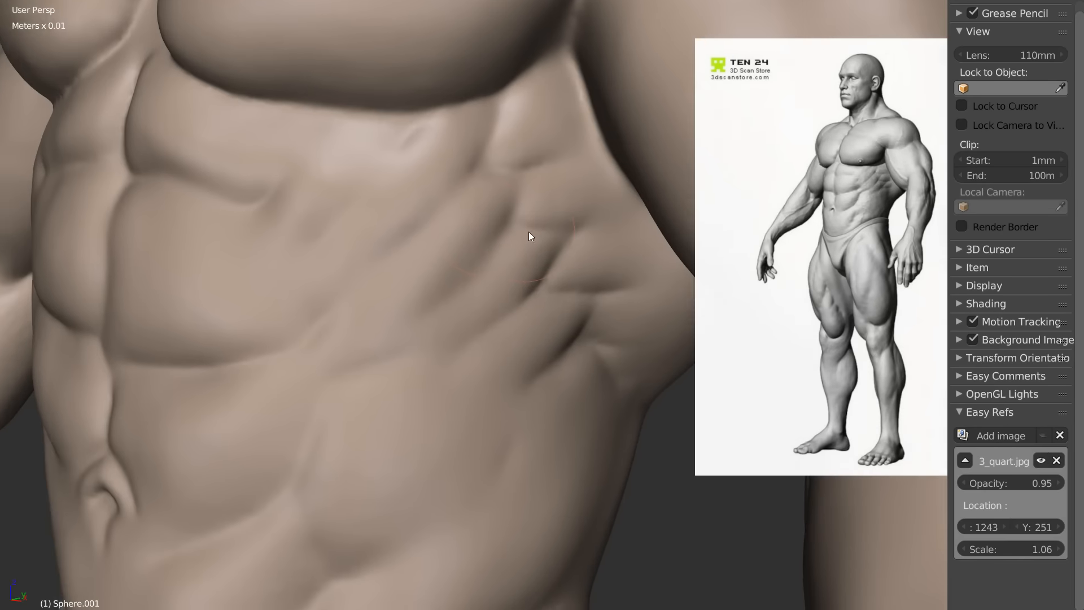
Step: Deepen and lengthen the long diagonal creases running from the serratus down to the edge of the abdominals
scroll(468, 231, up, 3)
middle_drag(402, 228, 440, 186)
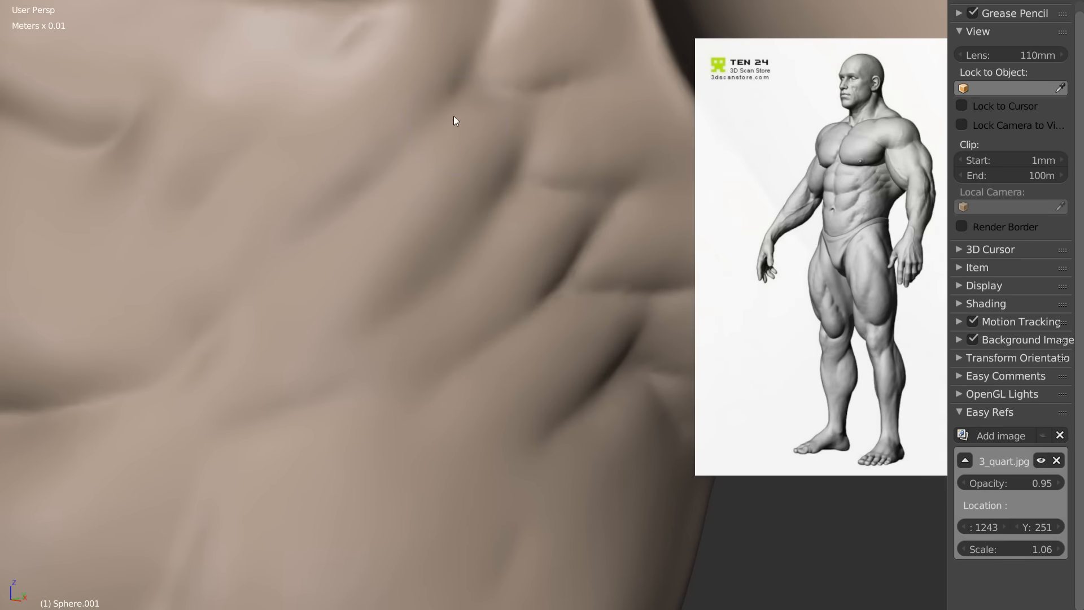
middle_drag(484, 80, 473, 100)
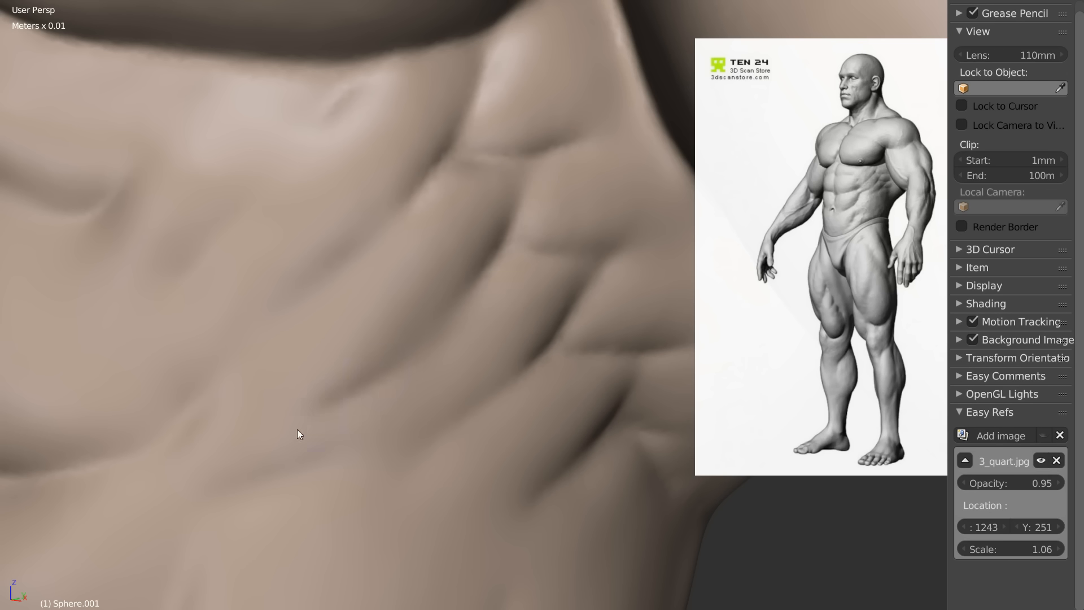
middle_drag(430, 320, 311, 348)
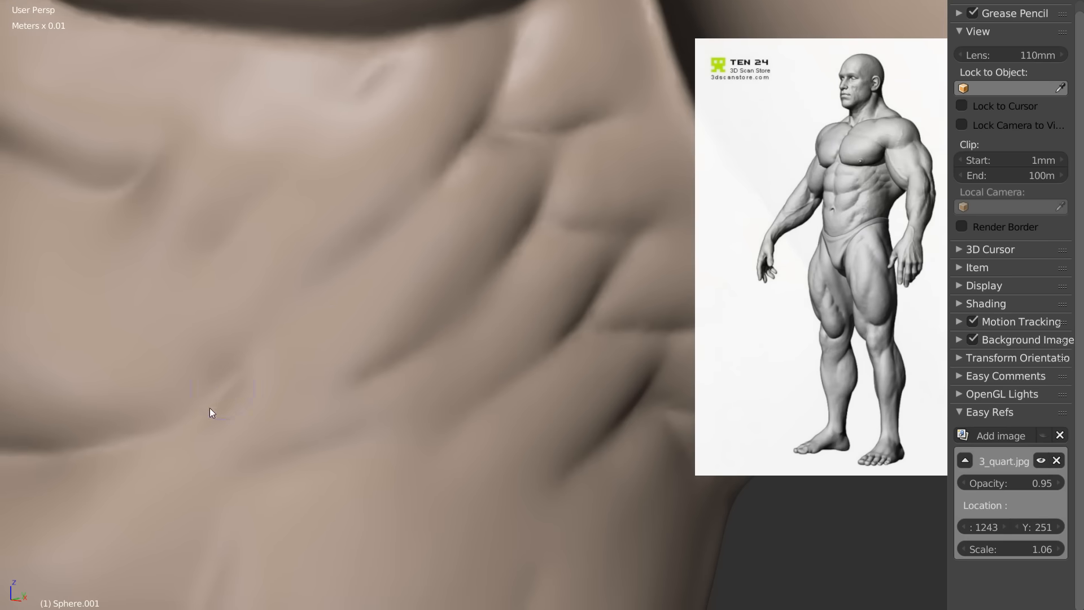
middle_drag(486, 307, 543, 224)
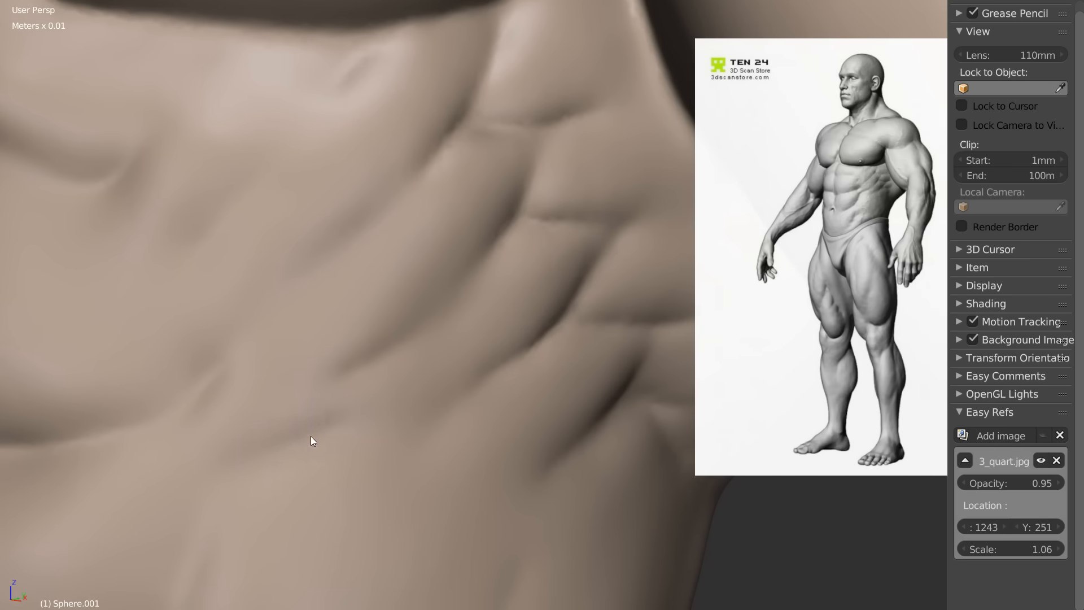
Step: Deepen and extend the lowest serratus groove toward the waist, shaping the transition into the oblique
middle_drag(428, 393, 426, 216)
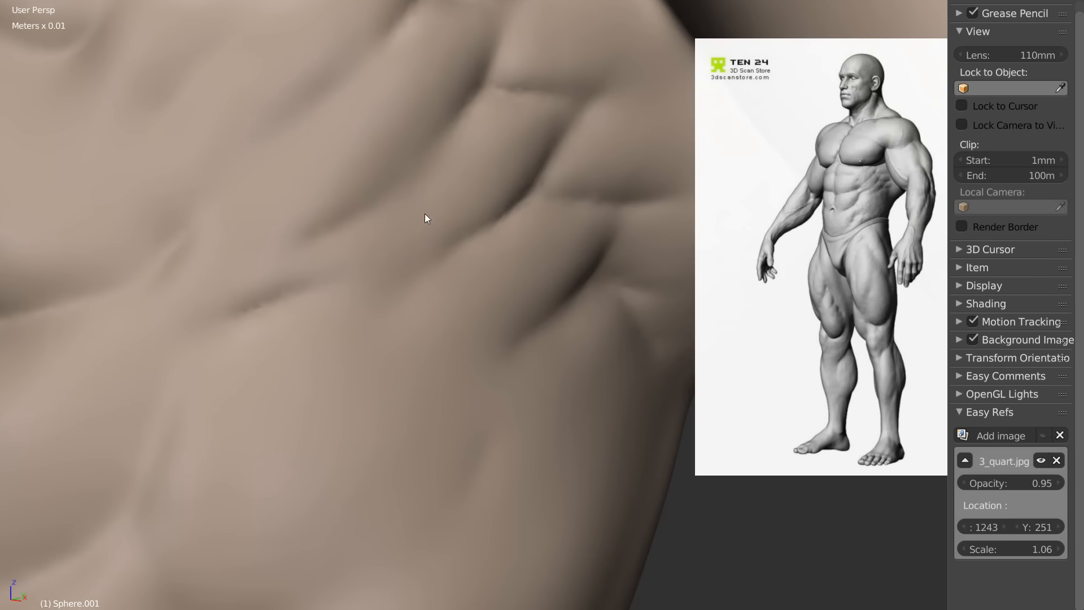
middle_drag(418, 254, 423, 286)
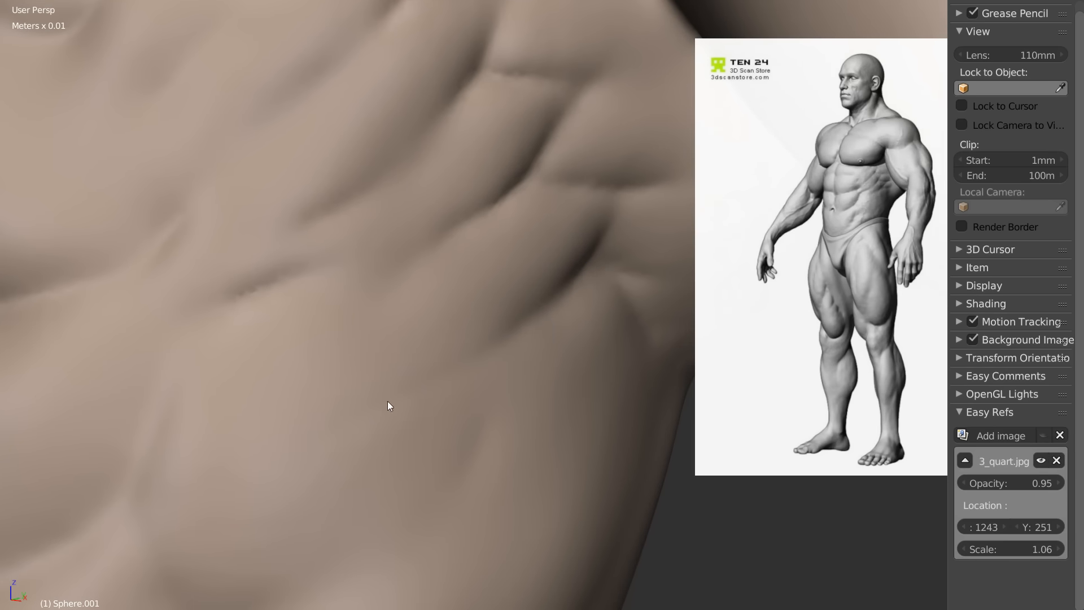
ctrl+middle_drag(367, 459, 492, 303)
middle_drag(456, 347, 502, 248)
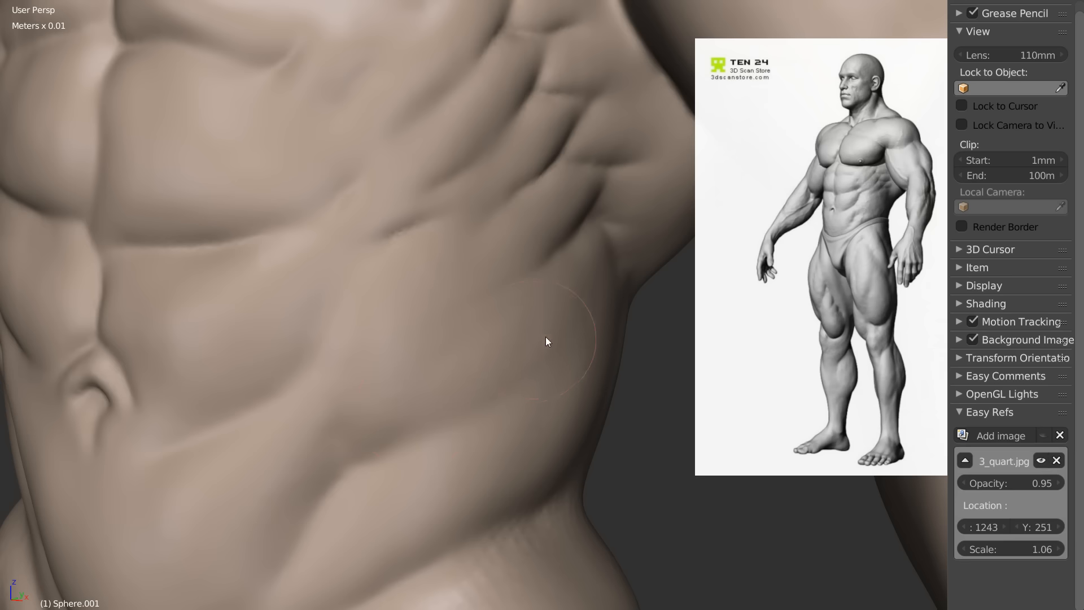
Step: Examine the torso's abdominal, rib and serratus forms from several angles and distances
middle_drag(545, 337, 588, 287)
scroll(589, 287, down, 4)
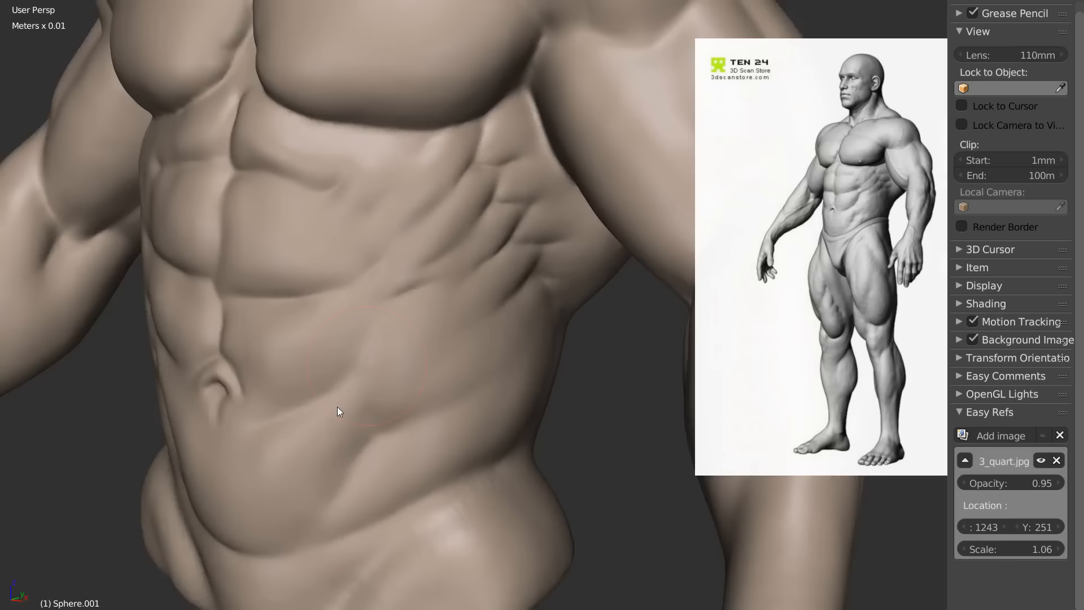
scroll(505, 283, down, 3)
scroll(471, 291, down, 3)
mouse_move(469, 311)
middle_down()
mouse_move(339, 293)
mouse_move(417, 286)
middle_up()
scroll(527, 208, up, 5)
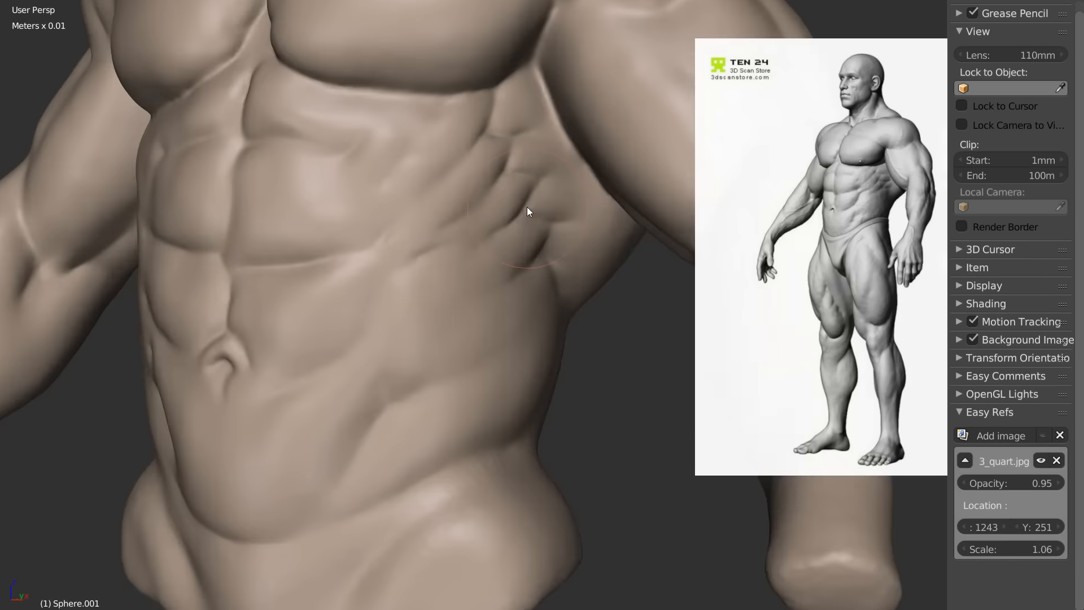
mouse_move(490, 222)
middle_down()
mouse_move(457, 226)
mouse_move(497, 234)
middle_up()
scroll(458, 226, up, 1)
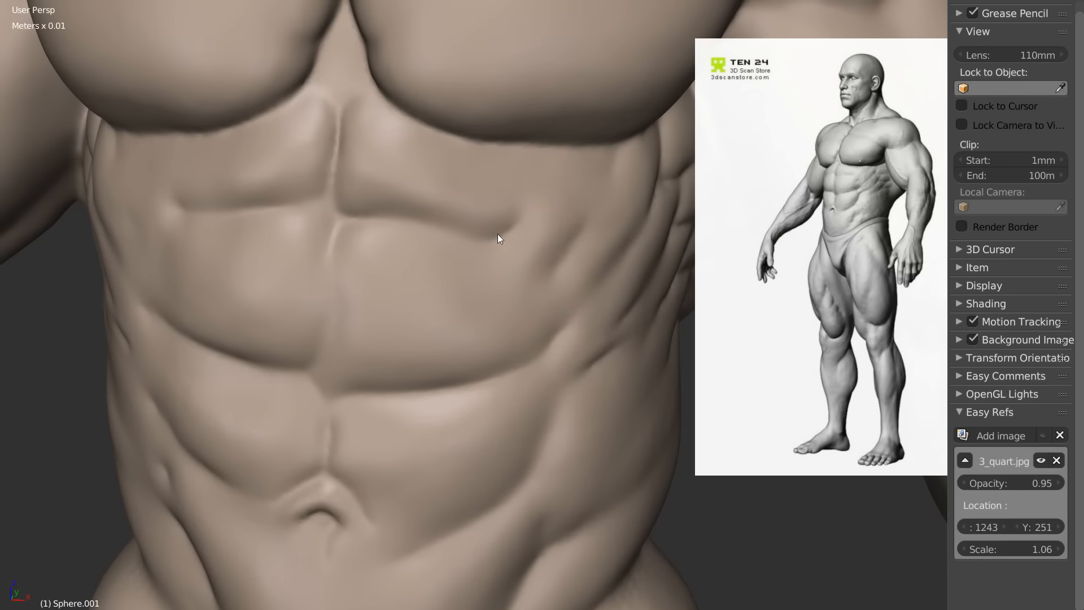
Step: Switch and resize the sculpt brush, then define the upper abdominal block and rib transition beneath the chest
right_click(463, 260)
click(299, 330)
middle_drag(310, 276, 390, 260)
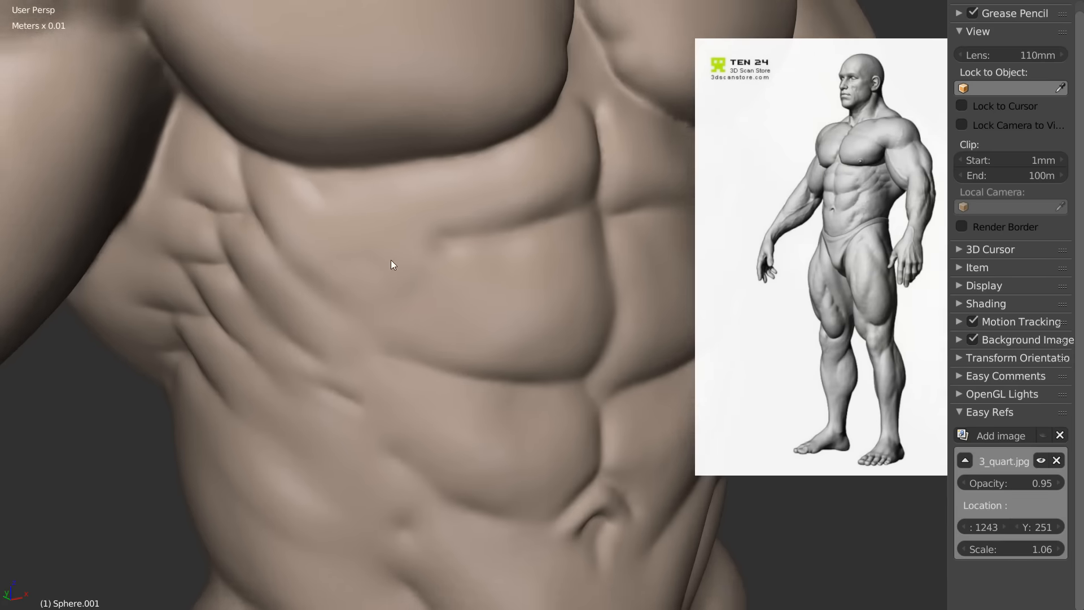
scroll(391, 260, up, 1)
key(f)
click(367, 210)
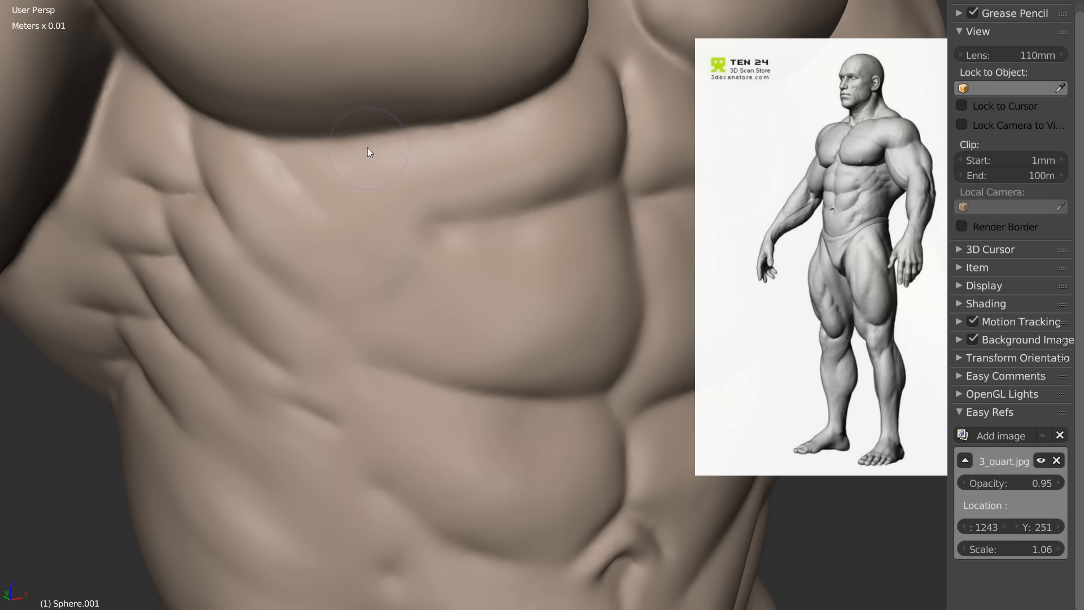
middle_drag(283, 159, 289, 152)
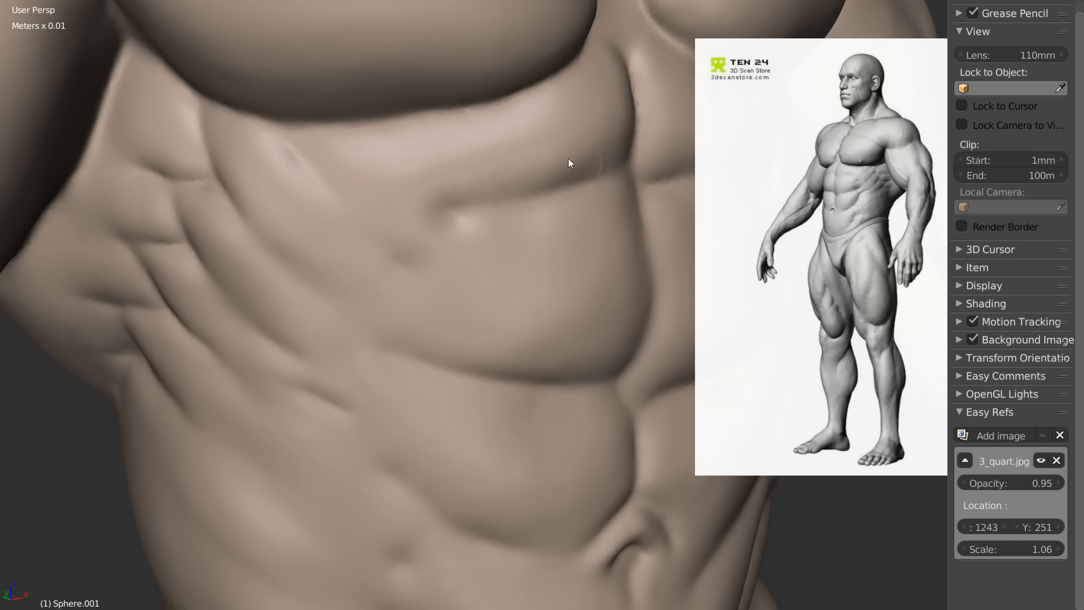
Step: Tighten the creases around the upper abdominals, along the midline and just below the chest muscles
middle_drag(581, 170, 495, 160)
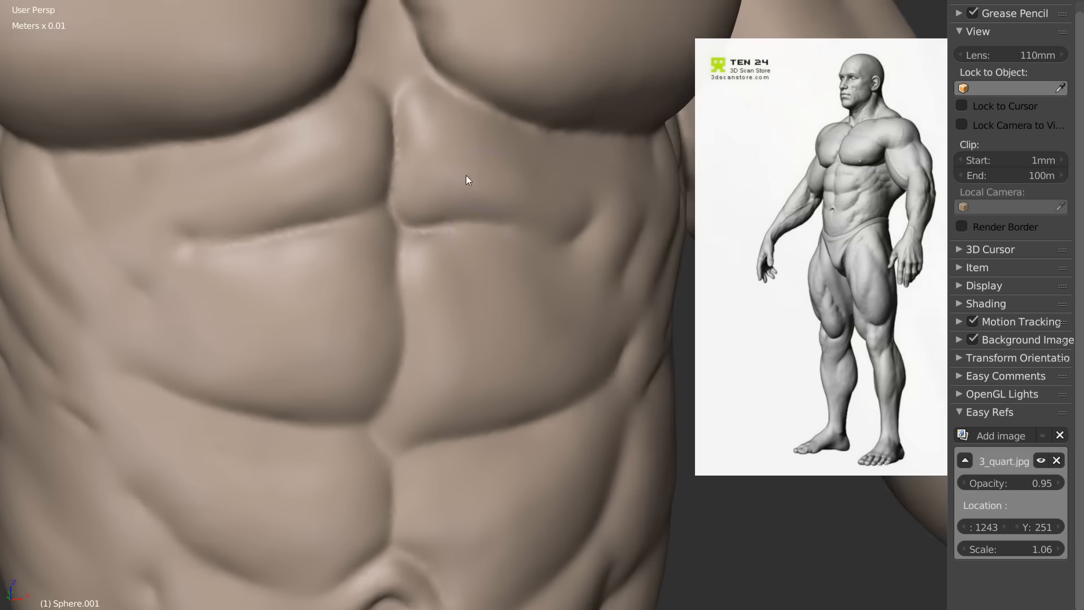
scroll(390, 85, up, 5)
shift+middle_drag(427, 228, 437, 274)
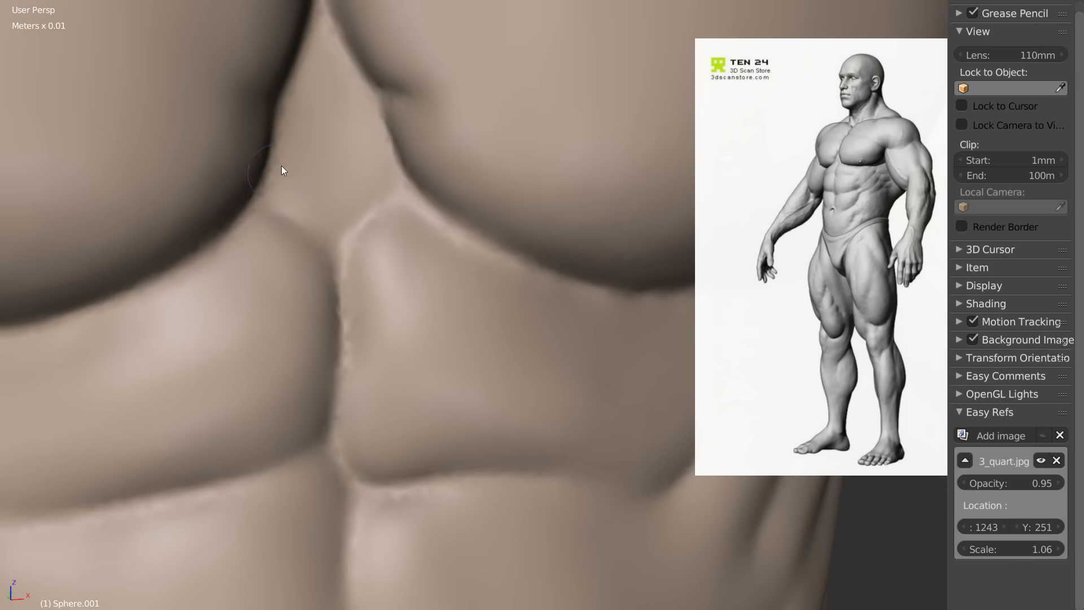
Step: Resize and switch the sculpt brush while refining the creases at the outer edge of the upper abdominals
scroll(429, 175, down, 4)
middle_drag(418, 187, 513, 205)
key(f)
click(493, 190)
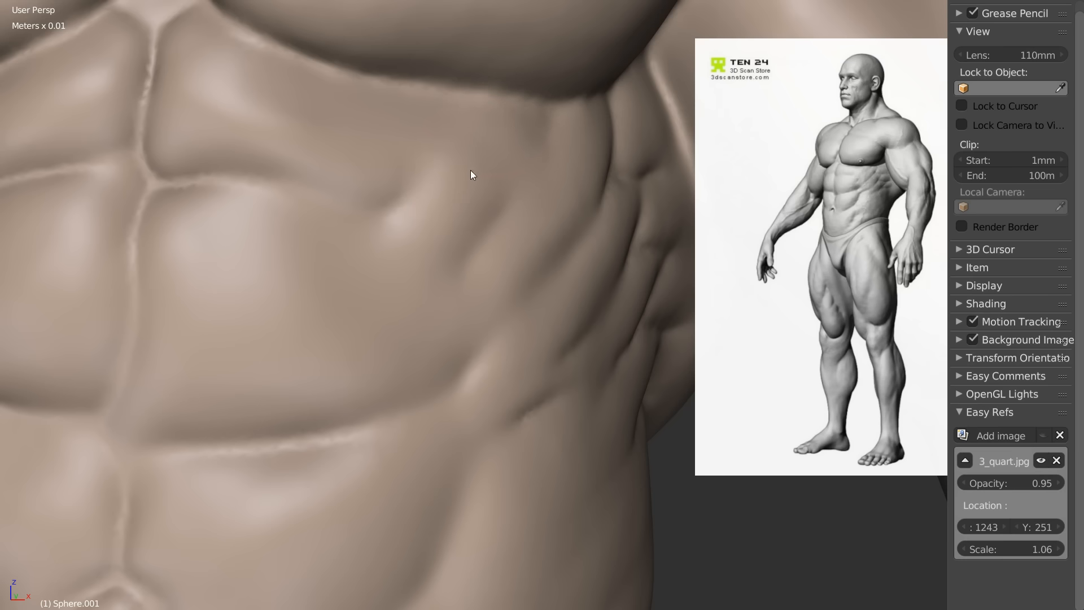
key(w)
click(438, 199)
Step: Review the whole torso and enable X-axis symmetry for sculpting
mouse_move(536, 198)
middle_down()
mouse_move(473, 198)
mouse_move(341, 317)
mouse_move(403, 277)
mouse_move(495, 277)
mouse_move(608, 201)
mouse_move(531, 271)
middle_up()
mouse_move(531, 271)
middle_down()
mouse_move(415, 273)
mouse_move(455, 217)
middle_up()
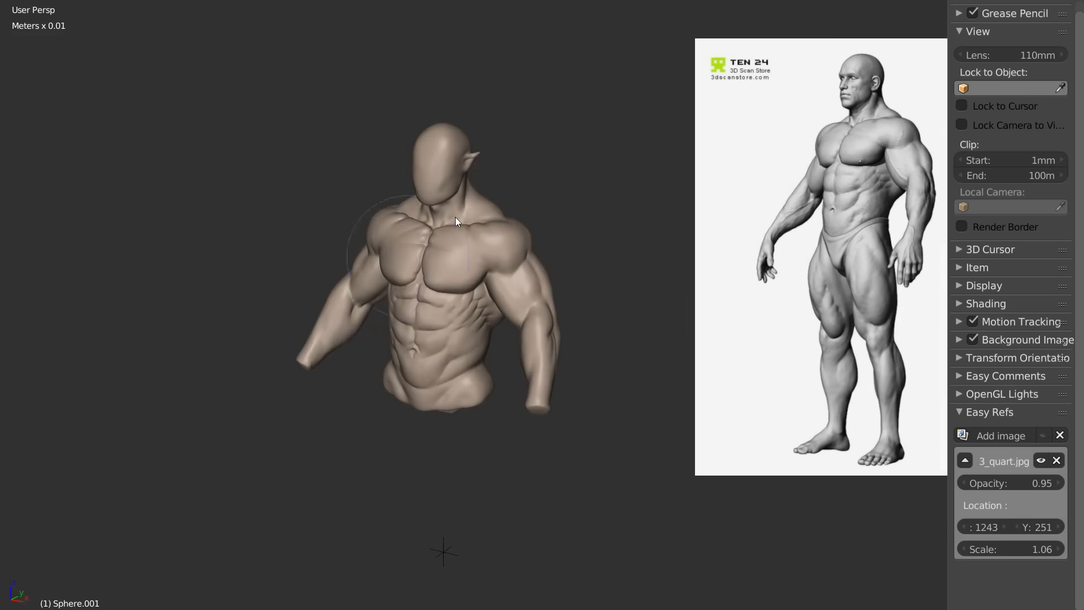
scroll(455, 217, up, 6)
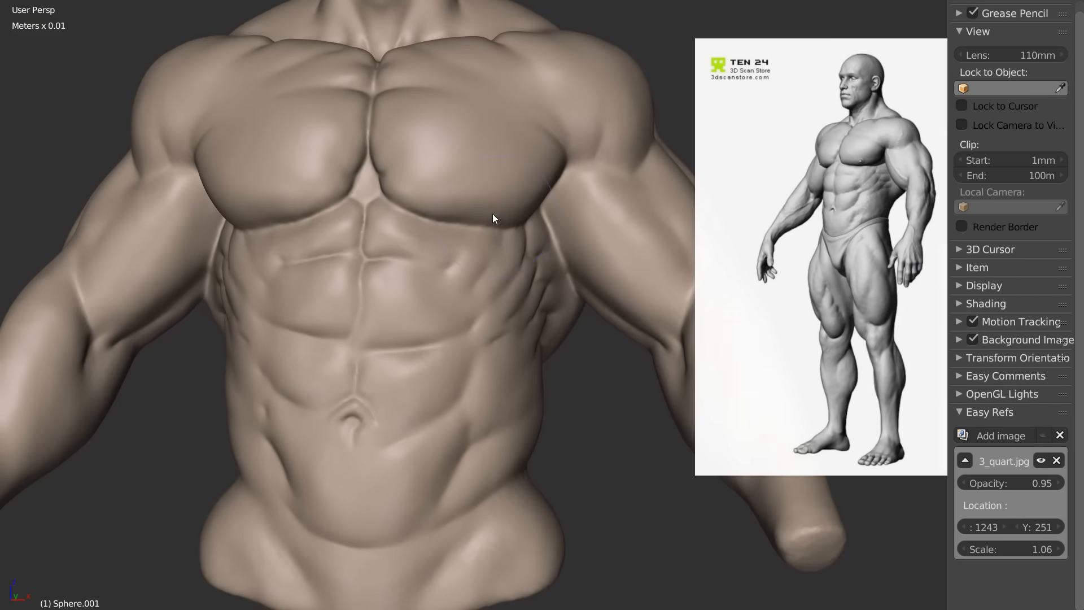
mouse_move(447, 196)
middle_down()
mouse_move(394, 307)
mouse_move(472, 187)
mouse_move(298, 240)
mouse_move(331, 232)
middle_up()
mouse_move(434, 245)
middle_down()
mouse_move(420, 252)
mouse_move(456, 235)
mouse_move(385, 235)
mouse_move(346, 249)
mouse_move(449, 269)
middle_up()
drag(475, 279, 436, 270)
key(space)
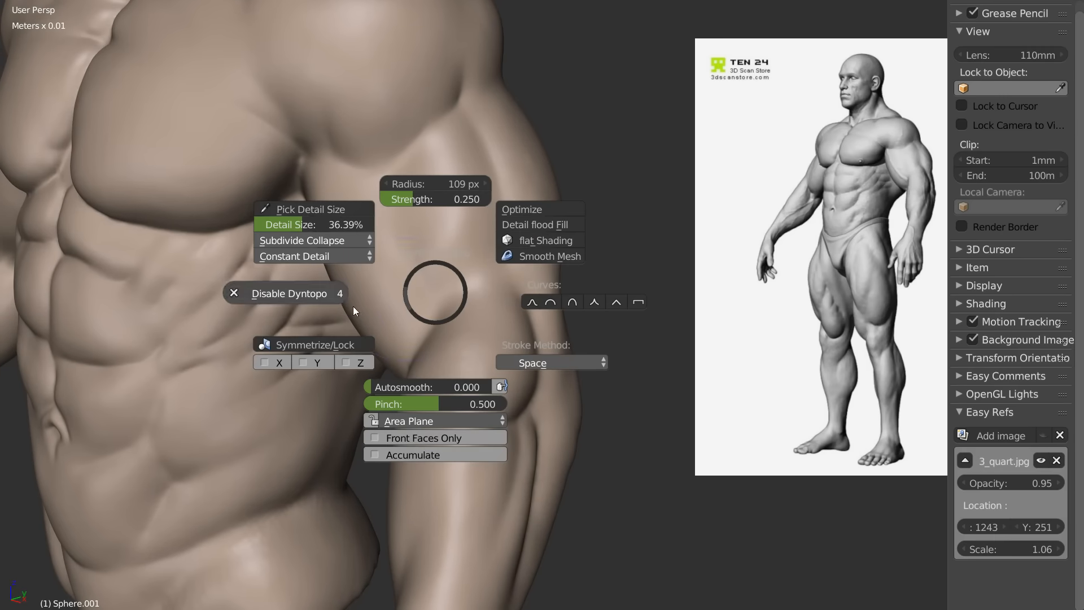
click(270, 368)
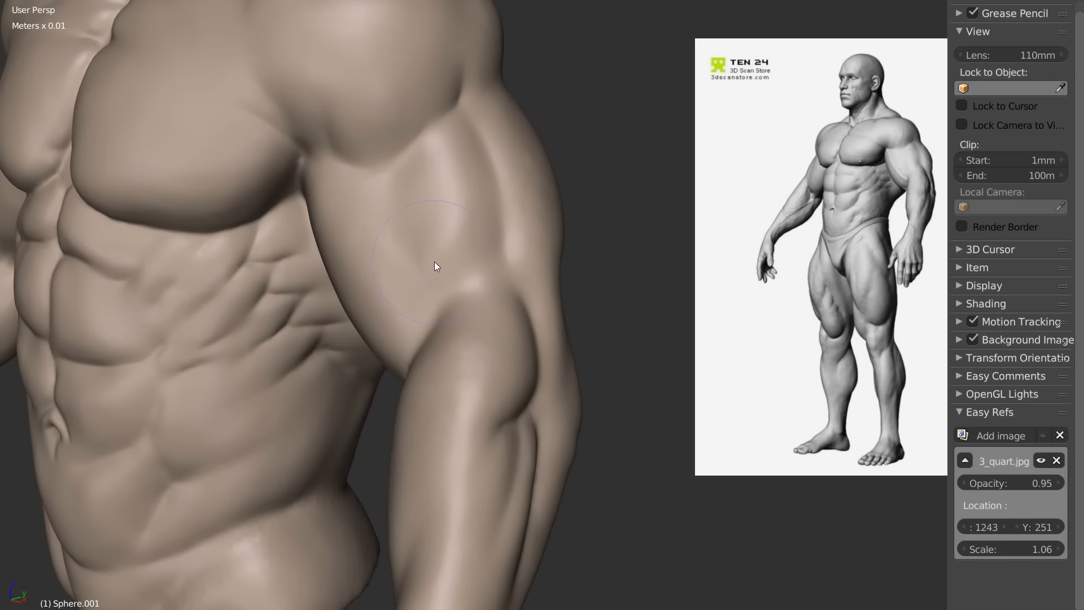
Step: Resize the brush and define the upper-arm muscles and the crease where the forearm muscle meets them
scroll(459, 217, up, 3)
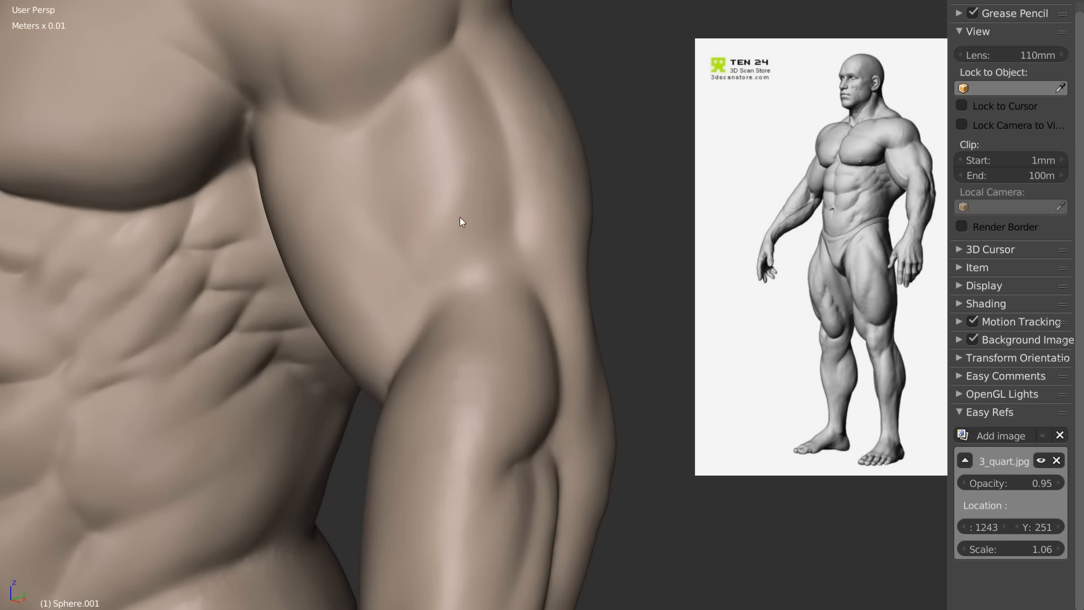
middle_drag(476, 233, 455, 232)
key(f)
click(442, 225)
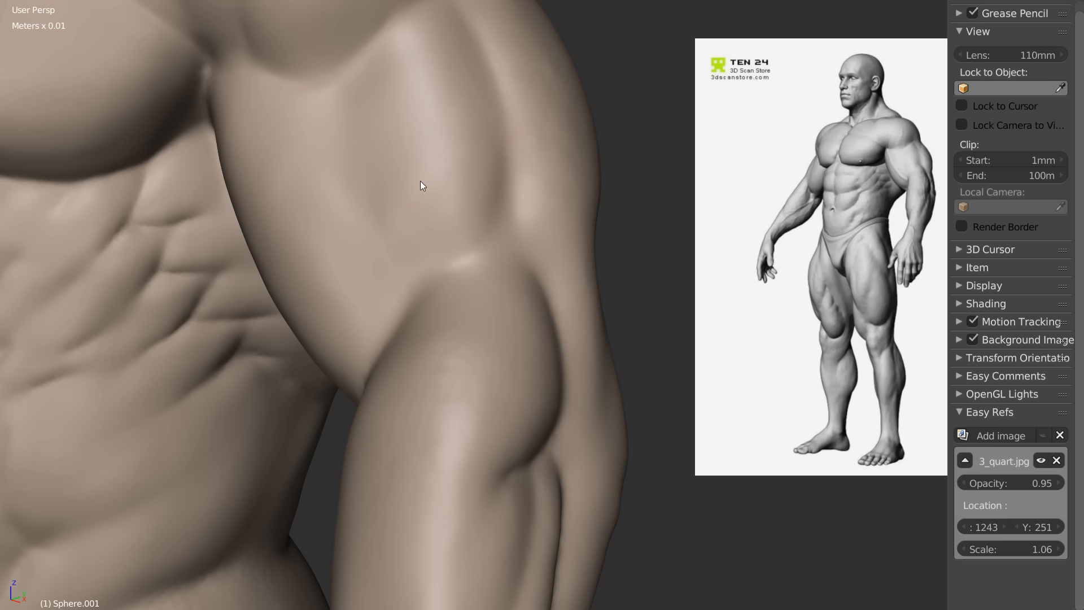
mouse_move(429, 148)
middle_down()
mouse_move(435, 213)
mouse_move(542, 233)
middle_up()
middle_drag(511, 184, 469, 215)
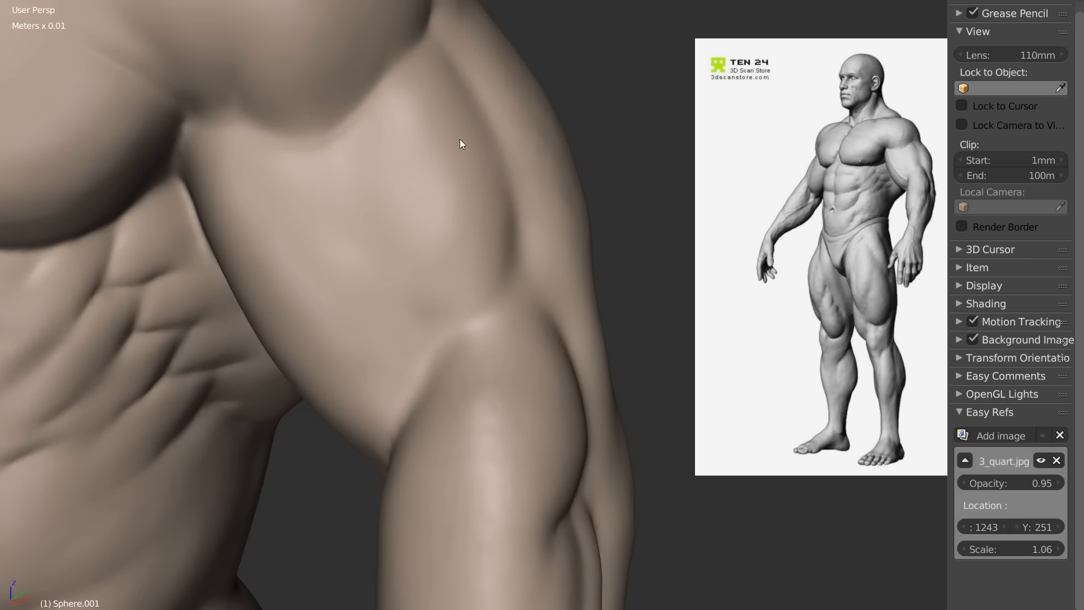
Step: Switch the sculpt brush and refine the muscle creases on the back of the upper arm
mouse_move(433, 142)
shift+middle_down()
mouse_move(517, 201)
mouse_move(379, 246)
mouse_move(416, 192)
mouse_move(363, 243)
mouse_move(415, 174)
mouse_move(431, 177)
mouse_move(373, 93)
shift+middle_up()
scroll(380, 247, down, 4)
scroll(364, 243, up, 3)
key(w)
click(371, 175)
scroll(388, 151, up, 1)
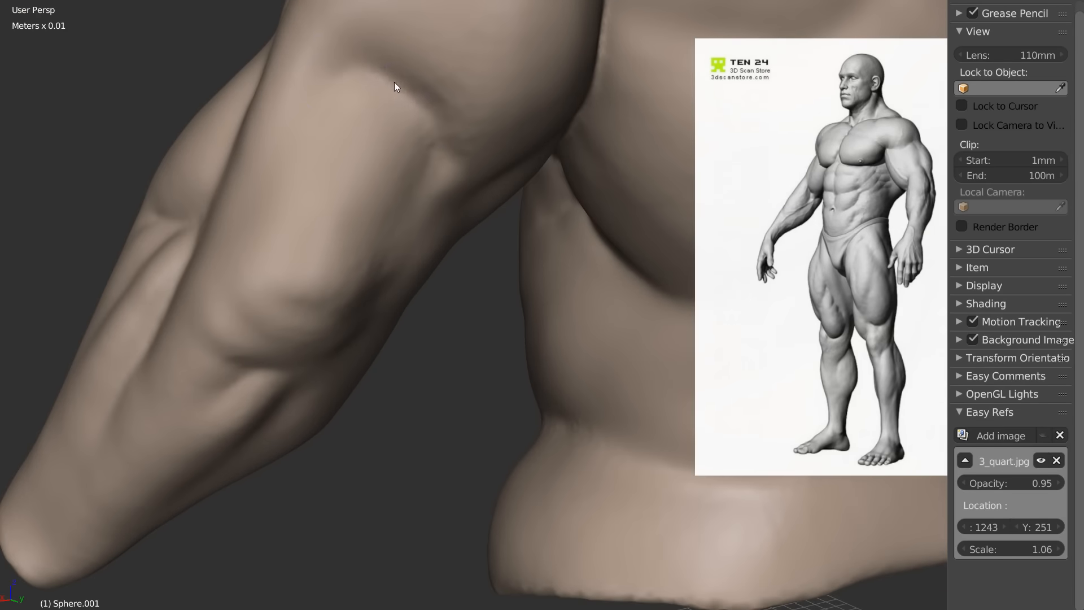
middle_drag(441, 136, 427, 78)
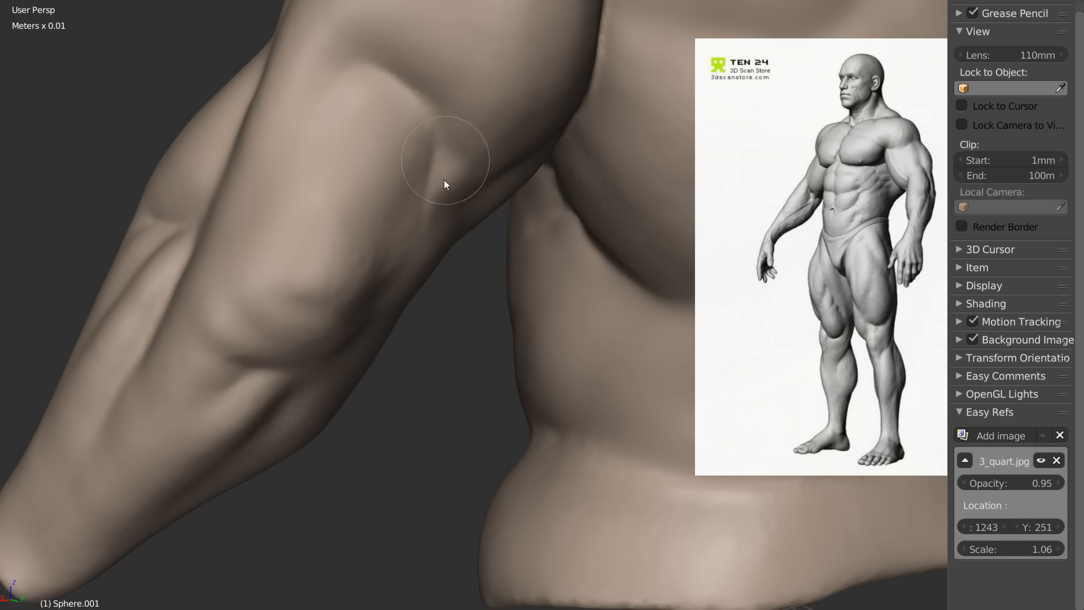
Step: Shape the rear shoulder and sharpen the vertical crease separating the upper arm from the back
mouse_move(520, 132)
middle_down()
mouse_move(480, 135)
mouse_move(452, 189)
middle_up()
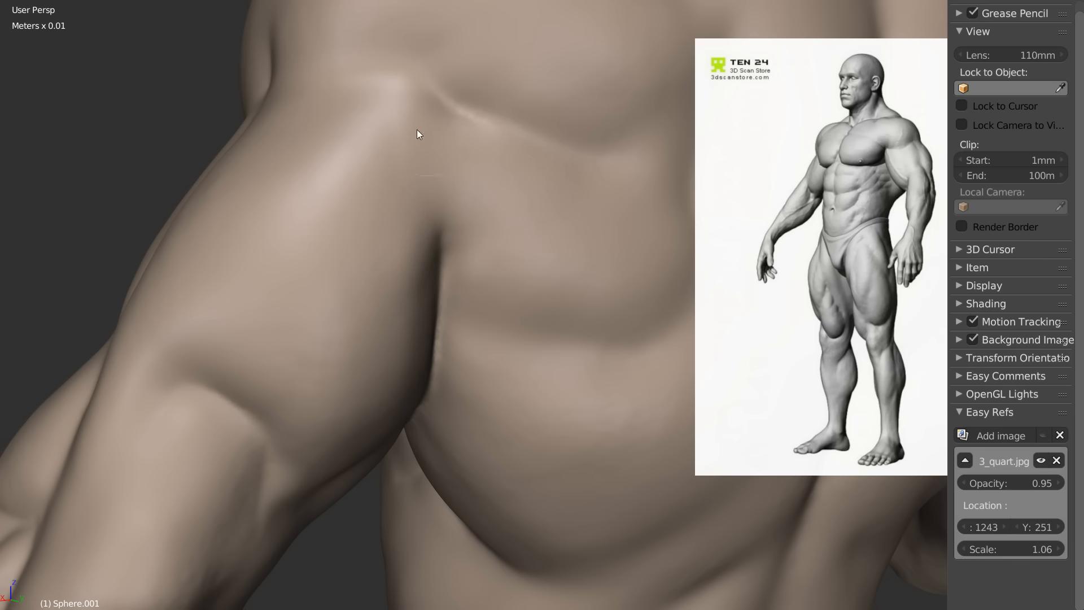
mouse_move(414, 154)
ctrl+middle_down()
mouse_move(365, 279)
mouse_move(388, 235)
mouse_move(379, 231)
ctrl+middle_up()
ctrl+middle_drag(535, 201, 348, 189)
mouse_move(282, 215)
middle_down()
mouse_move(464, 237)
mouse_move(344, 229)
middle_up()
right_click(444, 265)
click(442, 265)
mouse_move(408, 232)
middle_down()
mouse_move(371, 223)
mouse_move(315, 238)
middle_up()
scroll(416, 205, up, 5)
shift+middle_drag(432, 218, 492, 331)
Step: Choose the Pinch/Magnify brush, resize it and pinch the vertical crease between the upper arm and the back
right_click(474, 266)
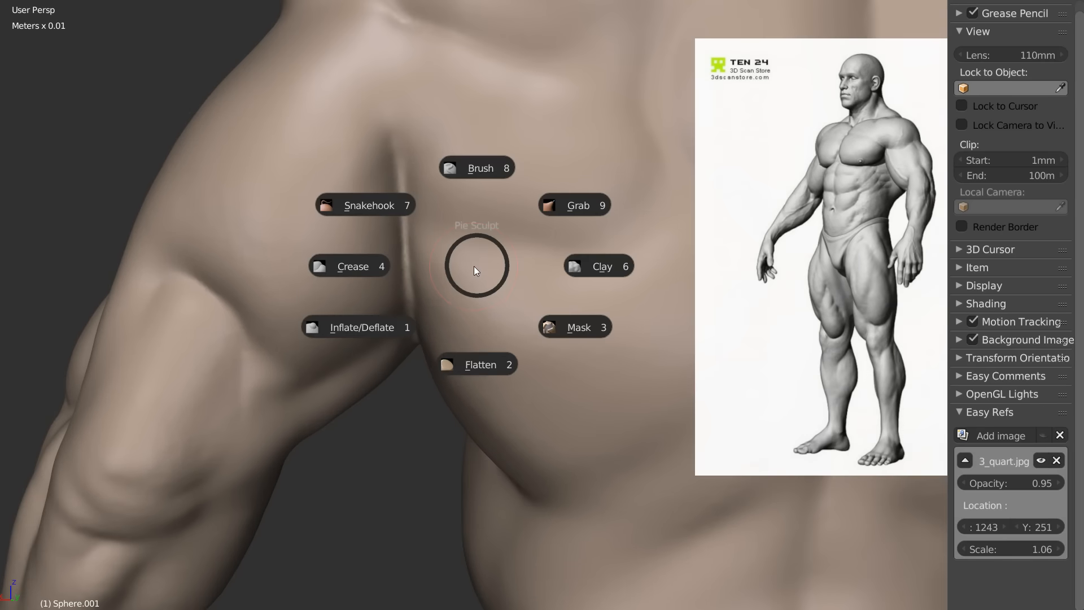
click(477, 368)
right_click(476, 364)
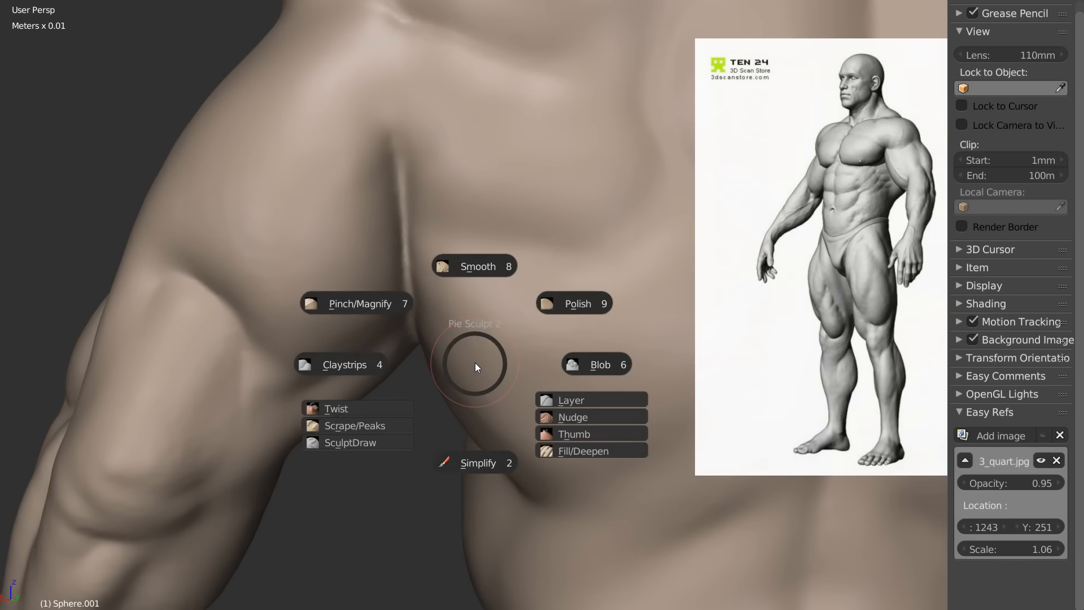
click(361, 300)
key(f)
click(418, 209)
middle_drag(418, 209, 423, 203)
mouse_move(424, 202)
mouse_down()
mouse_move(427, 215)
mouse_move(426, 147)
mouse_move(425, 331)
mouse_move(432, 324)
mouse_move(414, 335)
mouse_move(429, 317)
mouse_up()
mouse_move(389, 223)
middle_down()
mouse_move(367, 239)
mouse_move(358, 167)
middle_up()
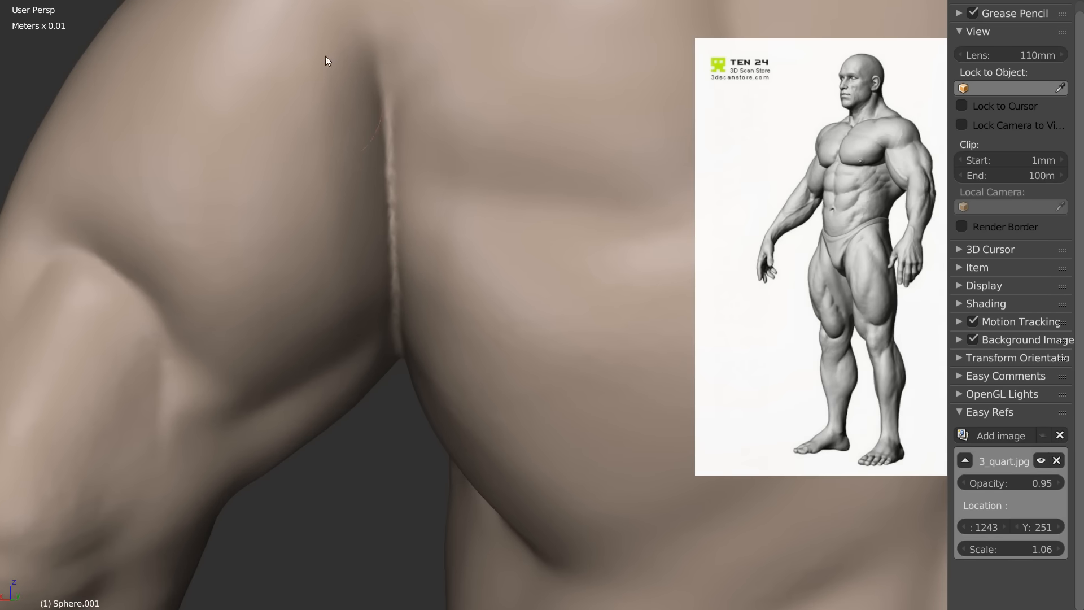
Step: Resize and switch the sculpt brush, then define the triceps grooves below the rear shoulder and toward the elbow
middle_drag(295, 317, 343, 192)
key(f)
click(335, 187)
key(w)
click(309, 188)
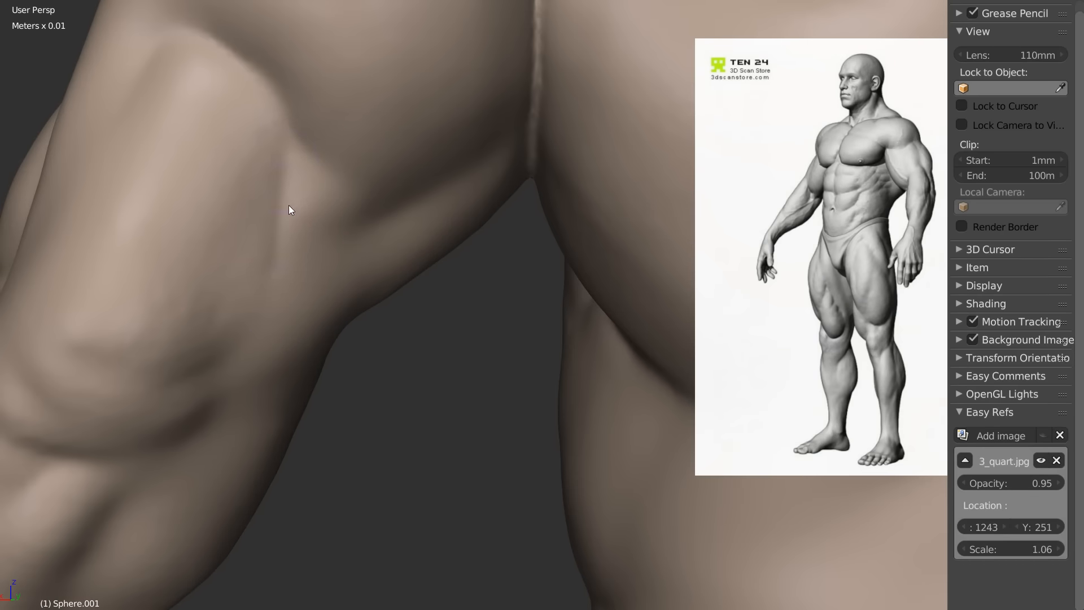
middle_drag(315, 243, 399, 188)
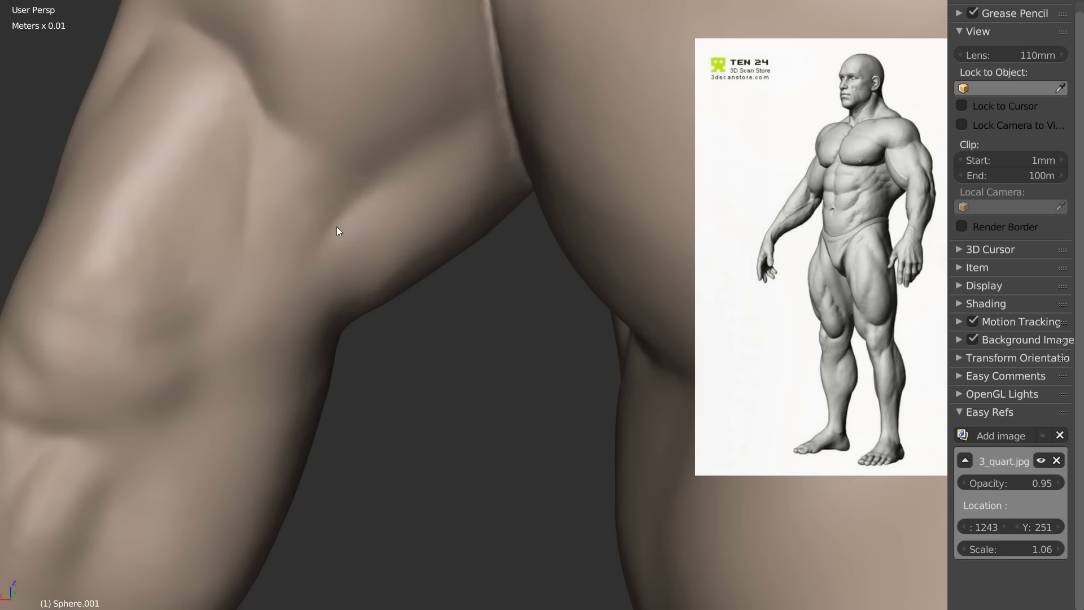
middle_drag(288, 244, 352, 201)
middle_drag(289, 223, 329, 188)
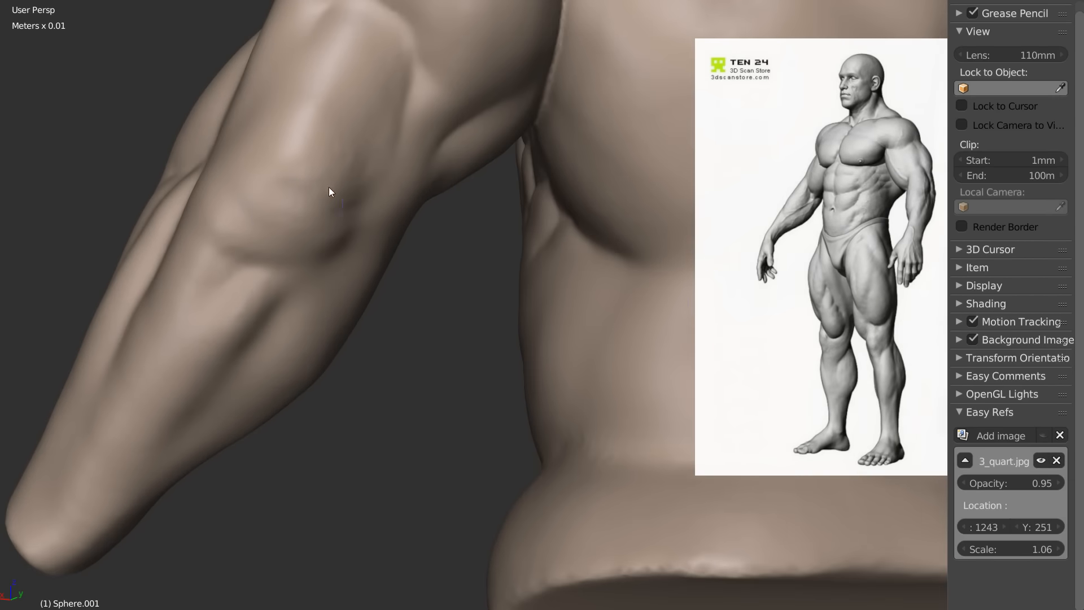
Step: Replace the visible 3_quart.jpg reference with back.jpg, placed at X 1172 with a scale of 1.48
click(965, 461)
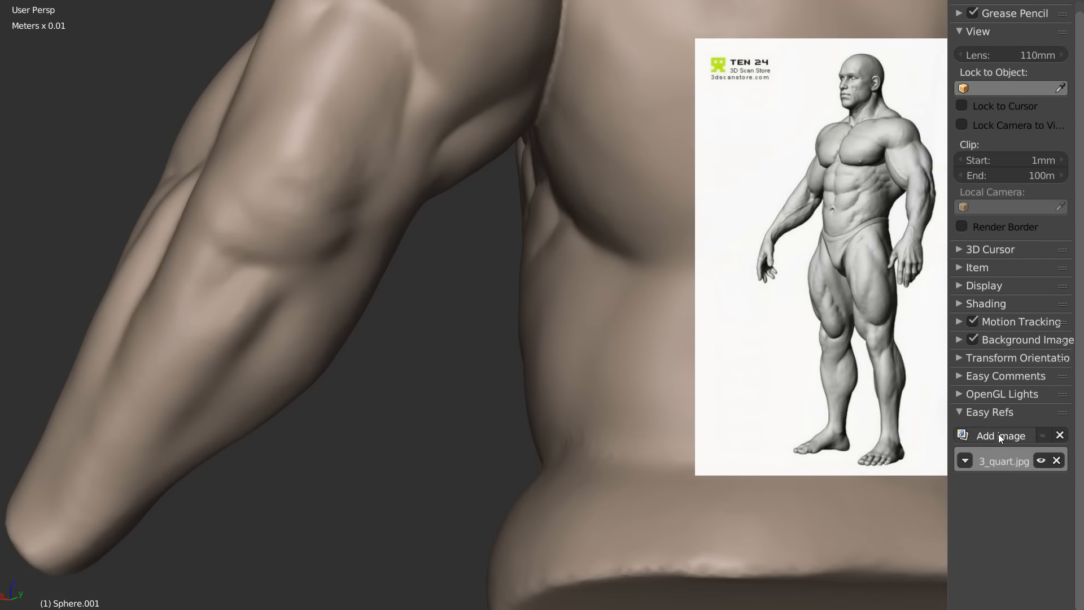
click(999, 435)
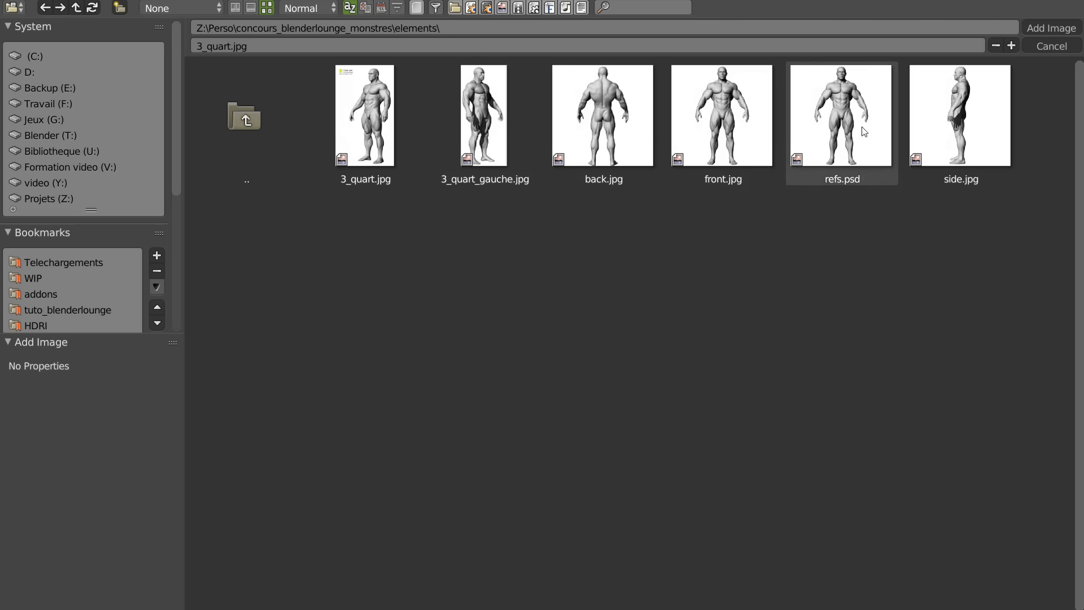
click(600, 112)
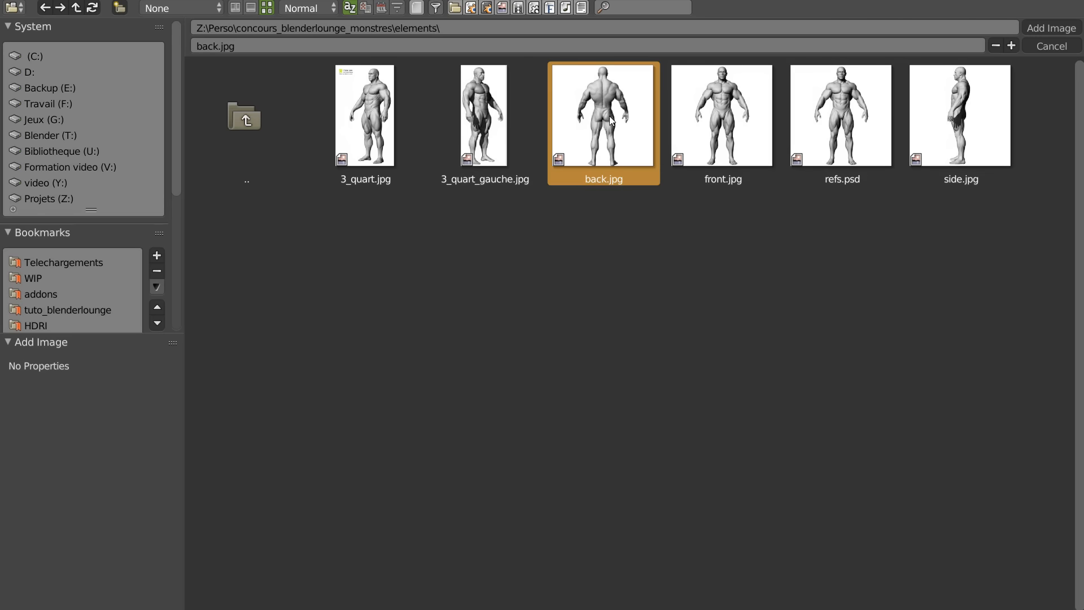
click(1042, 28)
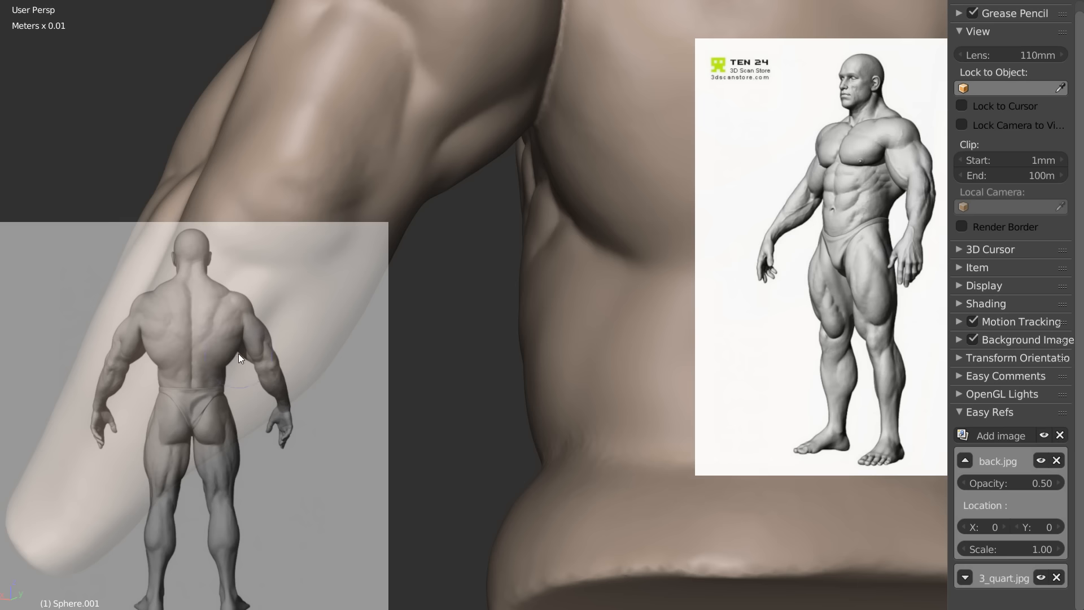
click(1042, 577)
drag(980, 545, 1022, 530)
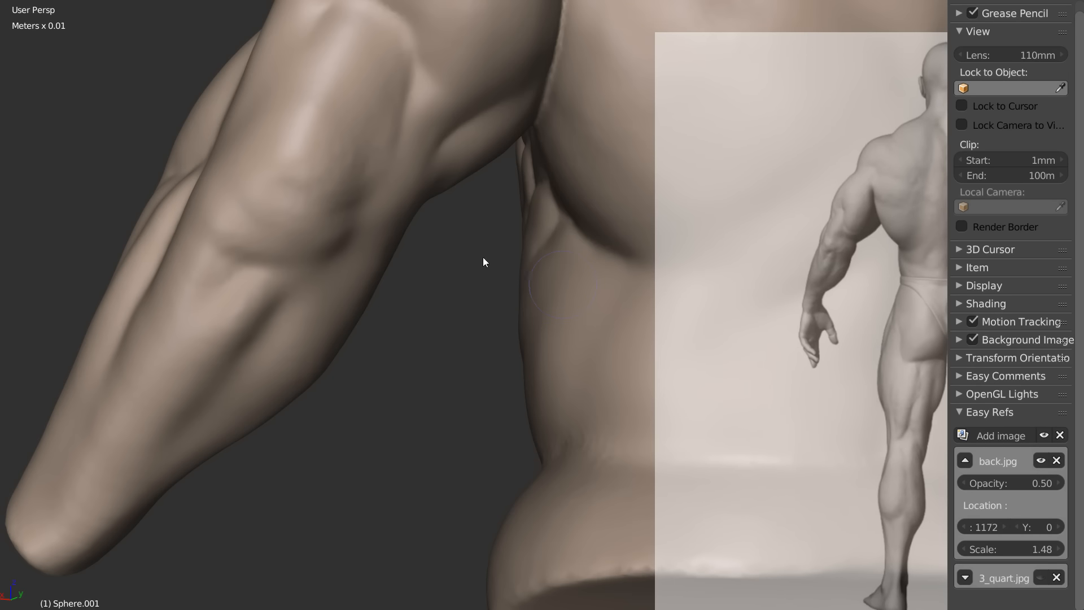
Step: Resize the brush and soften the groove along the inner triceps near the armpit
middle_drag(467, 198, 446, 224)
mouse_move(412, 311)
middle_down()
mouse_move(397, 302)
mouse_move(365, 327)
mouse_move(392, 320)
middle_up()
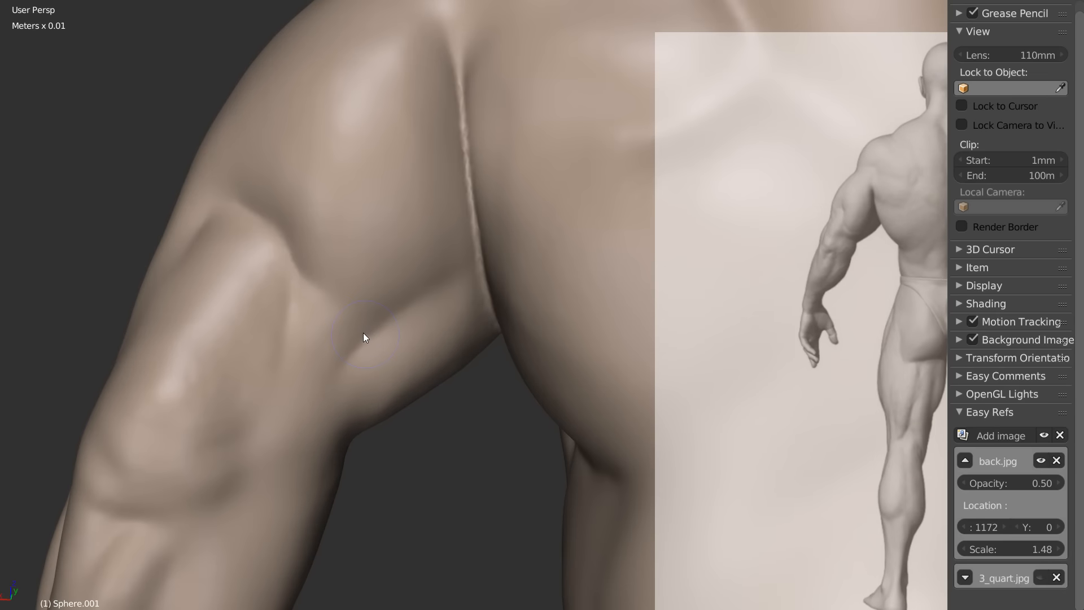
key(f)
click(428, 291)
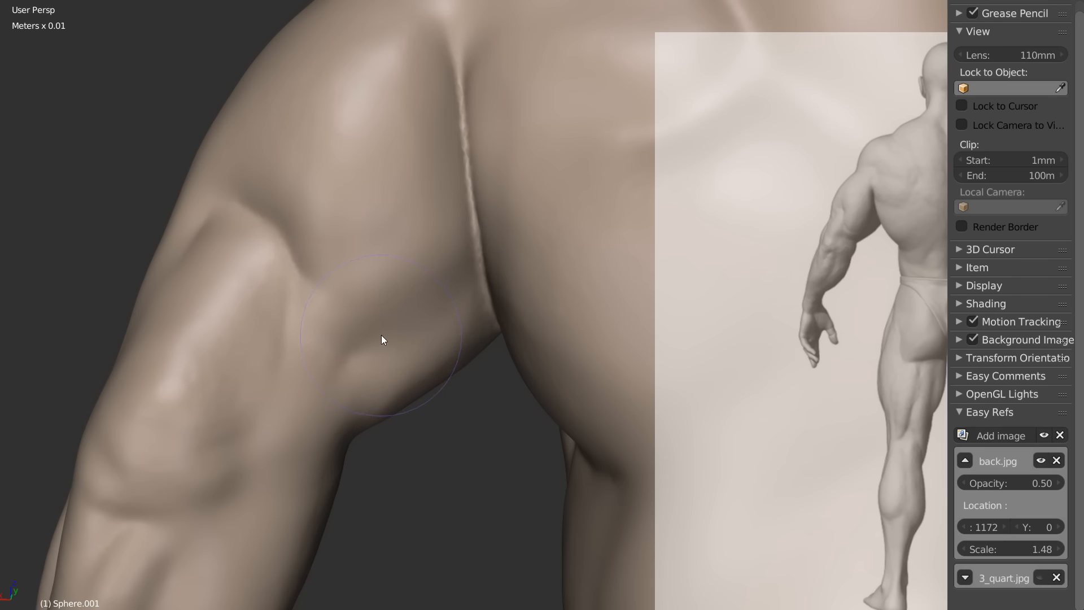
Step: Resize the brush and carve the curved groove along the lower edge of the inner triceps near the armpit
key(f)
click(339, 336)
drag(344, 328, 415, 321)
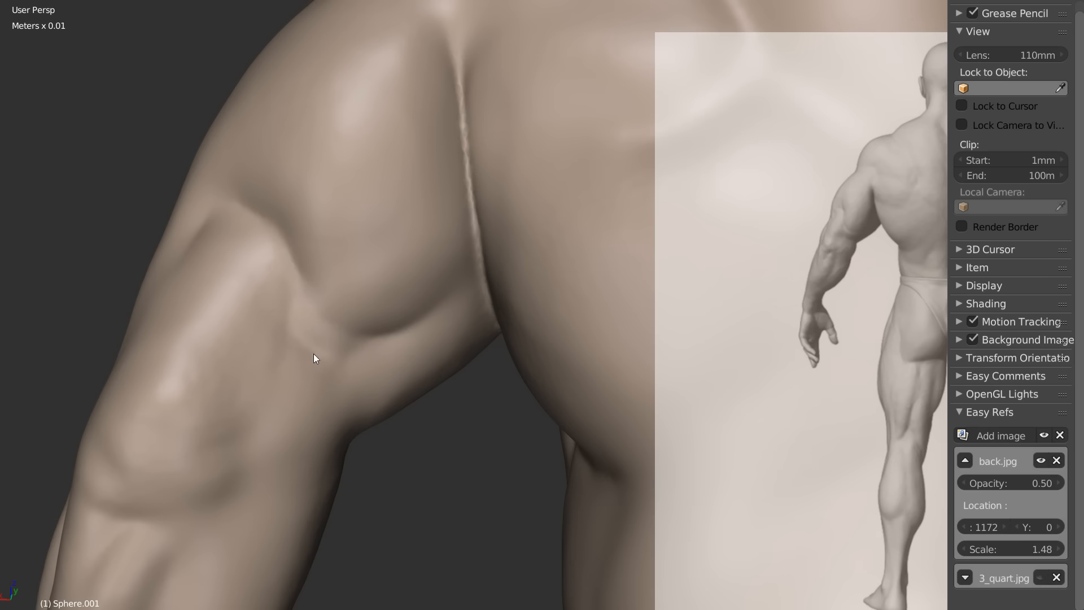
mouse_move(290, 353)
middle_down()
mouse_move(346, 339)
mouse_move(375, 306)
mouse_move(350, 302)
mouse_move(349, 263)
middle_up()
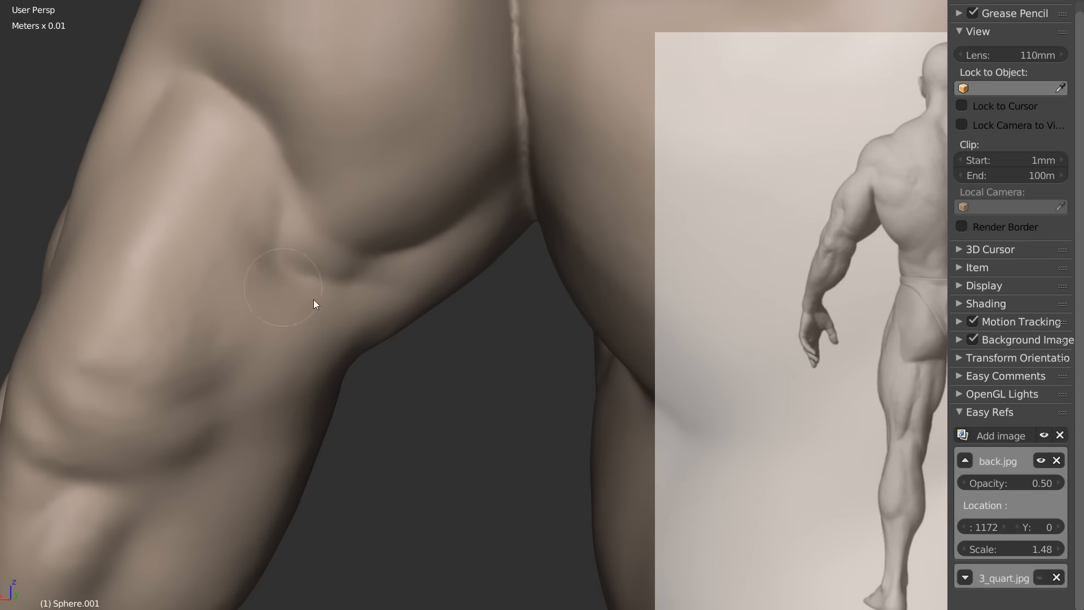
middle_drag(411, 254, 471, 226)
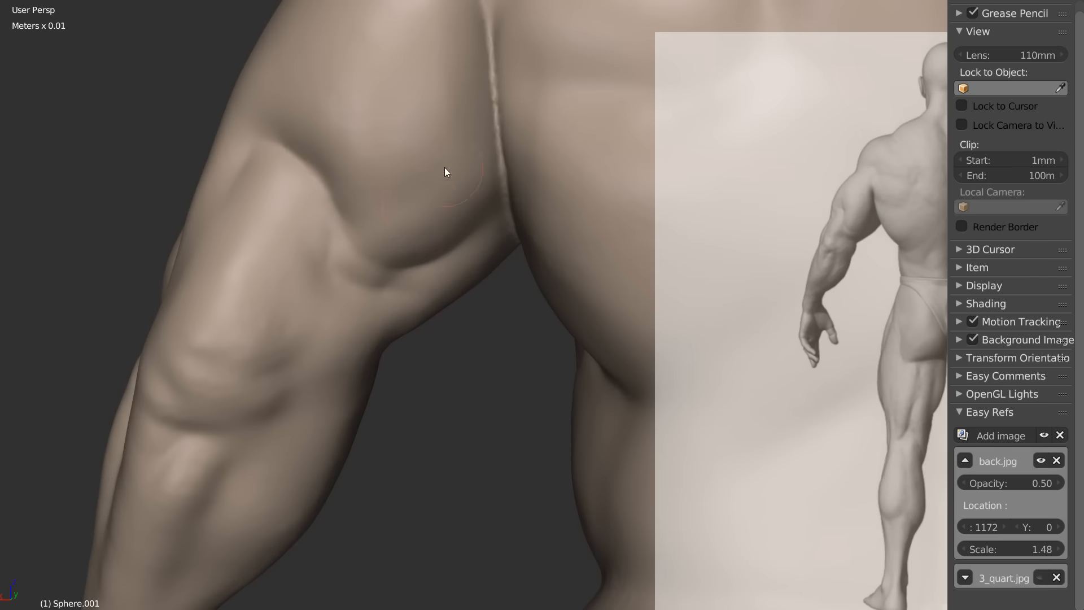
Step: Sharpen the notch and edge at the top of the triceps head, just below the rear deltoid
middle_drag(388, 235, 326, 137)
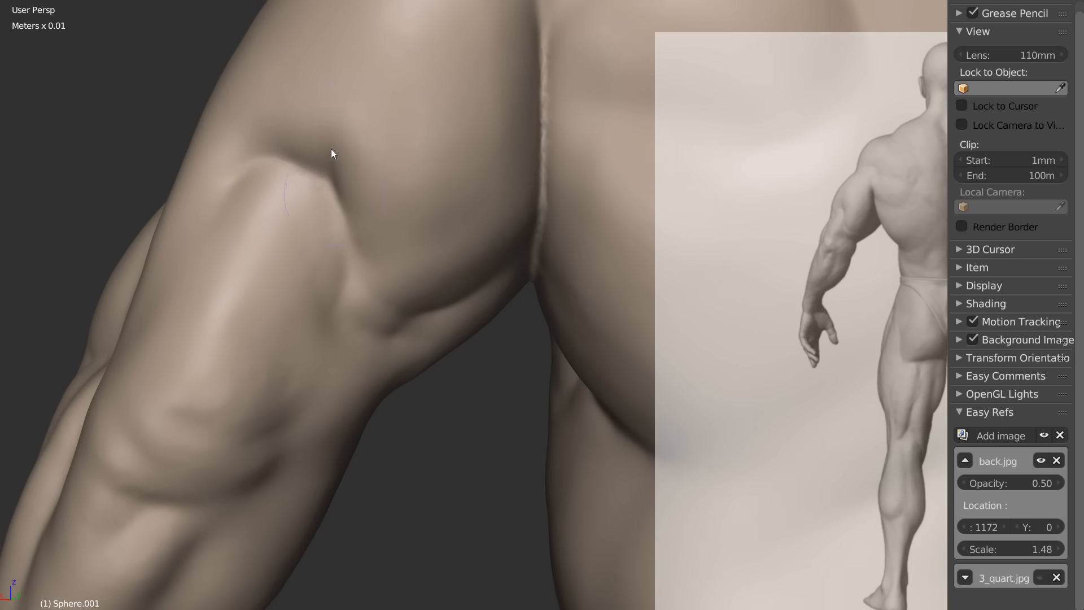
middle_drag(302, 148, 444, 82)
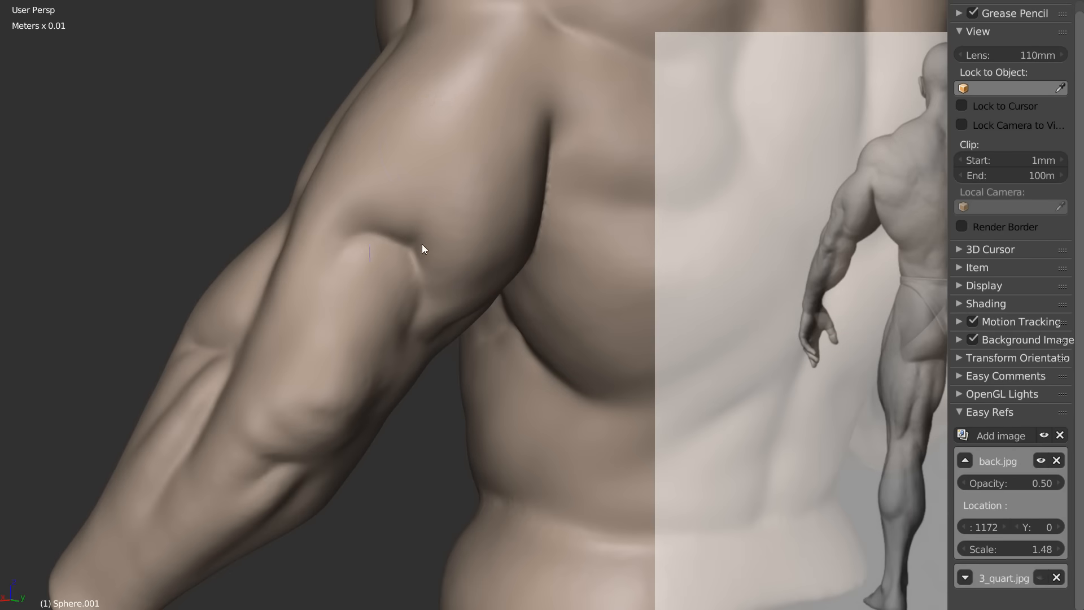
middle_drag(438, 266, 477, 235)
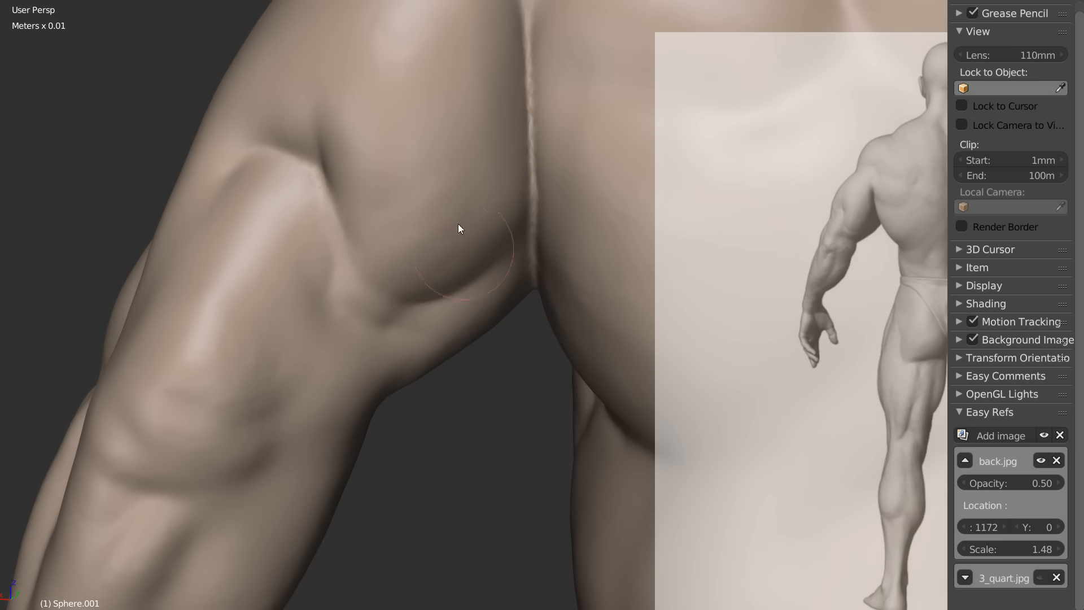
Step: Refine the elbow bulge and the hollow between the elbow and the inner upper arm
middle_drag(404, 235, 375, 171)
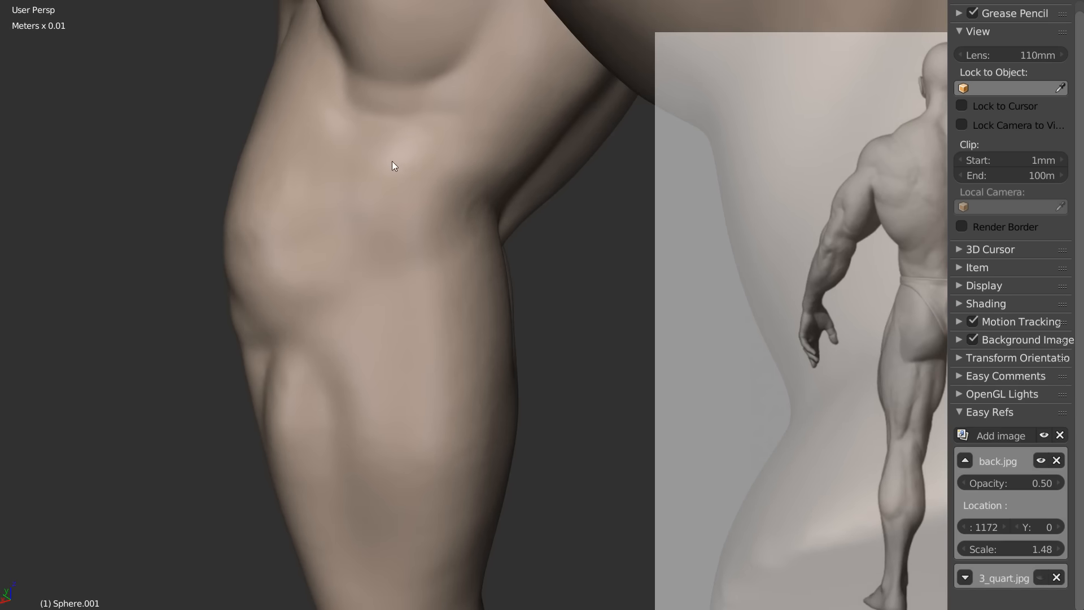
middle_drag(467, 221, 453, 252)
middle_drag(482, 203, 334, 222)
mouse_move(341, 150)
middle_down()
mouse_move(339, 218)
mouse_move(327, 202)
mouse_move(350, 235)
middle_up()
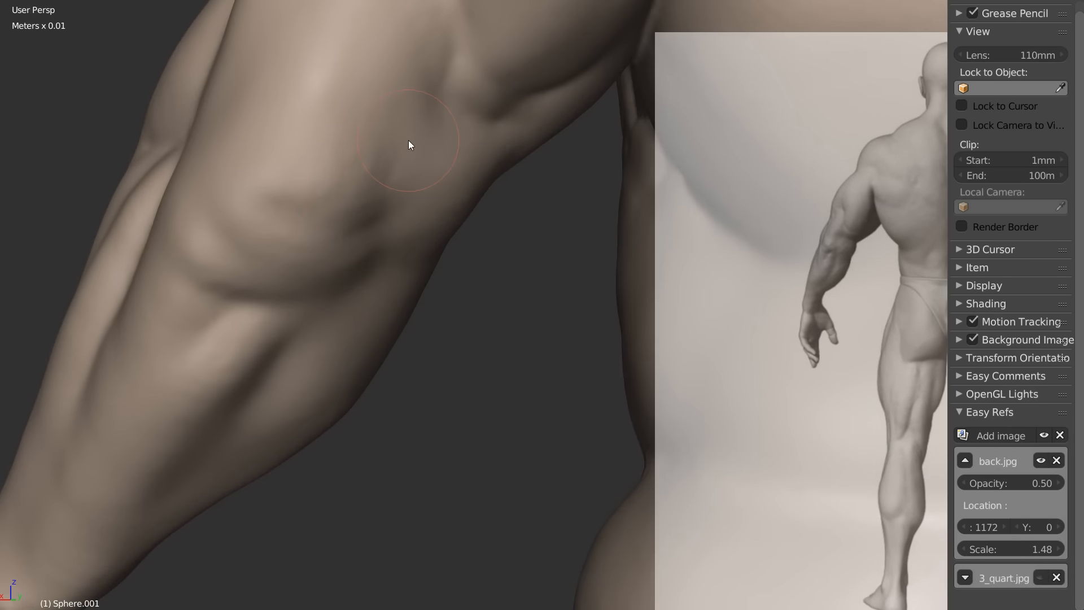
mouse_move(408, 145)
middle_down()
mouse_move(269, 294)
mouse_move(392, 257)
mouse_move(262, 238)
mouse_move(339, 262)
mouse_move(325, 252)
mouse_move(372, 238)
middle_up()
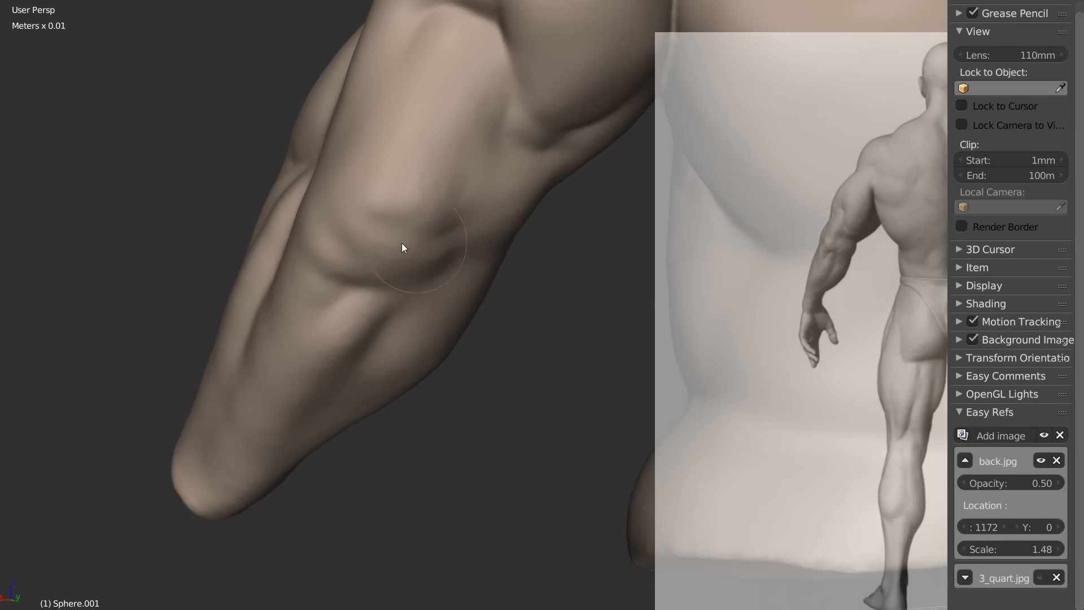
Step: Resize the brush and carve the long muscle groove running down the back of the forearm from the elbow
mouse_move(283, 262)
middle_down()
mouse_move(365, 235)
mouse_move(390, 266)
mouse_move(387, 222)
mouse_move(368, 244)
middle_up()
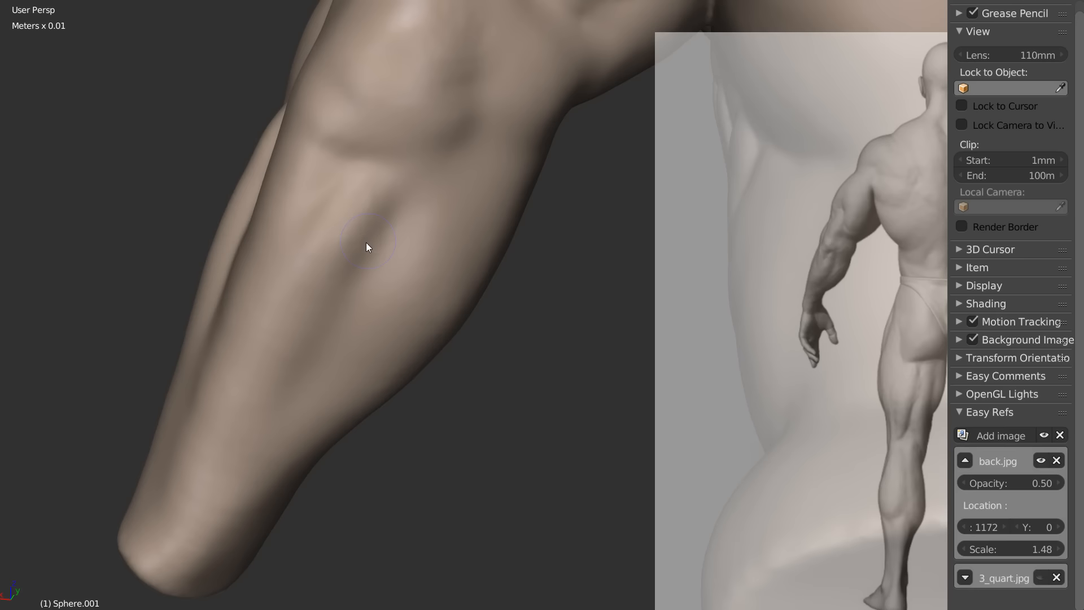
key(f)
click(370, 252)
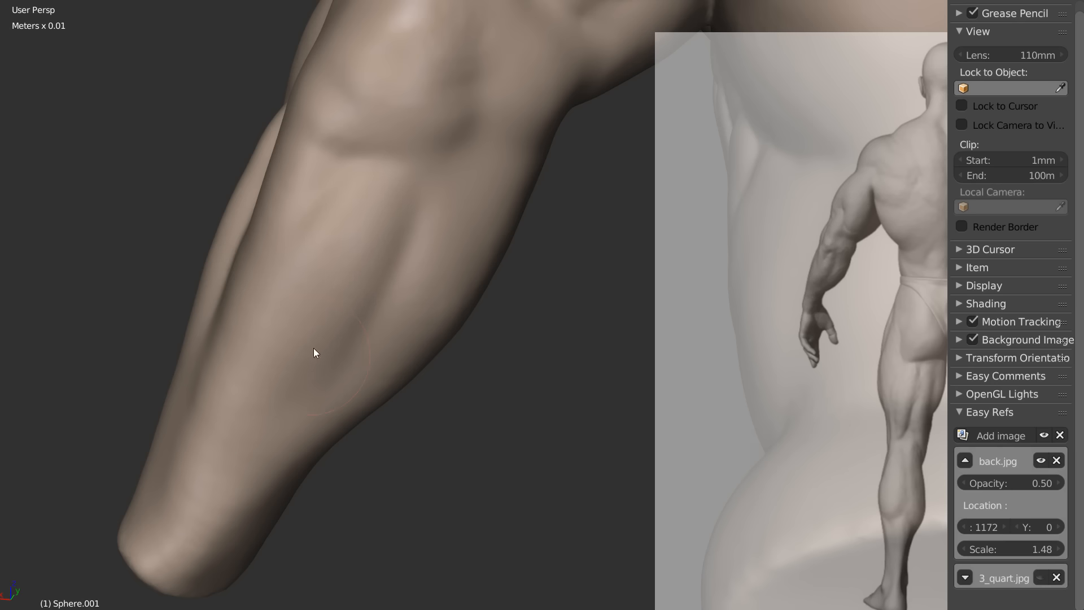
middle_drag(280, 275, 321, 276)
key(f)
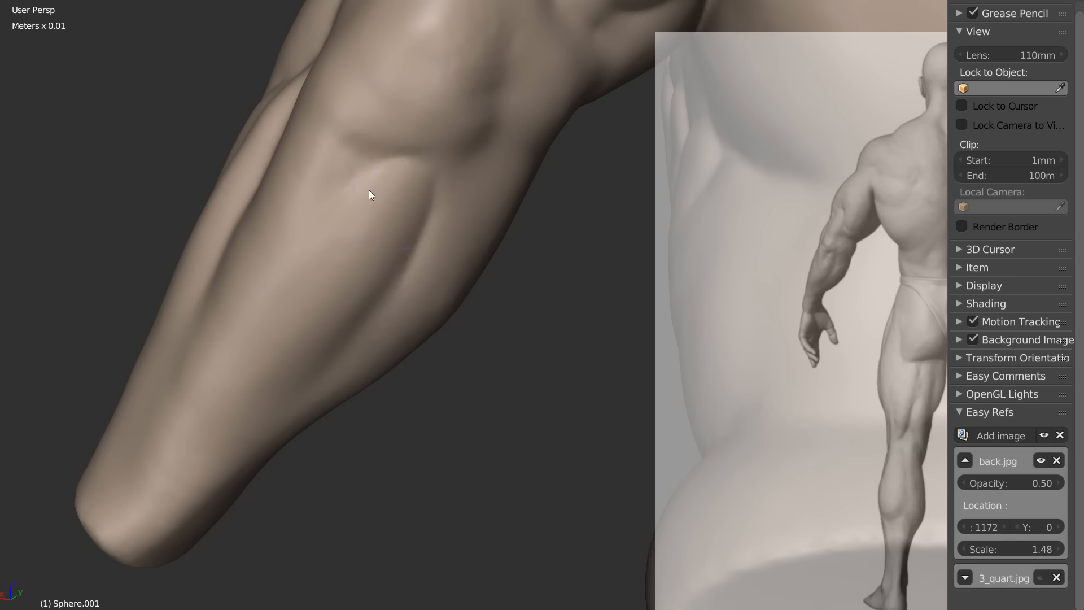
middle_drag(355, 217, 428, 117)
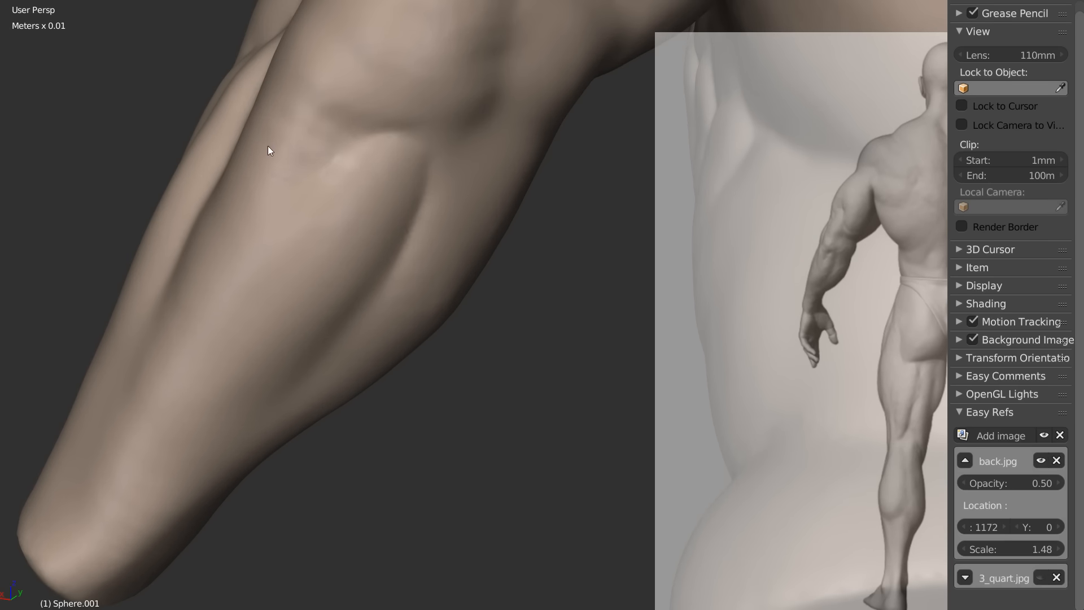
Step: Resize the brush and shape the upper forearm surface just below the elbow toward its outer side
middle_drag(296, 130, 330, 179)
key(f)
click(357, 175)
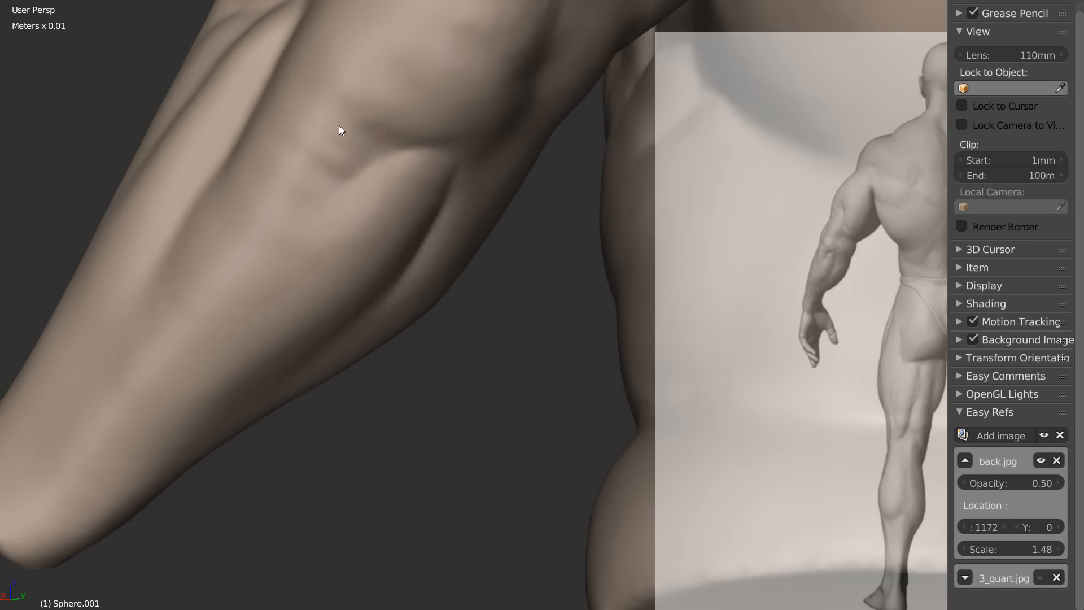
middle_drag(401, 185, 322, 141)
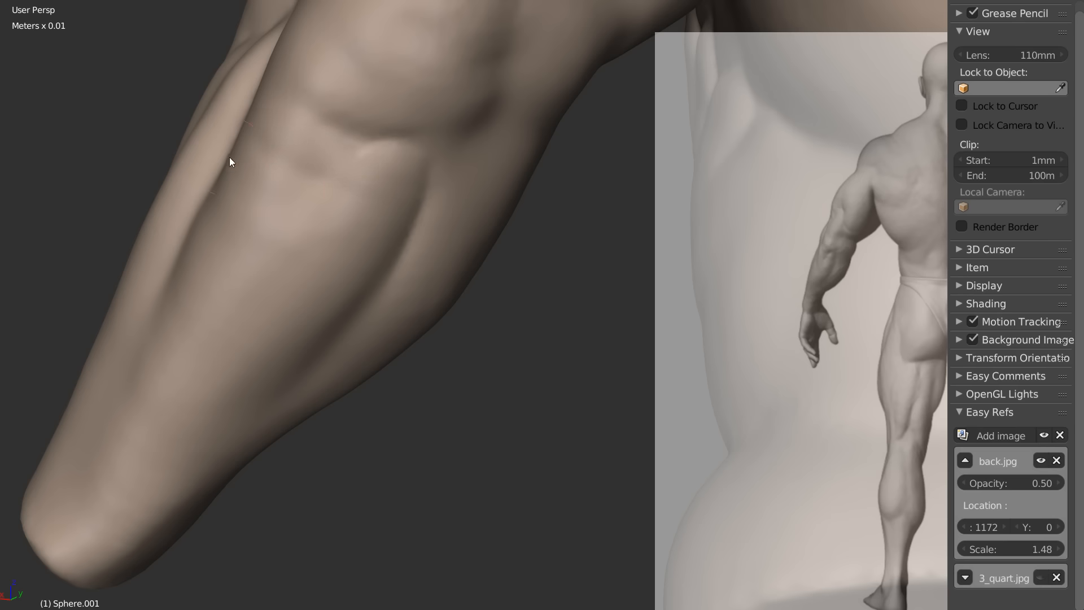
mouse_move(307, 213)
middle_down()
mouse_move(327, 239)
mouse_move(383, 176)
mouse_move(221, 115)
middle_up()
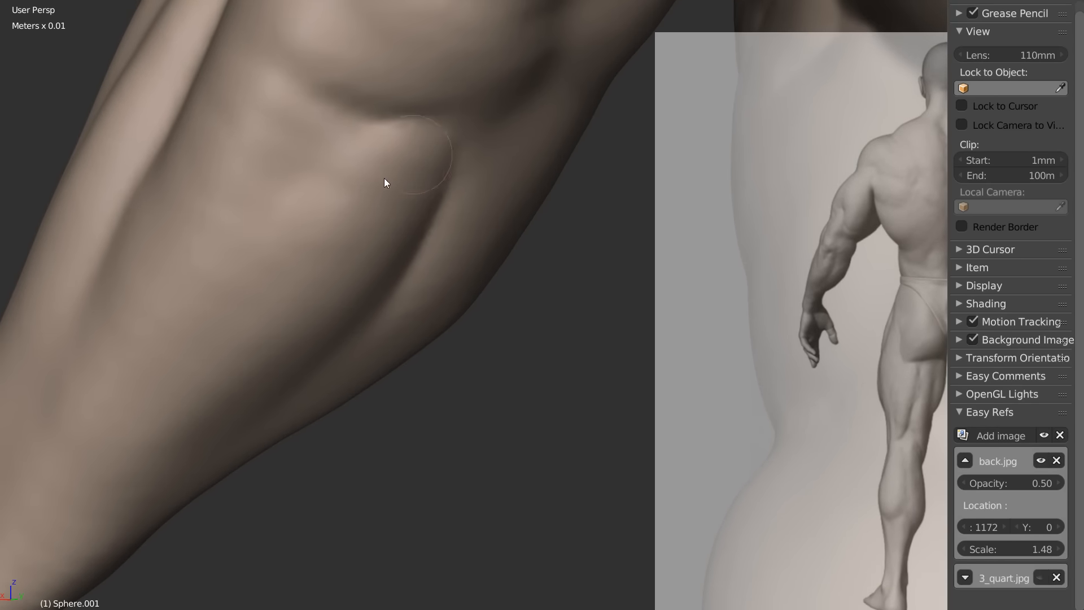
Step: Resize the brush and sculpt horizontal skin folds above and below the elbow
key(f)
scroll(511, 162, down, 4)
middle_drag(512, 163, 370, 208)
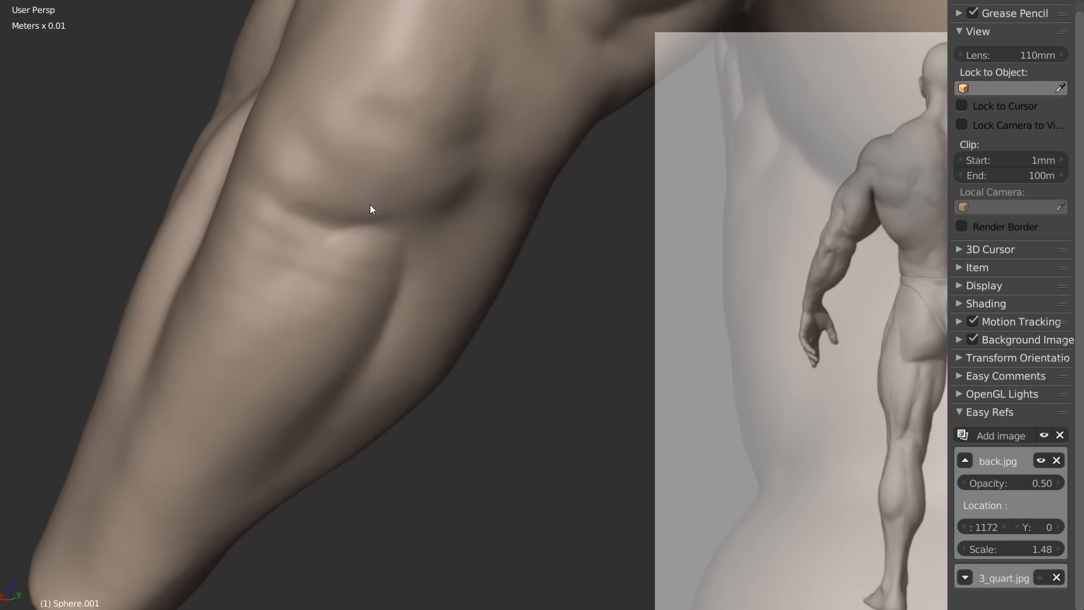
click(390, 199)
middle_drag(347, 179, 359, 200)
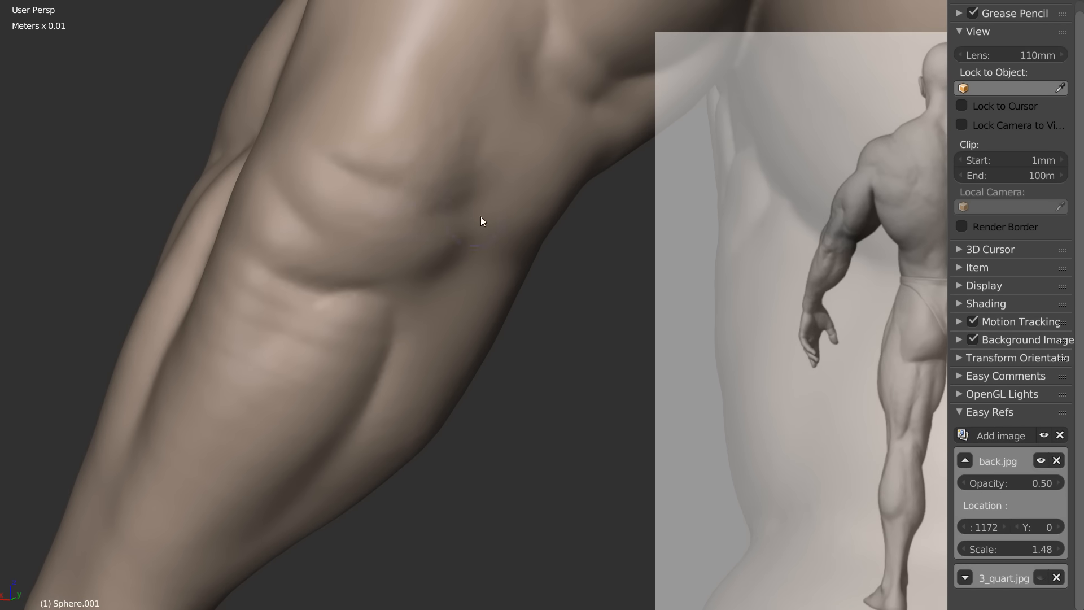
middle_drag(383, 287, 377, 268)
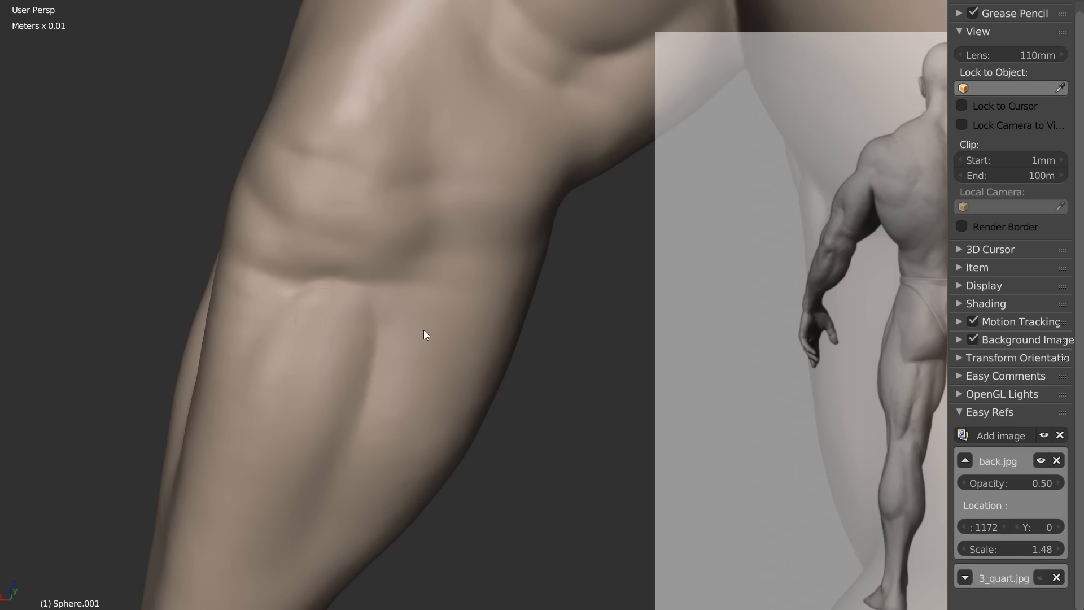
middle_drag(445, 334, 290, 222)
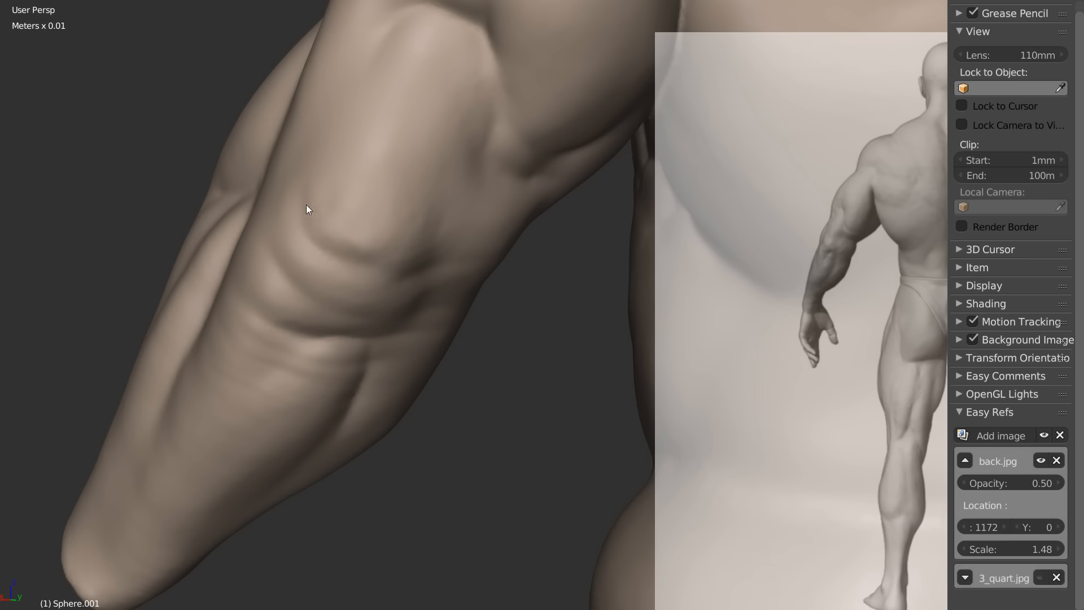
middle_drag(412, 235, 320, 254)
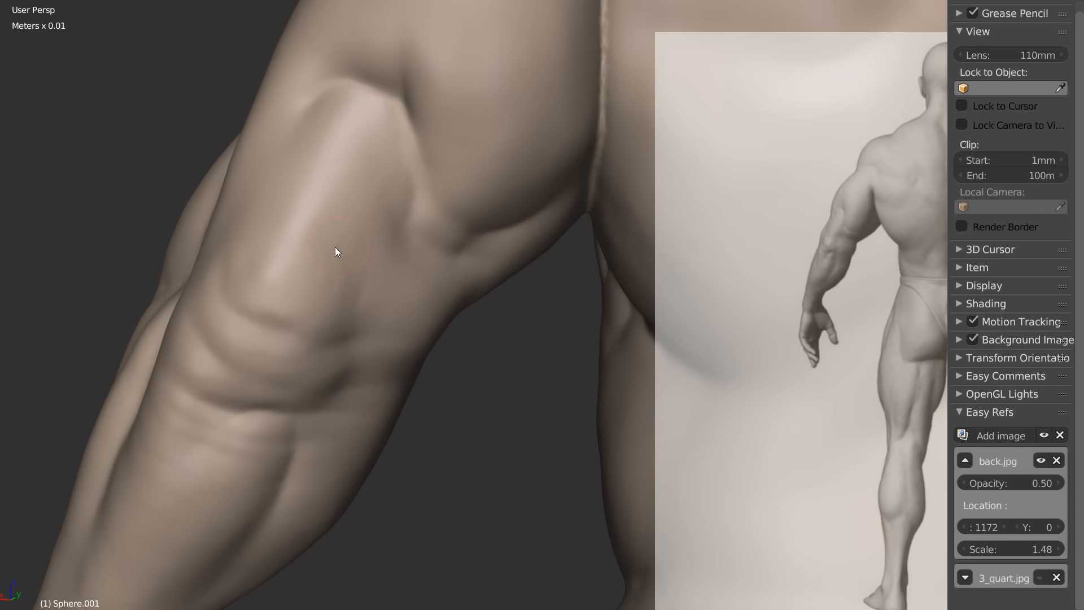
Step: Adjust the brush strength and soften the surface of the triceps between the rear deltoid and the elbow
key(shift+f)
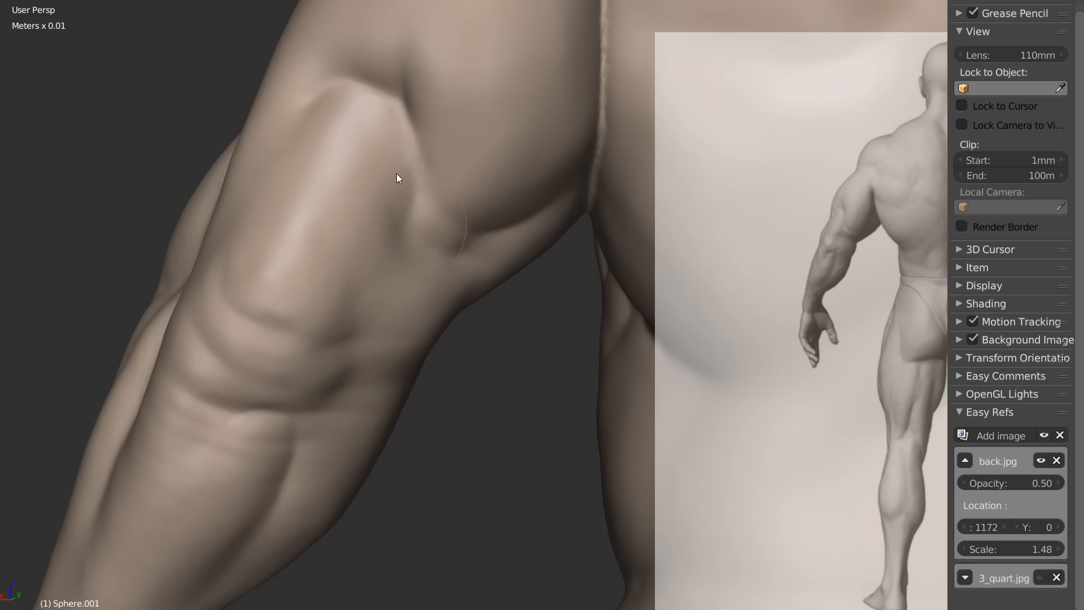
mouse_move(359, 242)
middle_down()
mouse_move(354, 235)
mouse_move(416, 283)
mouse_move(375, 259)
mouse_move(358, 286)
mouse_move(338, 240)
mouse_move(342, 268)
mouse_move(343, 230)
middle_up()
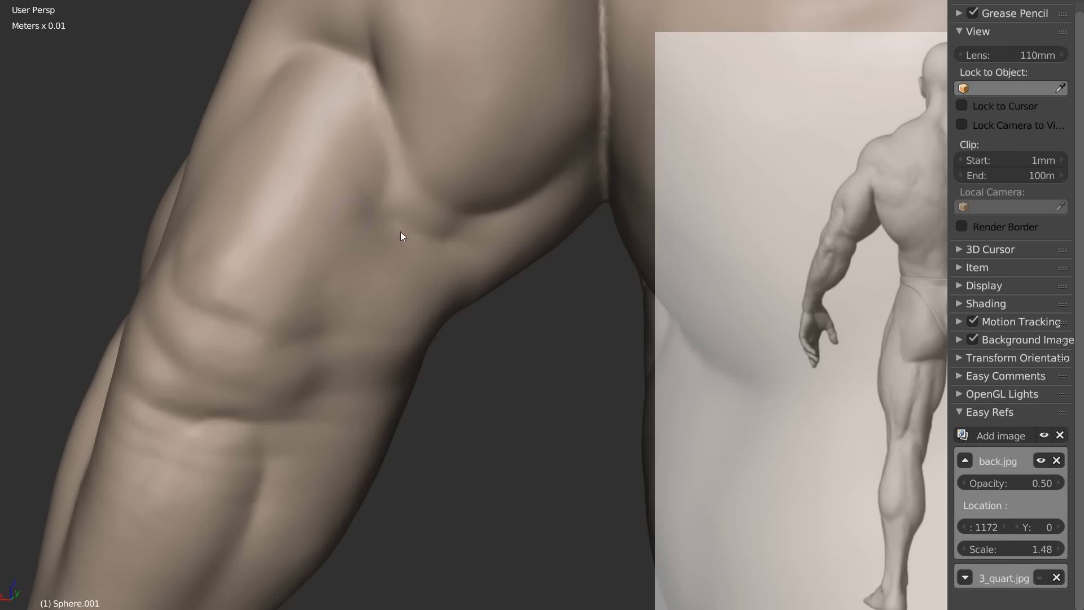
mouse_move(367, 323)
middle_down()
mouse_move(300, 283)
mouse_move(392, 123)
mouse_move(427, 139)
middle_up()
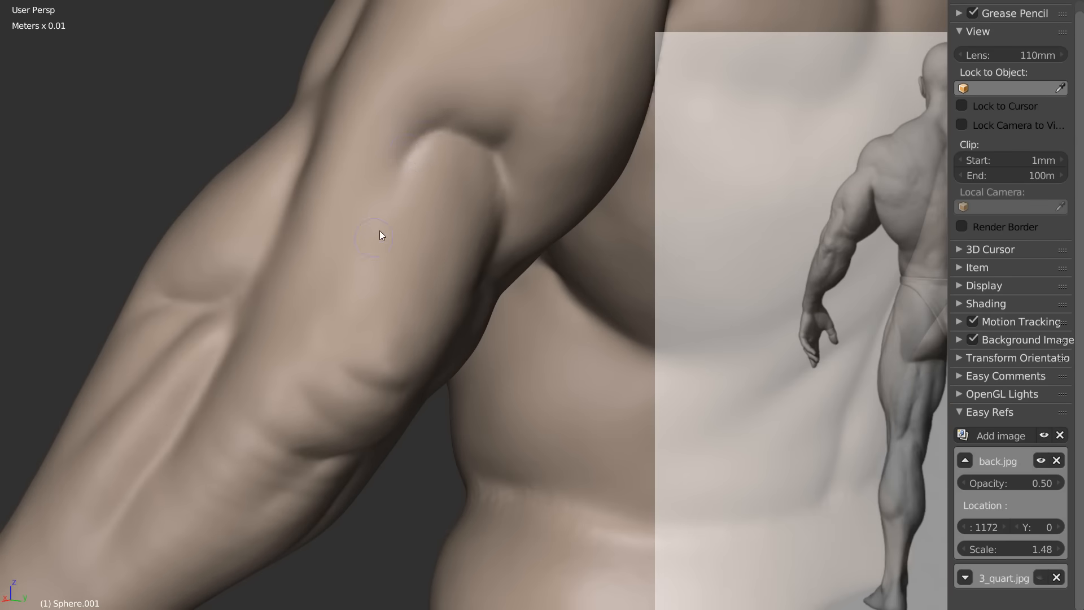
mouse_move(473, 150)
middle_down()
mouse_move(472, 198)
mouse_move(355, 141)
mouse_move(378, 196)
mouse_move(374, 238)
middle_up()
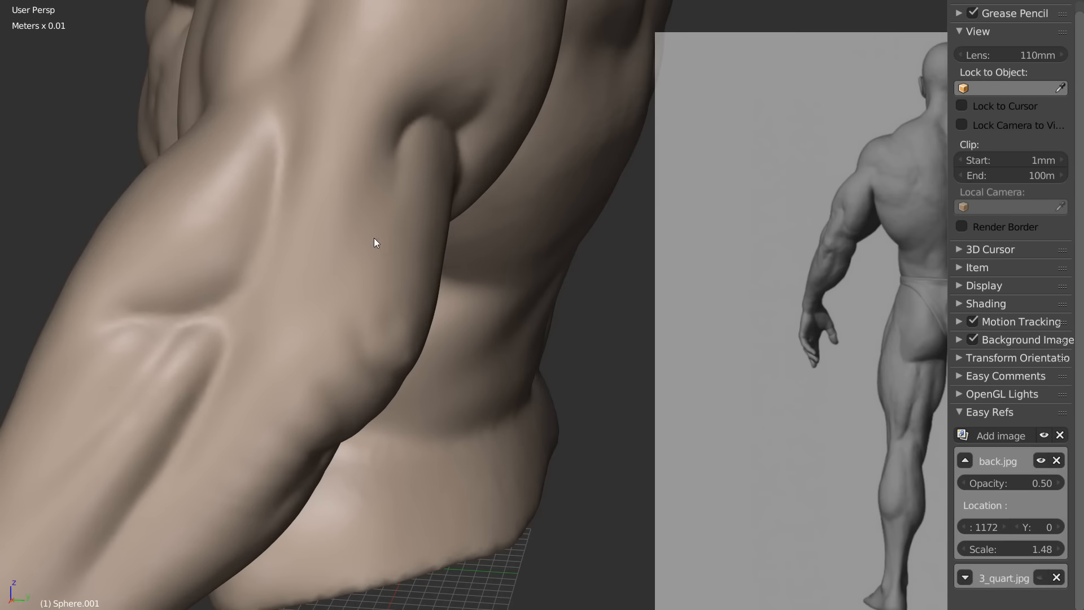
Step: Hide the back.jpg reference and add side.jpg as a new reference image
click(965, 462)
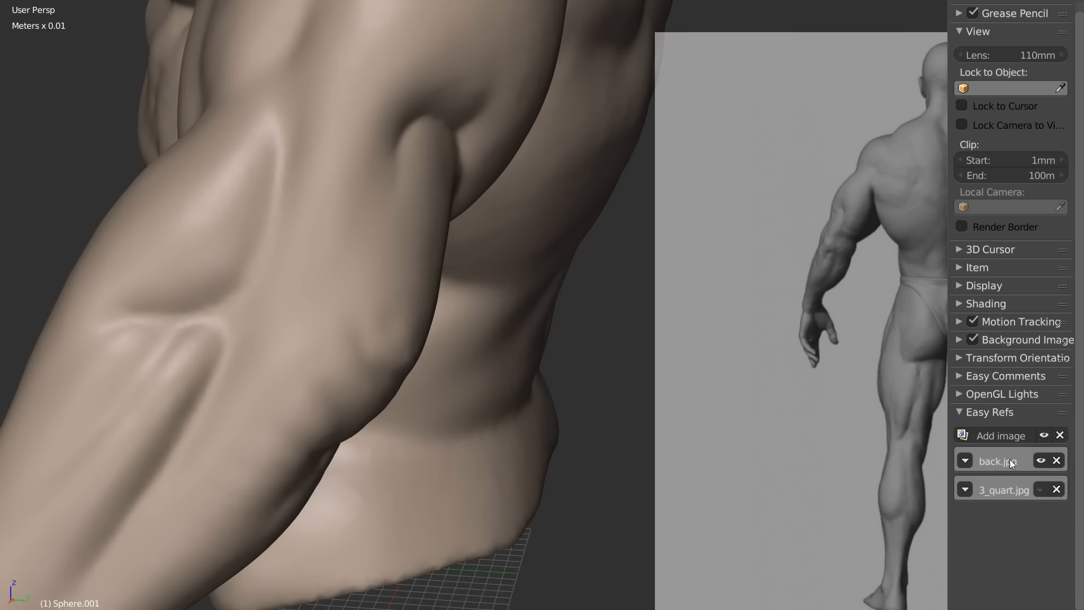
click(1042, 461)
click(1001, 436)
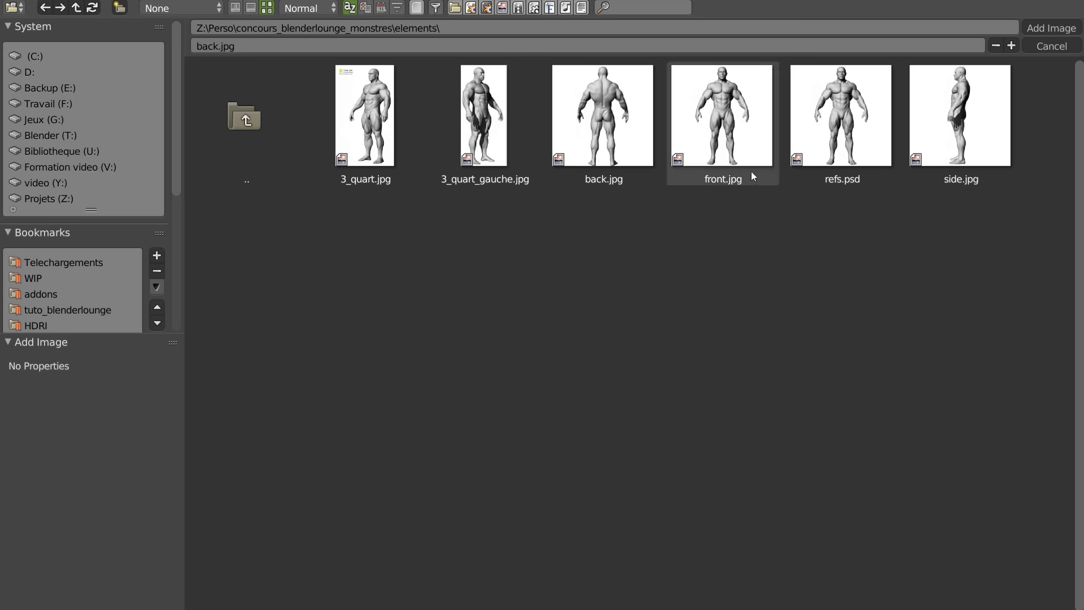
click(954, 105)
click(1051, 27)
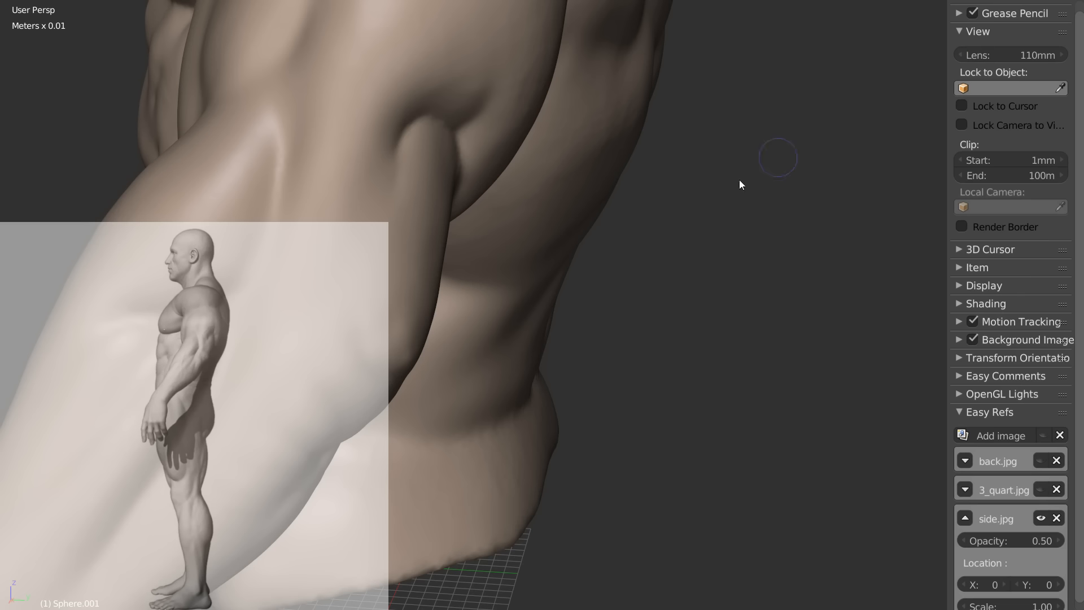
Step: Place the side.jpg reference at X 993 with a scale of 1.63
scroll(992, 495, down, 1)
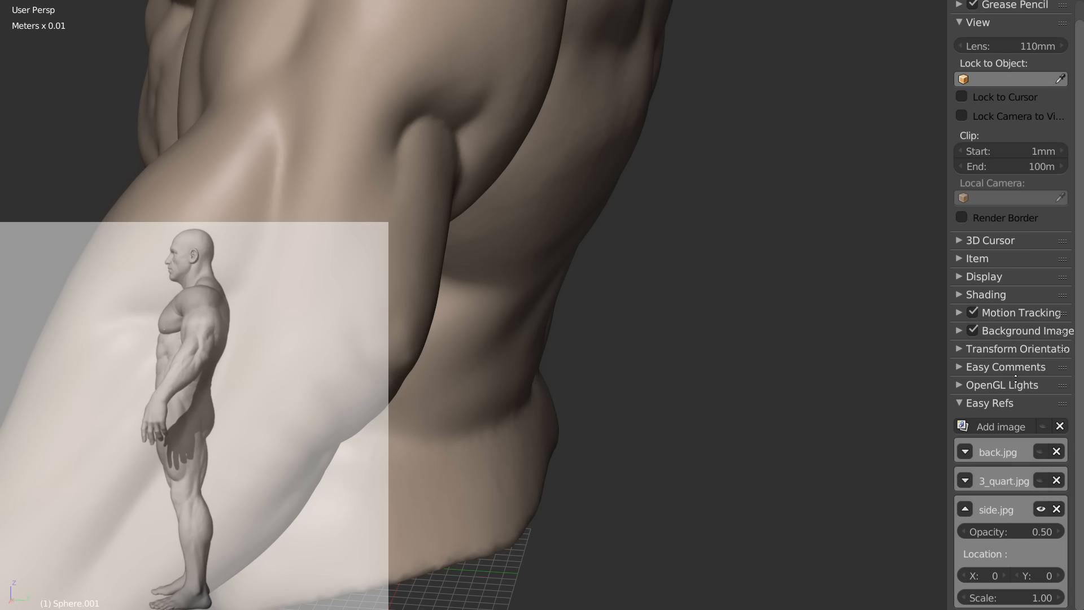
drag(988, 575, 1045, 575)
drag(973, 574, 1068, 577)
drag(1011, 598, 1033, 603)
drag(985, 576, 866, 568)
Step: Resize the brush and carve the groove down the outer edge of the triceps head toward the elbow
mouse_move(410, 219)
middle_down()
mouse_move(355, 218)
mouse_move(322, 186)
middle_up()
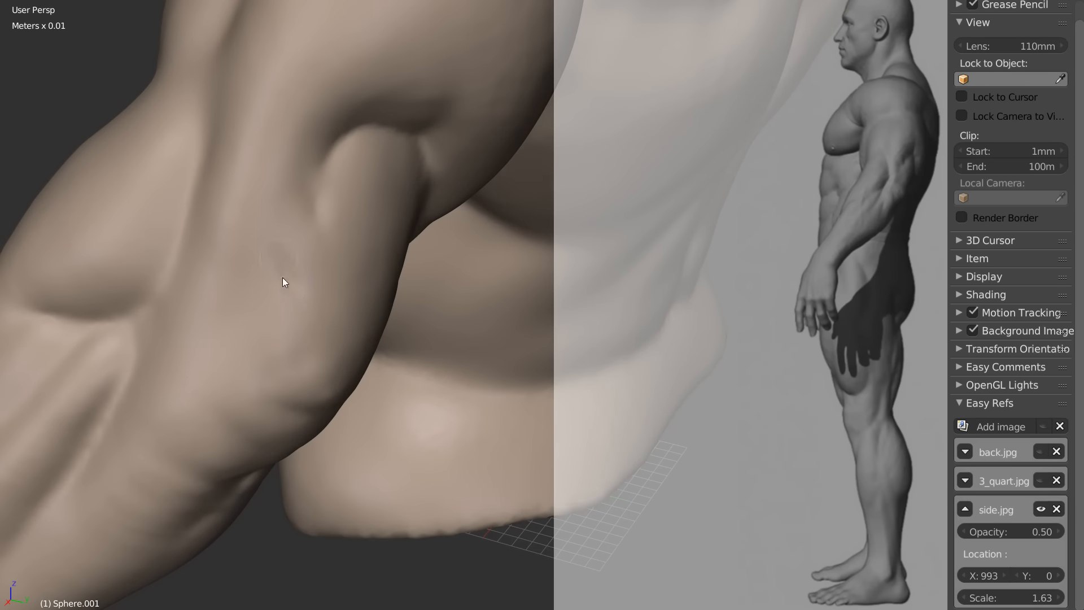
key(f)
click(320, 242)
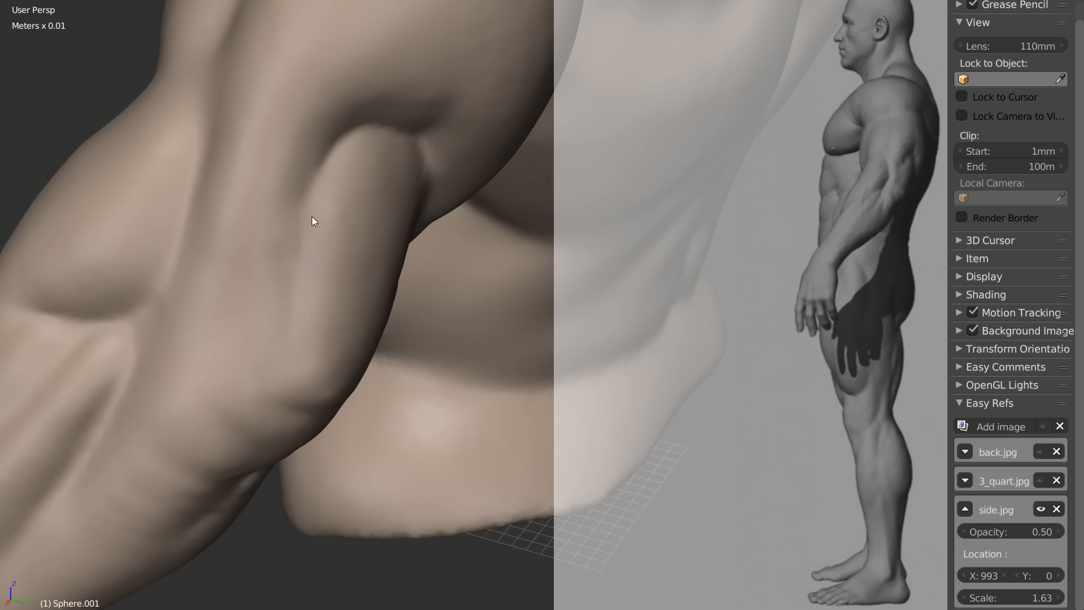
drag(312, 215, 286, 289)
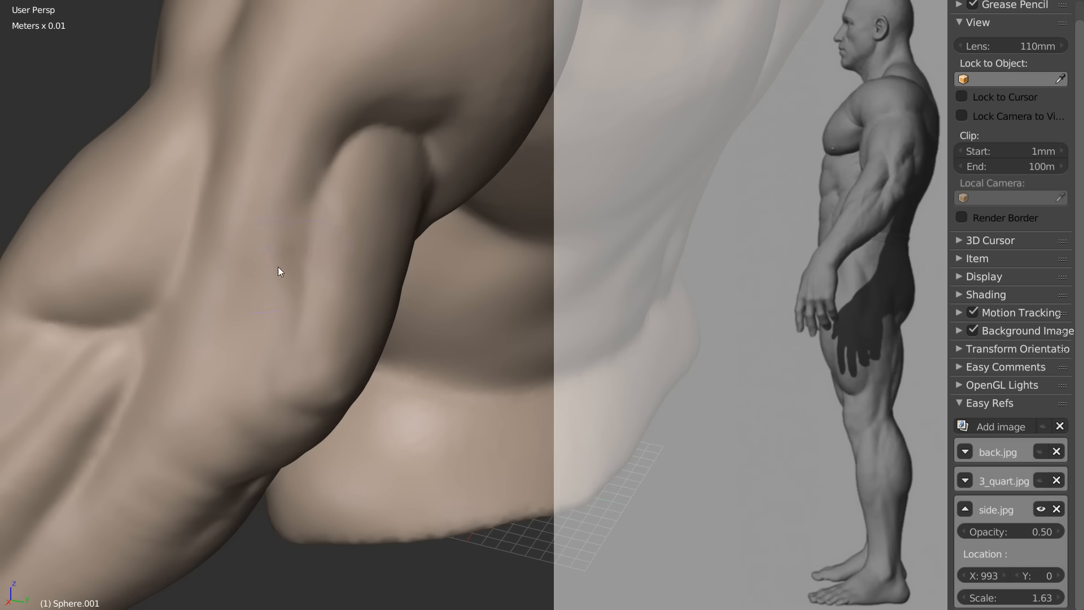
key(f)
click(290, 226)
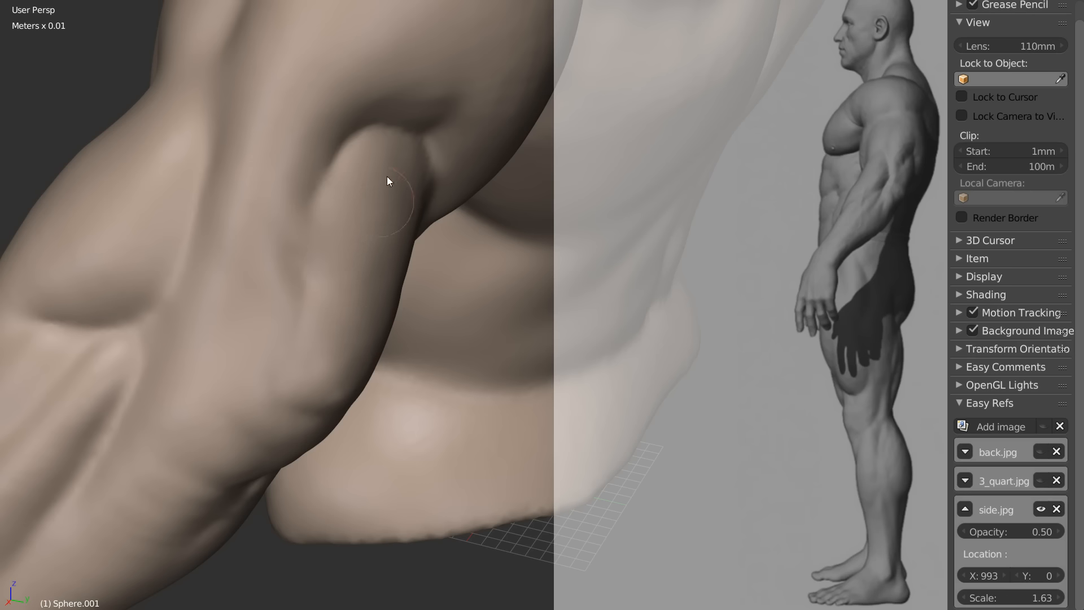
Step: Choose the Smooth brush at a strength of about 0.25 and soften the groove between the triceps head and elbow
key(alt+w)
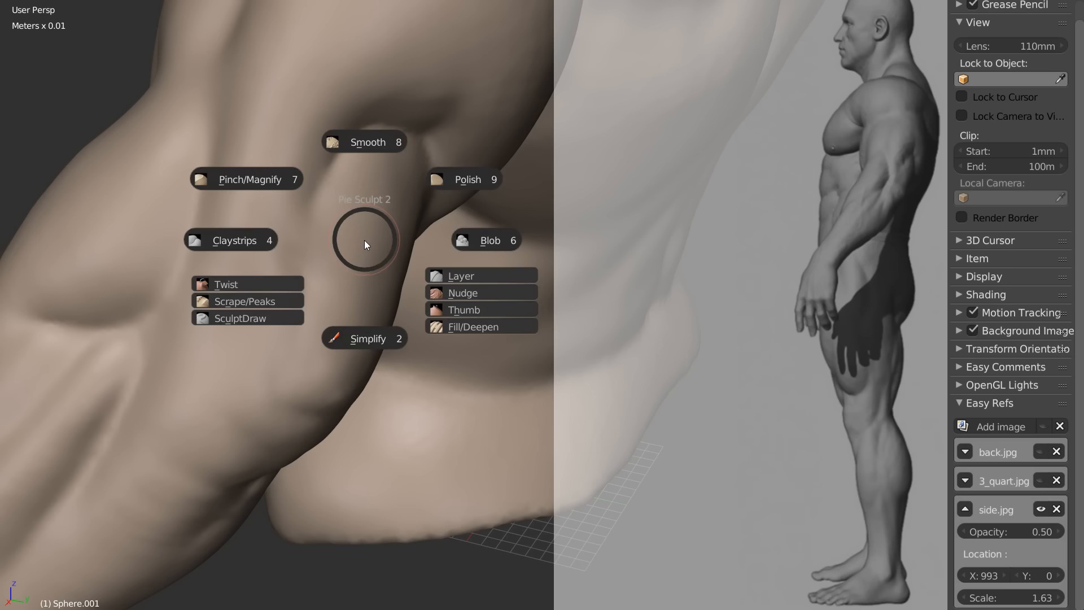
click(362, 145)
key(shift+f)
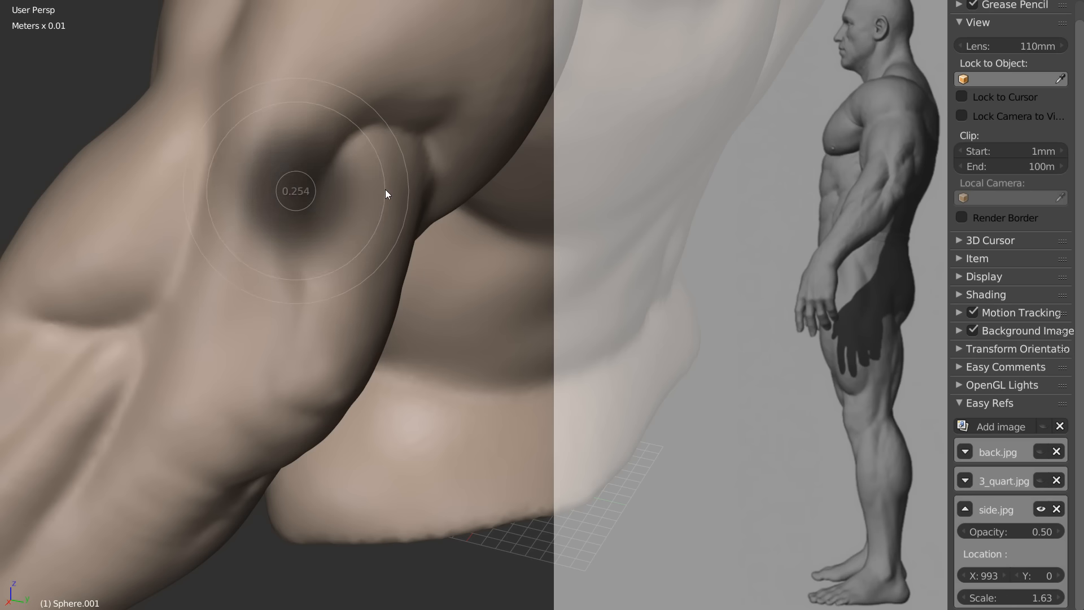
click(385, 189)
mouse_move(331, 287)
middle_down()
mouse_move(349, 250)
mouse_move(362, 250)
middle_up()
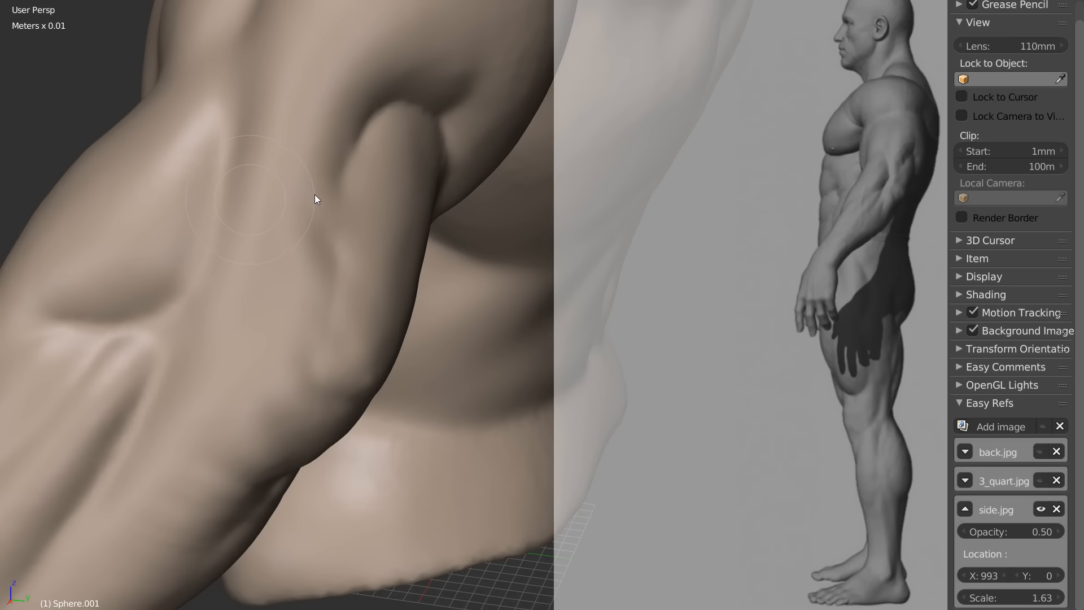
Step: Change to a larger brush and widen the lower outer corner of the upper forearm muscle toward the elbow
key(w)
click(429, 213)
middle_drag(293, 242, 435, 277)
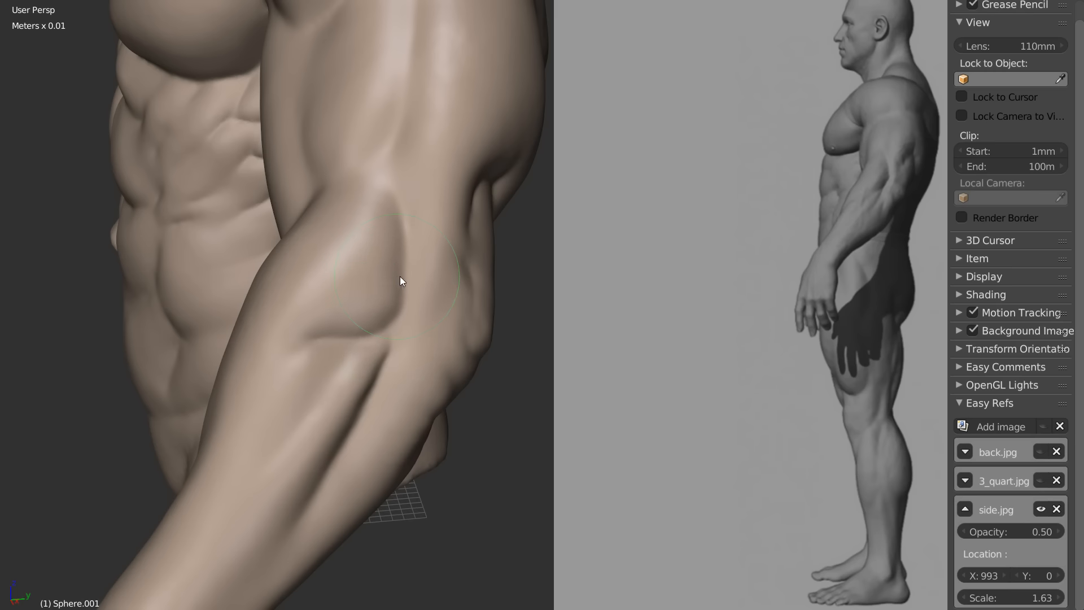
key(f)
click(458, 294)
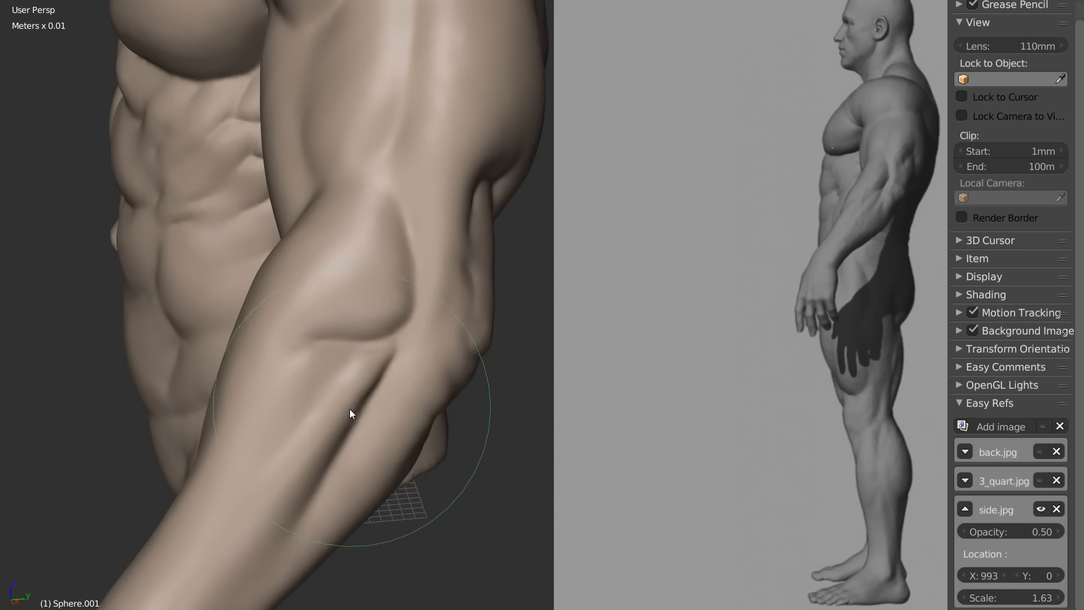
mouse_move(428, 296)
middle_down()
mouse_move(380, 304)
mouse_move(395, 327)
middle_up()
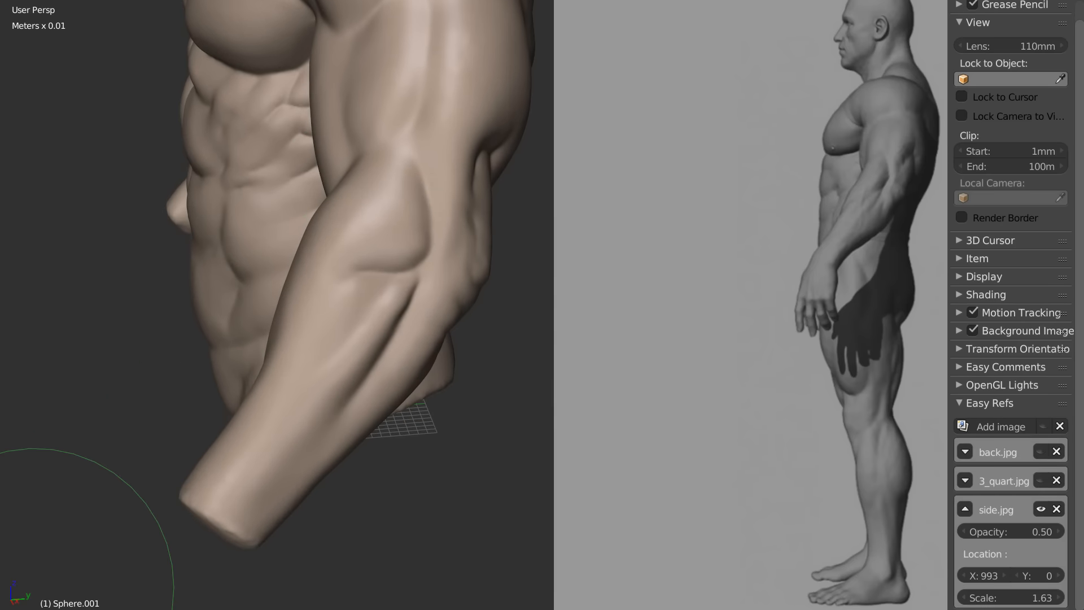
scroll(352, 292, up, 4)
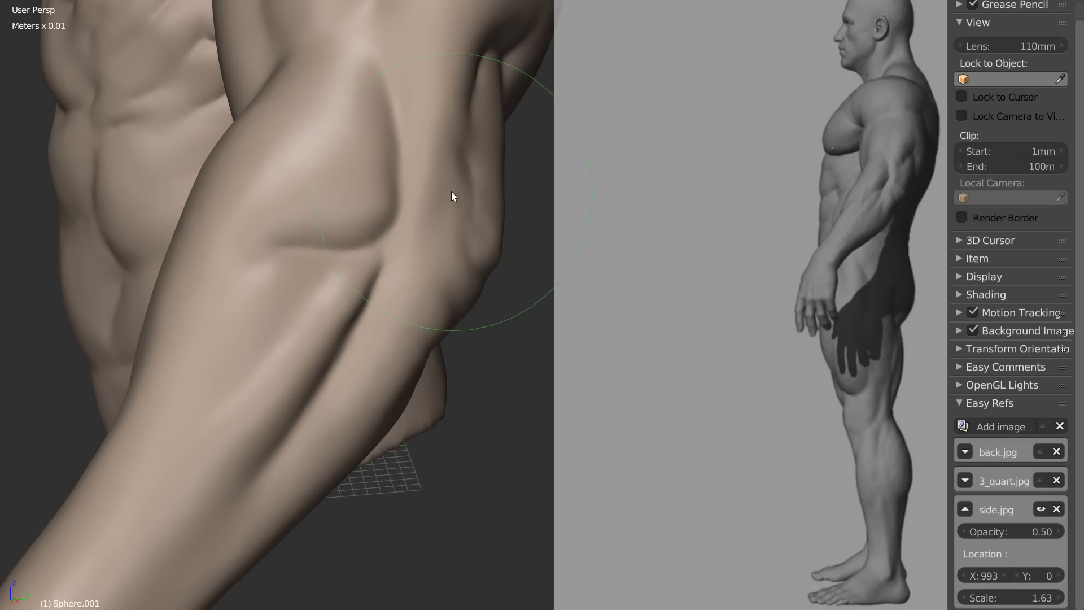
Step: Resize the brush and soften the crease beneath the bulge of the upper forearm muscle
middle_drag(449, 186, 388, 201)
middle_drag(293, 213, 363, 221)
key(f)
click(357, 258)
key(f)
click(308, 254)
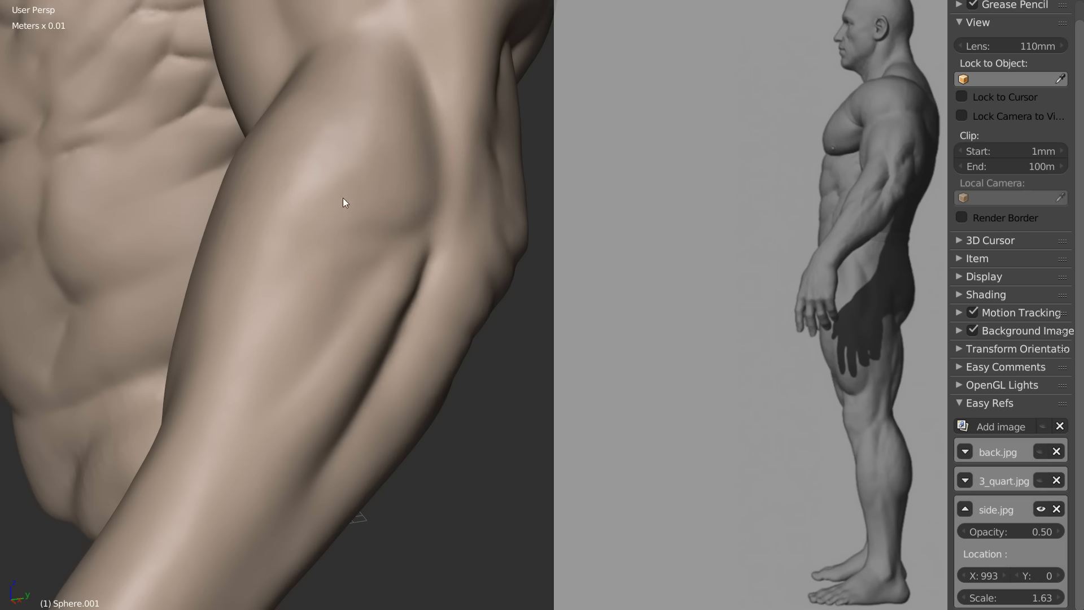
Step: Carve a narrow crease under the upper forearm bulge and deepen the adjoining groove running toward the wrist
middle_drag(381, 194, 361, 250)
key(f)
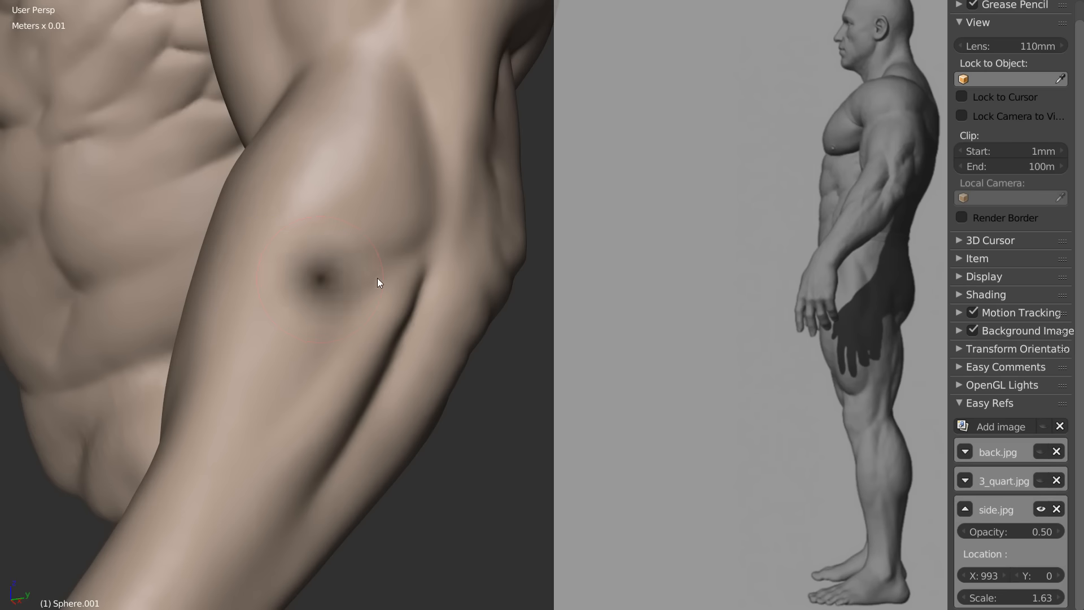
click(344, 284)
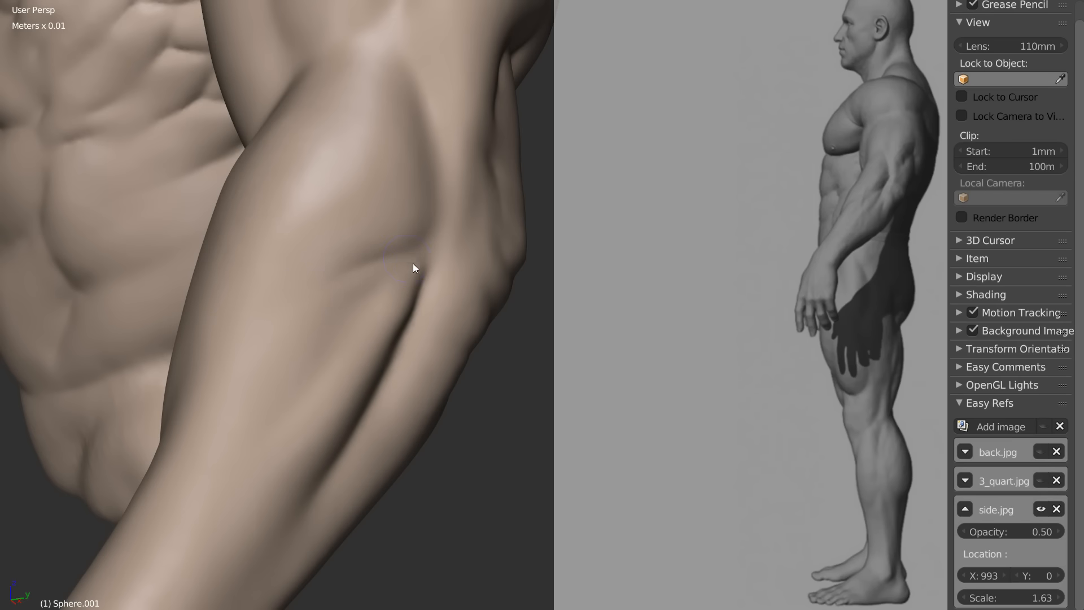
drag(426, 267, 394, 350)
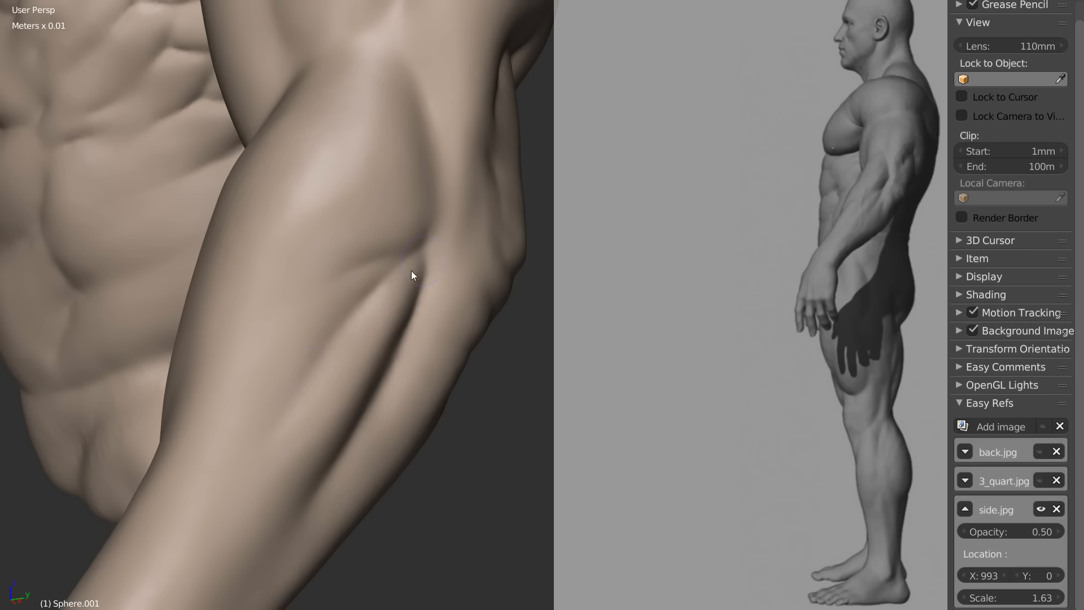
Step: Resize the brush and sharpen the lower edge of the forearm bulge where it meets the two grooves
mouse_move(392, 278)
middle_down()
mouse_move(381, 310)
mouse_move(346, 315)
middle_up()
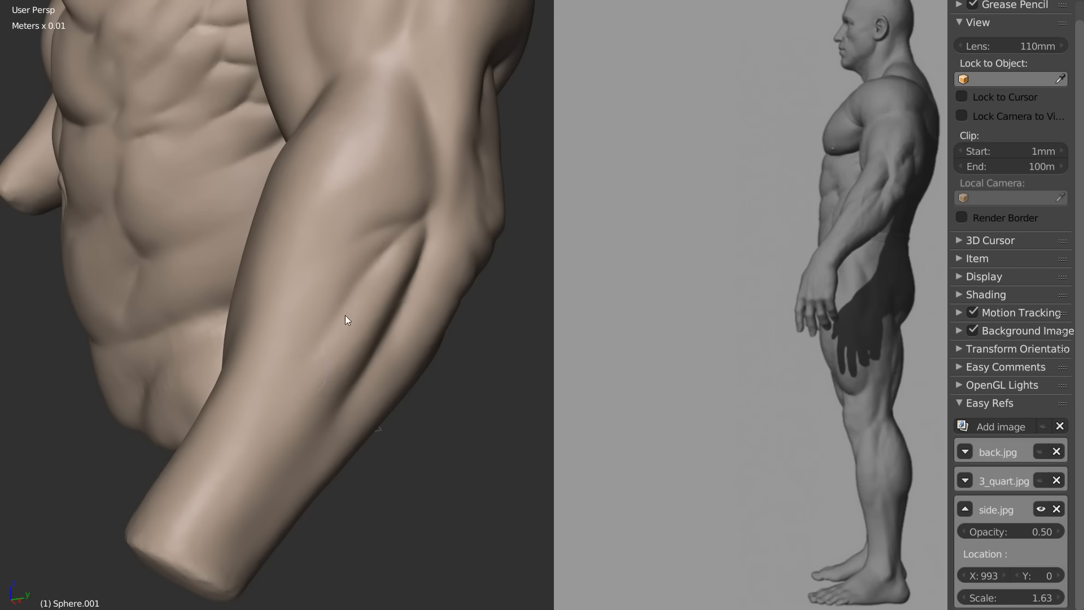
mouse_move(395, 262)
middle_down()
mouse_move(412, 271)
mouse_move(382, 287)
middle_up()
scroll(381, 284, up, 2)
key(f)
click(327, 269)
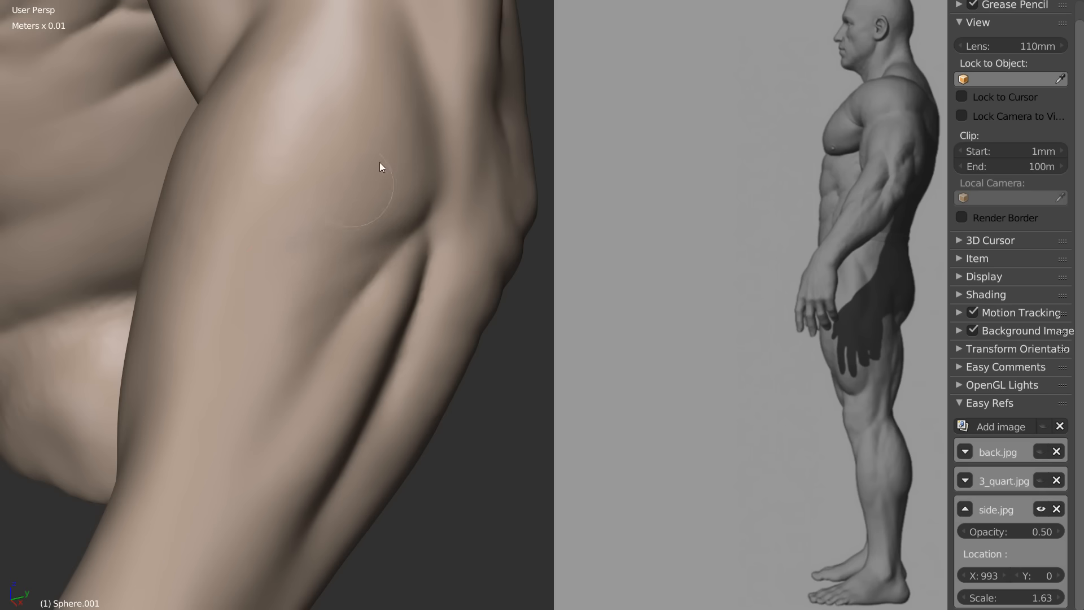
scroll(361, 263, down, 3)
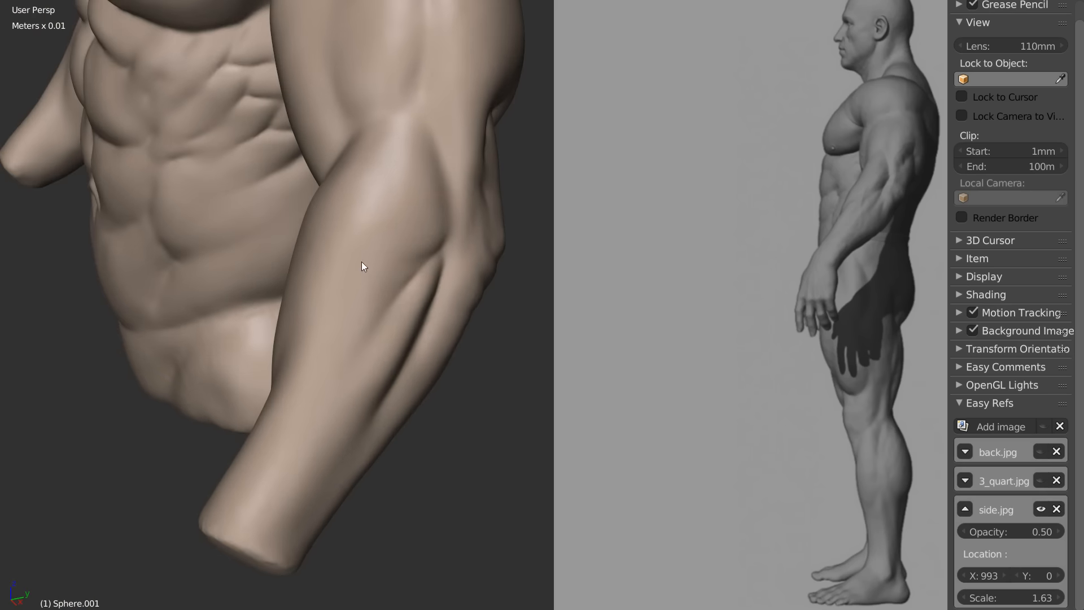
Step: Refine the forearm's overall contour below the elbow, checking the shape from the front and side
mouse_move(323, 272)
middle_down()
mouse_move(375, 267)
mouse_move(307, 339)
mouse_move(327, 380)
mouse_move(332, 355)
mouse_move(425, 347)
middle_up()
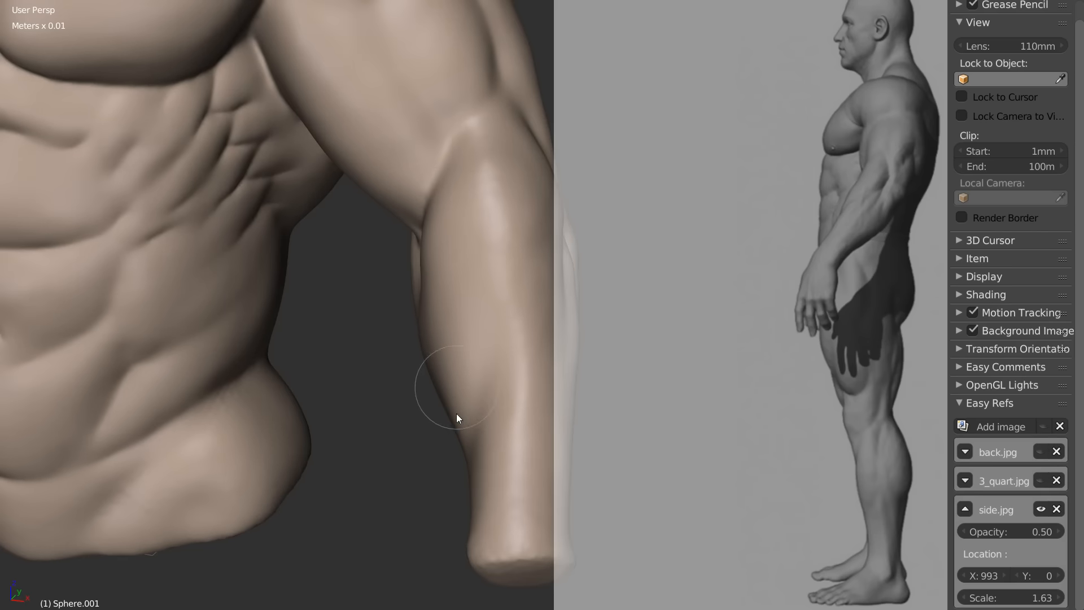
middle_drag(503, 294, 436, 312)
scroll(436, 312, up, 1)
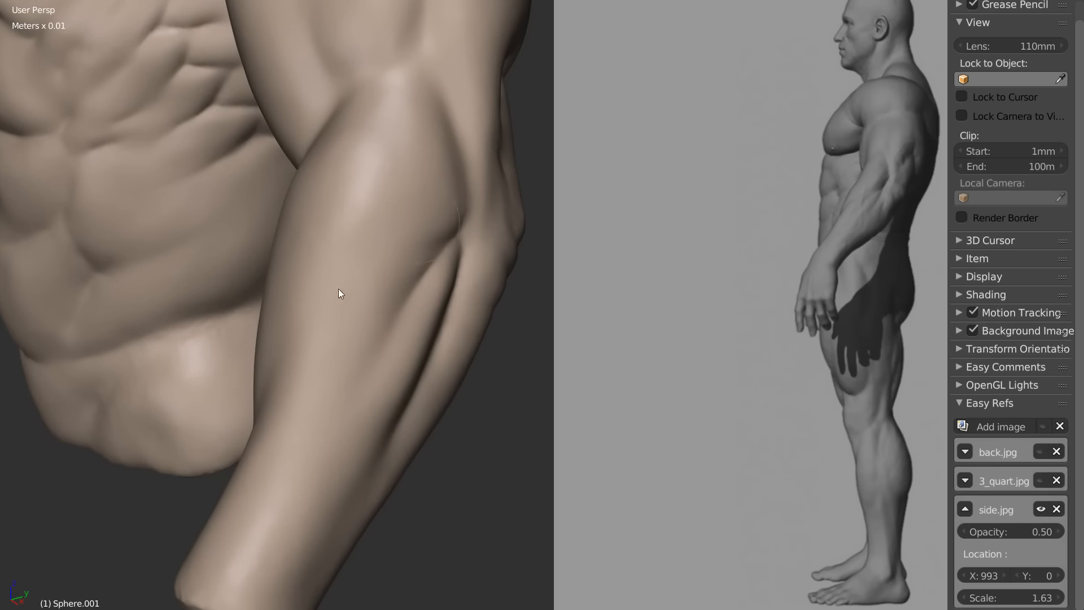
mouse_move(380, 255)
middle_down()
mouse_move(532, 202)
mouse_move(375, 249)
mouse_move(416, 237)
mouse_move(399, 143)
middle_up()
middle_drag(465, 274, 413, 255)
key(shift+z)
click(443, 292)
mouse_move(377, 293)
middle_down()
mouse_move(342, 283)
mouse_move(375, 274)
mouse_move(260, 295)
mouse_move(353, 256)
mouse_move(394, 280)
mouse_move(405, 366)
middle_up()
key(shift+z)
drag(329, 296, 422, 294)
click(412, 295)
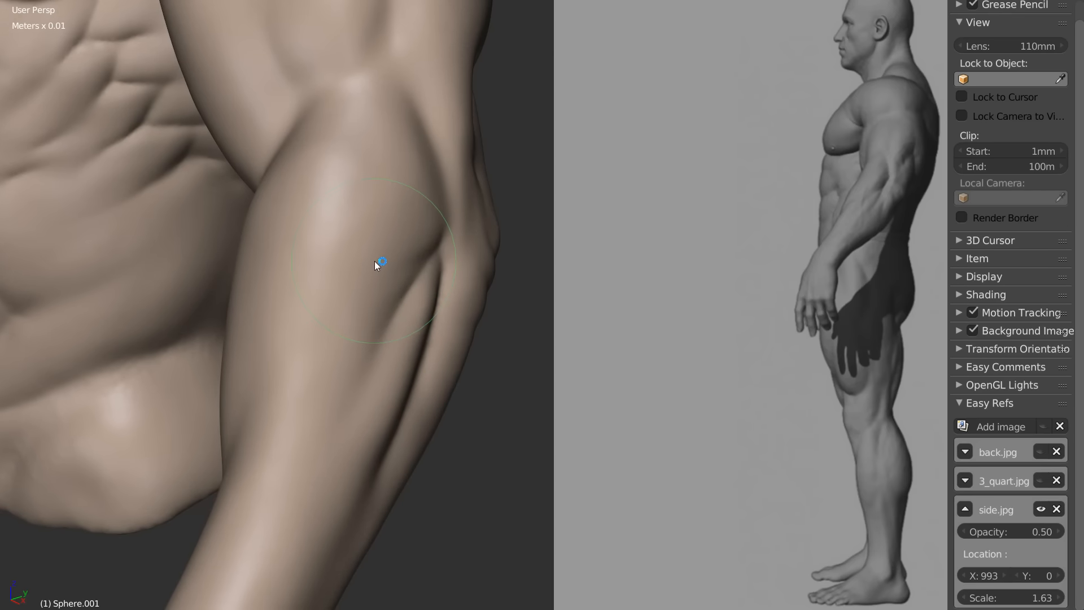
Step: Resize the brush and carve creases around the bony elbow and between the upper forearm muscles
mouse_move(421, 198)
middle_down()
mouse_move(399, 249)
mouse_move(435, 235)
mouse_move(299, 306)
mouse_move(335, 292)
mouse_move(388, 222)
middle_up()
key(f)
click(363, 285)
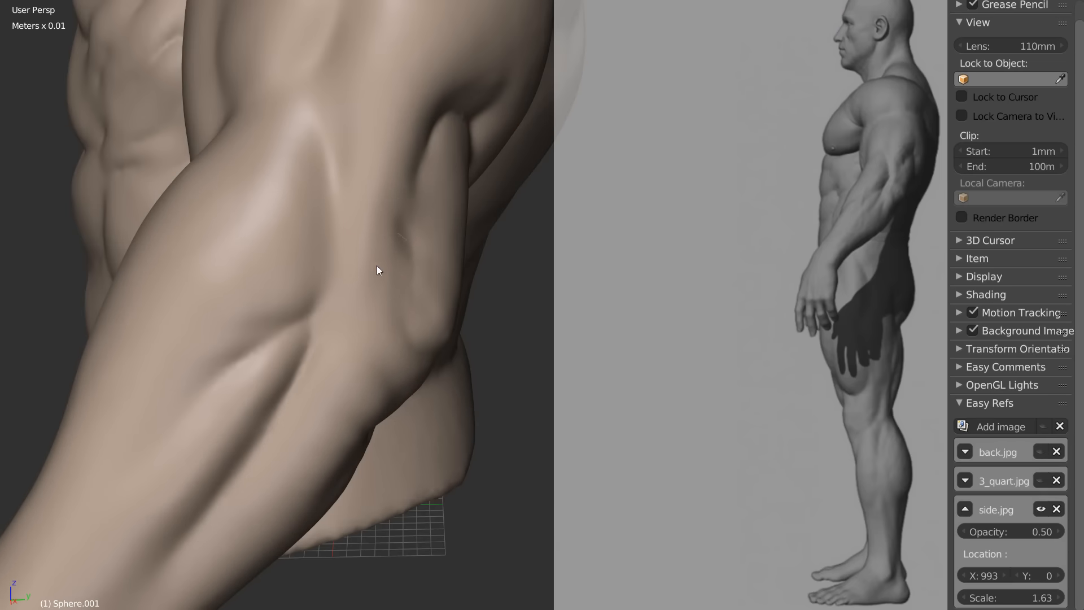
middle_drag(381, 275, 363, 271)
mouse_move(368, 356)
middle_down()
mouse_move(358, 278)
mouse_move(340, 262)
mouse_move(332, 322)
middle_up()
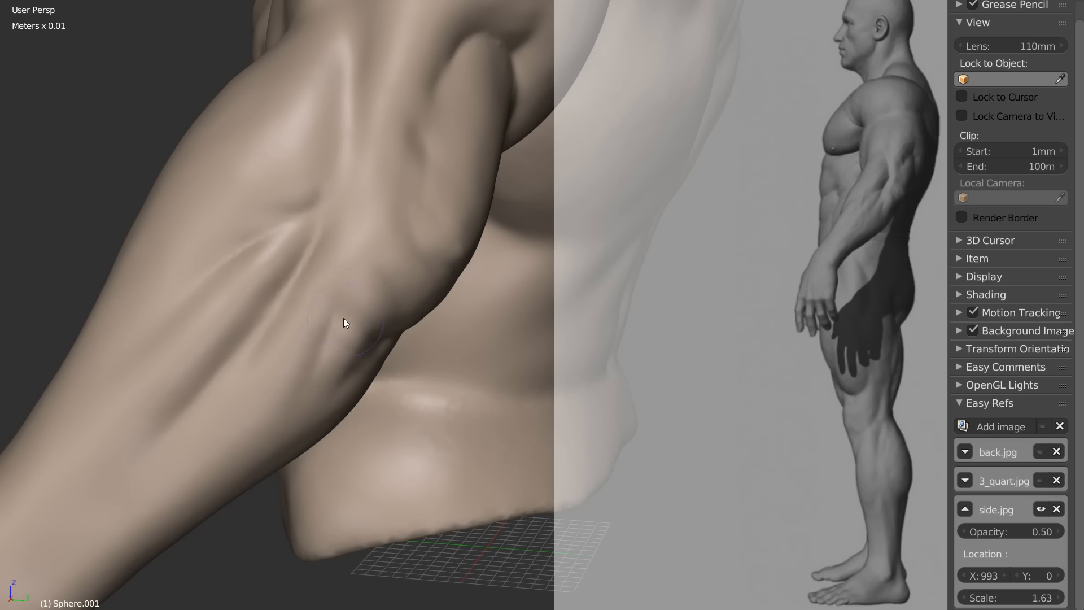
mouse_move(358, 314)
middle_down()
mouse_move(377, 302)
mouse_move(356, 311)
mouse_move(362, 249)
middle_up()
mouse_move(303, 293)
middle_down()
mouse_move(334, 250)
mouse_move(327, 296)
middle_up()
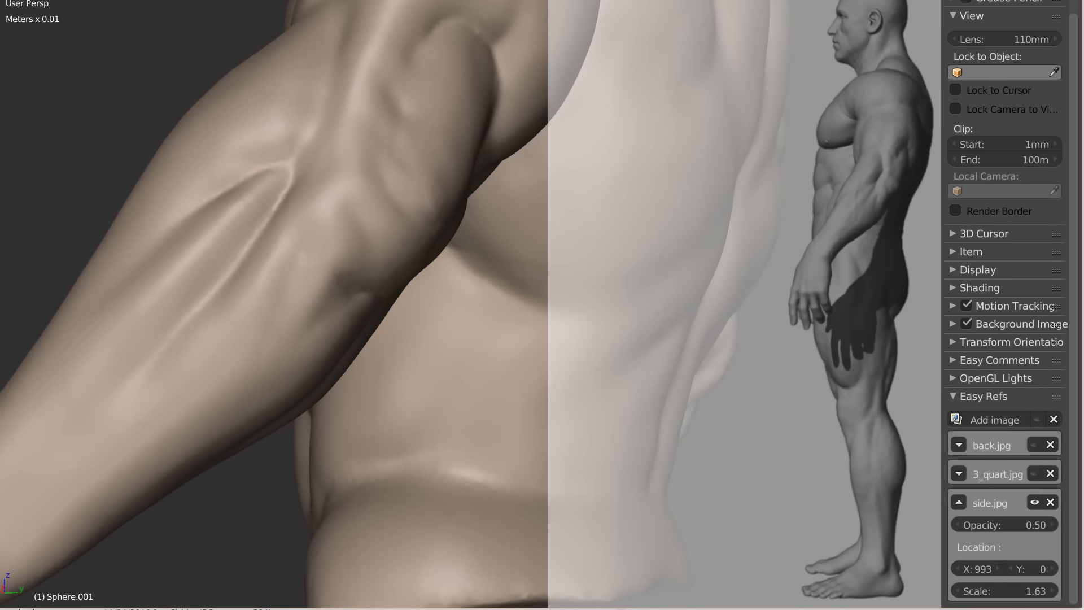
Step: Change the brush and refine the elbow folds and the transition between the lower triceps and forearm
mouse_move(262, 174)
middle_down()
mouse_move(307, 281)
mouse_move(363, 259)
mouse_move(317, 273)
mouse_move(321, 263)
mouse_move(301, 297)
middle_up()
key(w)
click(267, 274)
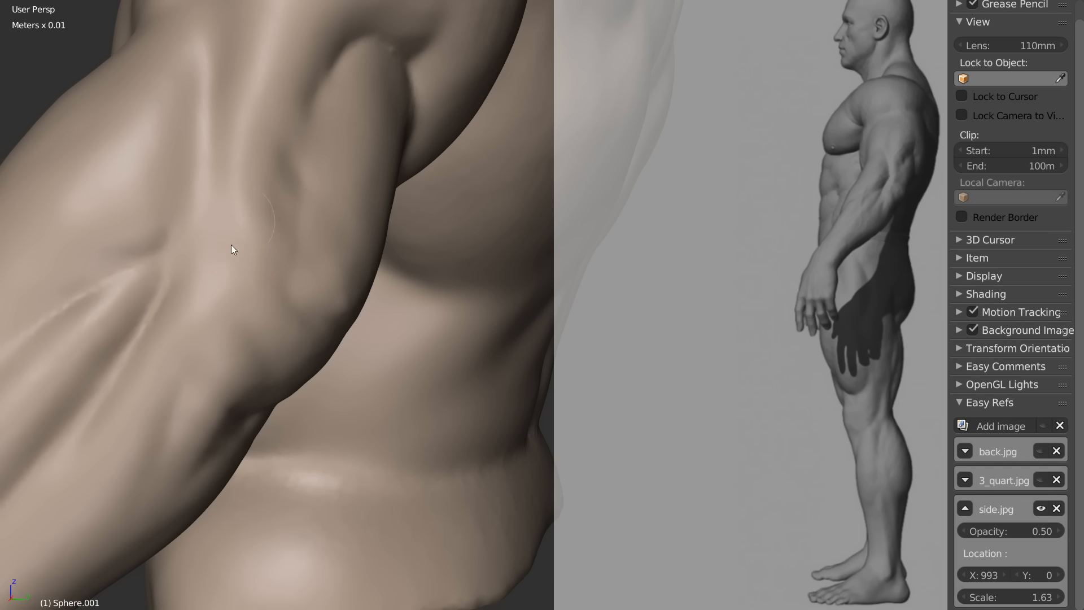
mouse_move(296, 274)
mouse_down()
mouse_move(340, 229)
mouse_move(381, 121)
mouse_move(368, 83)
mouse_move(331, 293)
mouse_up()
mouse_move(331, 294)
middle_down()
mouse_move(305, 237)
mouse_move(382, 222)
mouse_move(338, 96)
middle_up()
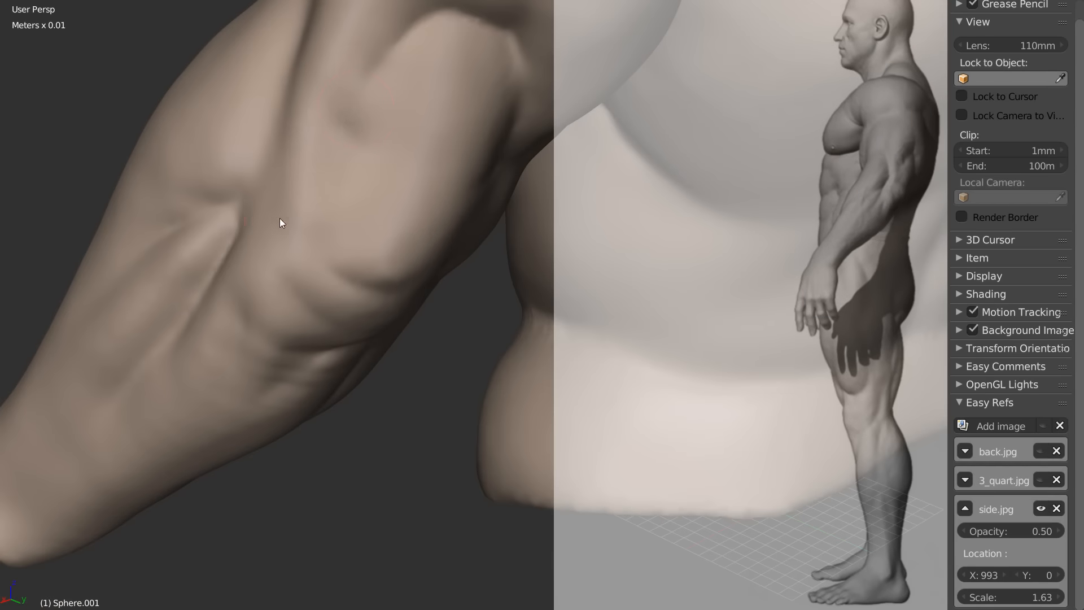
middle_drag(280, 218, 273, 266)
mouse_move(208, 252)
middle_down()
mouse_move(329, 184)
mouse_move(256, 245)
mouse_move(310, 192)
middle_up()
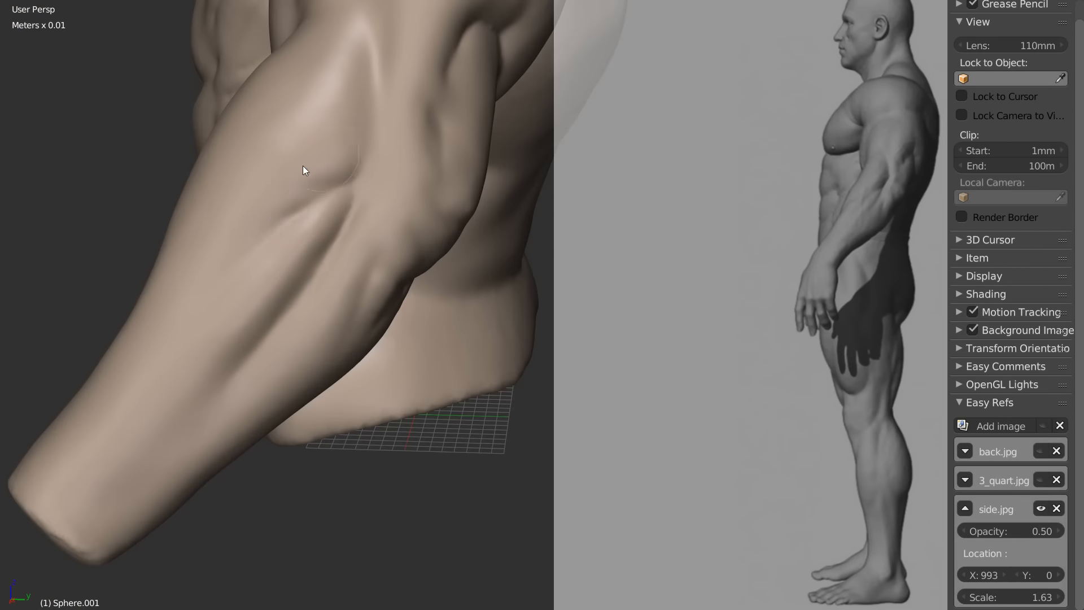
Step: Hide the side.jpg reference, show back.jpg instead and set its X location to 1117
mouse_move(318, 221)
middle_down()
mouse_move(278, 269)
mouse_move(295, 260)
mouse_move(445, 286)
mouse_move(327, 263)
mouse_move(351, 273)
mouse_move(291, 296)
mouse_move(464, 288)
mouse_move(429, 294)
middle_up()
mouse_move(496, 331)
middle_down()
mouse_move(355, 339)
mouse_move(343, 328)
mouse_move(269, 360)
mouse_move(347, 293)
mouse_move(382, 196)
mouse_move(372, 280)
middle_up()
mouse_move(298, 278)
middle_down()
mouse_move(370, 151)
mouse_move(348, 212)
middle_up()
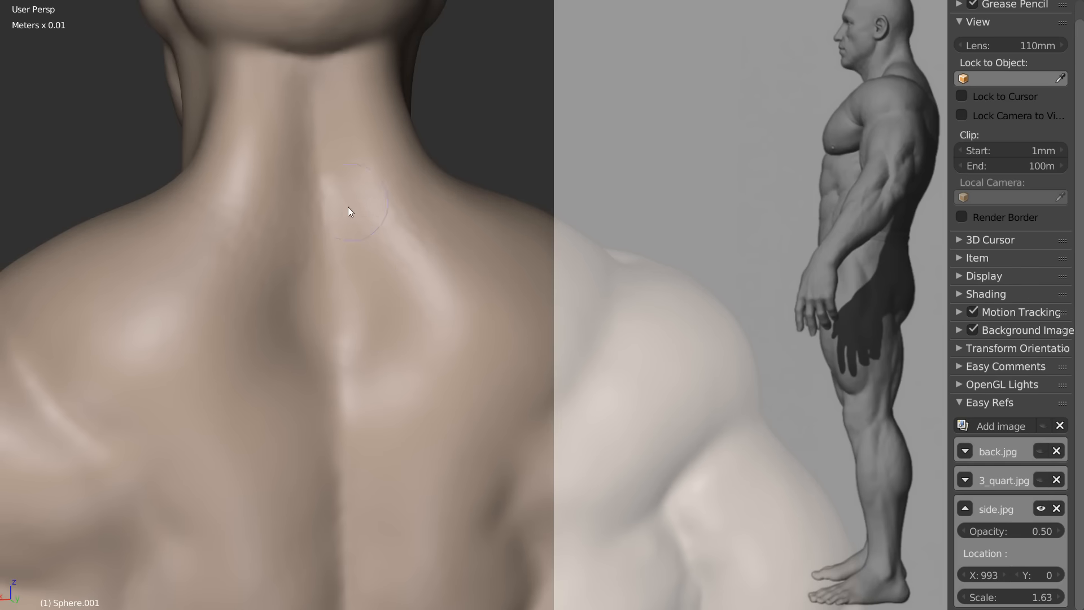
click(965, 509)
click(1041, 508)
click(1041, 480)
click(1040, 480)
click(1041, 452)
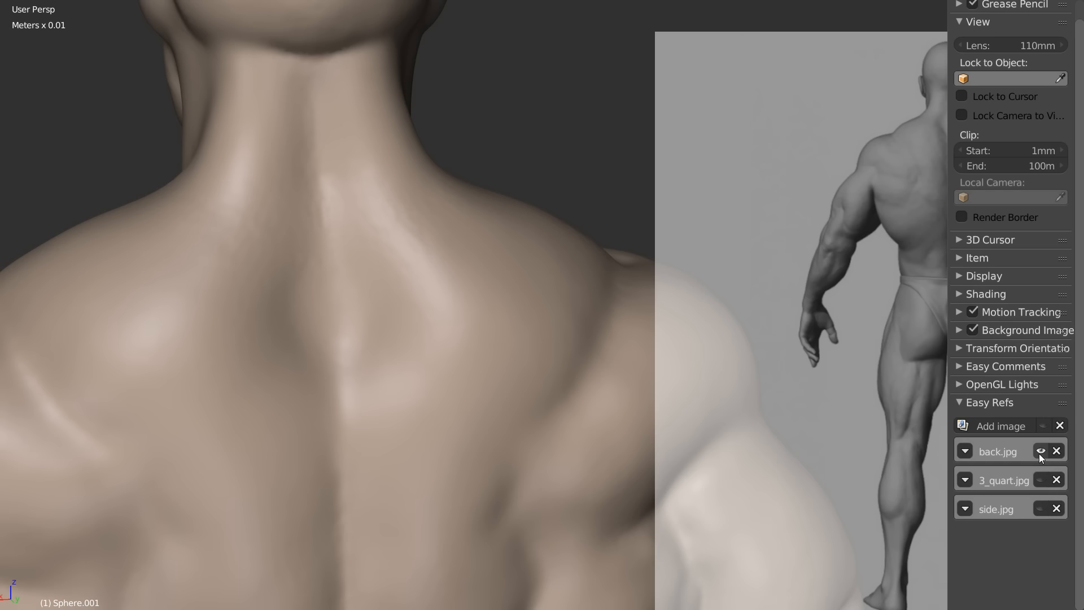
click(966, 450)
drag(990, 518, 952, 514)
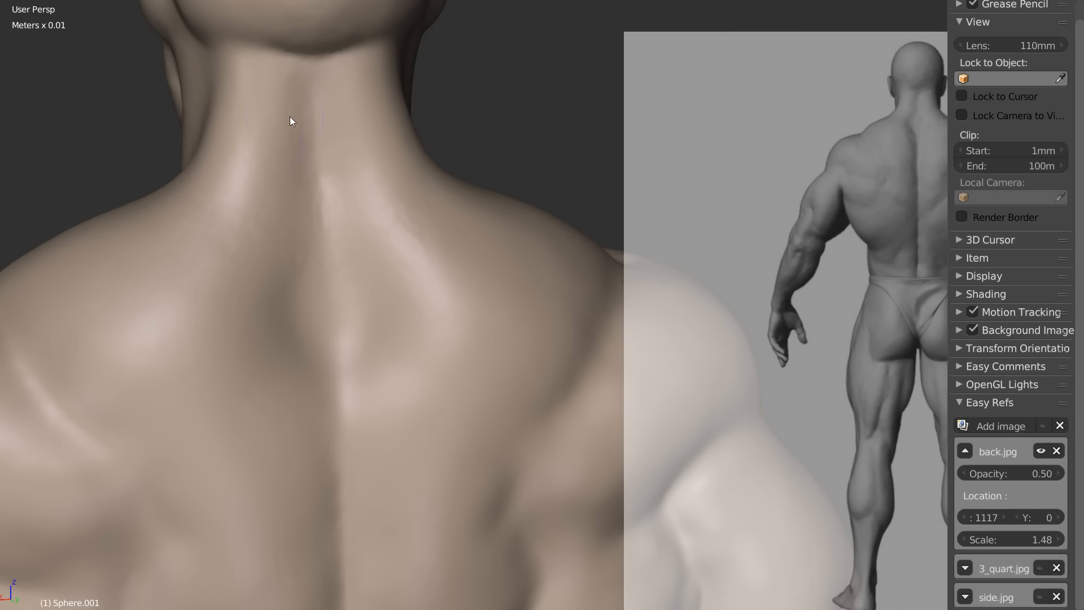
Step: Carve the centre groove down the back of the neck and outline the round vertebra bump at its base
middle_drag(327, 118, 334, 209)
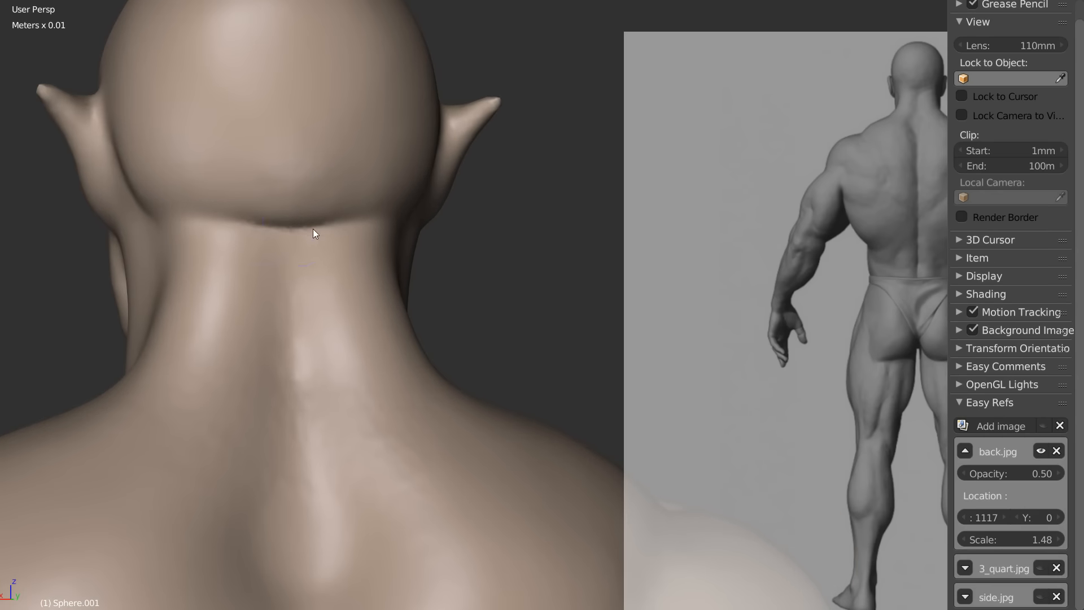
shift+middle_drag(300, 297, 301, 187)
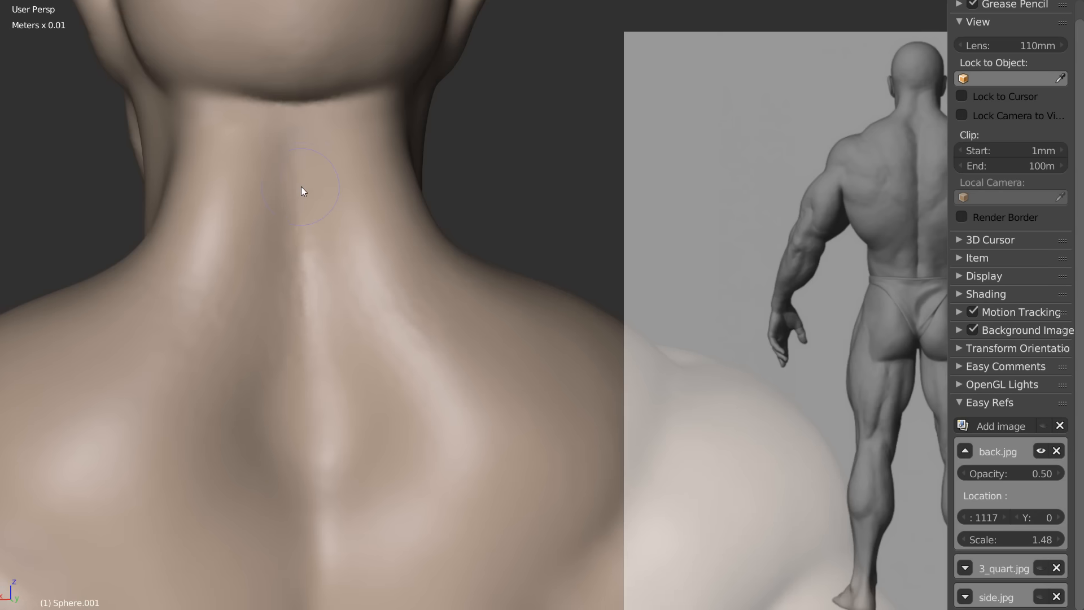
drag(303, 158, 299, 250)
drag(298, 210, 297, 294)
shift+middle_drag(297, 311, 295, 228)
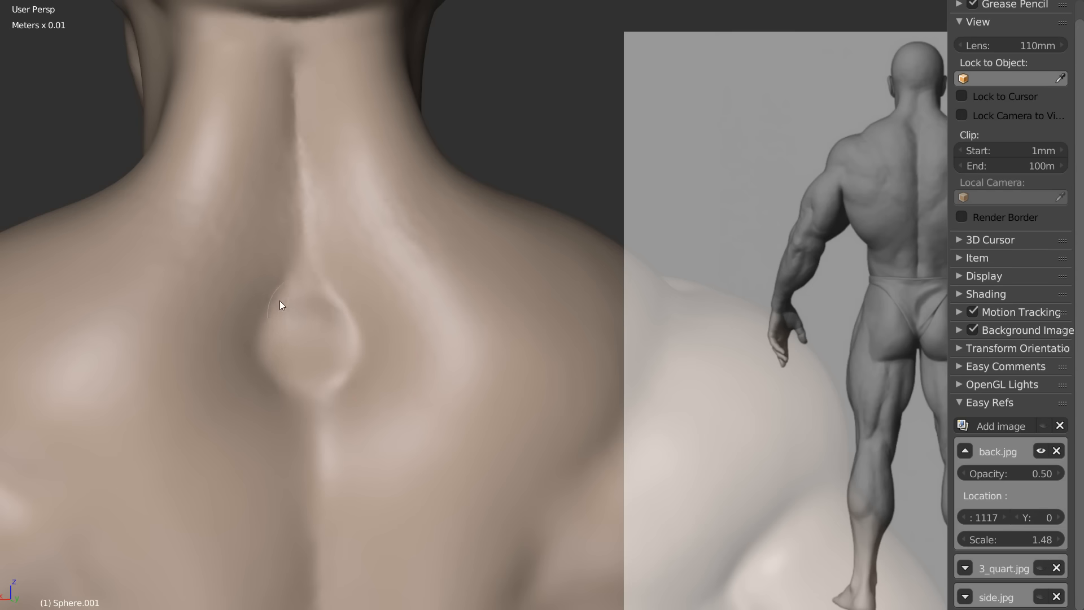
Step: Carve the spine groove below the vertebra bump between the shoulder blades, changing the brush along the way
middle_drag(319, 149, 325, 238)
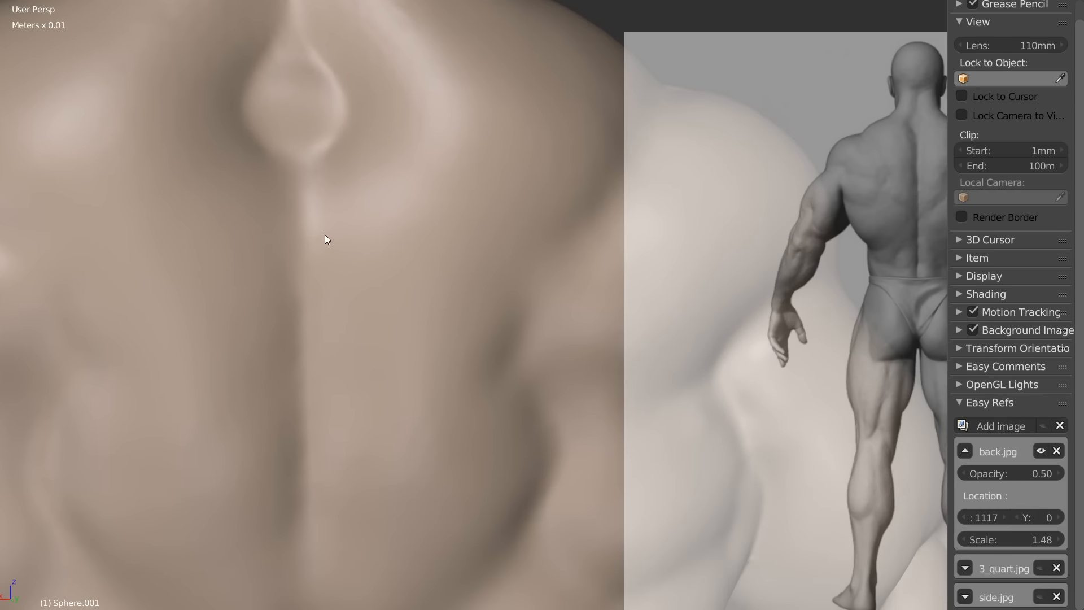
drag(303, 196, 297, 243)
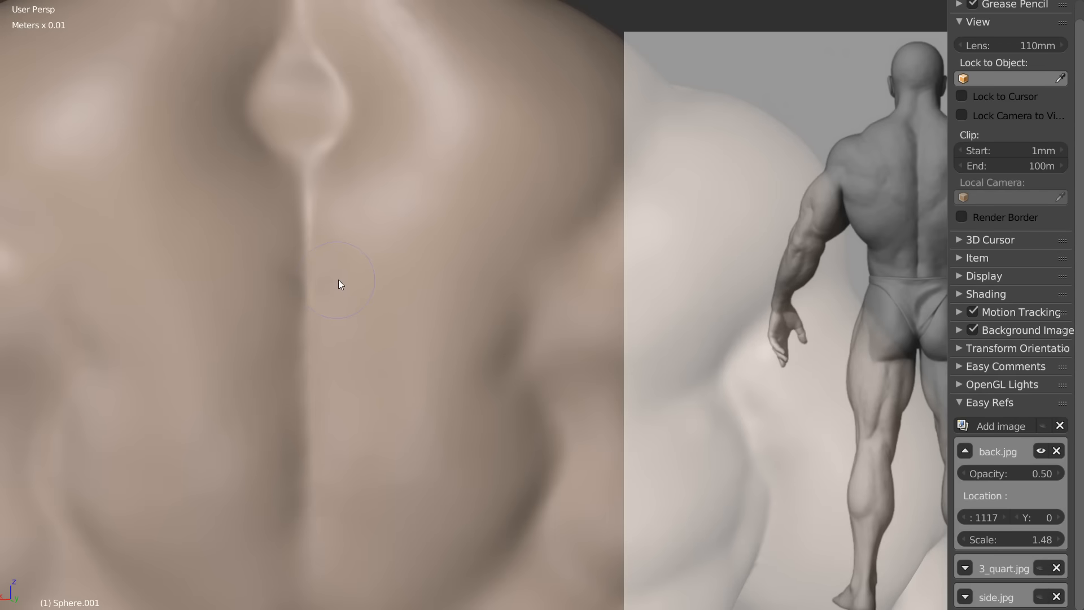
key(space)
click(230, 340)
middle_drag(332, 281, 334, 175)
middle_drag(346, 249, 321, 190)
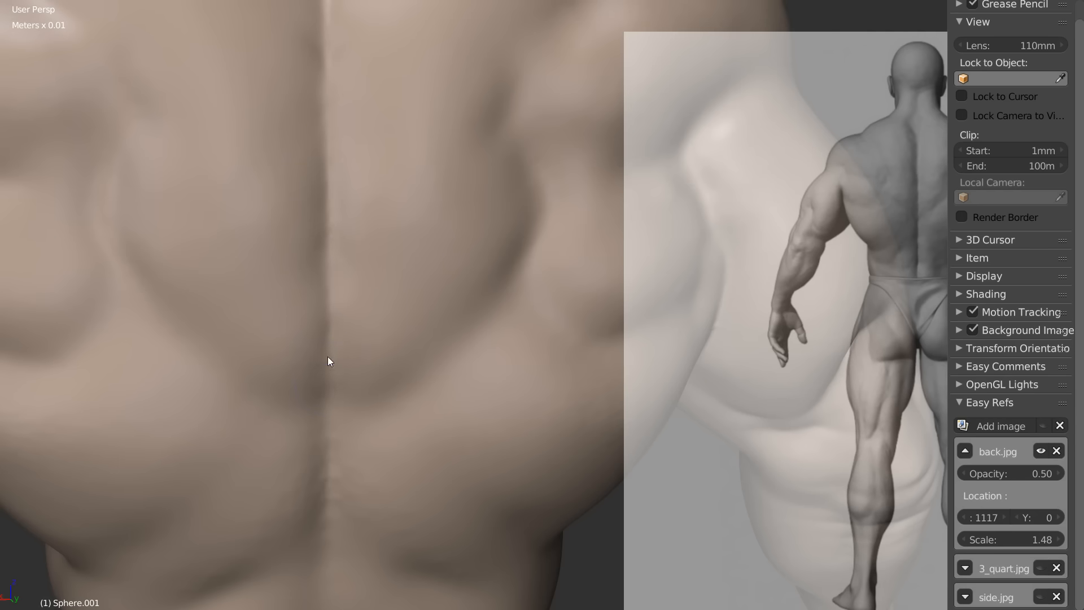
Step: Extend the spine groove down the lower back to the waistline
middle_drag(325, 456, 316, 26)
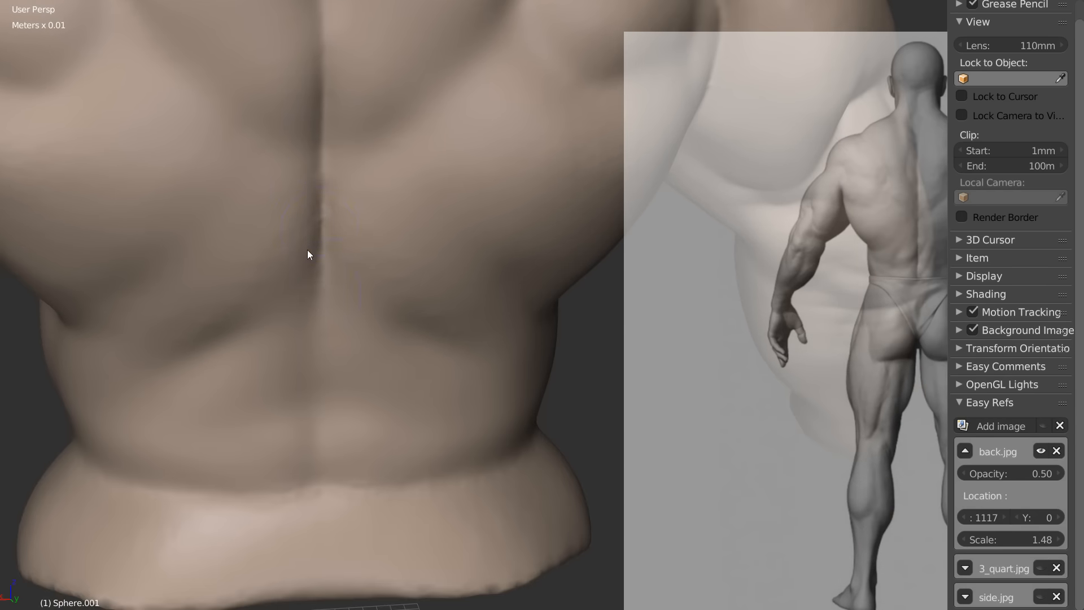
middle_drag(308, 250, 293, 177)
drag(313, 225, 307, 253)
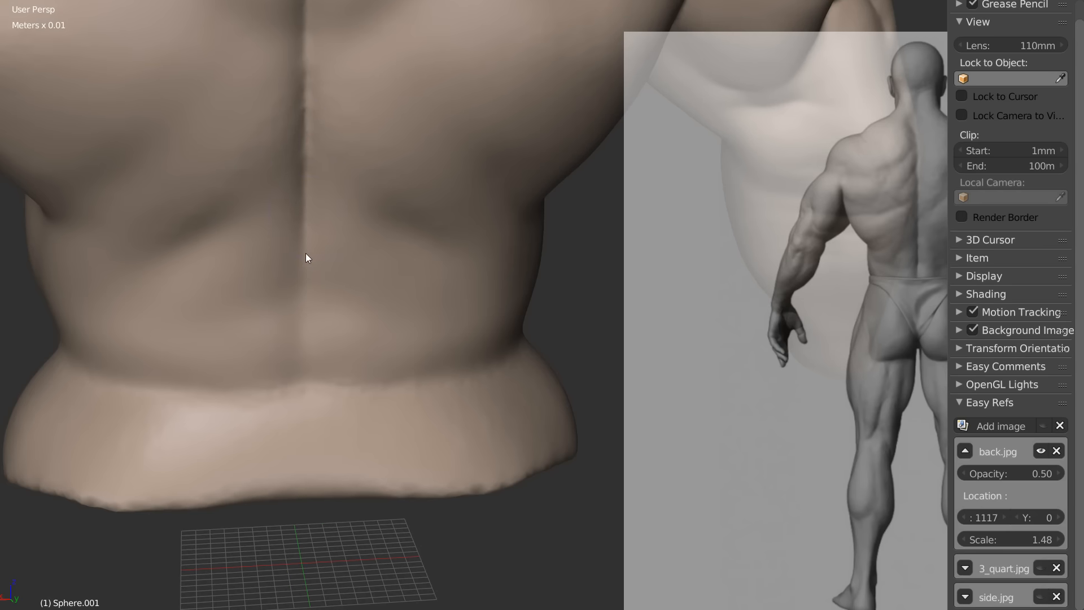
drag(302, 305, 303, 335)
drag(307, 194, 303, 254)
shift+middle_drag(303, 255, 314, 343)
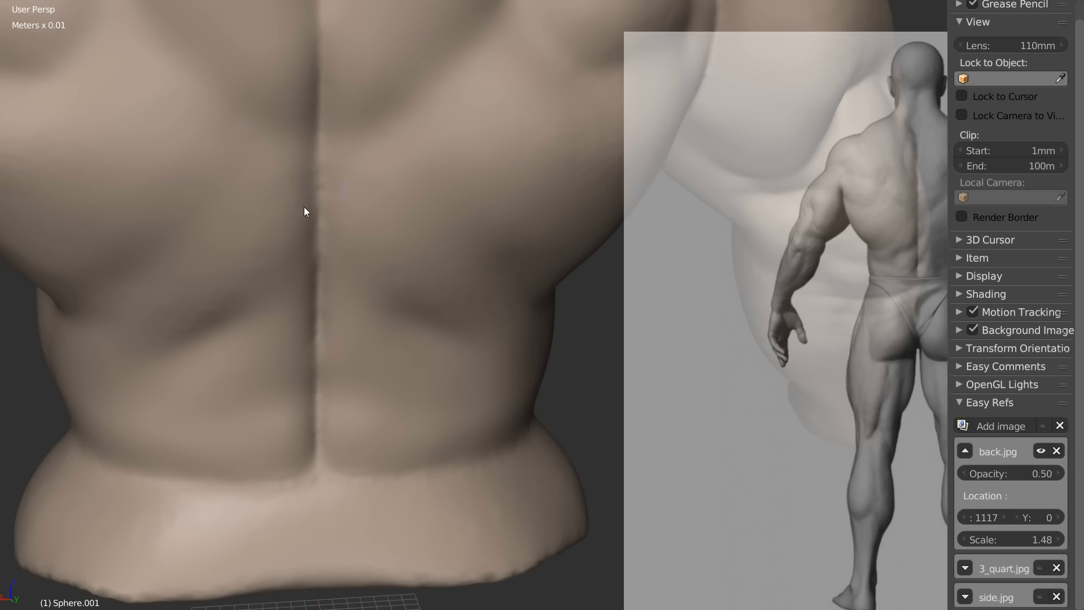
Step: Carve the curved crease beneath the rear shoulder muscle on the upper back
middle_drag(324, 342, 196, 379)
scroll(249, 330, down, 4)
mouse_move(331, 257)
middle_down()
mouse_move(315, 261)
mouse_move(313, 221)
mouse_move(324, 240)
middle_up()
scroll(333, 243, up, 2)
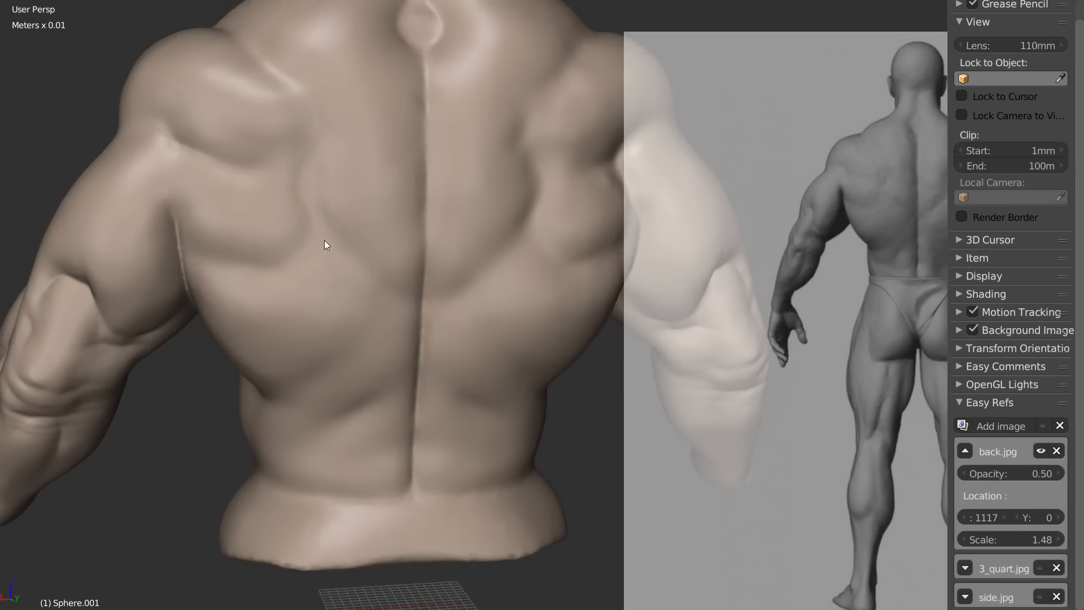
scroll(296, 198, up, 2)
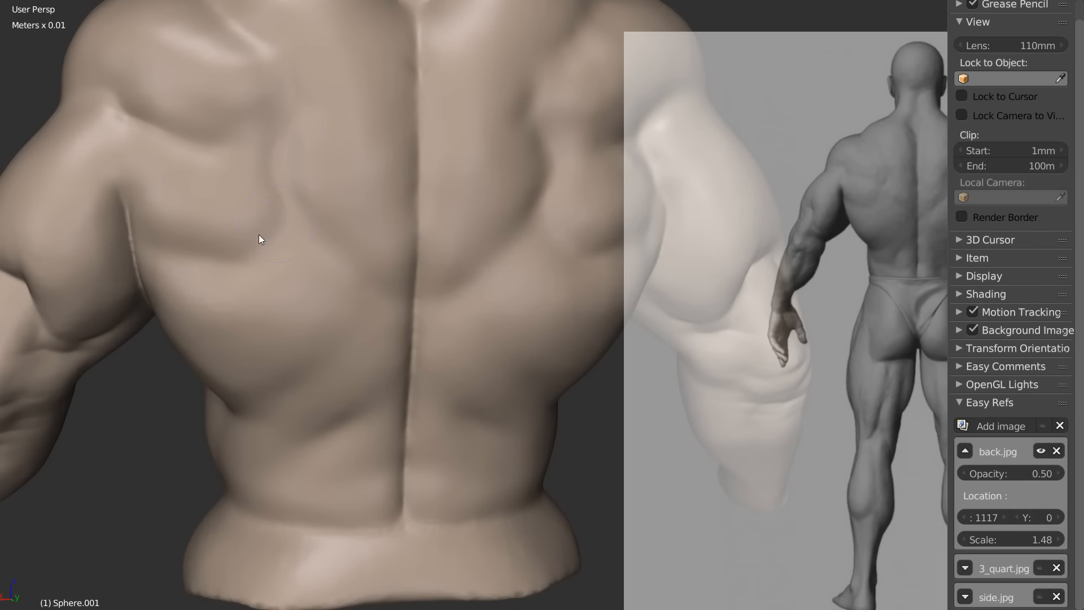
middle_drag(259, 237, 261, 227)
scroll(237, 257, up, 3)
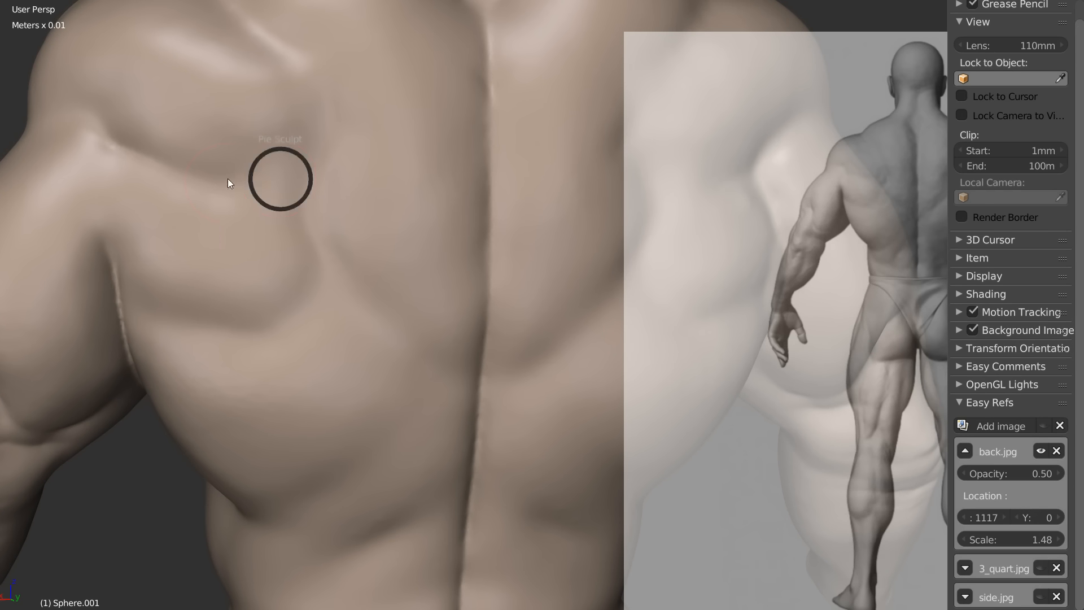
scroll(249, 164, up, 4)
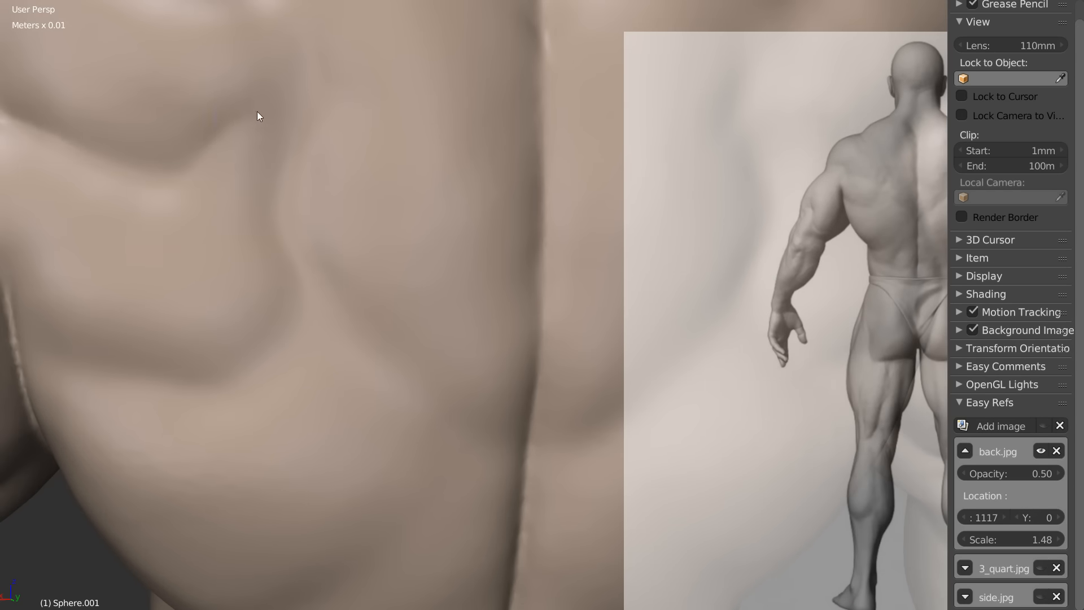
scroll(283, 212, down, 3)
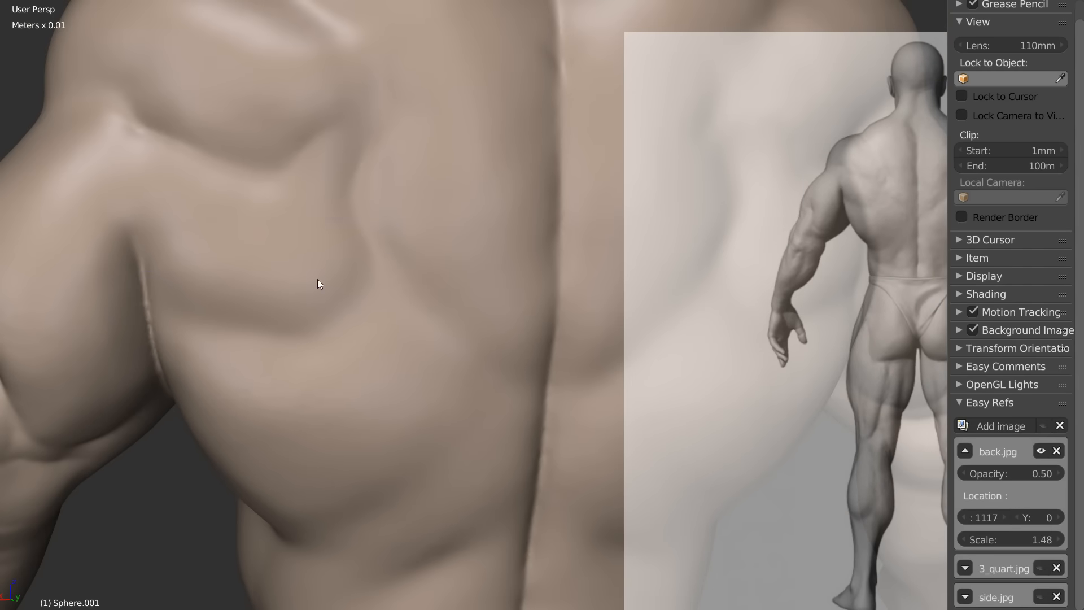
Step: Define the lower edge of the shoulder-blade muscle and carve the trapezius's lower V-shaped edge down to the spine groove
shift+middle_drag(249, 294, 211, 287)
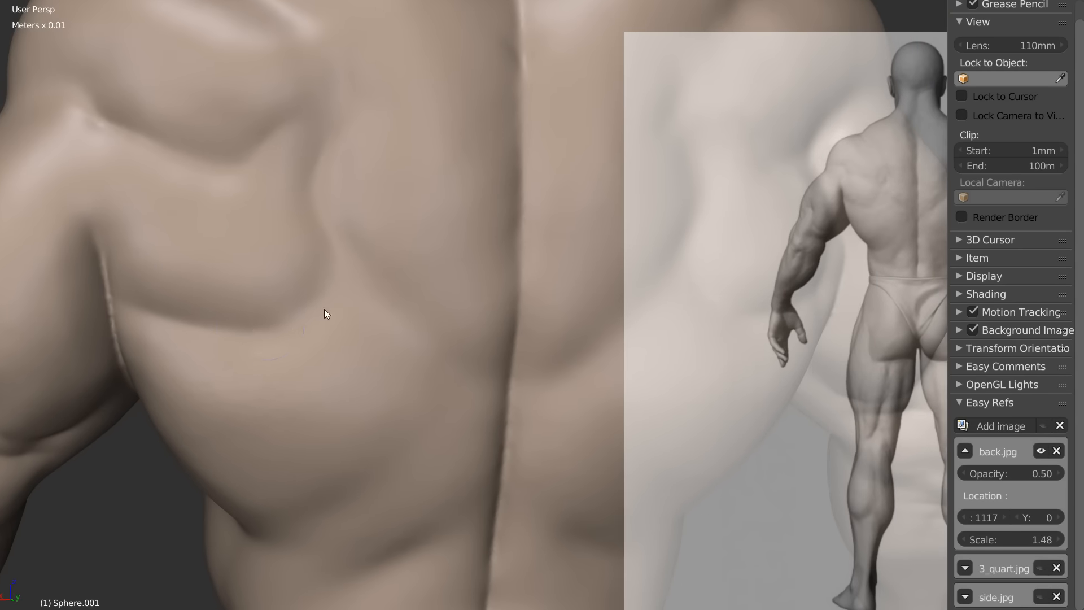
mouse_move(338, 250)
shift+middle_down()
mouse_move(267, 233)
mouse_move(276, 240)
shift+middle_up()
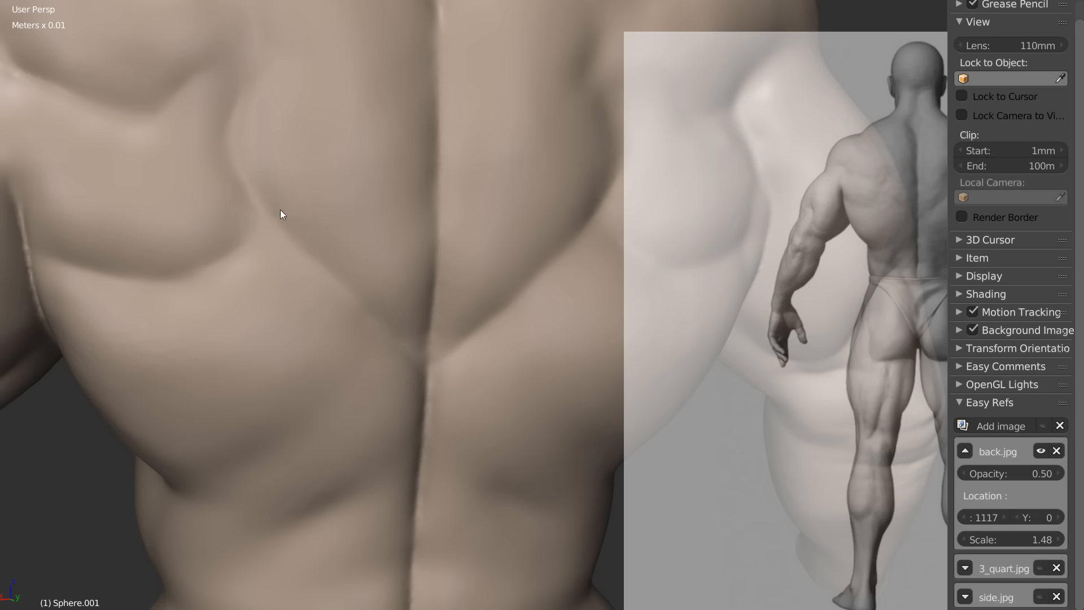
drag(204, 234, 206, 156)
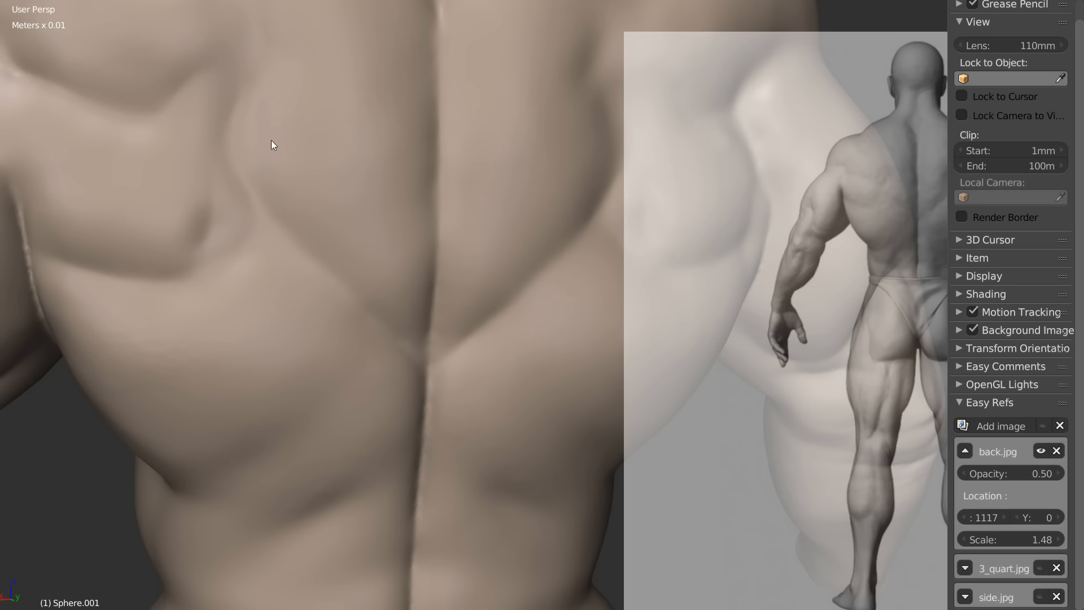
Step: Soften the crease above the shoulder-blade muscle and deepen the crease around its lower inner corner, undoing an unwanted stroke
mouse_move(236, 222)
middle_down()
mouse_move(290, 203)
mouse_move(333, 139)
middle_up()
scroll(303, 172, down, 2)
scroll(283, 170, up, 2)
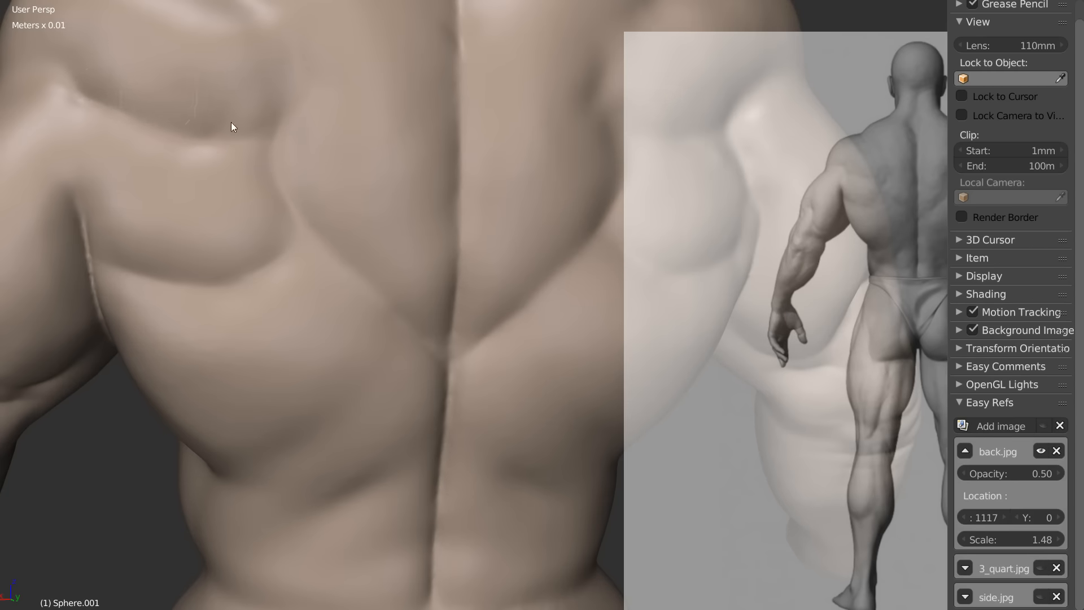
scroll(171, 152, up, 3)
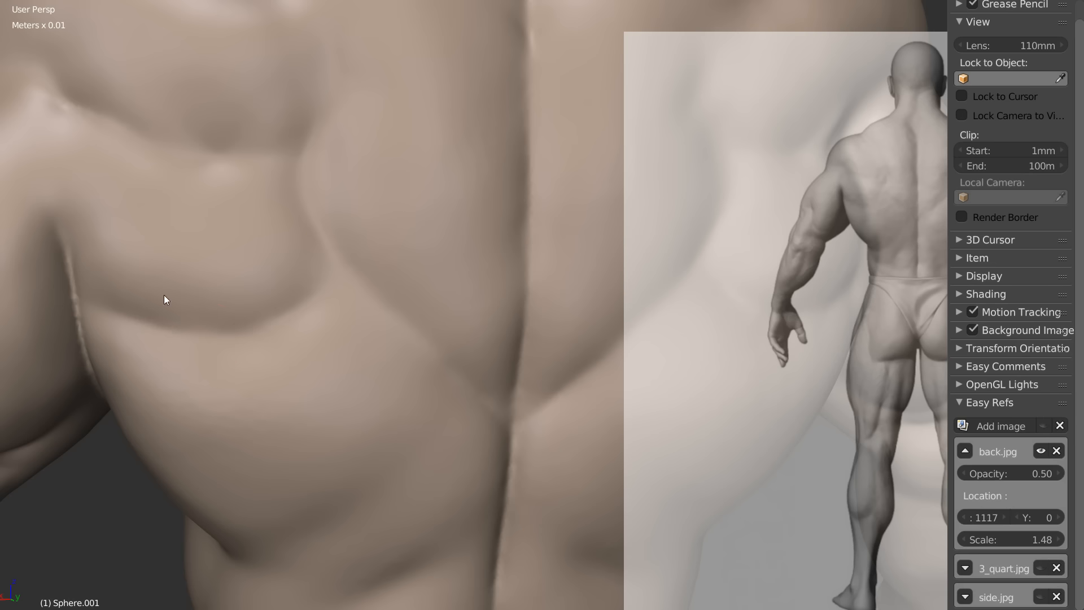
mouse_move(97, 307)
mouse_down()
mouse_move(226, 338)
mouse_move(368, 319)
mouse_up()
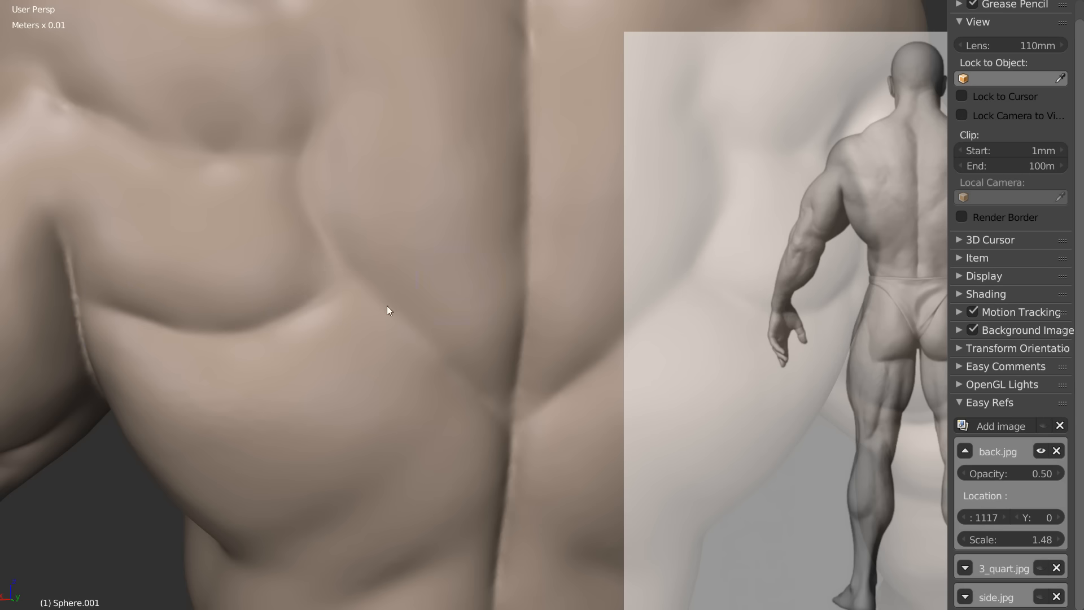
key(ctrl+z)
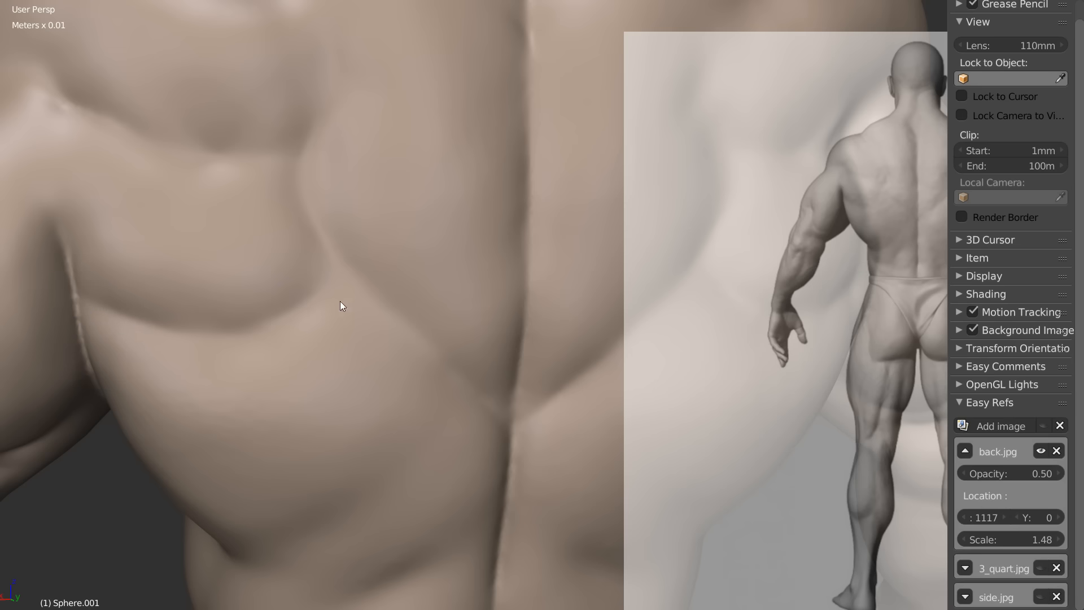
middle_drag(341, 302, 308, 225)
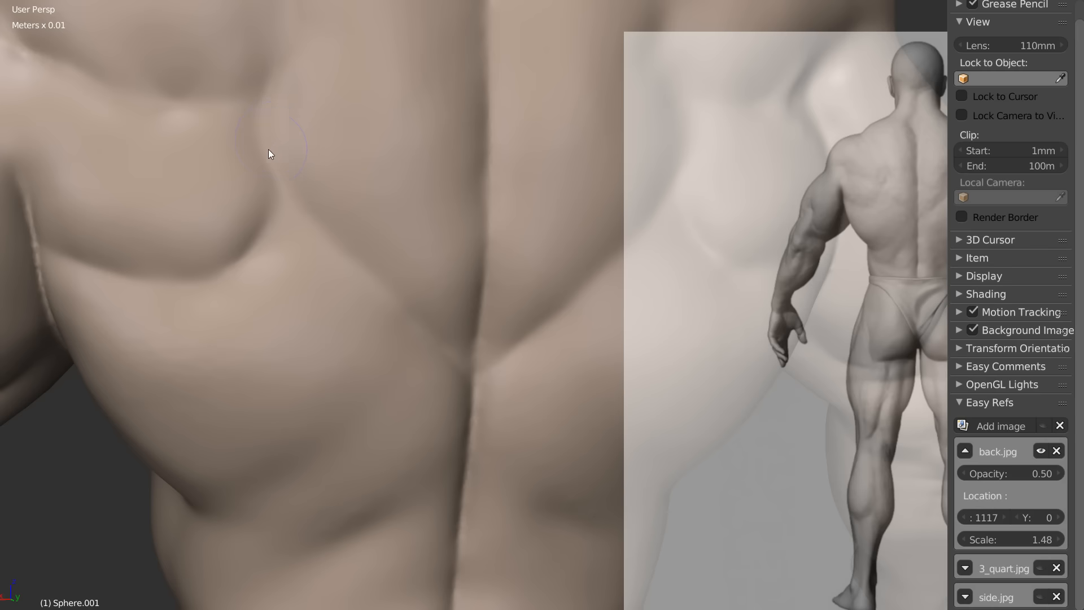
Step: Sharpen the ridge along the shoulder blade's inner edge where it meets the trapezius
middle_drag(287, 107, 311, 216)
middle_drag(274, 137, 273, 201)
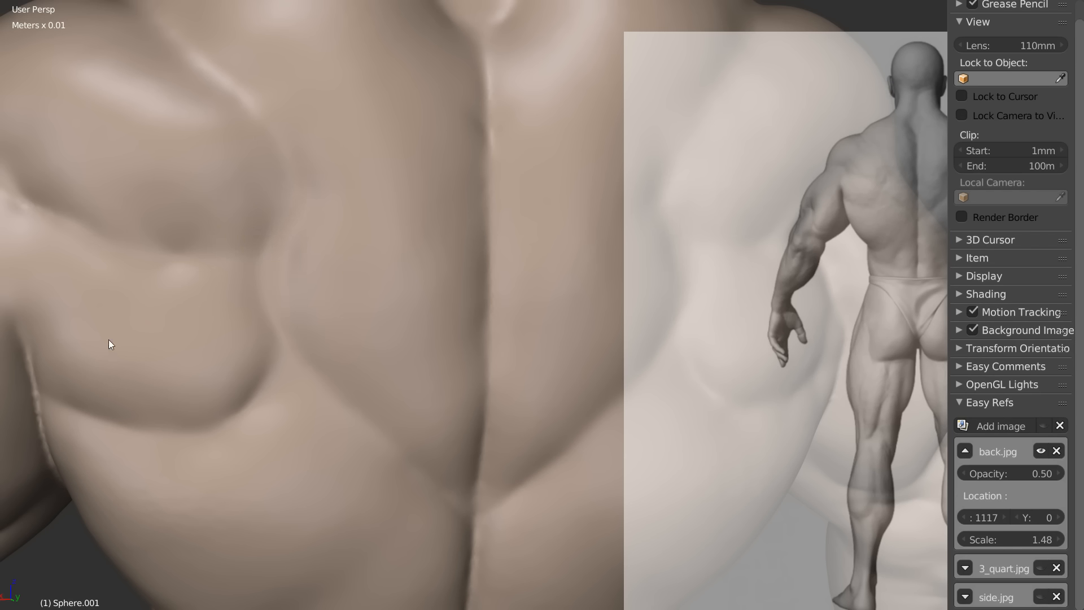
shift+middle_drag(422, 346, 361, 187)
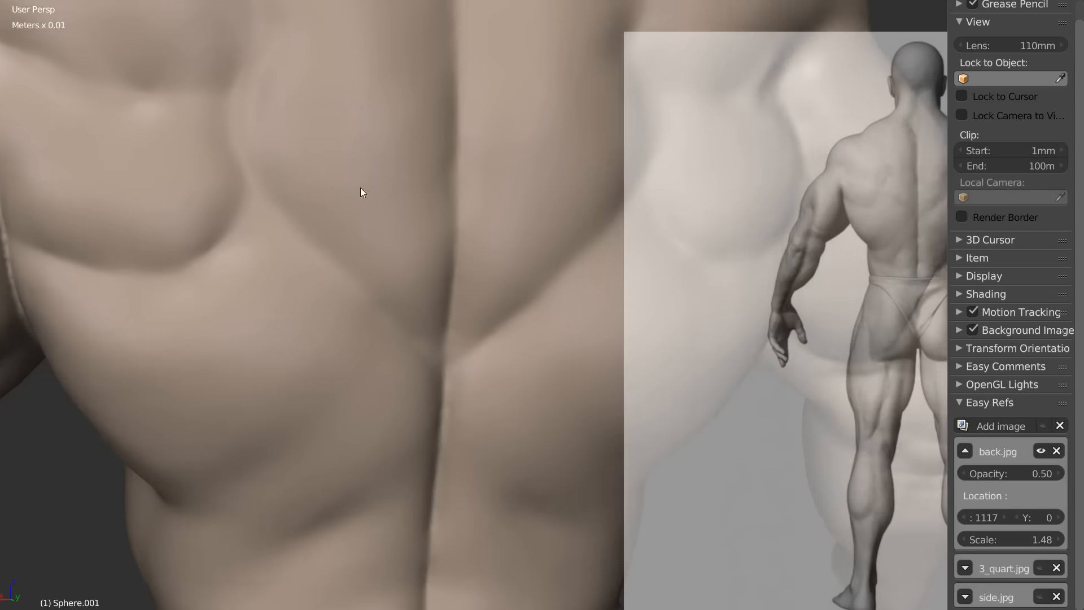
Step: Change the brush and build up a raised ridge just below the shoulder-blade muscle
scroll(360, 188, down, 2)
key(w)
click(338, 265)
mouse_move(338, 266)
middle_down()
mouse_move(263, 261)
mouse_move(225, 234)
middle_up()
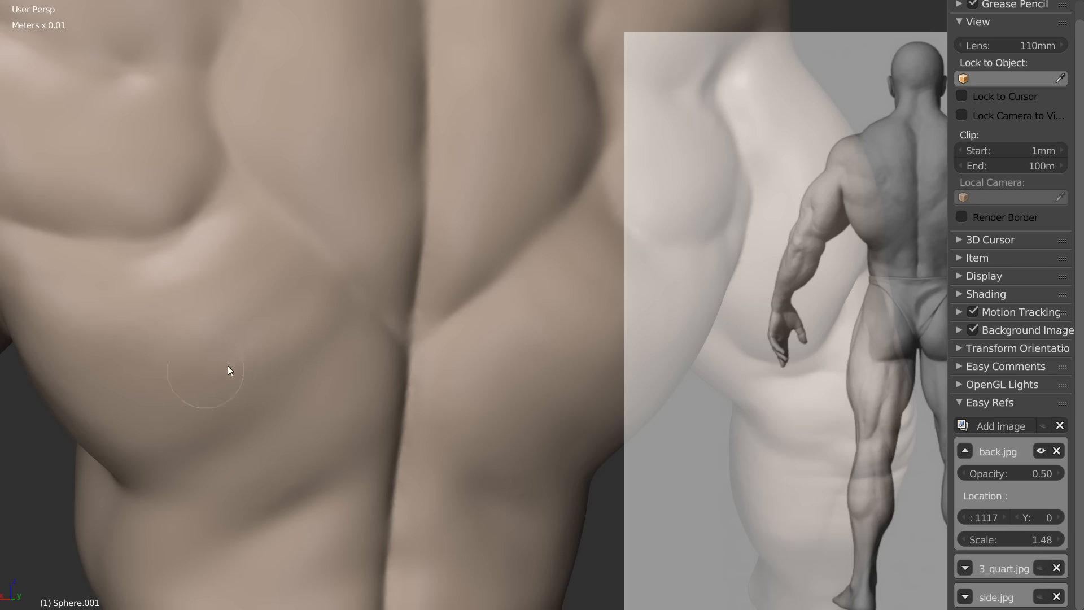
Step: Adjust the brush size and strength and shape the broad latissimus surface below the shoulder blade
scroll(293, 256, down, 1)
mouse_move(294, 321)
shift+middle_down()
mouse_move(294, 256)
mouse_move(321, 295)
mouse_move(401, 167)
shift+middle_up()
key(f)
click(347, 289)
key(shift+f)
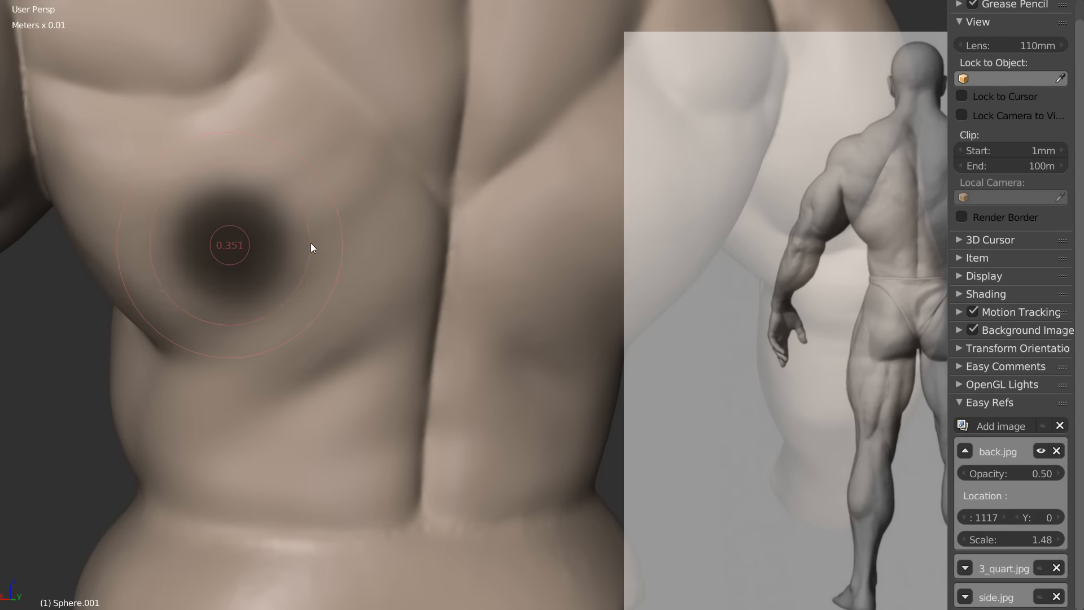
click(318, 241)
mouse_move(402, 209)
middle_down()
mouse_move(357, 263)
mouse_move(331, 269)
middle_up()
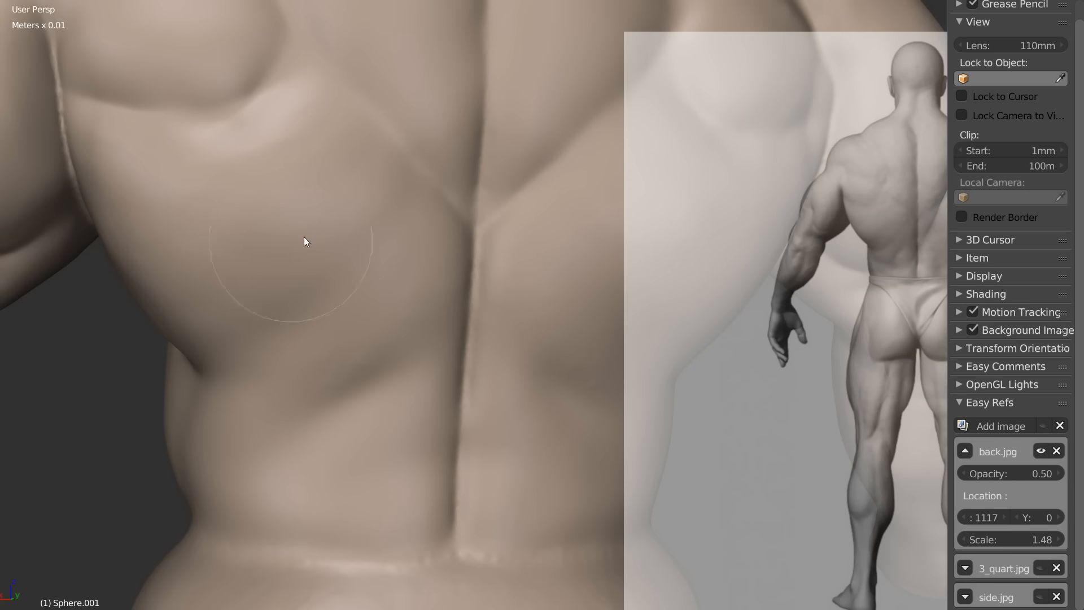
Step: Change the brush and sharpen the crease at the latissimus's lower outer tip, undoing an unwanted stroke
shift+middle_drag(333, 263, 302, 169)
mouse_move(285, 247)
middle_down()
mouse_move(258, 256)
mouse_move(370, 244)
mouse_move(301, 249)
mouse_move(298, 228)
middle_up()
key(w)
drag(219, 227, 216, 227)
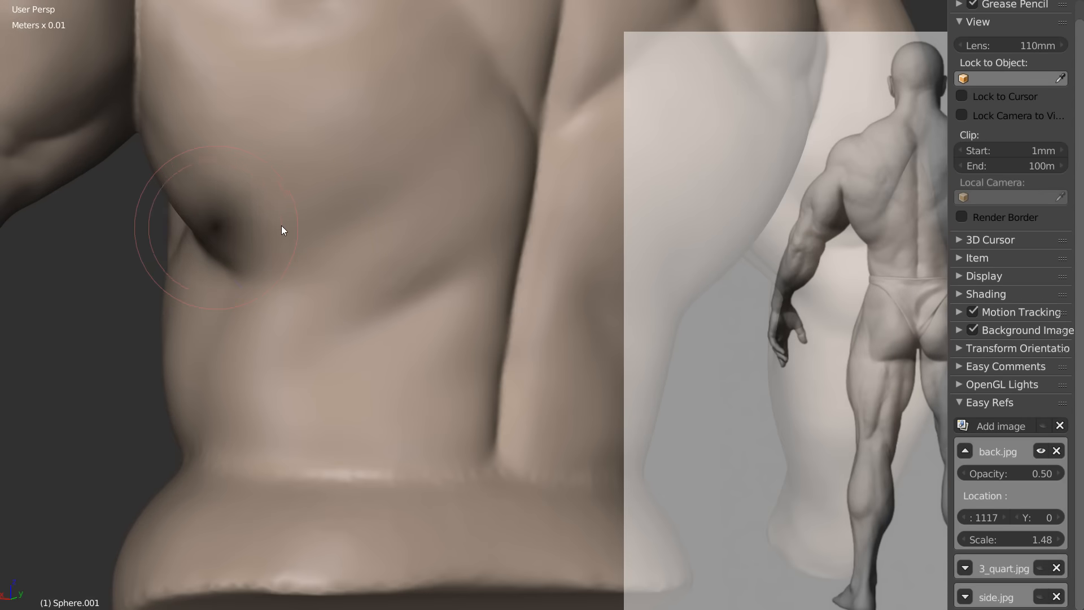
key(ctrl+z)
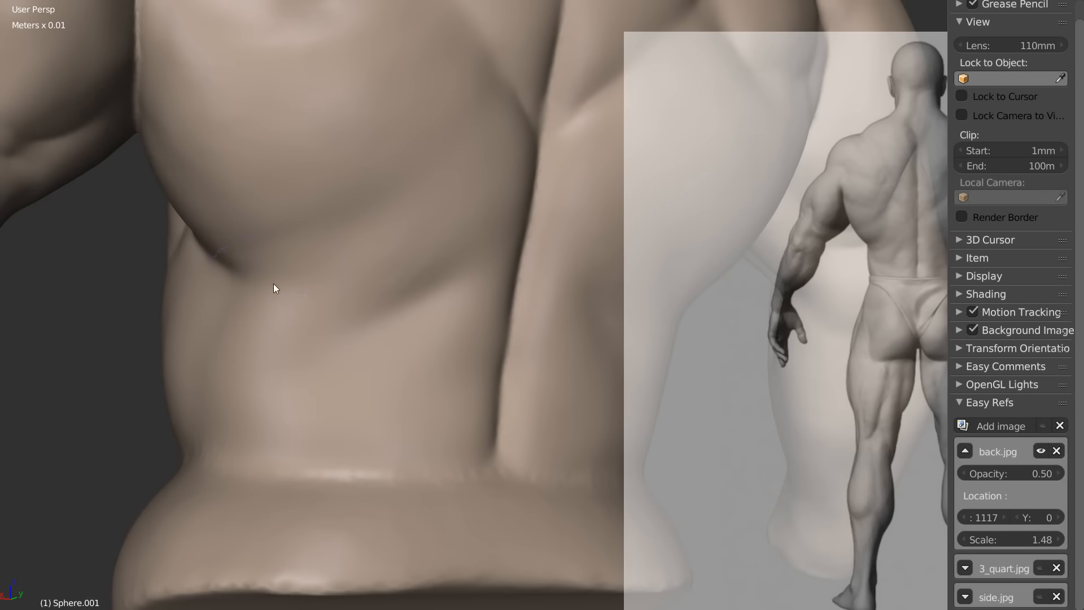
middle_drag(398, 234, 200, 269)
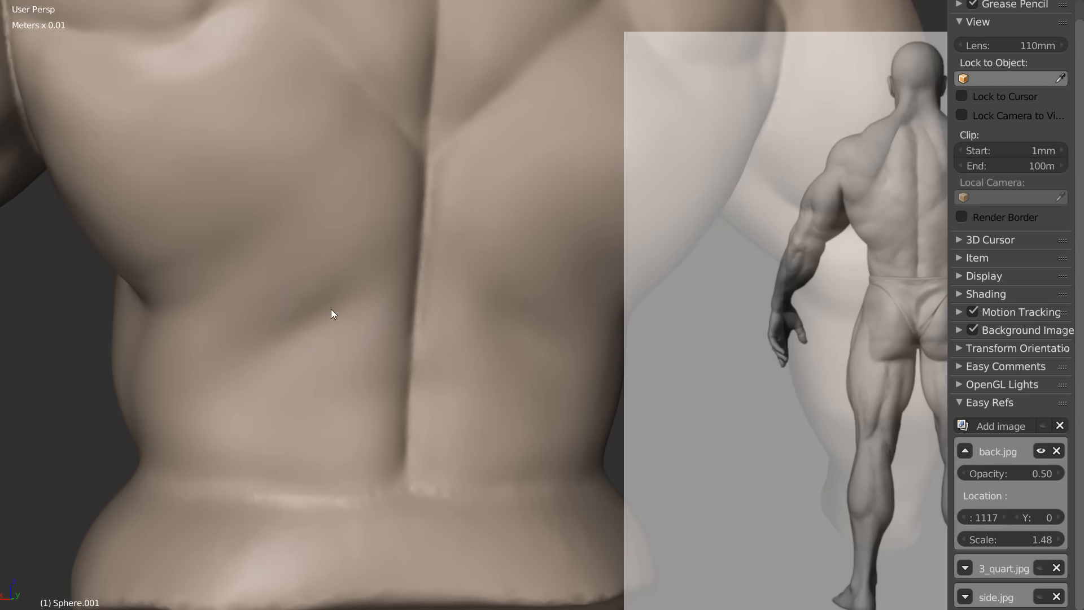
Step: Carve curved muscle folds across the lower back, below the latissimus and beside the spine groove
middle_drag(357, 286, 279, 304)
mouse_move(151, 373)
shift+middle_down()
mouse_move(230, 296)
mouse_move(154, 299)
shift+middle_up()
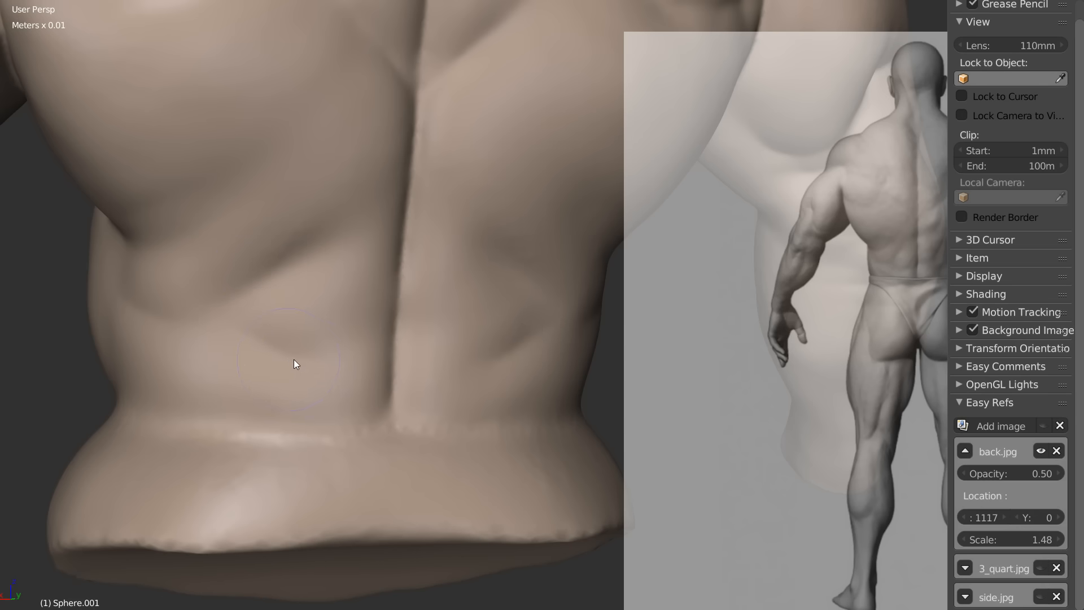
mouse_move(355, 345)
middle_down()
mouse_move(326, 269)
mouse_move(286, 293)
mouse_move(380, 205)
mouse_move(311, 232)
mouse_move(311, 287)
mouse_move(297, 215)
middle_up()
scroll(346, 181, down, 2)
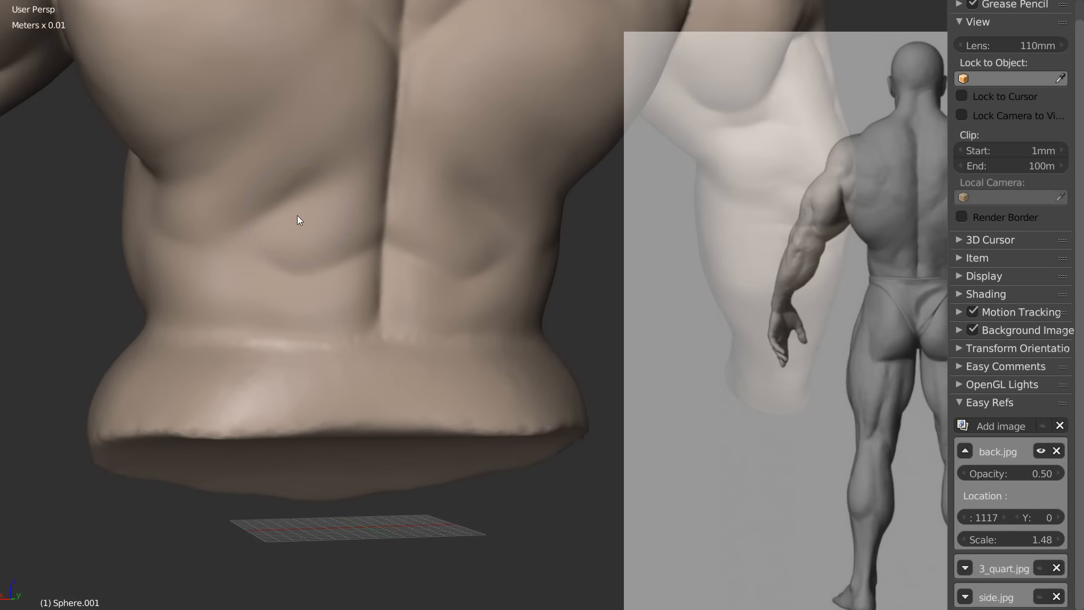
Step: Resize the brush and refine the lower-back folds from the spine groove out toward the waist
scroll(294, 300, up, 1)
key(f)
click(309, 295)
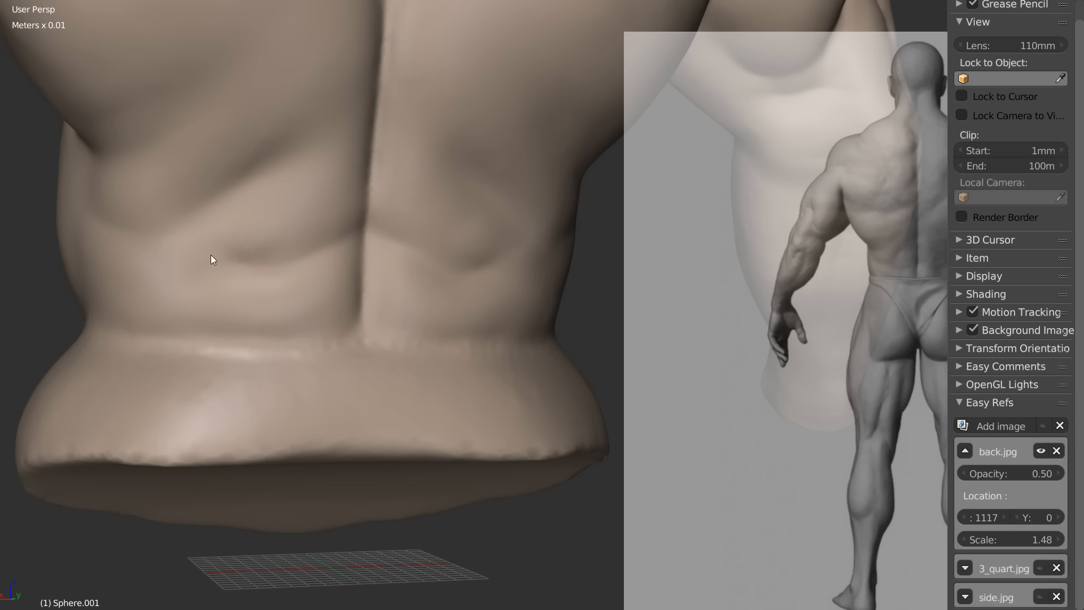
mouse_move(193, 300)
middle_down()
mouse_move(339, 273)
mouse_move(325, 214)
middle_up()
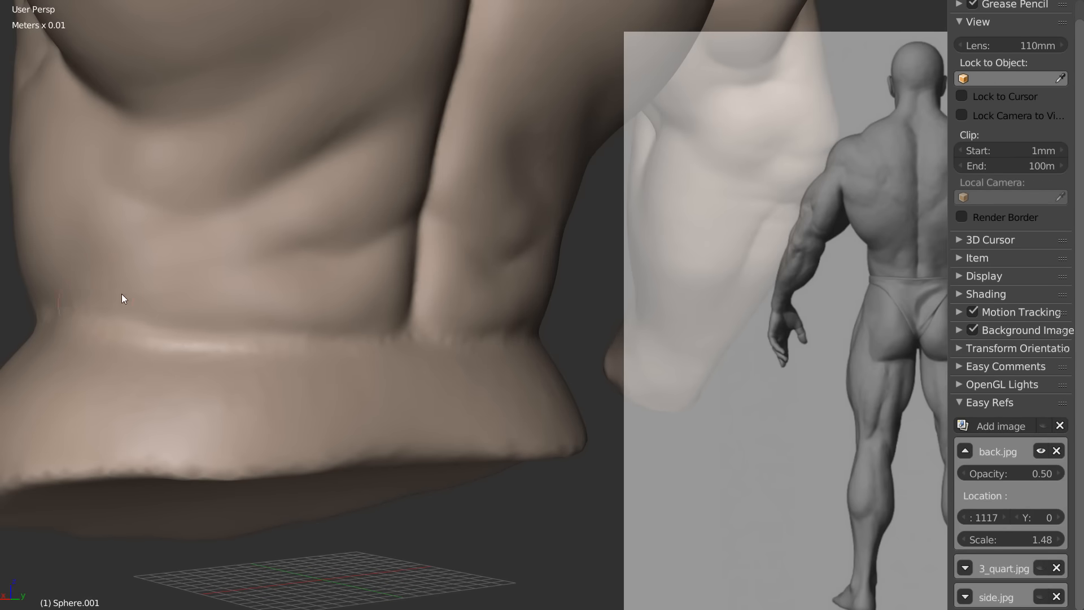
mouse_move(366, 204)
middle_down()
mouse_move(322, 221)
mouse_move(412, 240)
middle_up()
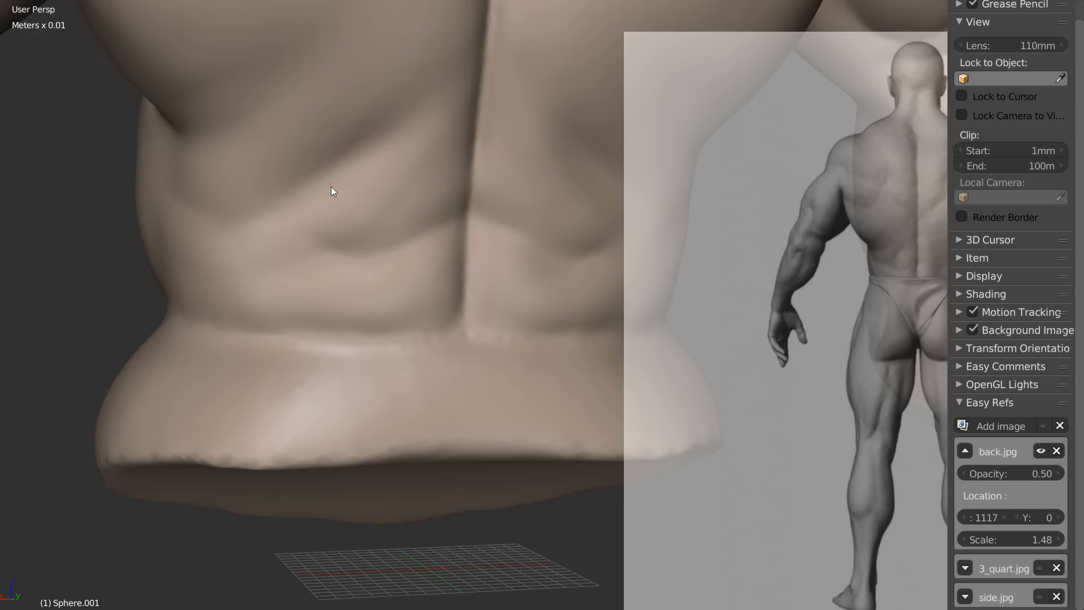
Step: Carve the latissimus's diagonal lower edge from the trapezius tip at the spine out toward the flank
scroll(350, 211, up, 3)
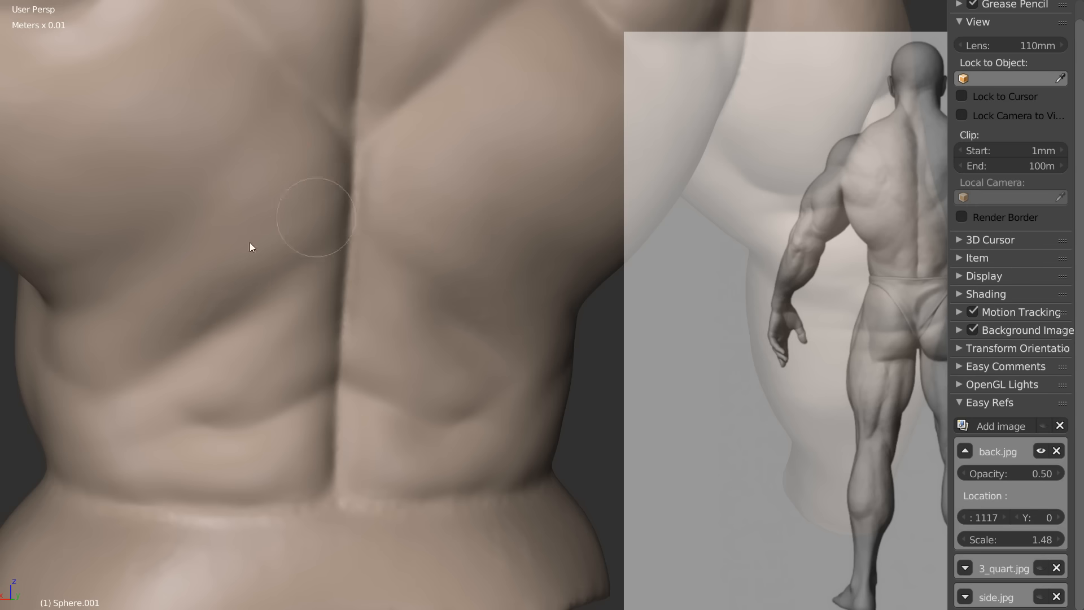
scroll(288, 171, up, 3)
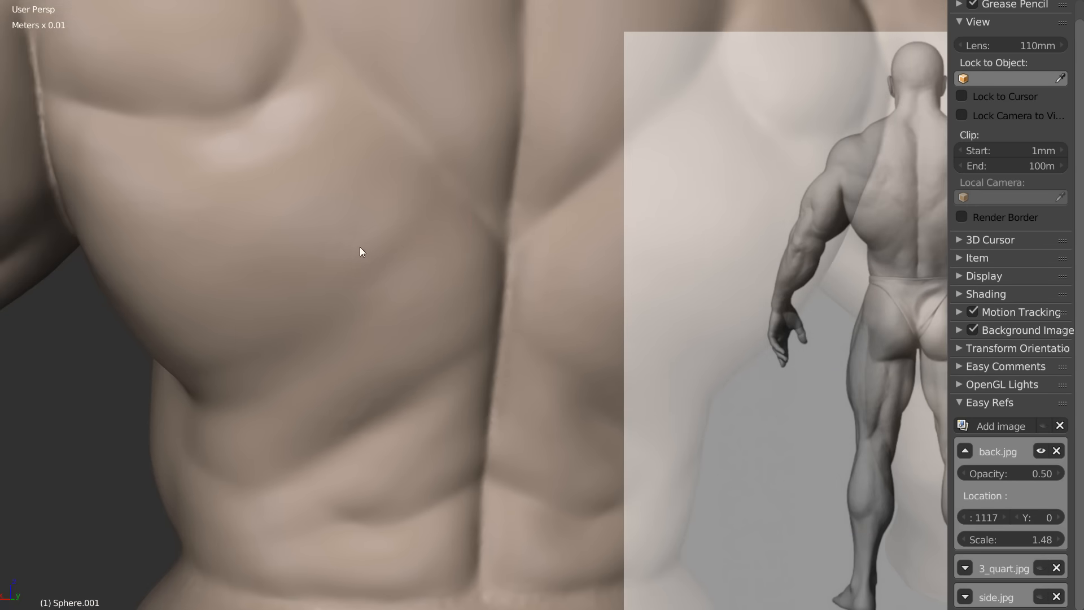
scroll(361, 251, down, 4)
scroll(293, 227, up, 1)
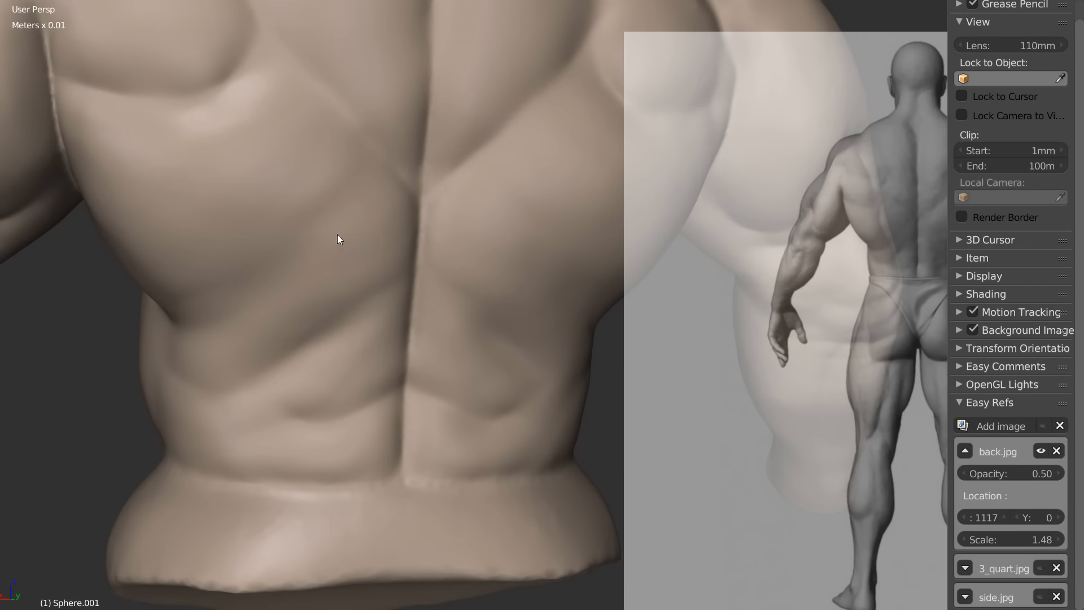
scroll(324, 209, up, 1)
scroll(355, 203, up, 1)
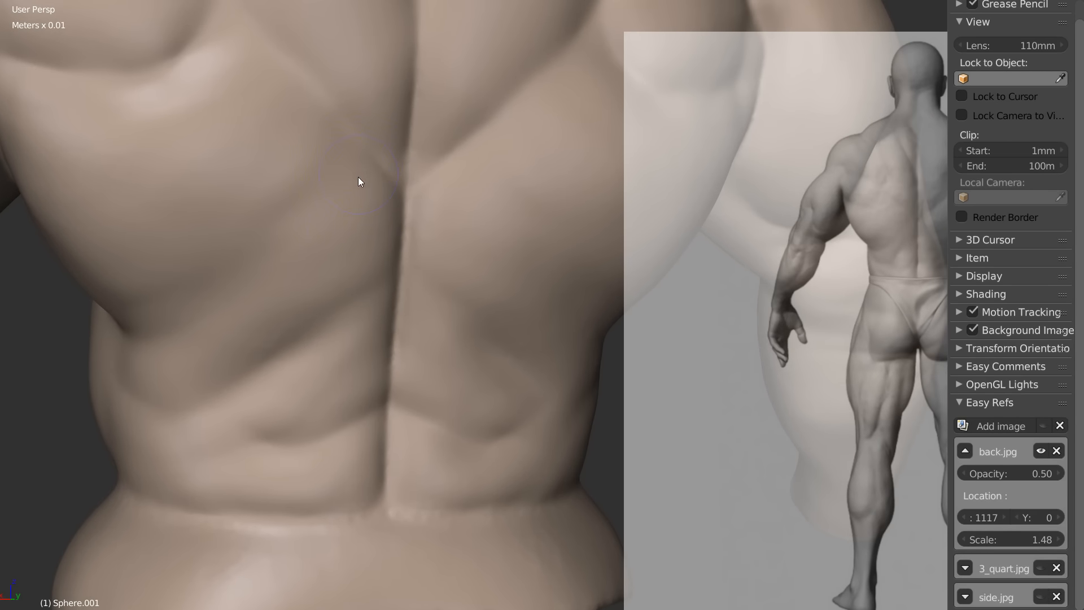
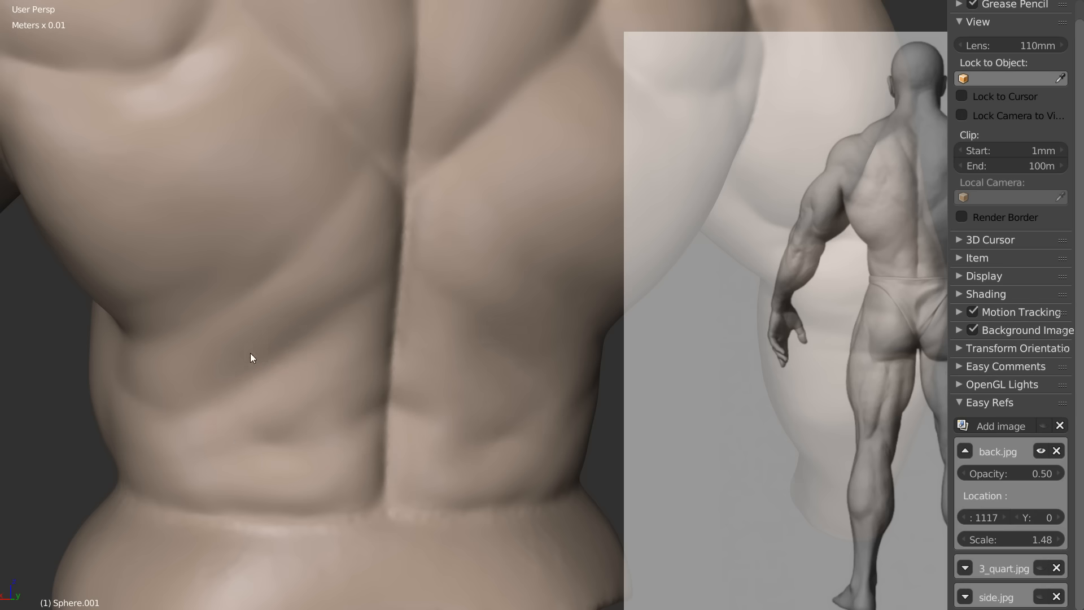
Step: Refine the diagonal latissimus edge and lower-back folds, comparing the whole back against the back reference
shift+middle_drag(276, 343, 219, 283)
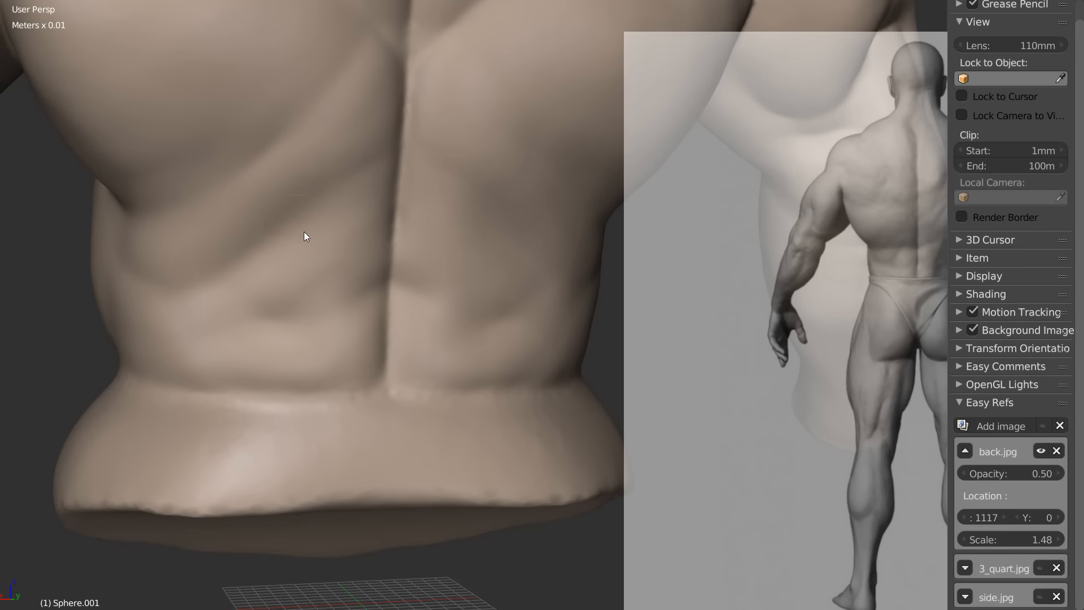
shift+middle_drag(265, 198, 296, 283)
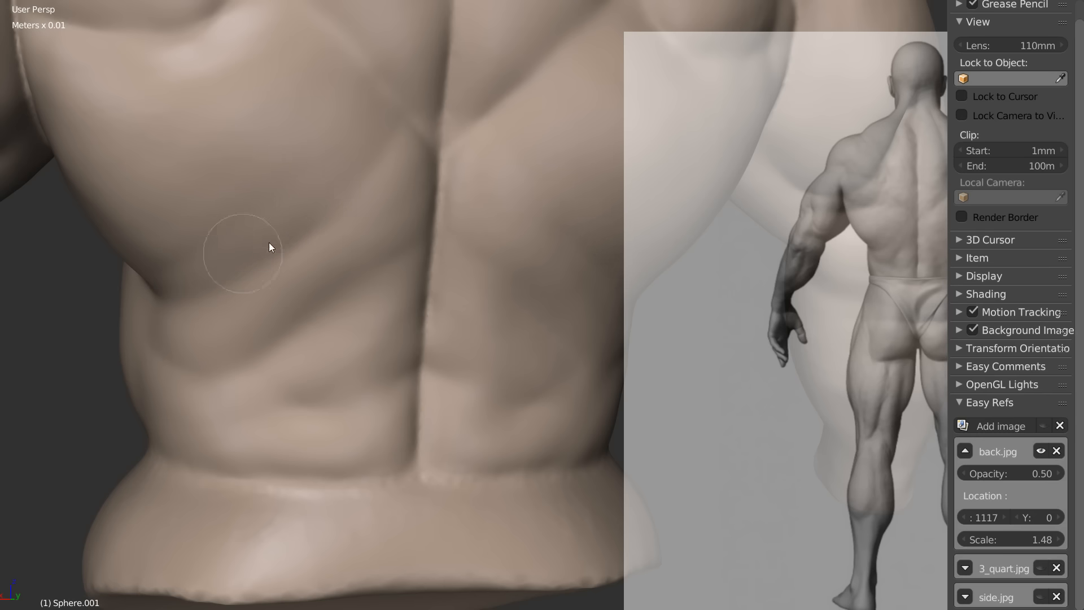
scroll(410, 161, up, 3)
scroll(354, 288, up, 2)
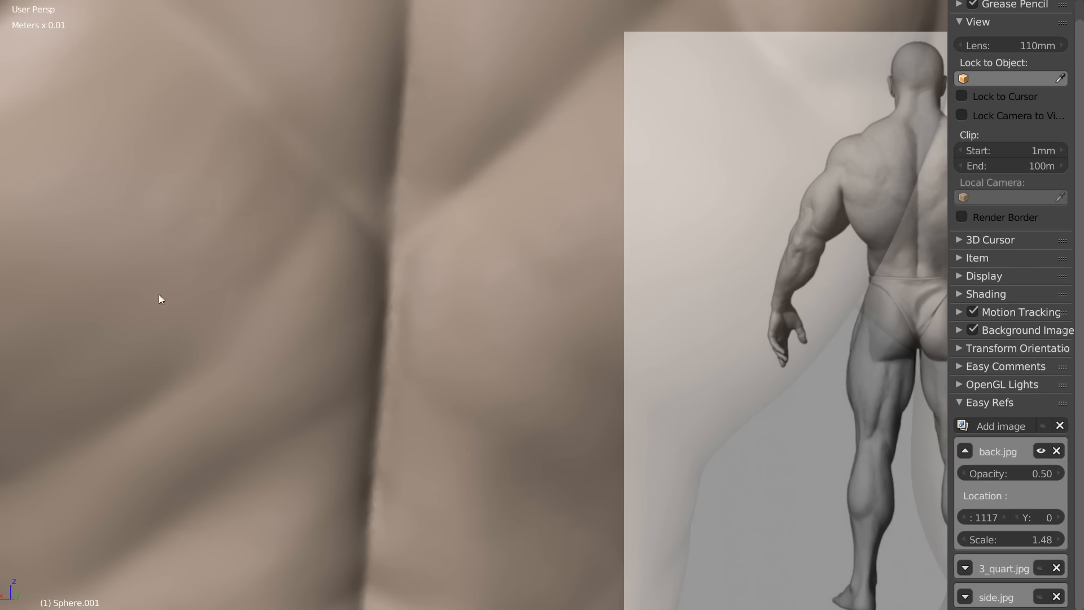
scroll(187, 276, down, 6)
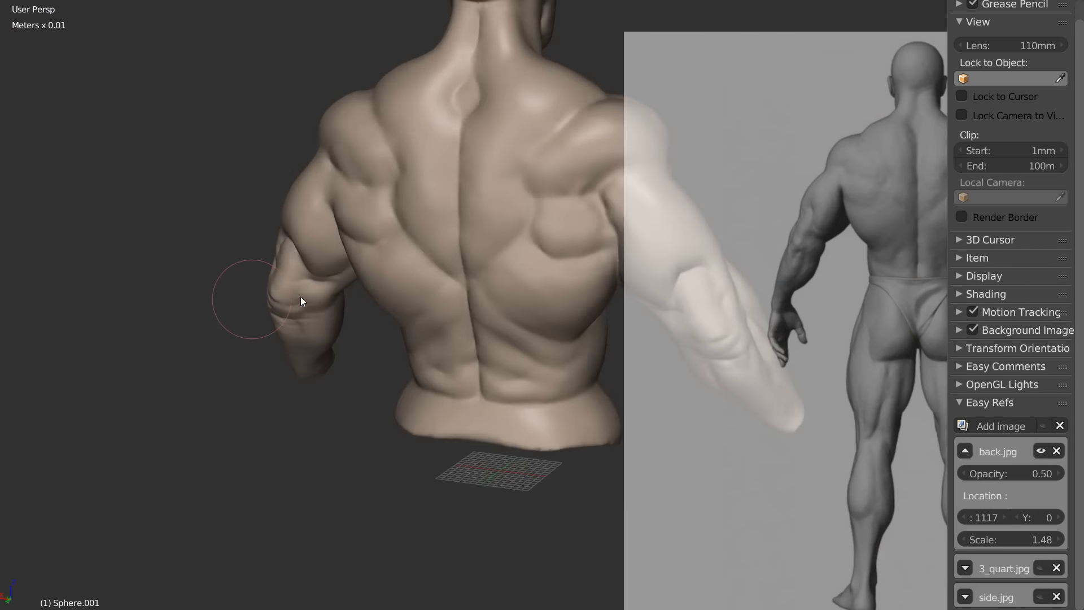
Step: Refine the lower trapezius where its two halves taper to a point at the spine groove
middle_drag(300, 296, 282, 239)
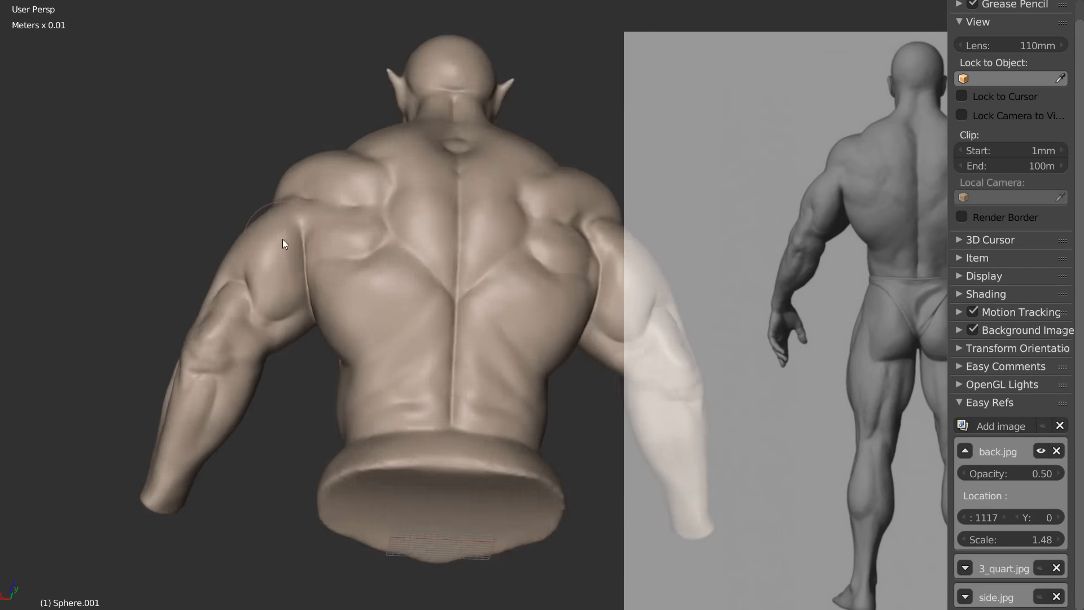
scroll(290, 283, up, 2)
scroll(289, 283, up, 3)
scroll(319, 248, up, 2)
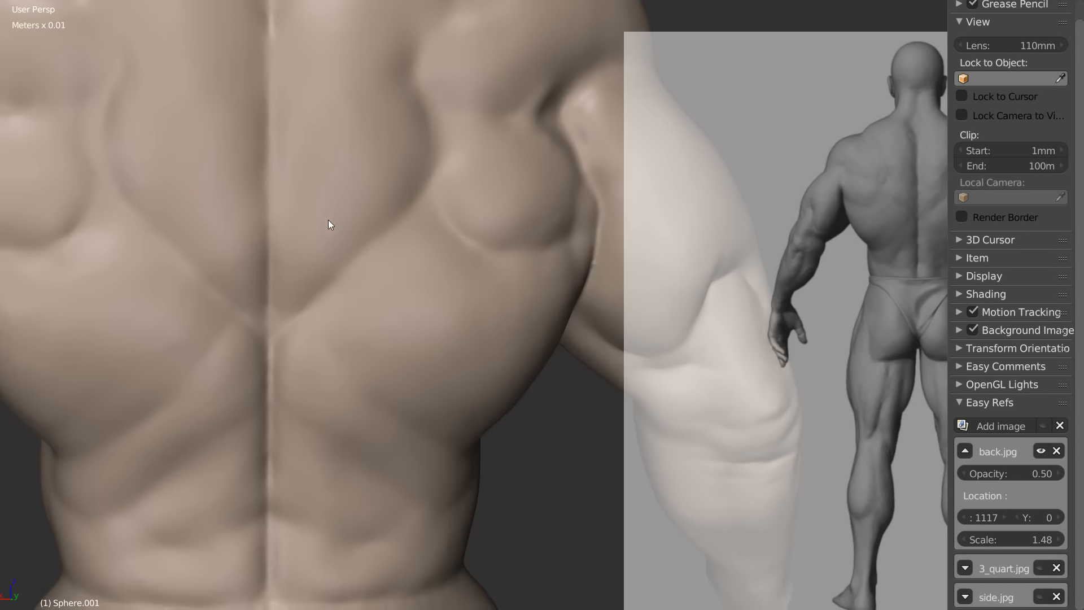
scroll(254, 218, up, 2)
scroll(310, 203, up, 2)
scroll(294, 216, down, 2)
scroll(294, 203, up, 2)
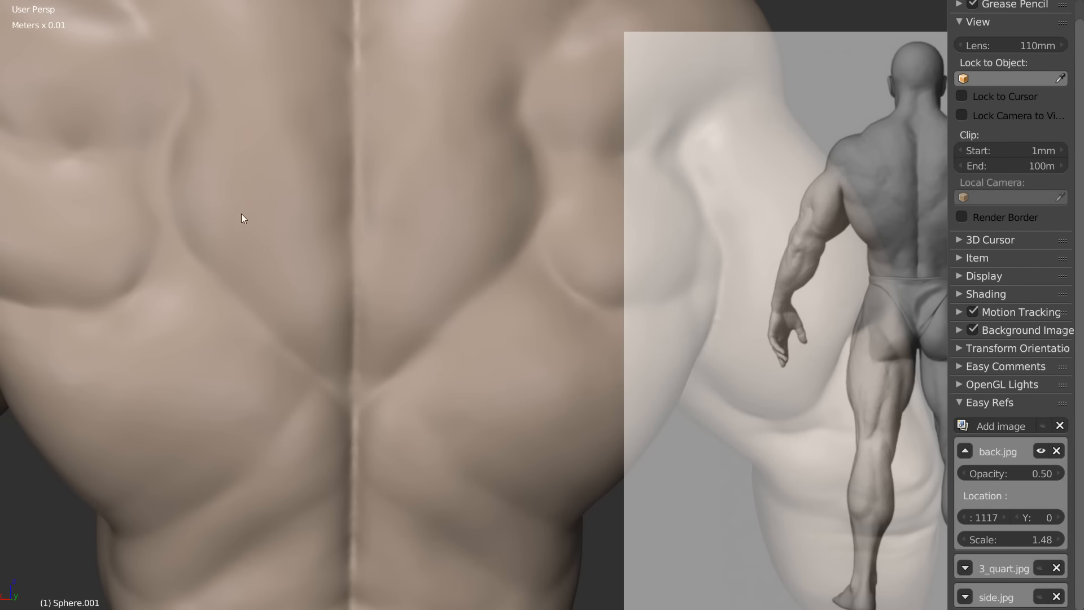
Step: Soften and shape the upper trapezius along the inner edge of the shoulder blade, beside the spine groove
scroll(316, 179, down, 2)
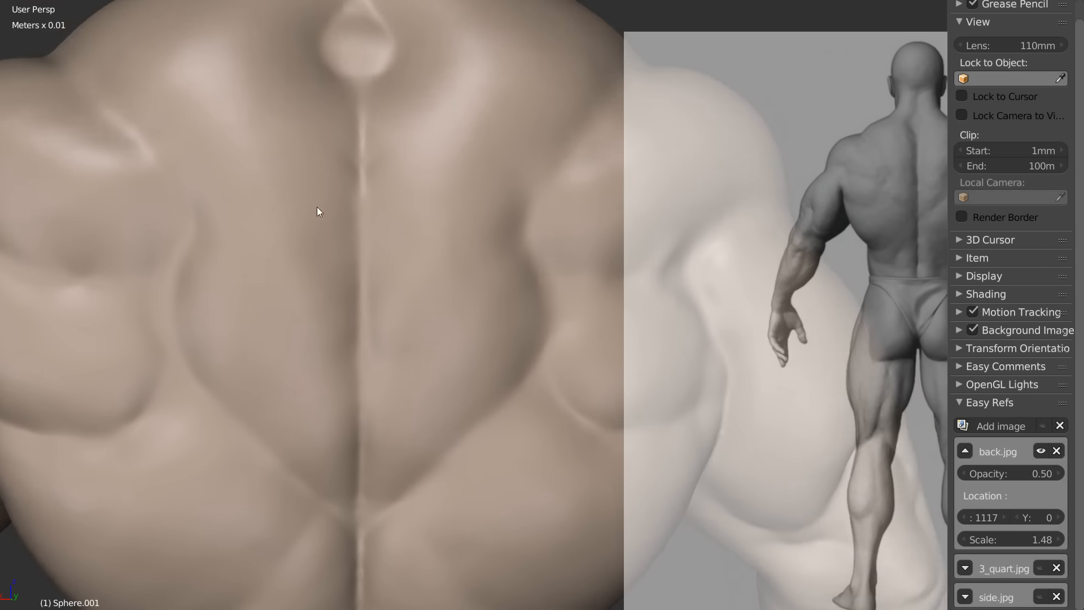
scroll(322, 214, up, 1)
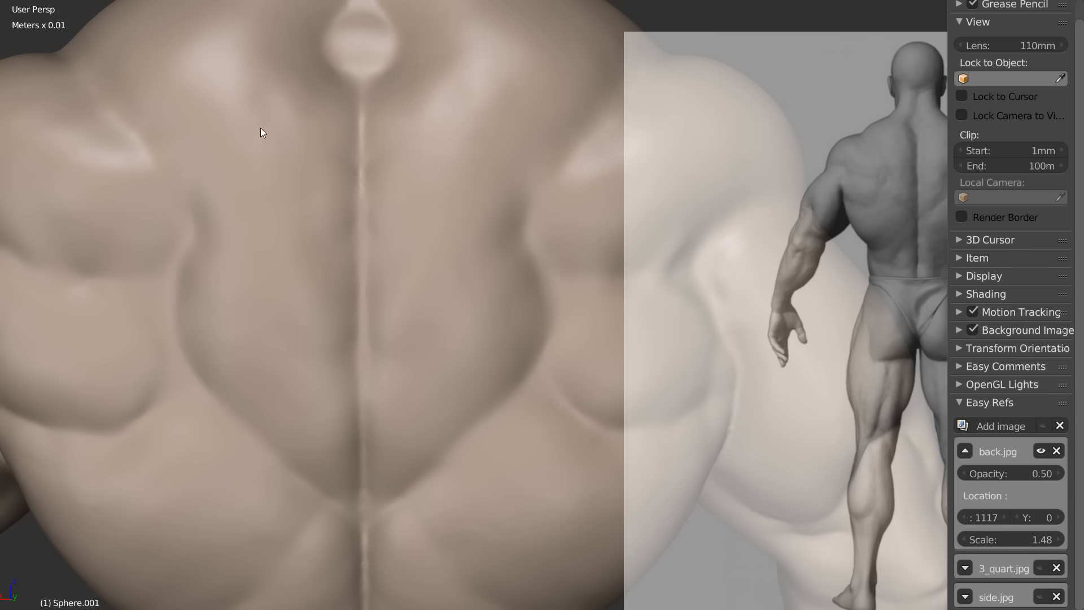
middle_drag(244, 178, 272, 173)
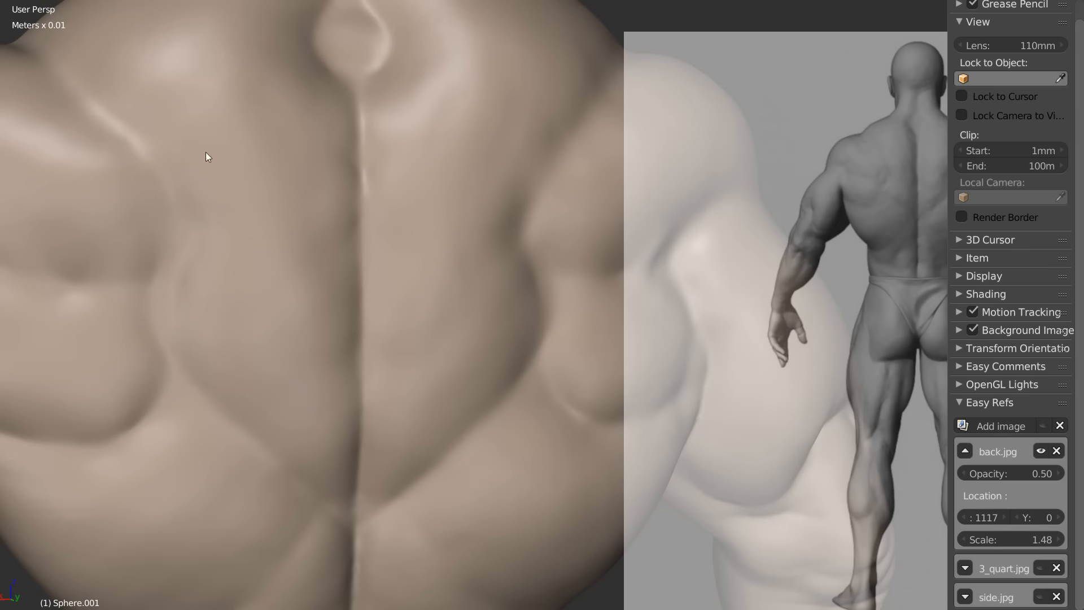
mouse_move(196, 186)
middle_down()
mouse_move(226, 192)
mouse_move(249, 181)
middle_up()
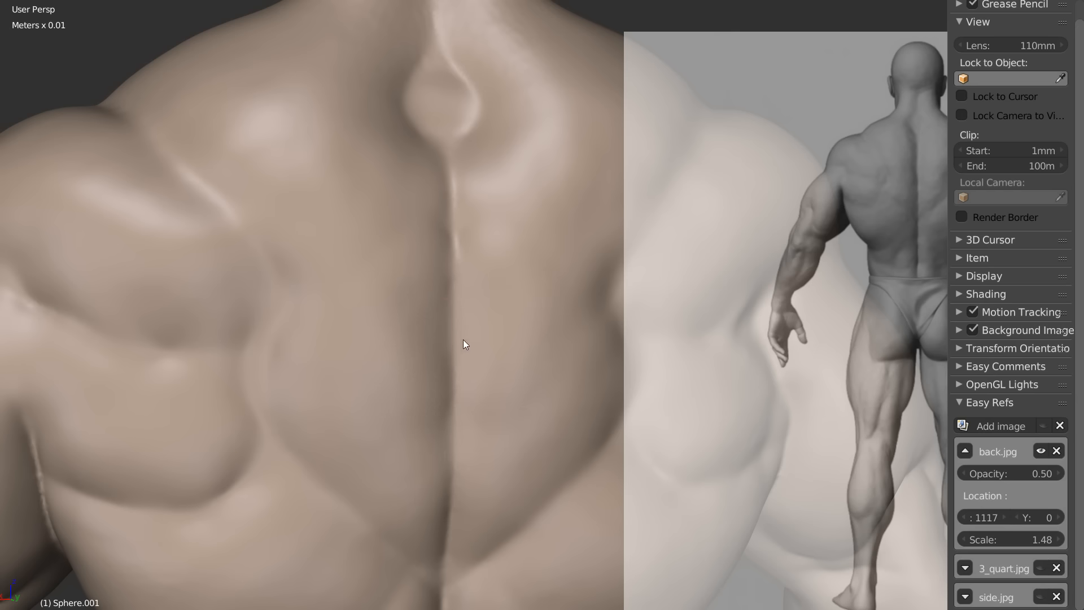
middle_drag(463, 340, 298, 293)
mouse_move(337, 369)
middle_down()
mouse_move(322, 277)
mouse_move(336, 274)
middle_up()
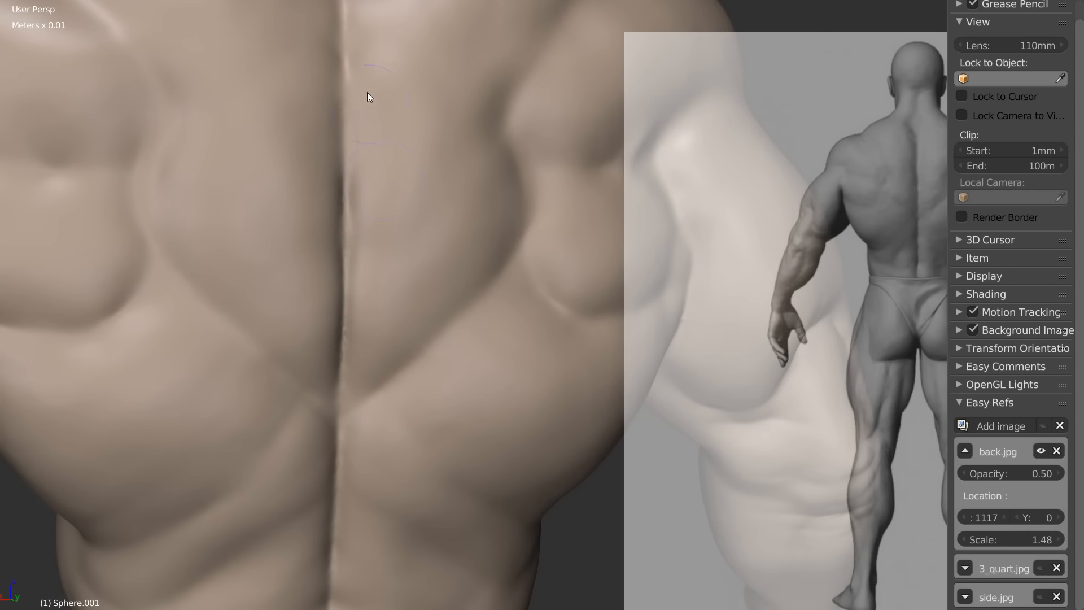
Step: Change the brush, turn off X symmetry and carve an irregular, slightly wavy line into the upper spine groove
shift+middle_drag(367, 92, 389, 215)
key(w)
click(310, 297)
right_click(400, 258)
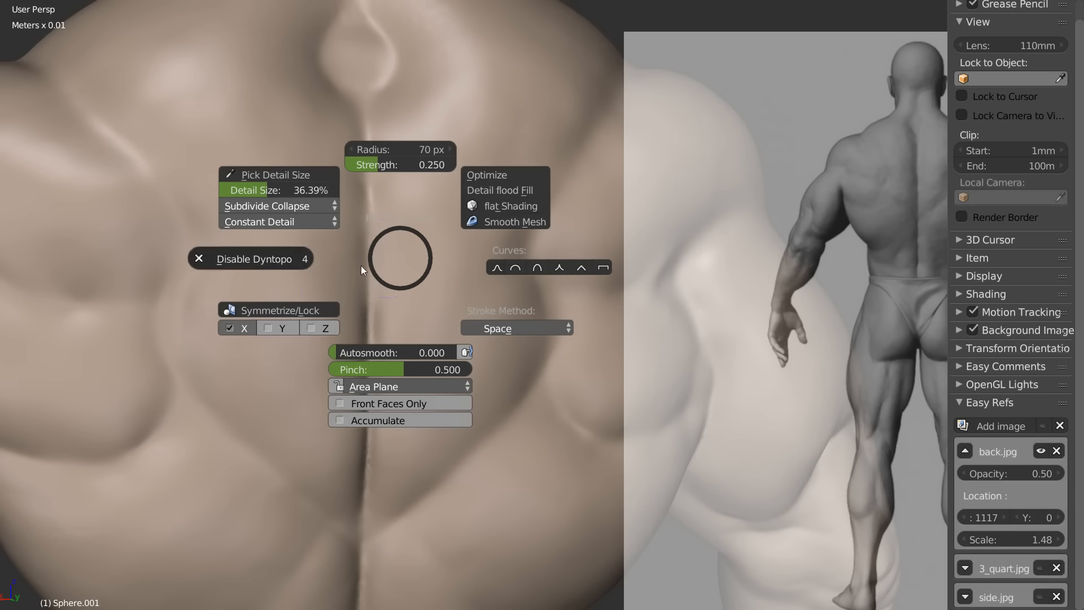
click(228, 328)
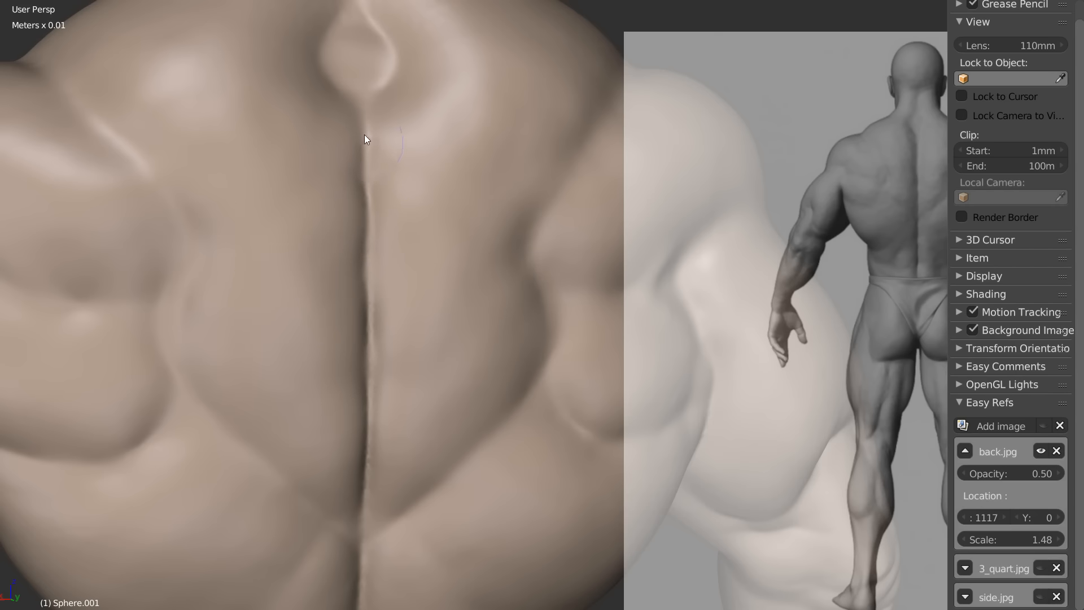
shift+middle_drag(366, 469, 357, 255)
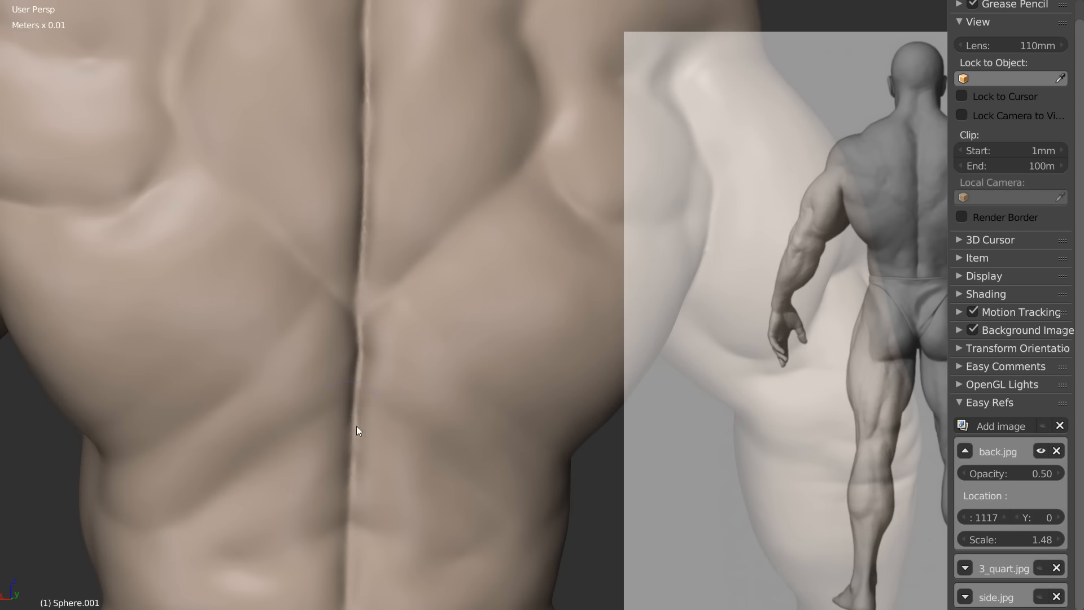
mouse_move(355, 458)
shift+middle_down()
mouse_move(338, 159)
mouse_move(349, 225)
shift+middle_up()
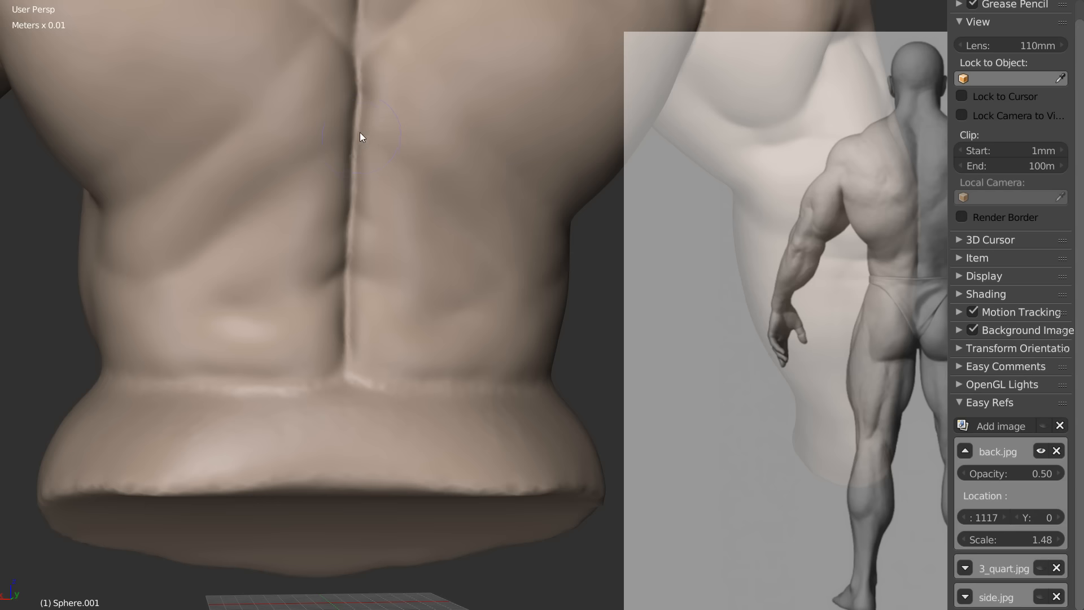
Step: Continue the asymmetric spine groove through the lower back and rework it up toward the base of the neck
shift+middle_drag(374, 151, 377, 165)
shift+drag(364, 147, 369, 143)
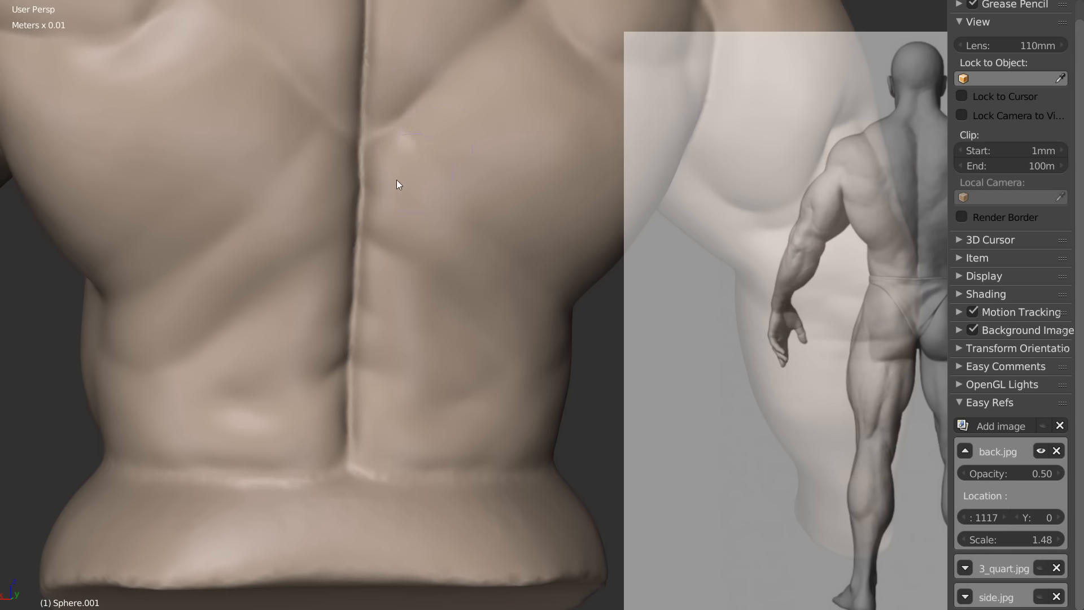
shift+middle_drag(343, 112, 392, 180)
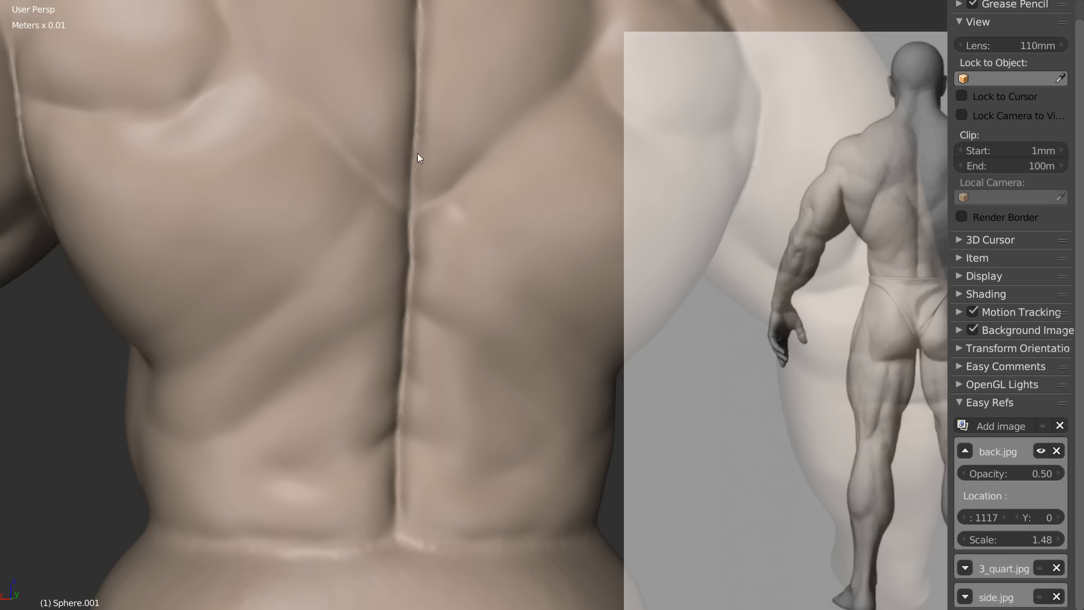
shift+middle_drag(412, 90, 339, 232)
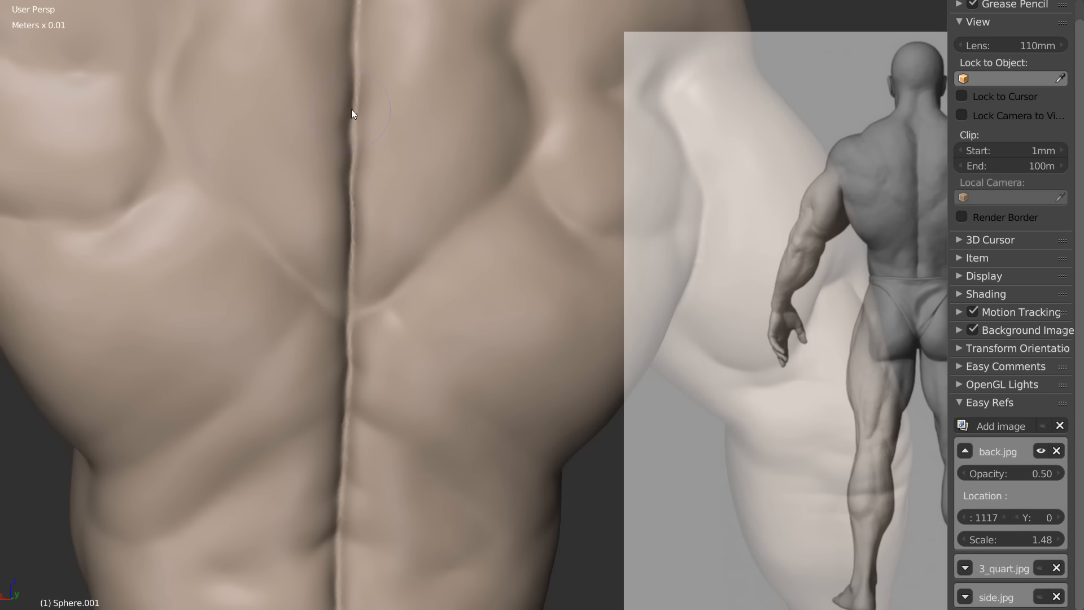
shift+middle_drag(349, 69, 335, 234)
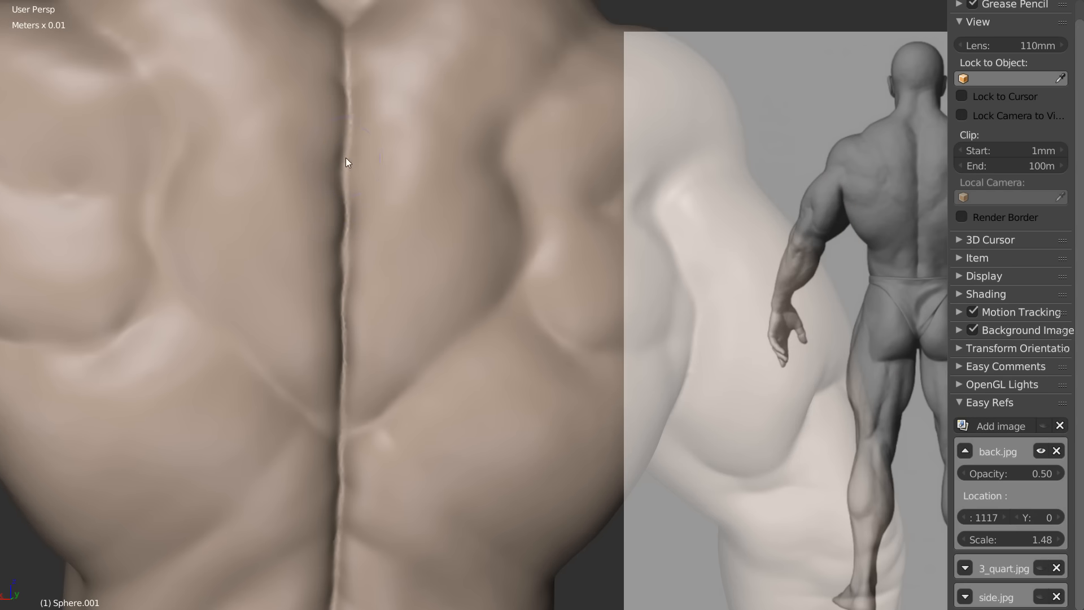
scroll(336, 202, down, 5)
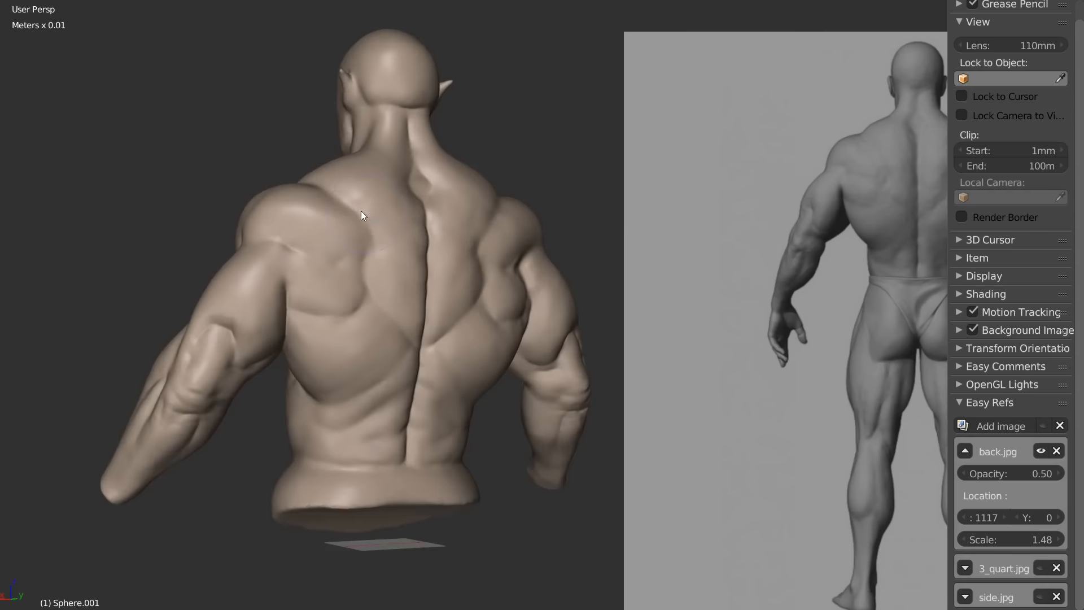
scroll(358, 213, up, 4)
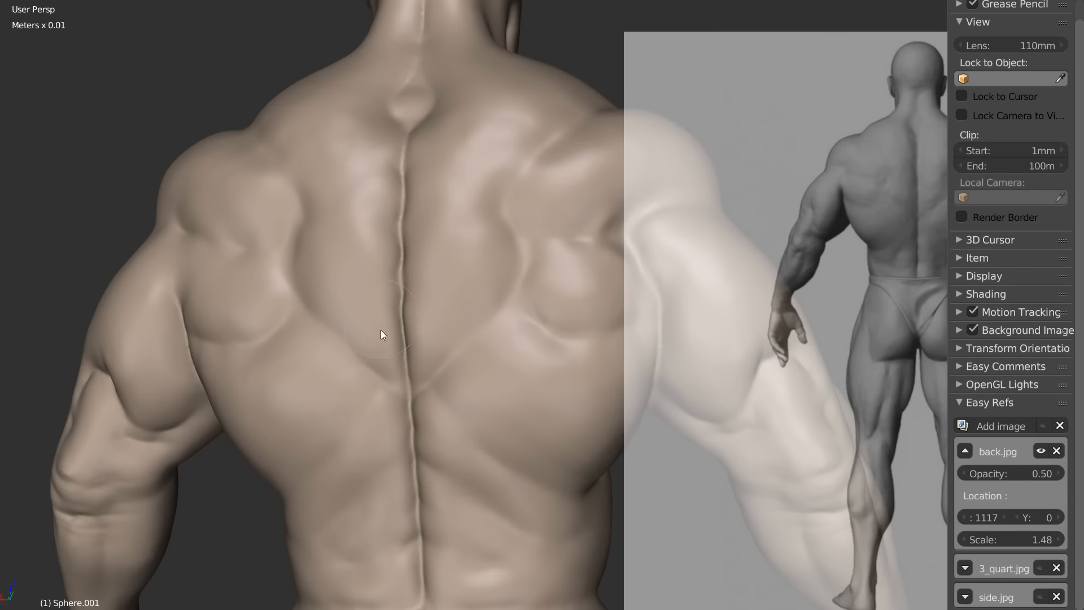
mouse_move(340, 298)
middle_down()
mouse_move(378, 300)
mouse_move(395, 142)
middle_up()
scroll(375, 245, up, 3)
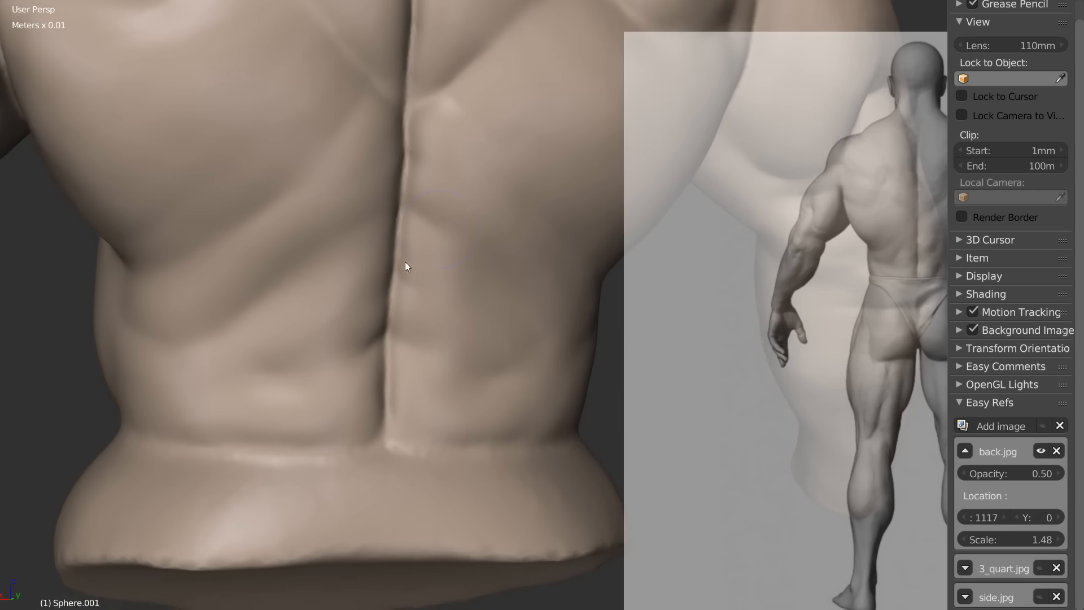
middle_drag(353, 249, 372, 228)
Step: Turn X symmetry back on and define the lower-back folds beside the spine, just above the waist
right_click(408, 259)
click(234, 335)
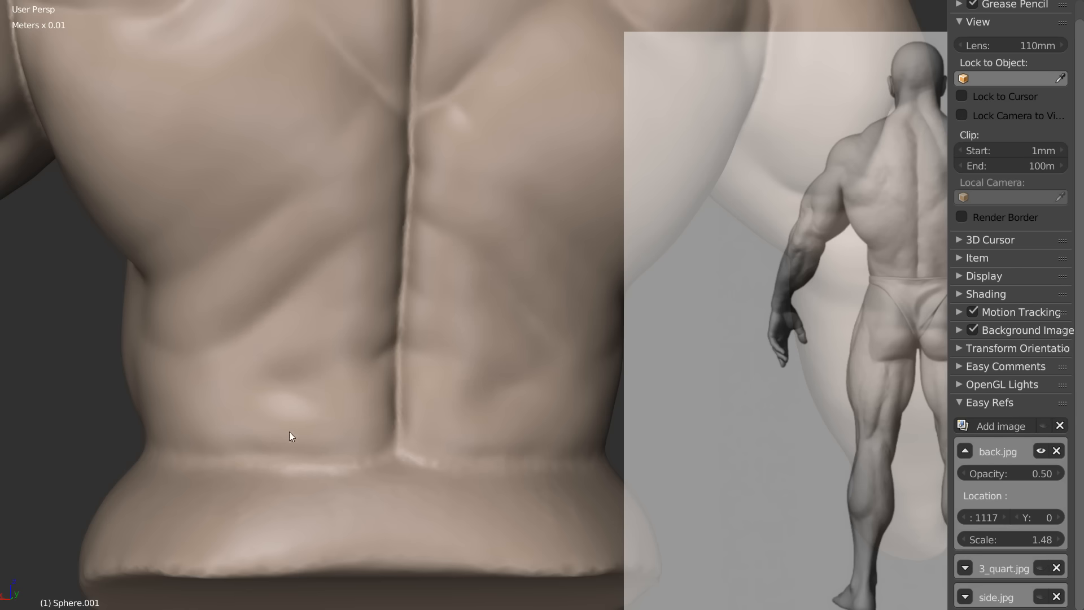
shift+middle_drag(302, 336, 297, 297)
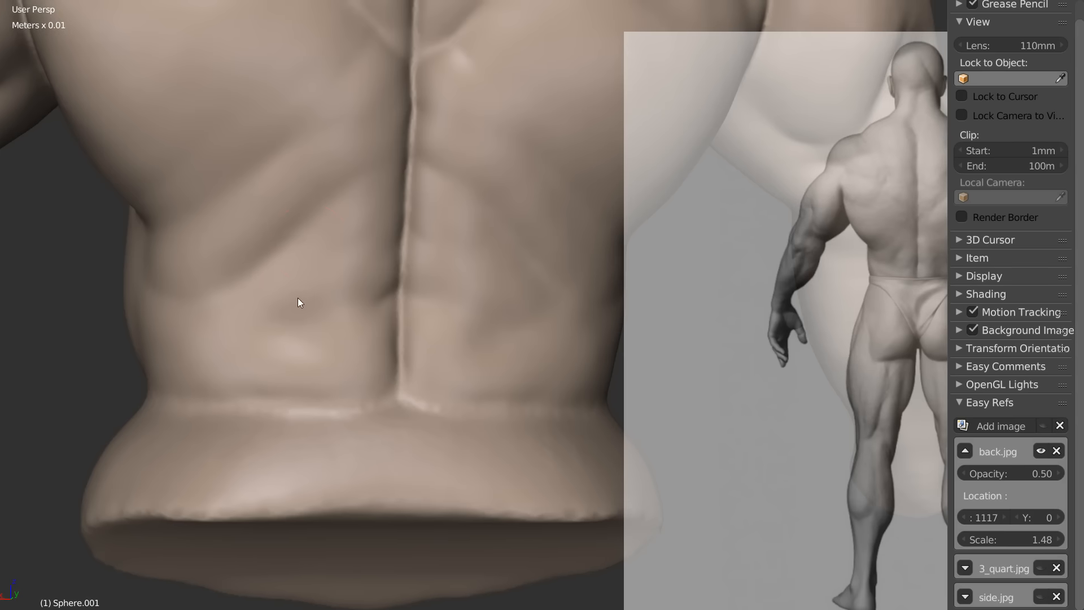
scroll(271, 333, up, 1)
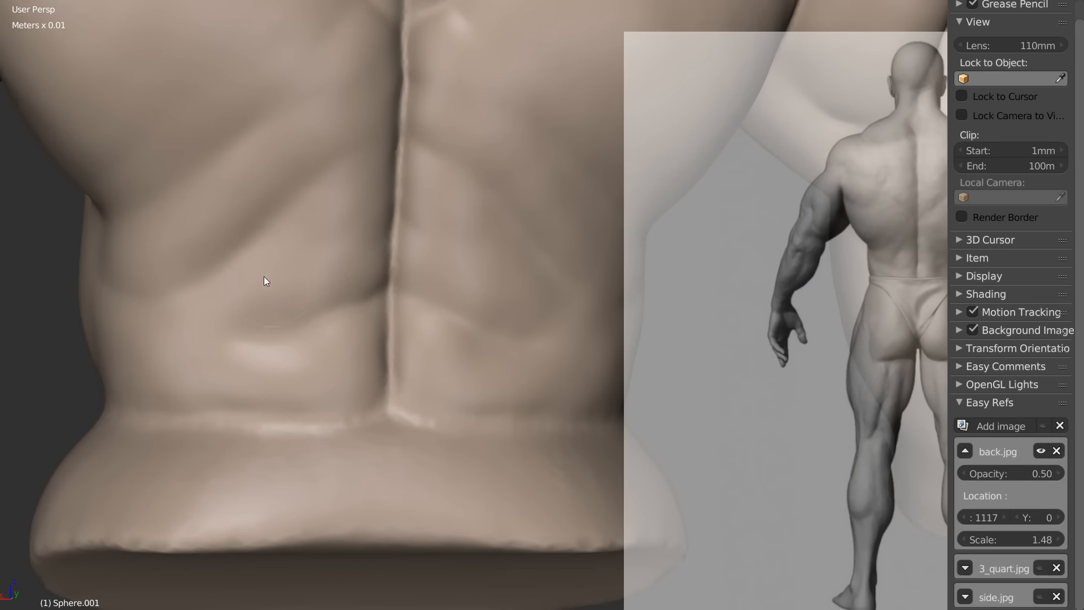
scroll(265, 280, down, 5)
middle_drag(293, 256, 351, 303)
scroll(351, 303, down, 4)
scroll(351, 307, up, 6)
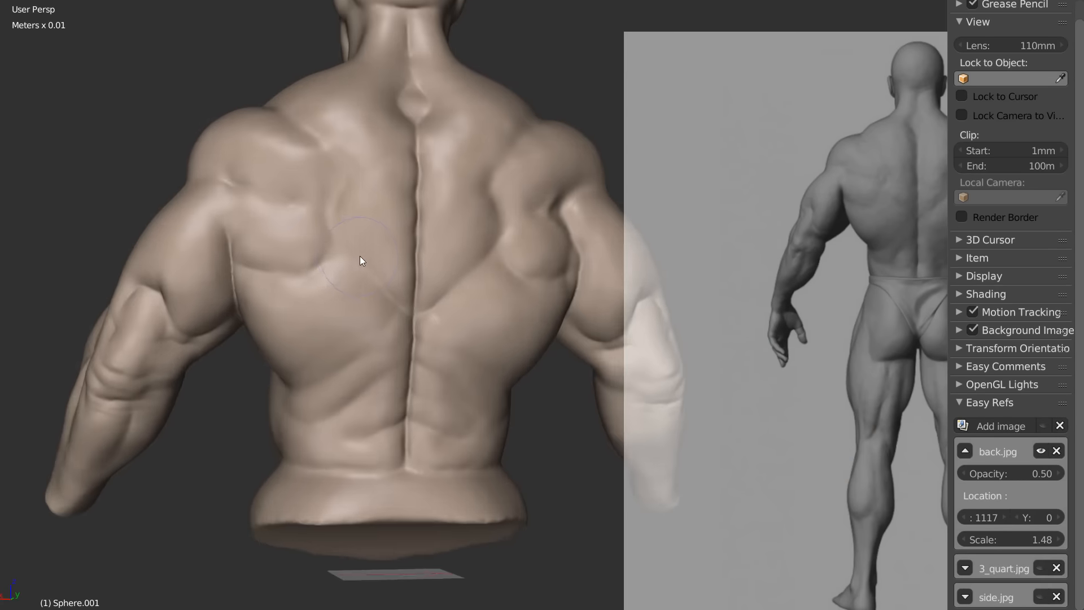
Step: Carve the lower edge of the triceps along the back of the upper arm toward the armpit
scroll(339, 271, down, 2)
mouse_move(303, 300)
middle_down()
mouse_move(246, 291)
mouse_move(338, 208)
middle_up()
scroll(258, 301, up, 2)
scroll(325, 229, up, 5)
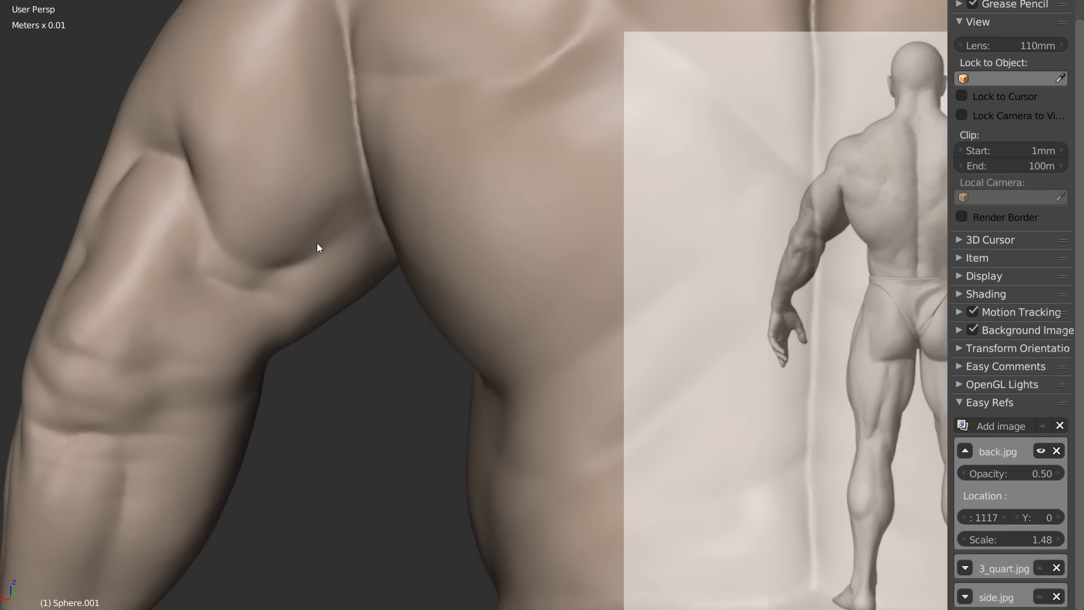
mouse_move(354, 179)
mouse_down()
mouse_move(313, 253)
mouse_move(351, 202)
mouse_up()
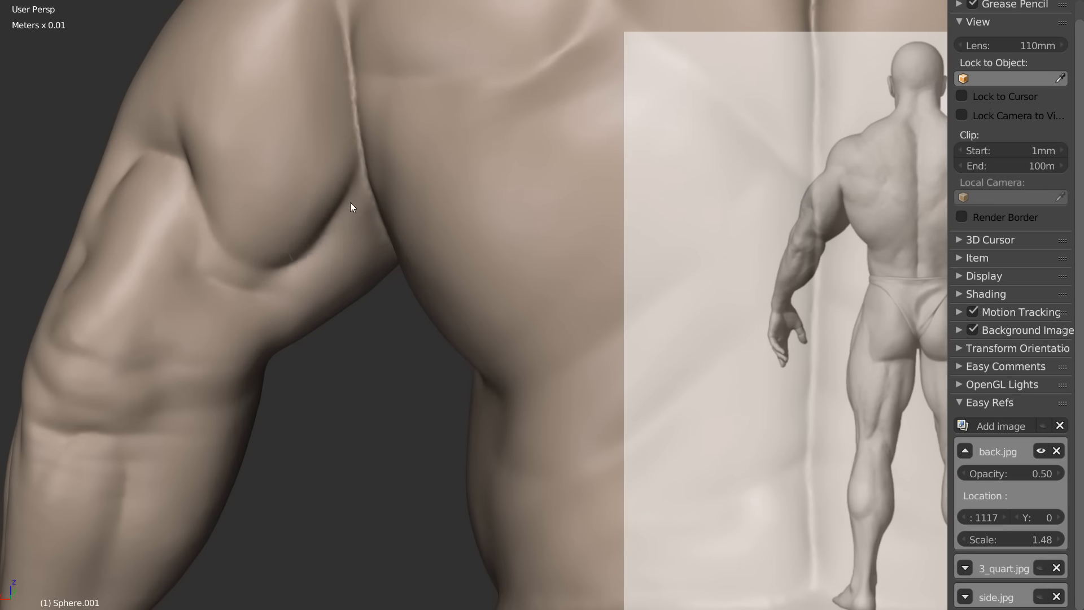
middle_drag(316, 262, 362, 272)
drag(363, 271, 380, 338)
Step: Change and enlarge the brush, and shape the inner upper arm between the triceps edge and the armpit crease
mouse_move(354, 344)
middle_down()
mouse_move(374, 253)
mouse_move(331, 244)
middle_up()
key(w)
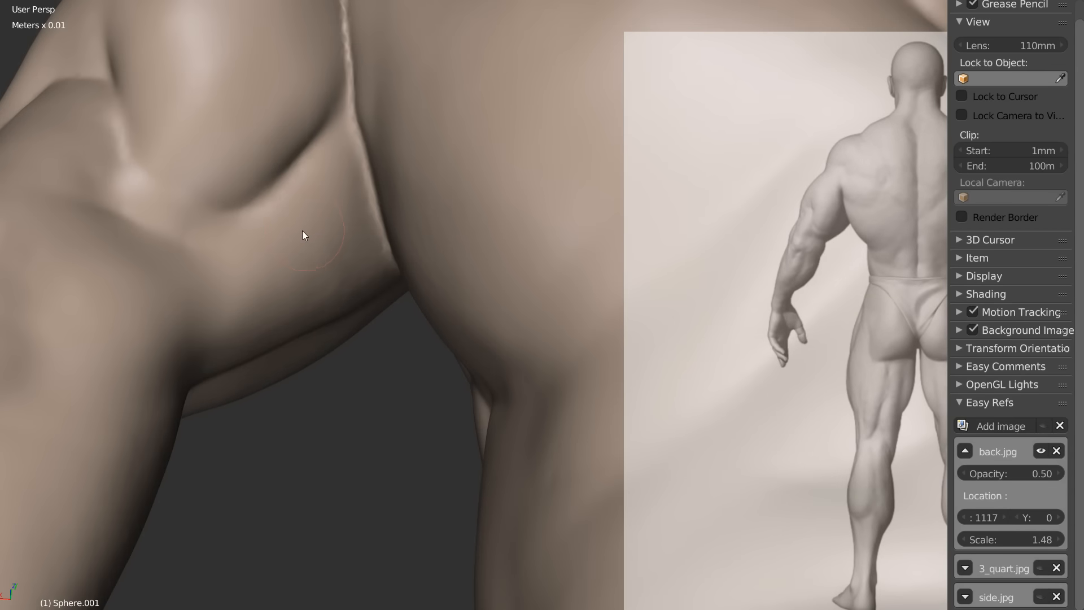
key(f)
click(331, 229)
mouse_move(337, 228)
mouse_down()
mouse_move(364, 206)
mouse_move(346, 277)
mouse_move(306, 262)
mouse_move(332, 270)
mouse_move(339, 218)
mouse_move(296, 290)
mouse_move(333, 177)
mouse_move(341, 225)
mouse_move(364, 224)
mouse_move(330, 208)
mouse_up()
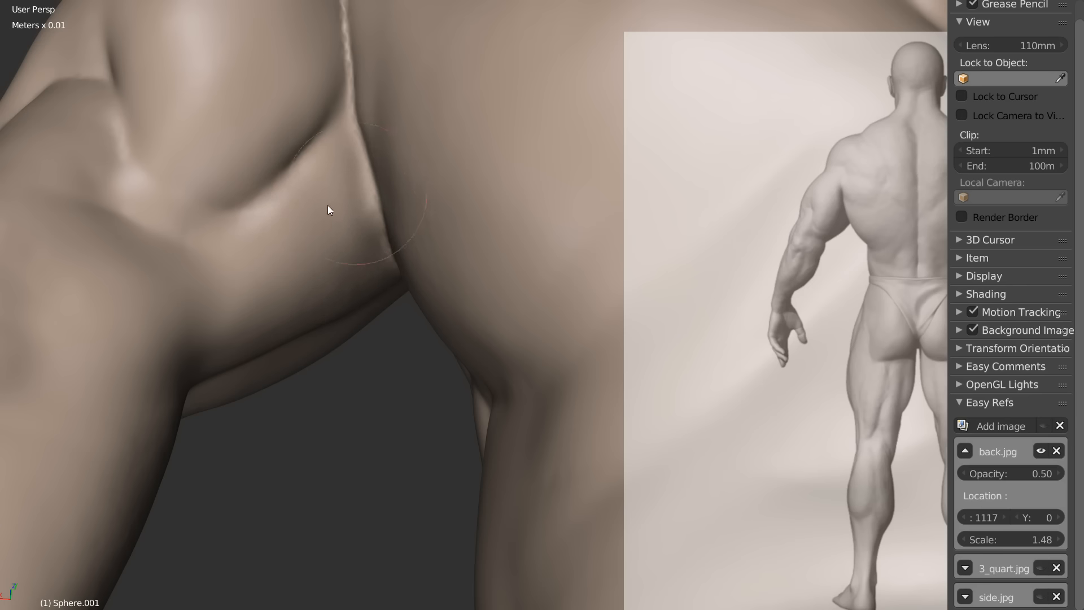
middle_drag(330, 209, 237, 235)
drag(332, 133, 313, 156)
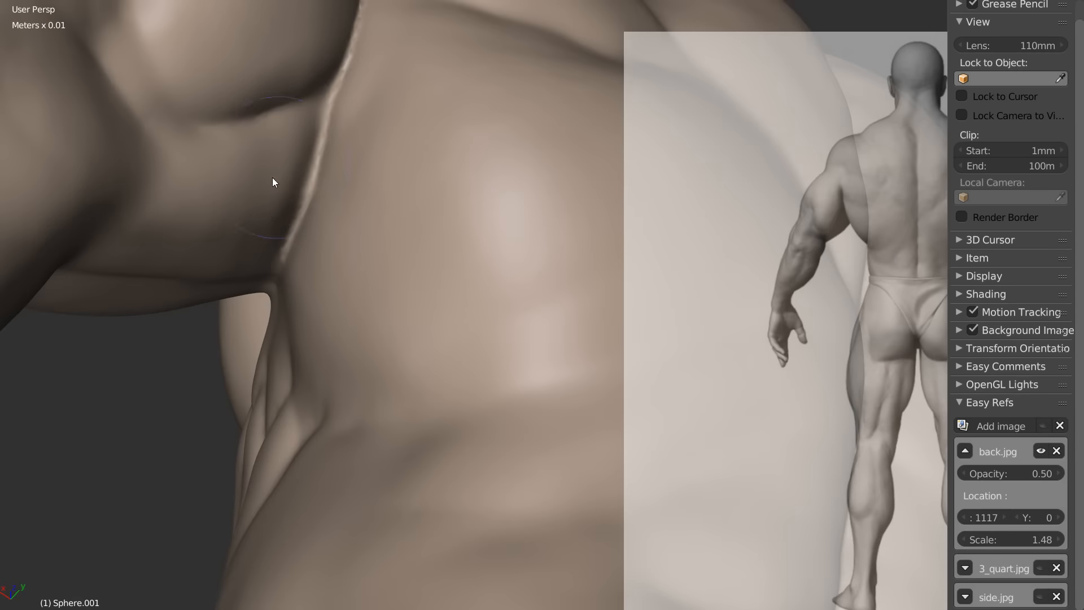
key(w)
click(231, 230)
middle_drag(258, 160, 350, 142)
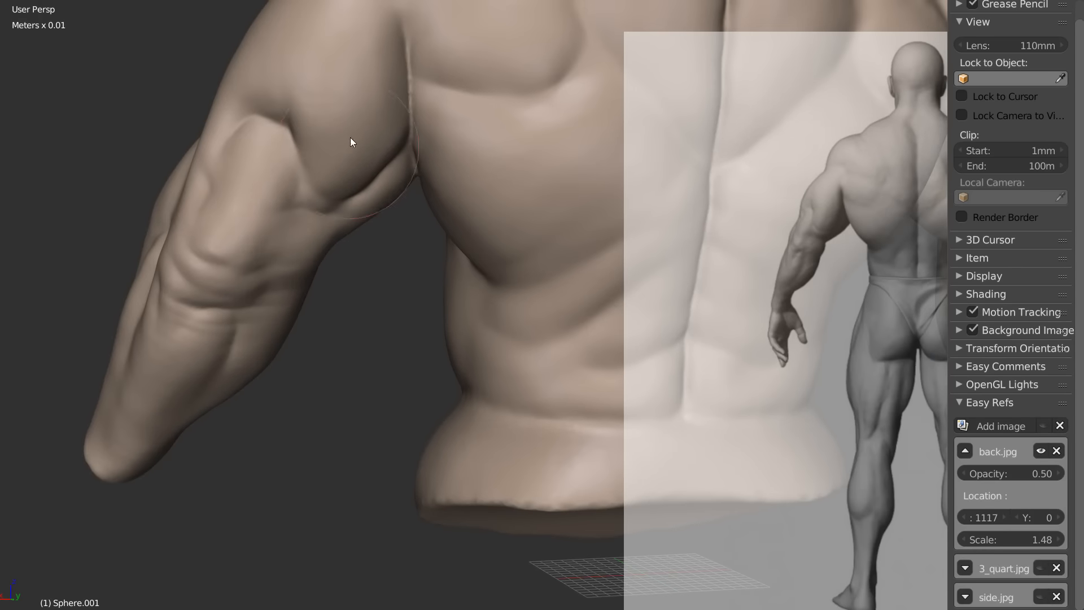
Step: Soften the diamond-shaped form at the base of the neck and blend it into the trapezius and spine groove
mouse_move(416, 166)
middle_down()
mouse_move(241, 262)
mouse_move(304, 245)
mouse_move(341, 188)
middle_up()
shift+middle_drag(307, 155, 332, 218)
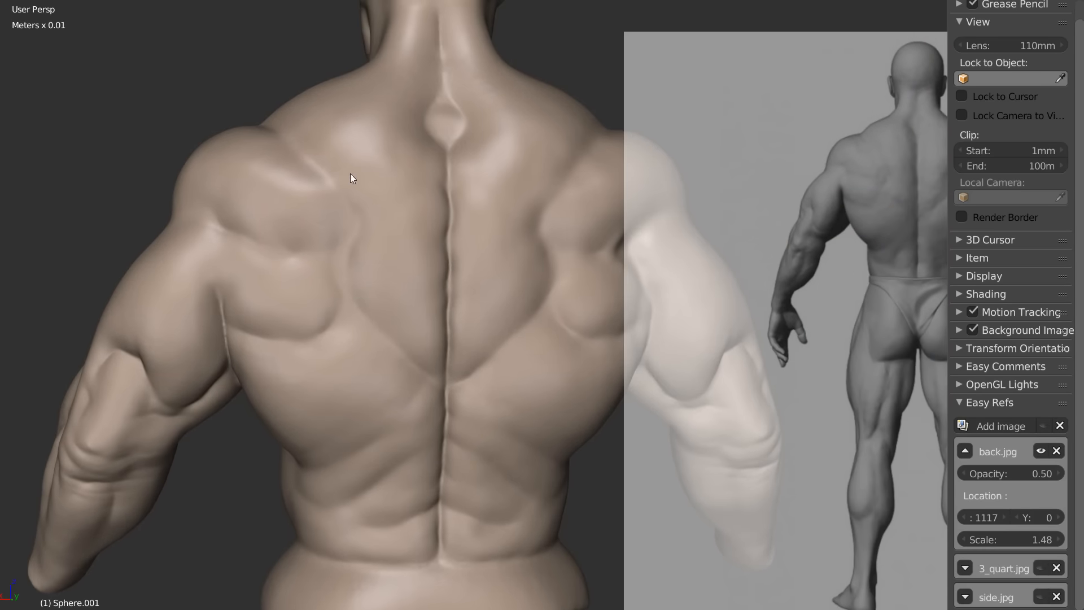
middle_drag(299, 184, 291, 184)
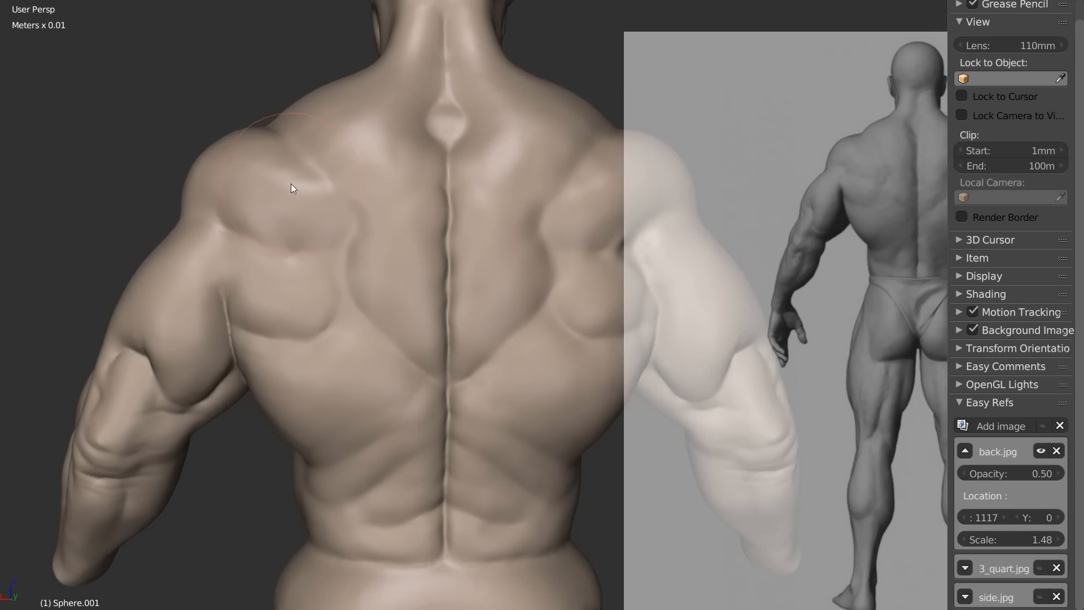
mouse_move(269, 132)
shift+middle_down()
mouse_move(259, 153)
mouse_move(315, 157)
mouse_move(319, 115)
shift+middle_up()
shift+middle_drag(318, 115, 344, 225)
ctrl+middle_drag(322, 182, 280, 138)
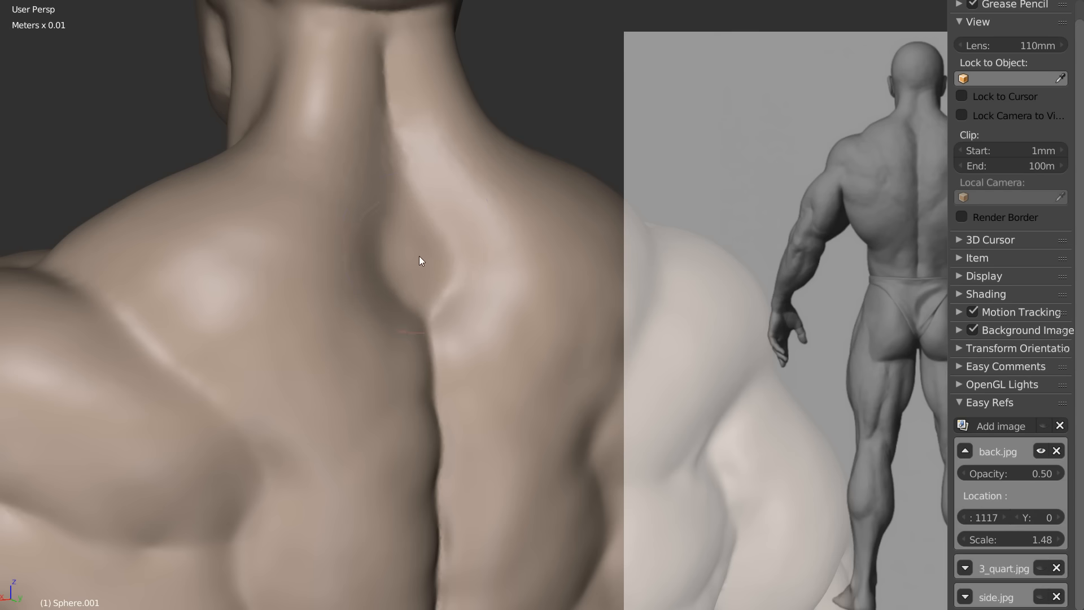
drag(425, 269, 411, 287)
mouse_move(390, 248)
mouse_down()
mouse_move(418, 235)
mouse_move(395, 201)
mouse_up()
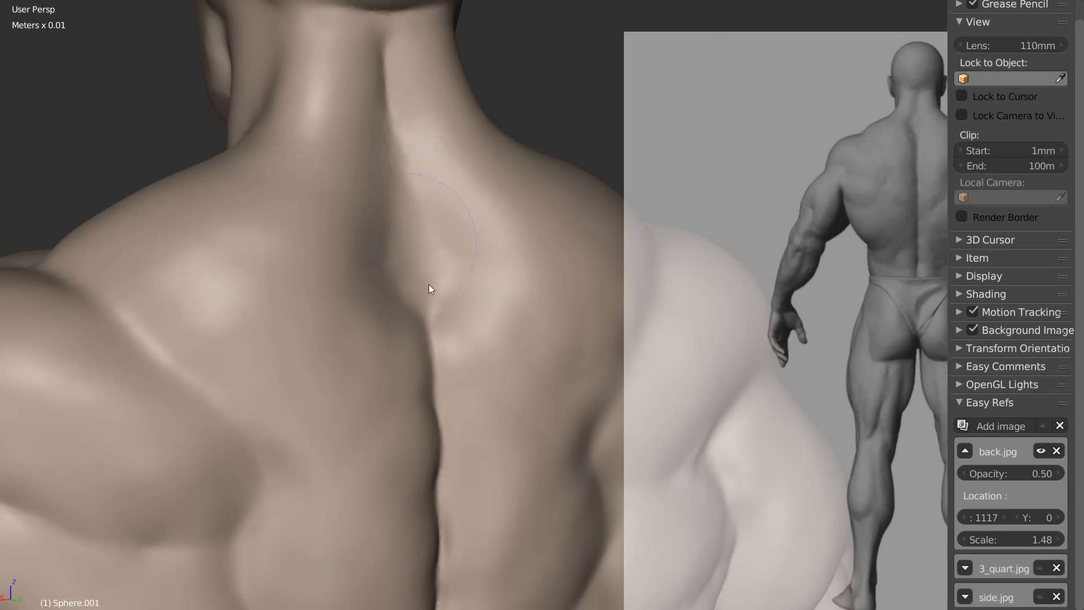
scroll(429, 288, down, 4)
scroll(384, 259, up, 4)
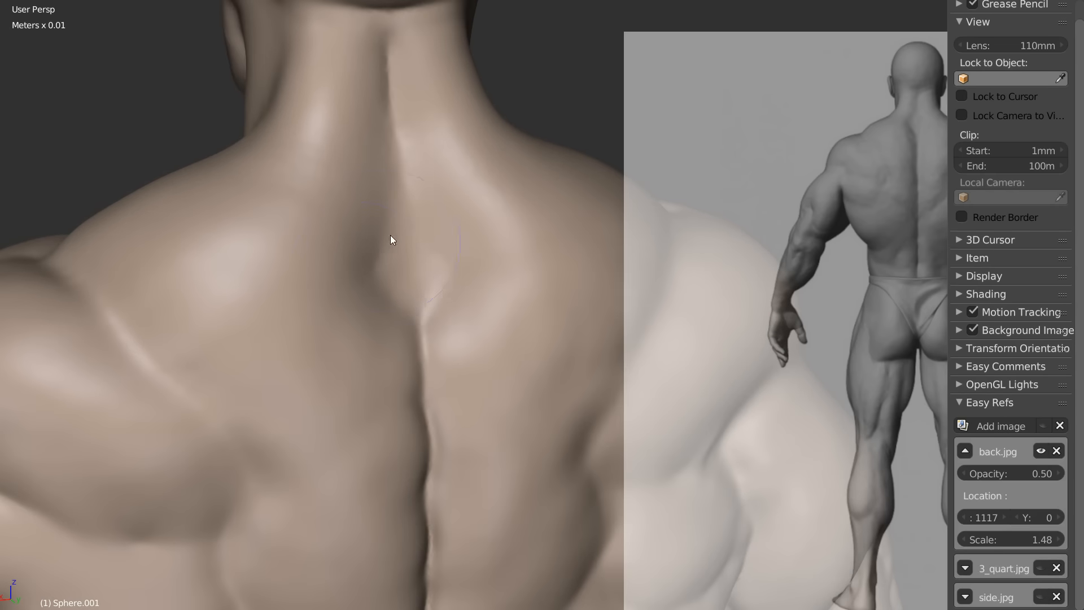
middle_drag(354, 249, 419, 171)
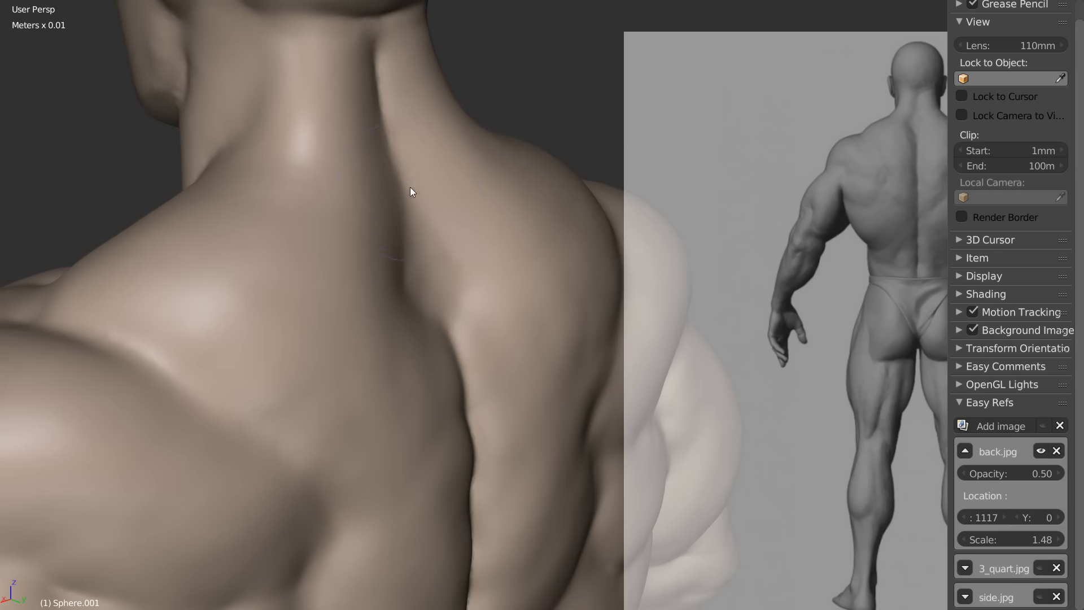
Step: Resize the brush and refine the serratus and rib grooves on the side of the torso below the armpit
scroll(308, 203, down, 5)
mouse_move(337, 231)
middle_down()
mouse_move(337, 278)
mouse_move(492, 273)
mouse_move(416, 295)
mouse_move(320, 248)
mouse_move(321, 236)
middle_up()
scroll(398, 214, up, 5)
shift+middle_drag(190, 237, 353, 294)
scroll(351, 283, up, 4)
middle_drag(347, 215, 292, 140)
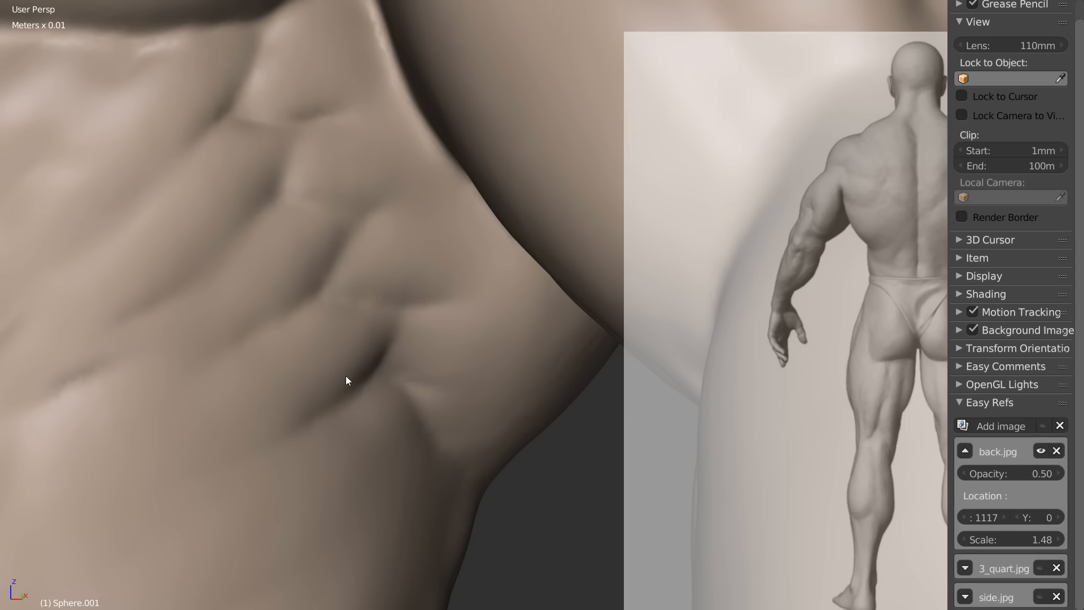
key(f)
shift+middle_drag(341, 302, 413, 371)
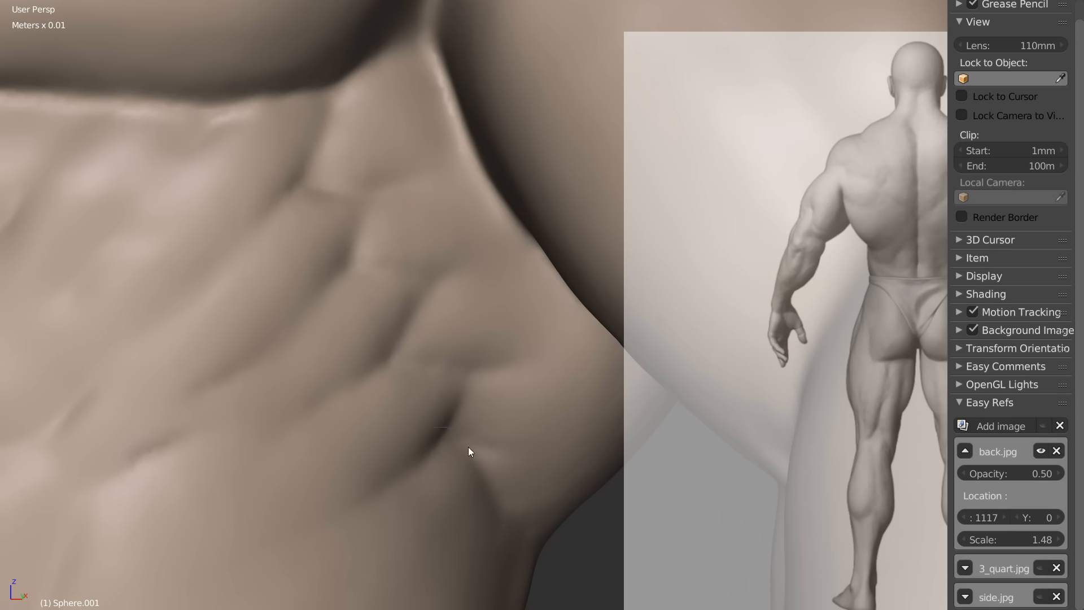
Step: Smooth the transition between the external oblique and the hip along the front of the waist
scroll(390, 349, down, 3)
mouse_move(389, 348)
middle_down()
mouse_move(360, 336)
mouse_move(412, 315)
mouse_move(419, 371)
middle_up()
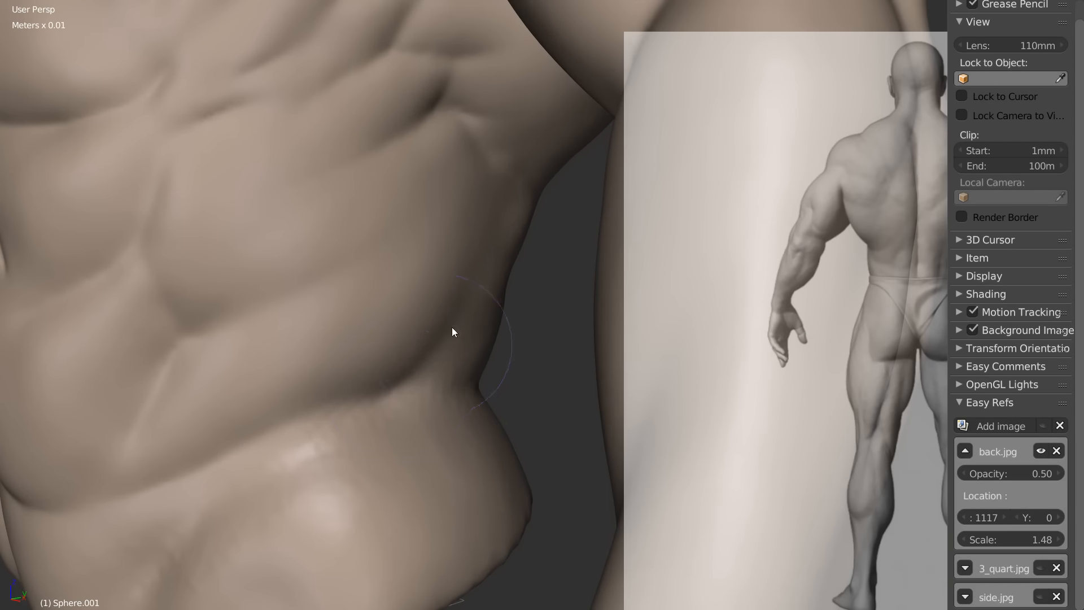
mouse_move(316, 452)
mouse_down()
mouse_move(212, 519)
mouse_move(391, 426)
mouse_up()
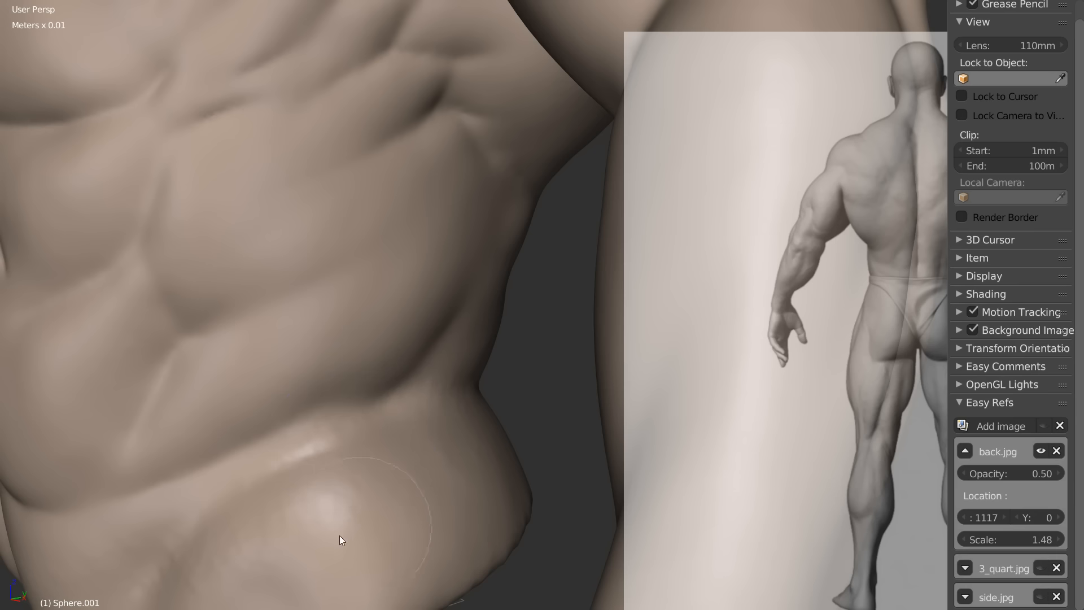
mouse_move(290, 418)
shift+middle_down()
mouse_move(369, 276)
mouse_move(432, 238)
shift+middle_up()
middle_drag(322, 380, 472, 274)
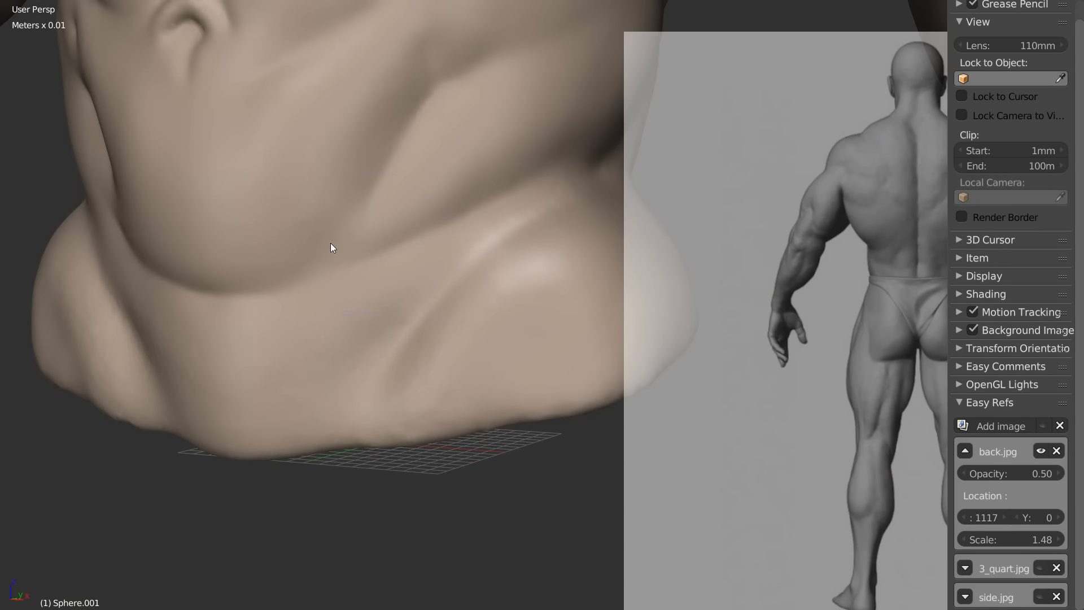
Step: Smooth and shape the flank between the lower edge of the latissimus and the waist
middle_drag(331, 247, 370, 230)
scroll(403, 322, down, 5)
middle_drag(387, 355, 345, 301)
scroll(348, 305, up, 3)
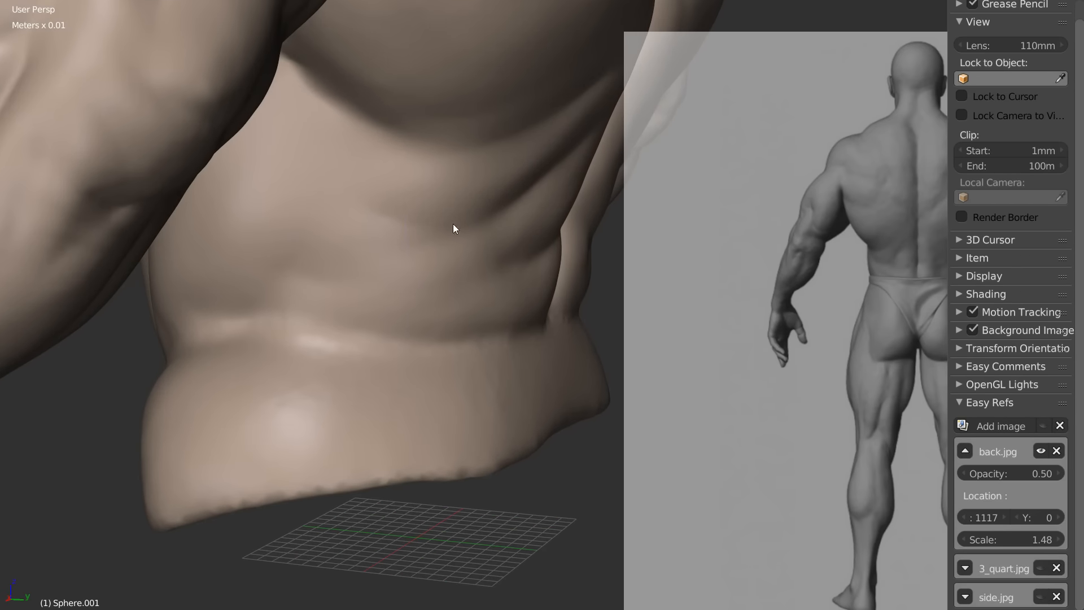
middle_drag(305, 289, 238, 252)
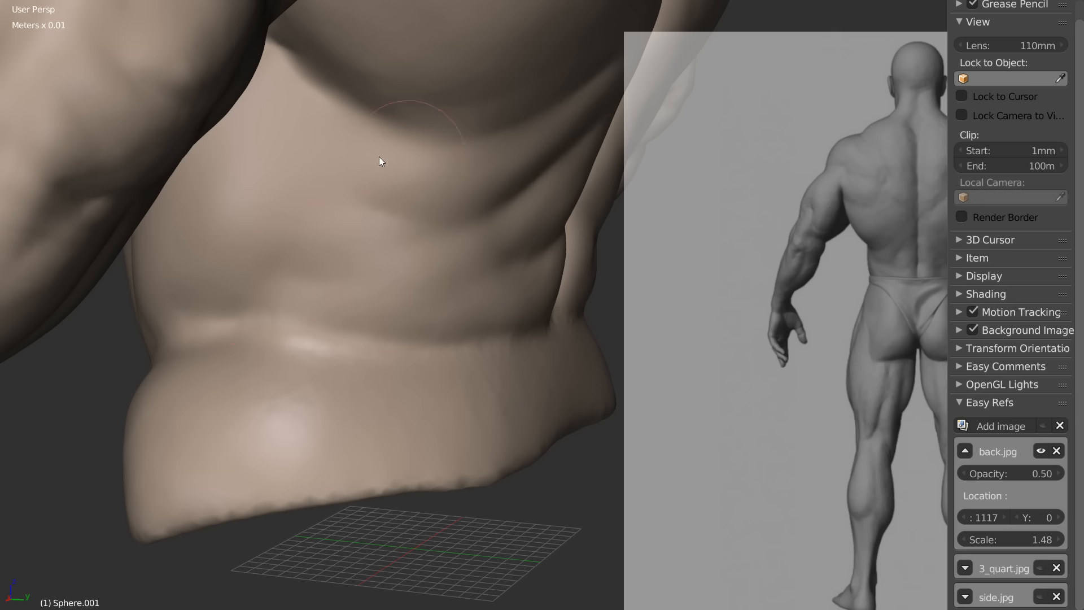
mouse_move(326, 170)
middle_down()
mouse_move(358, 136)
mouse_move(354, 216)
mouse_move(367, 188)
middle_up()
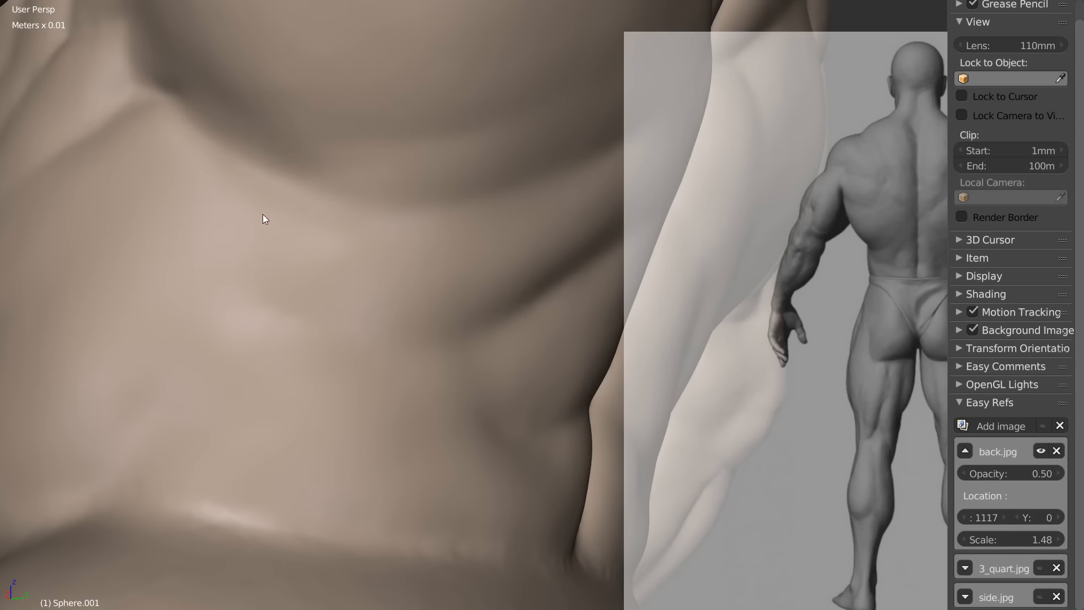
Step: Sculpt soft diagonal folds across the back of the flank, beneath the latissimus
middle_drag(491, 184, 311, 217)
mouse_move(311, 218)
ctrl+middle_down()
mouse_move(298, 263)
mouse_move(415, 263)
ctrl+middle_up()
ctrl+middle_drag(415, 263, 430, 232)
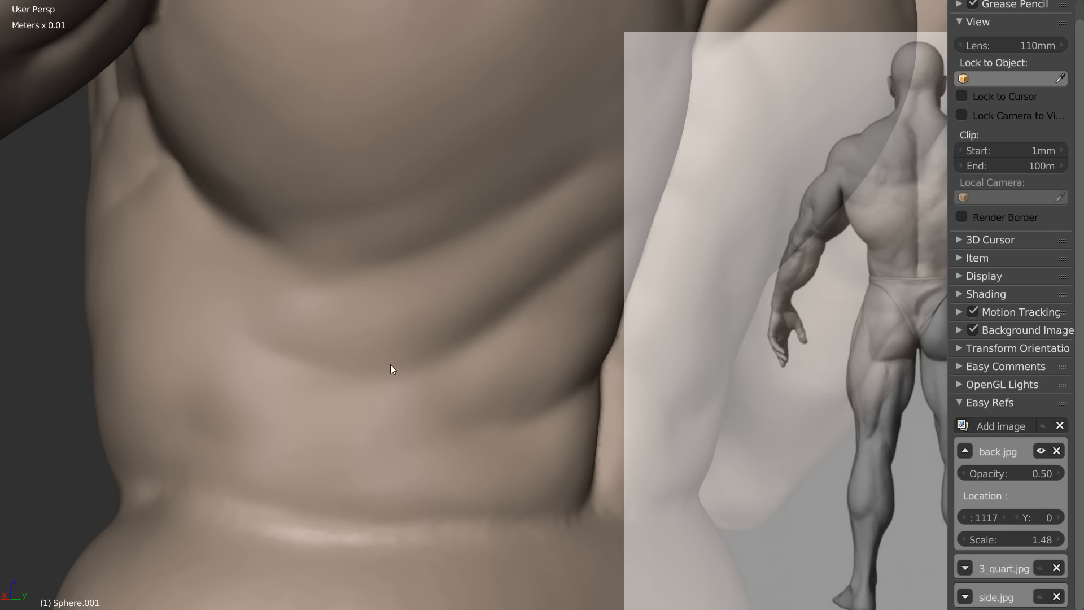
mouse_move(460, 344)
middle_down()
mouse_move(412, 311)
mouse_move(303, 388)
mouse_move(424, 339)
mouse_move(292, 348)
mouse_move(358, 339)
mouse_move(346, 343)
mouse_move(375, 295)
mouse_move(348, 341)
mouse_move(363, 295)
middle_up()
scroll(384, 248, up, 2)
scroll(291, 235, up, 2)
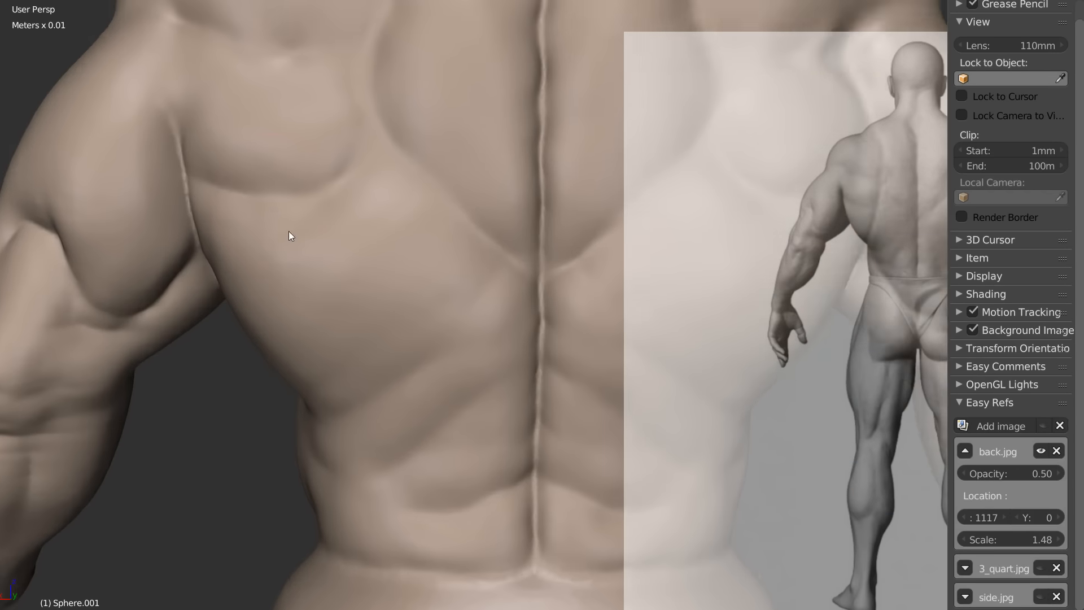
Step: Try a stroke with an enlarged brush on the rear upper arm beside the armpit crease, and undo it
middle_drag(226, 215, 255, 232)
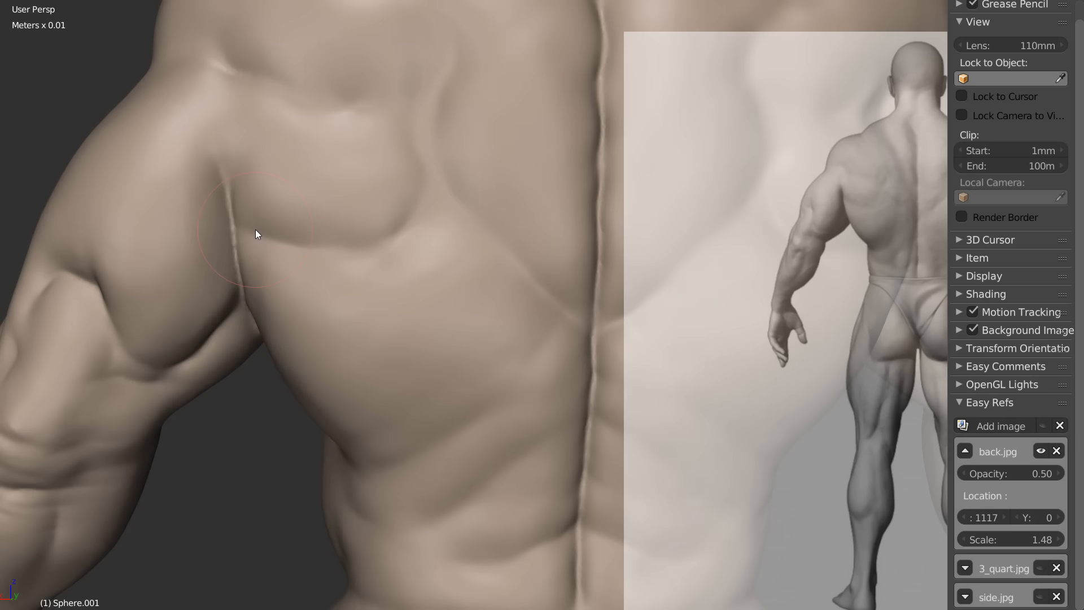
key(f)
click(252, 244)
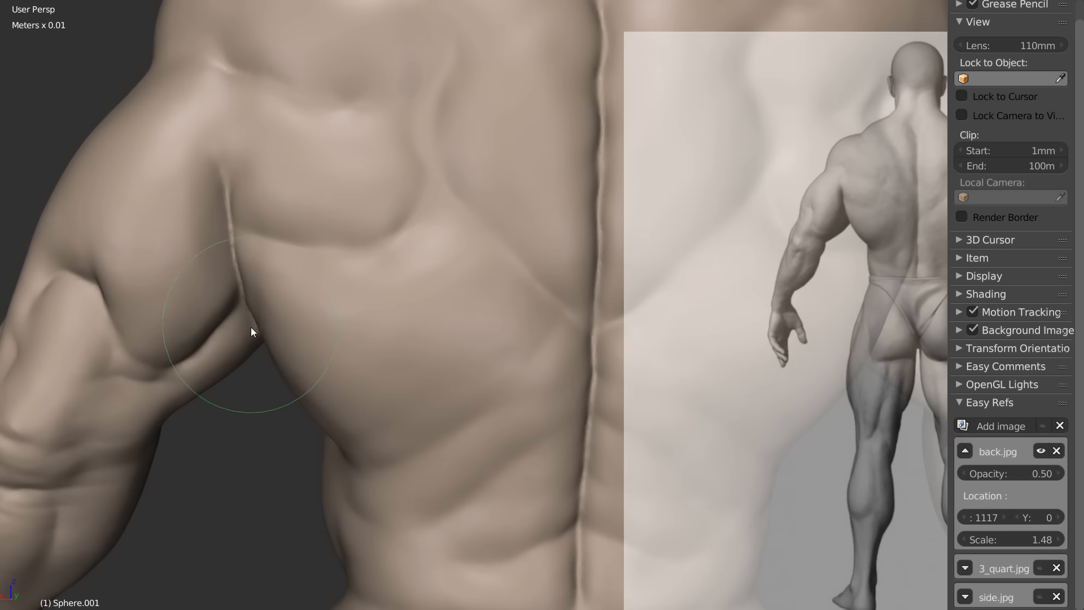
scroll(226, 263, up, 4)
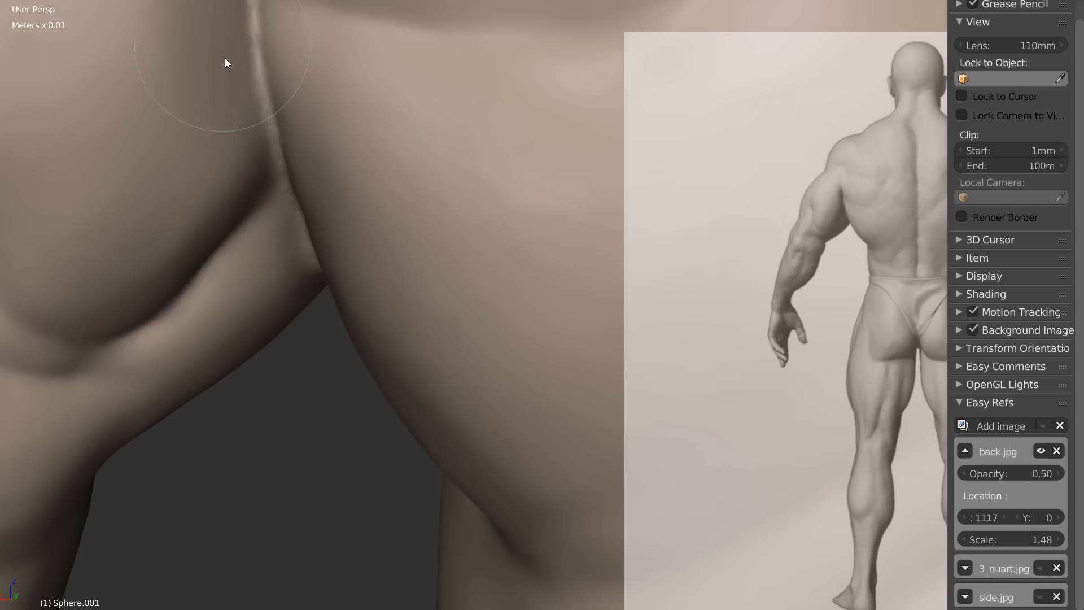
scroll(327, 143, down, 2)
key(w)
click(341, 172)
drag(282, 93, 257, 207)
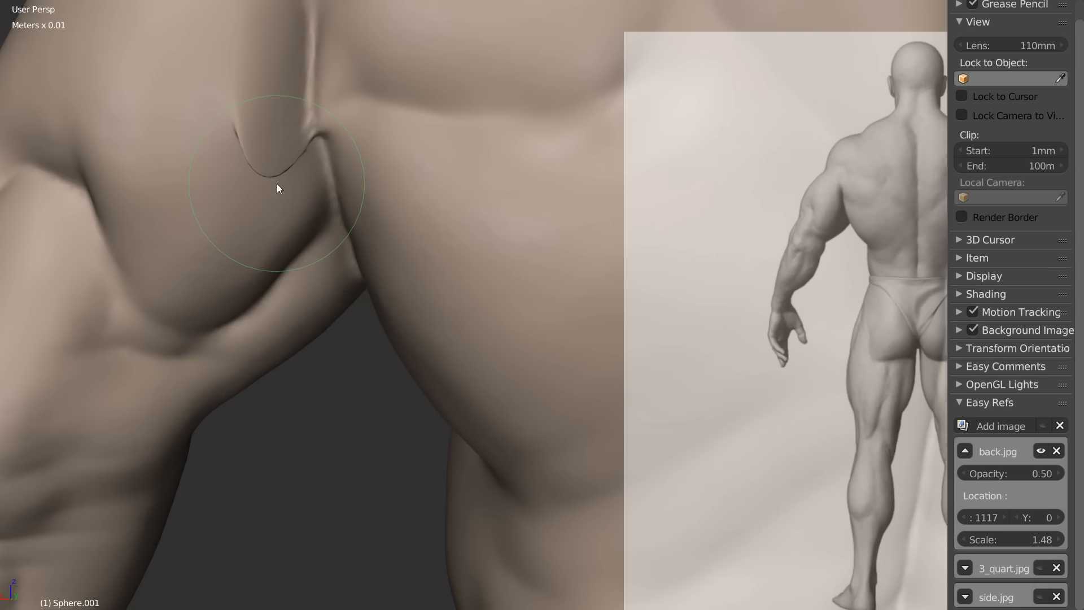
key(ctrl+z)
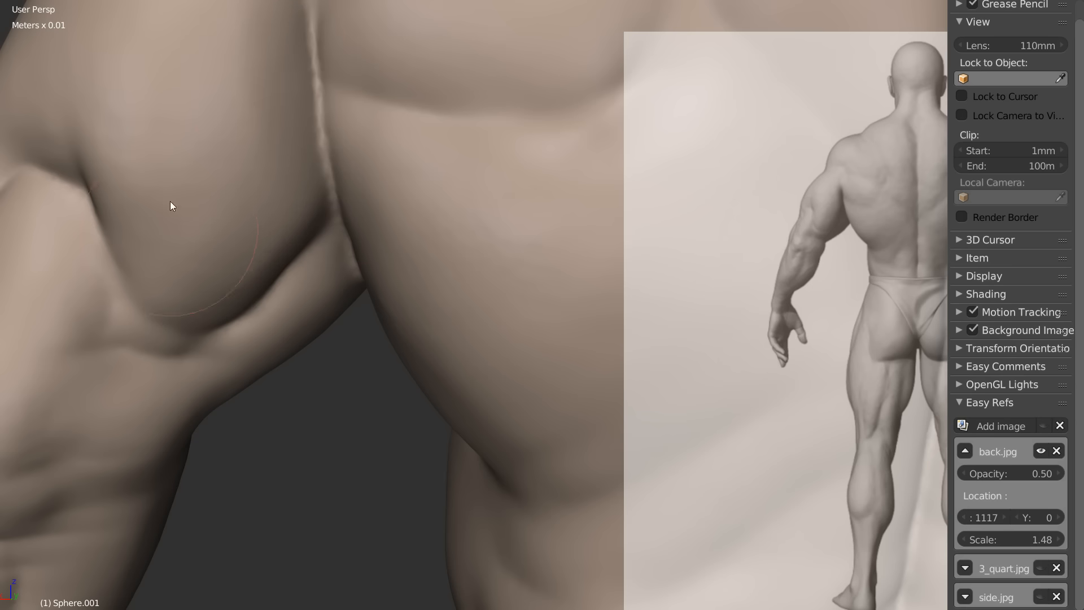
Step: Round out the lower end of the triceps above the elbow and soften its lower crease
scroll(245, 206, down, 8)
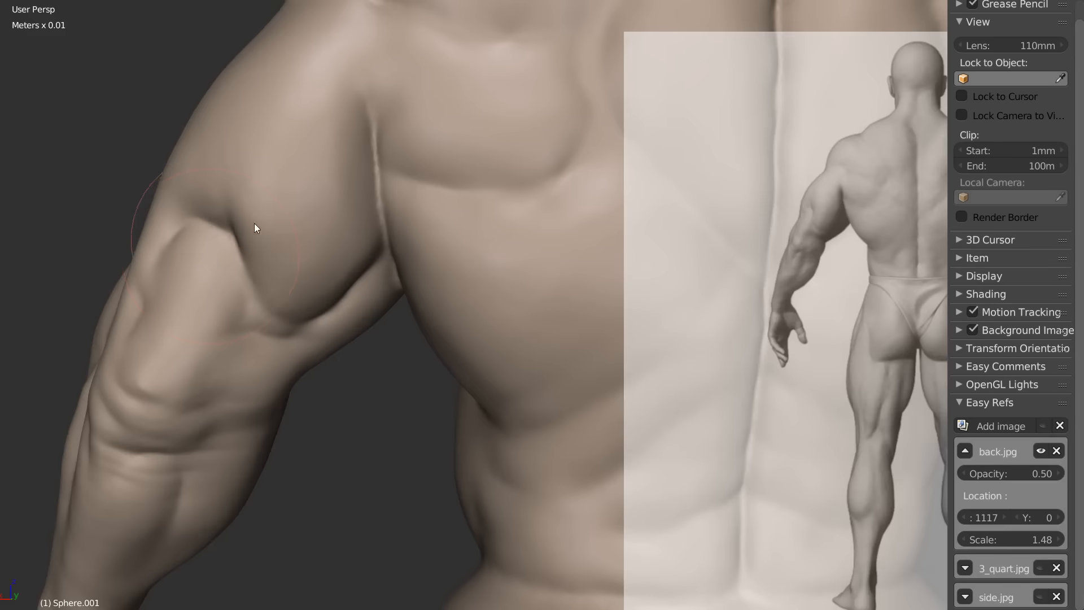
middle_drag(341, 246, 253, 306)
scroll(242, 317, up, 3)
scroll(297, 261, up, 5)
middle_drag(341, 215, 360, 242)
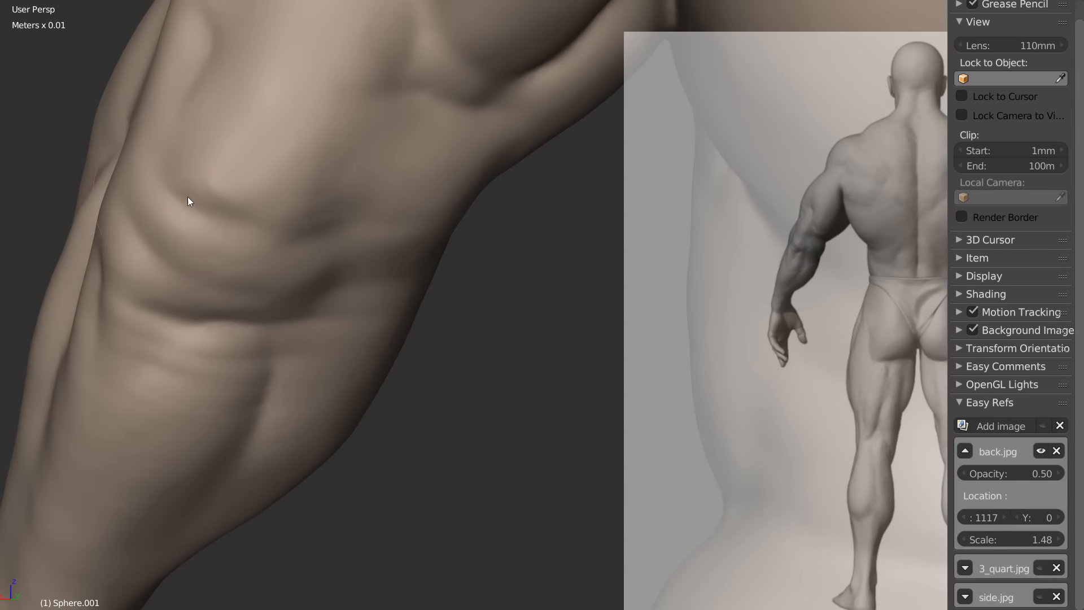
mouse_move(235, 228)
mouse_down()
mouse_move(194, 223)
mouse_move(220, 224)
mouse_up()
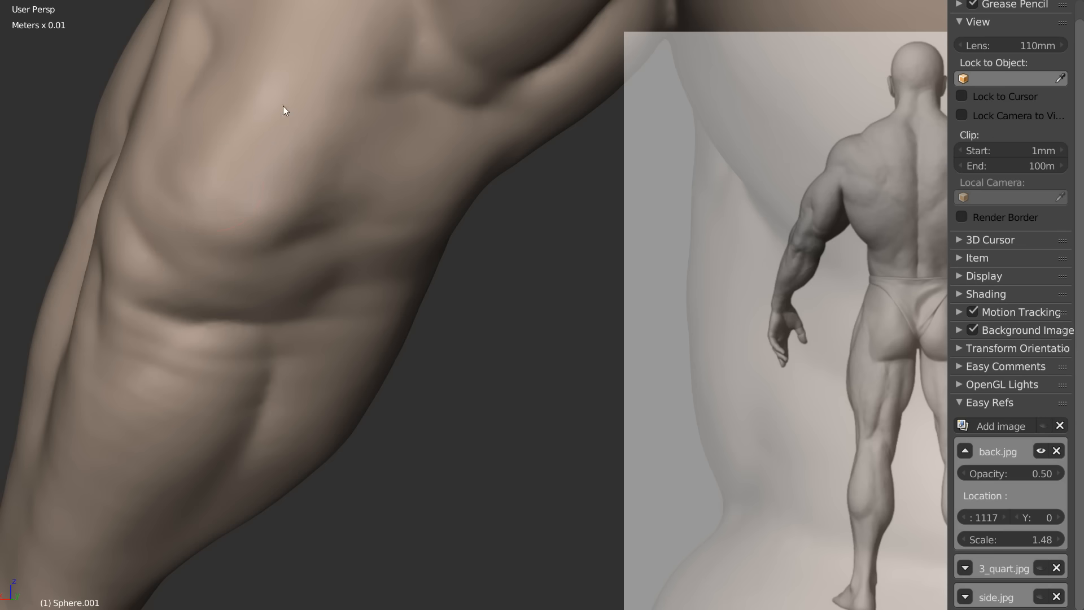
Step: Change the brush and define the creases around the elbow where the triceps meets the inner arm
mouse_move(368, 193)
middle_down()
mouse_move(375, 184)
mouse_move(269, 298)
middle_up()
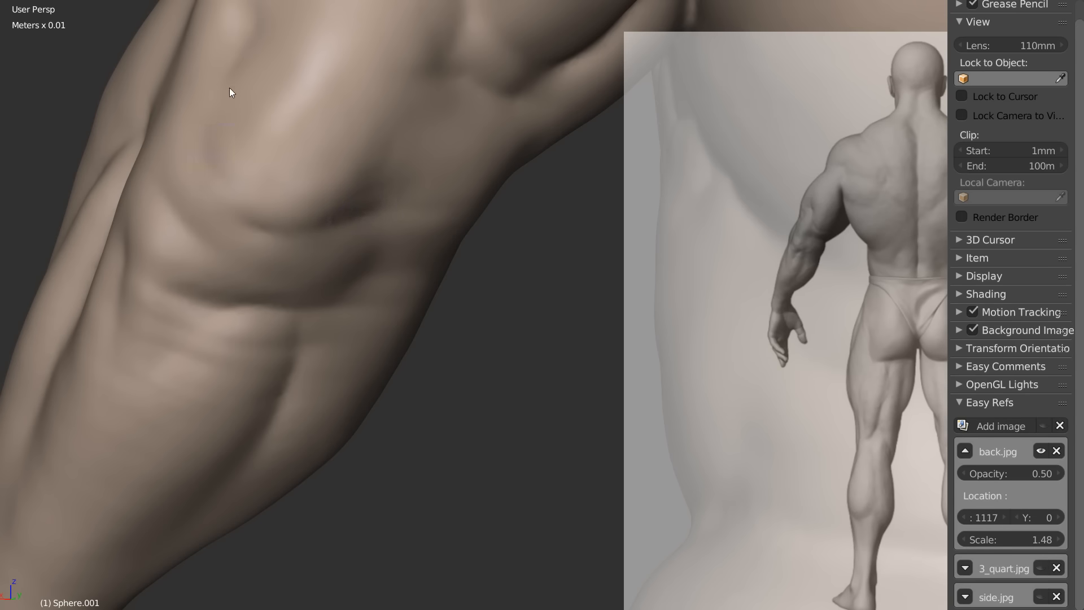
scroll(352, 158, down, 4)
key(w)
middle_drag(462, 184, 439, 245)
scroll(439, 246, up, 4)
key(w)
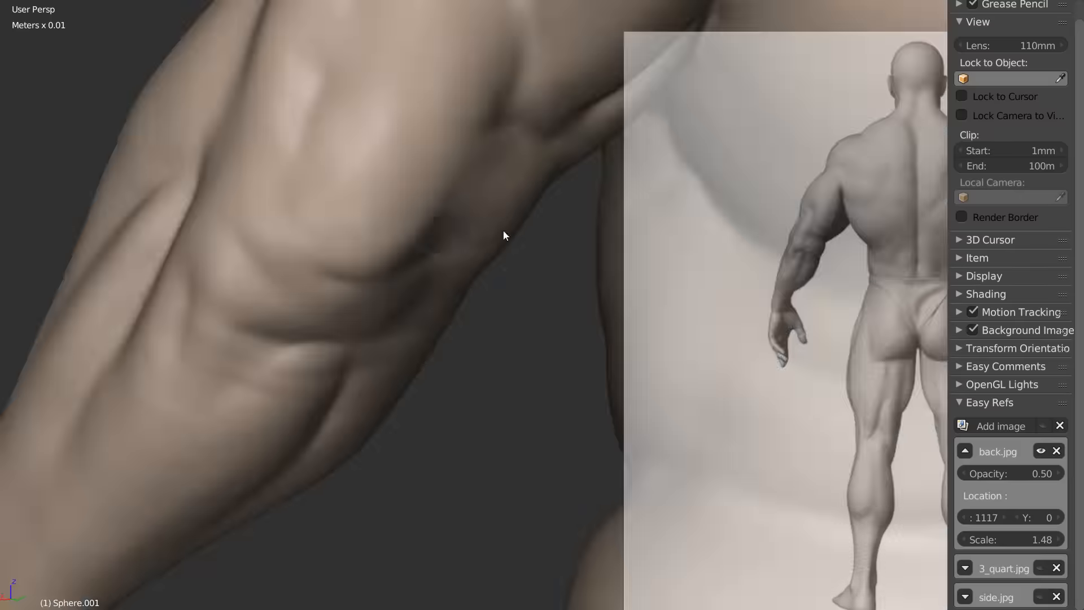
Step: Enlarge the brush and adjust the forearm's outer contour and muscle mass from the elbow to the wrist
scroll(503, 229, down, 3)
mouse_move(372, 273)
middle_down()
mouse_move(349, 271)
mouse_move(475, 289)
mouse_move(368, 295)
mouse_move(411, 296)
mouse_move(397, 305)
middle_up()
scroll(407, 314, up, 2)
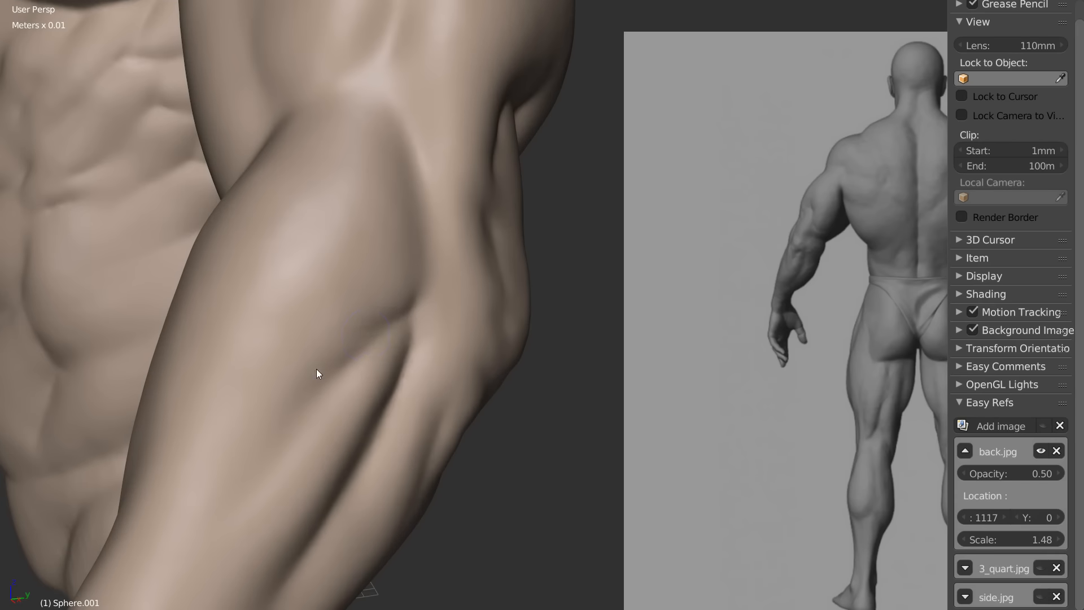
mouse_move(379, 340)
middle_down()
mouse_move(445, 234)
mouse_move(413, 239)
mouse_move(470, 202)
mouse_move(483, 252)
mouse_move(344, 375)
mouse_move(440, 363)
mouse_move(412, 368)
middle_up()
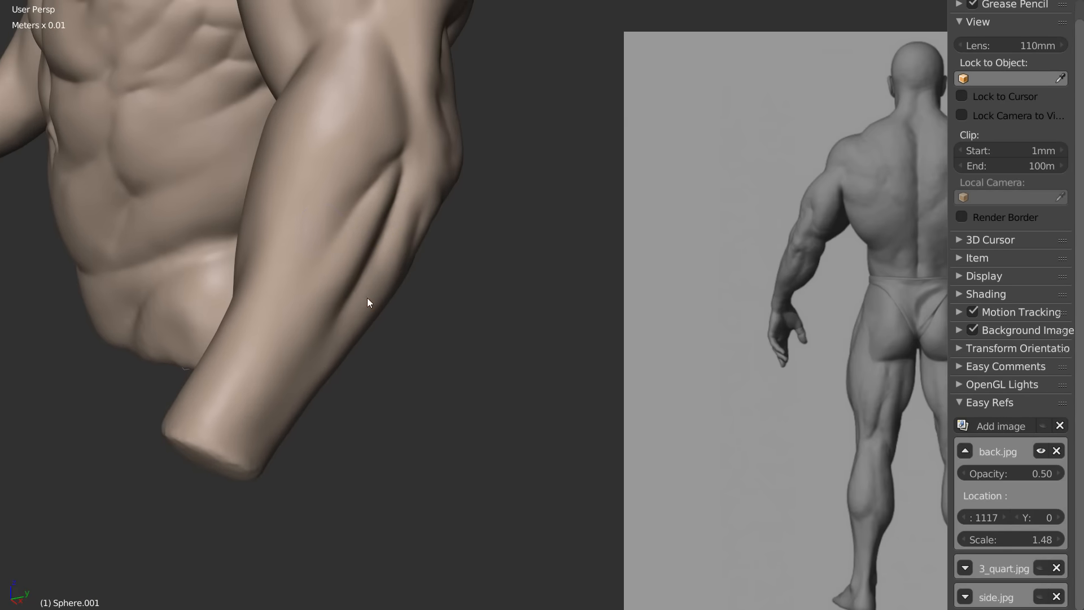
key(f)
click(428, 318)
mouse_move(429, 319)
middle_down()
mouse_move(432, 332)
mouse_move(452, 325)
middle_up()
scroll(452, 324, up, 1)
scroll(453, 329, up, 1)
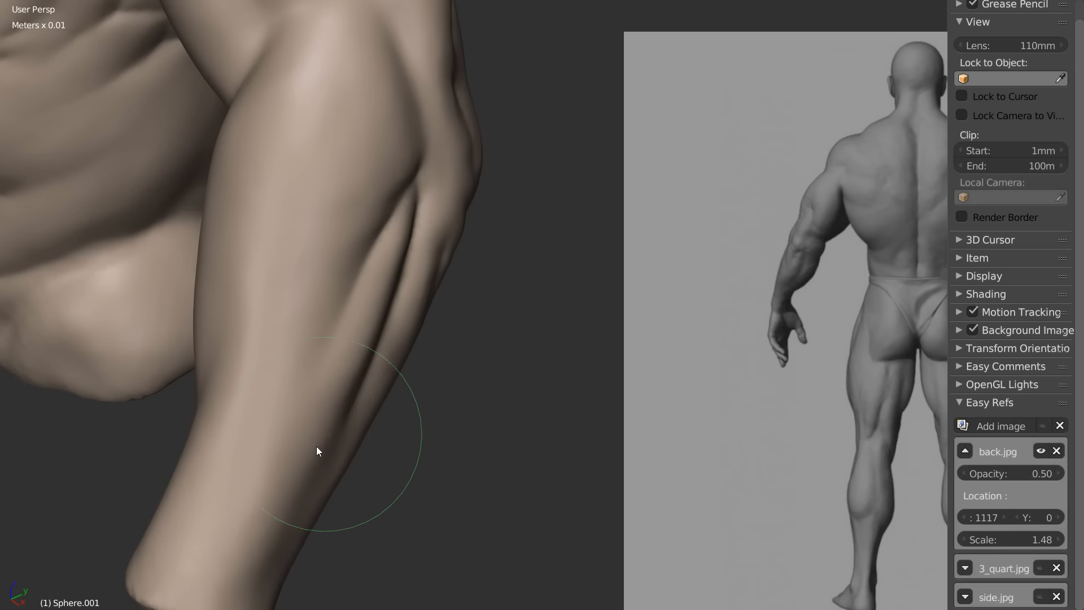
mouse_move(298, 508)
middle_down()
mouse_move(317, 343)
mouse_move(340, 357)
middle_up()
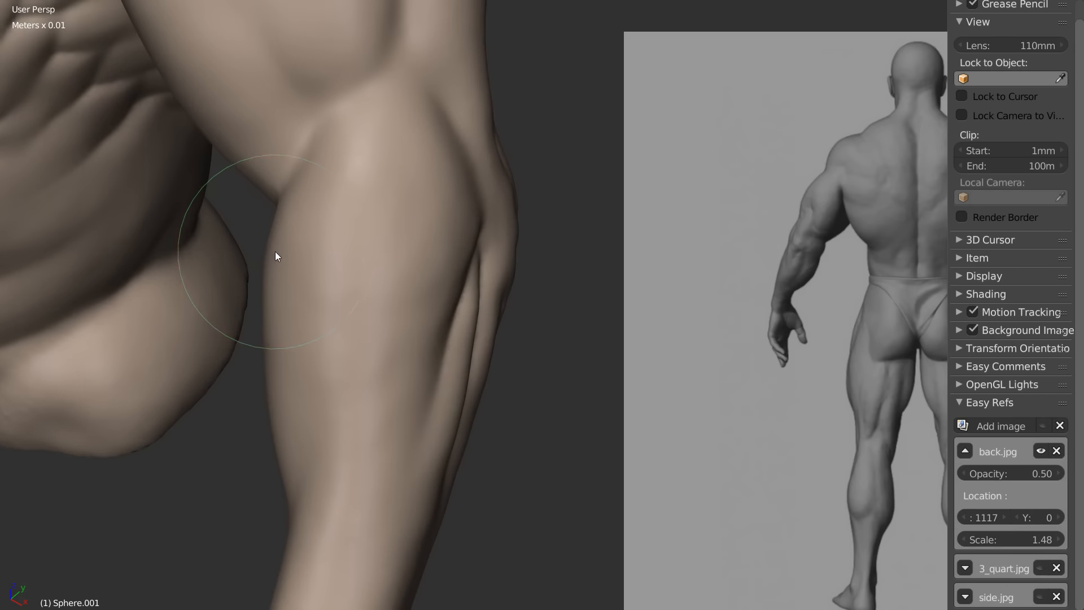
Step: Change and resize the brush, and refine the biceps and outer upper-arm forms below the deltoid
mouse_move(276, 262)
middle_down()
mouse_move(368, 300)
mouse_move(428, 249)
mouse_move(427, 350)
mouse_move(355, 156)
mouse_move(405, 215)
mouse_move(429, 226)
middle_up()
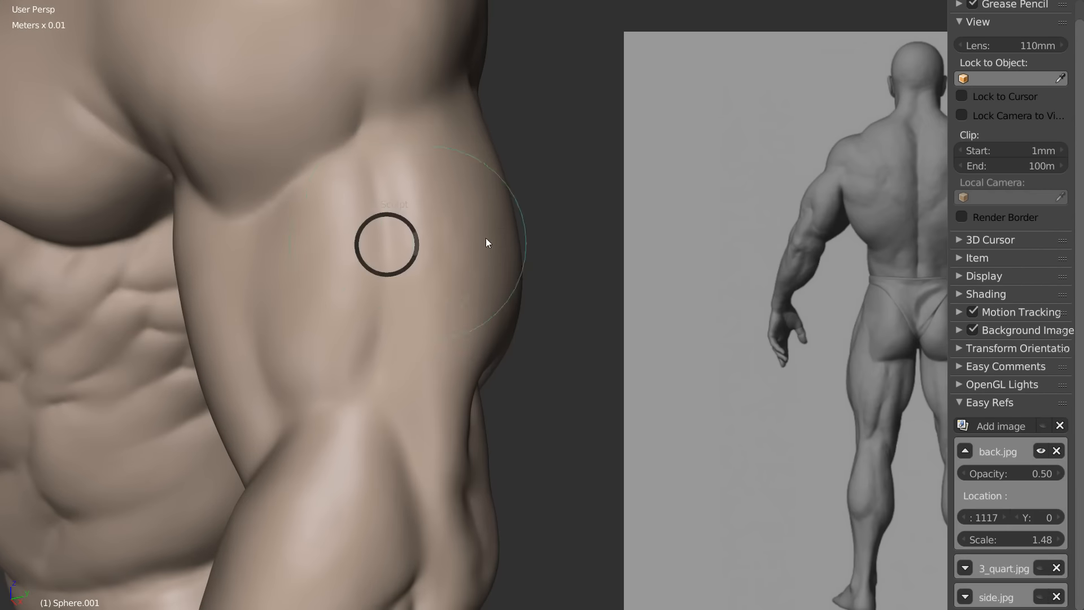
key(f)
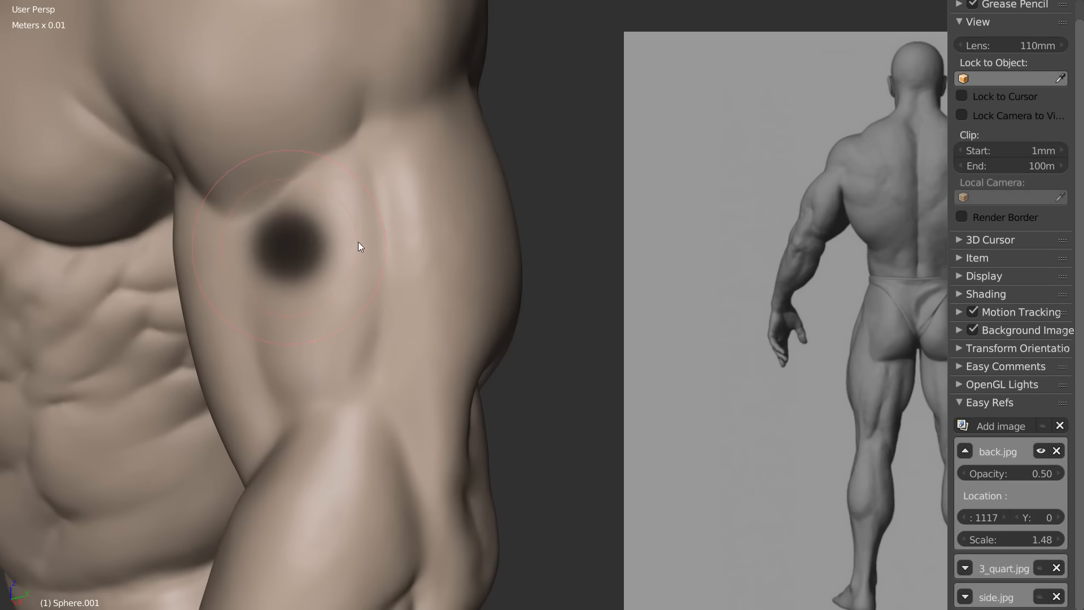
click(356, 237)
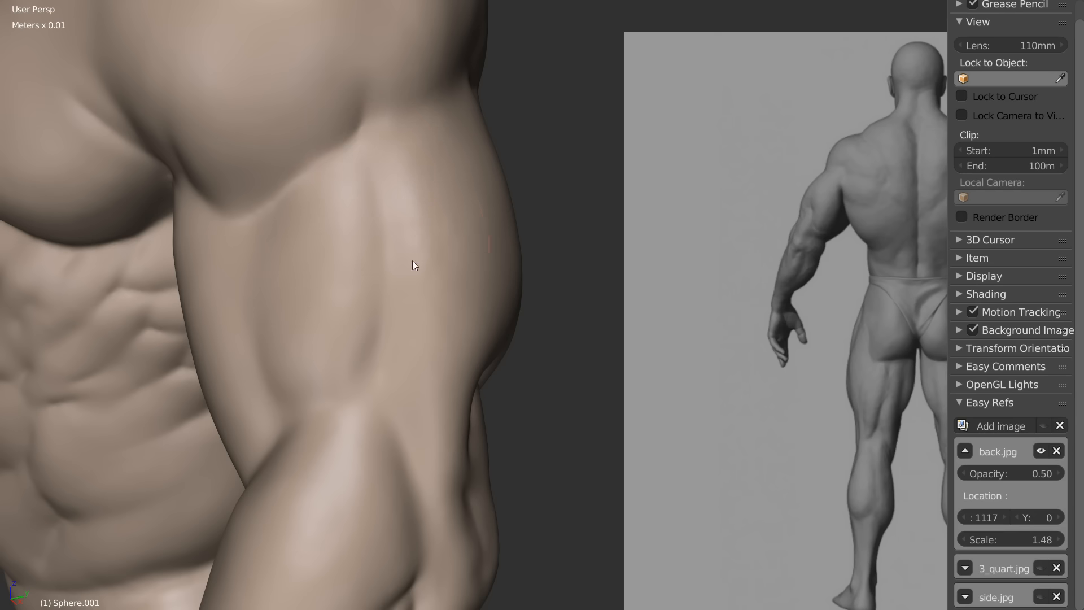
scroll(429, 265, down, 6)
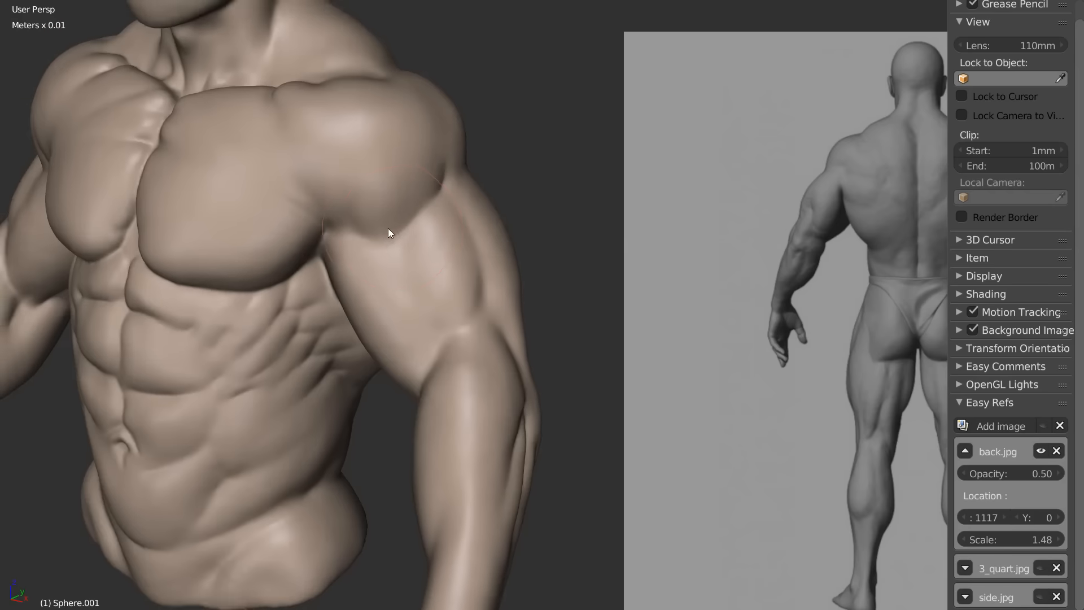
scroll(390, 226, up, 3)
scroll(413, 215, down, 4)
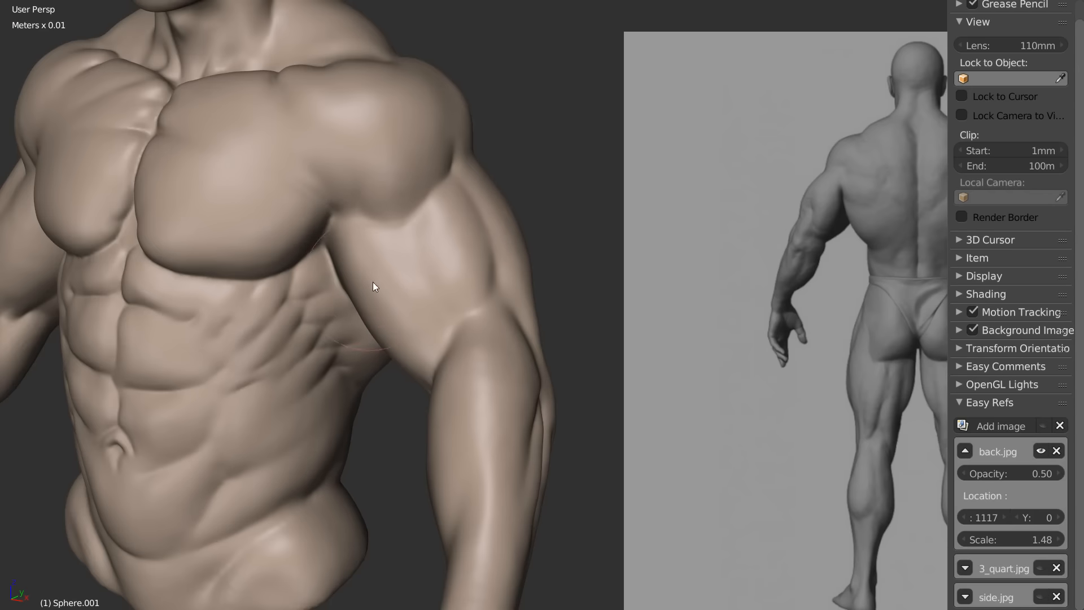
Step: Sharpen the serratus creases beneath the armpit and smooth the rib forms leading toward the abdominals
scroll(441, 215, down, 4)
scroll(361, 249, up, 6)
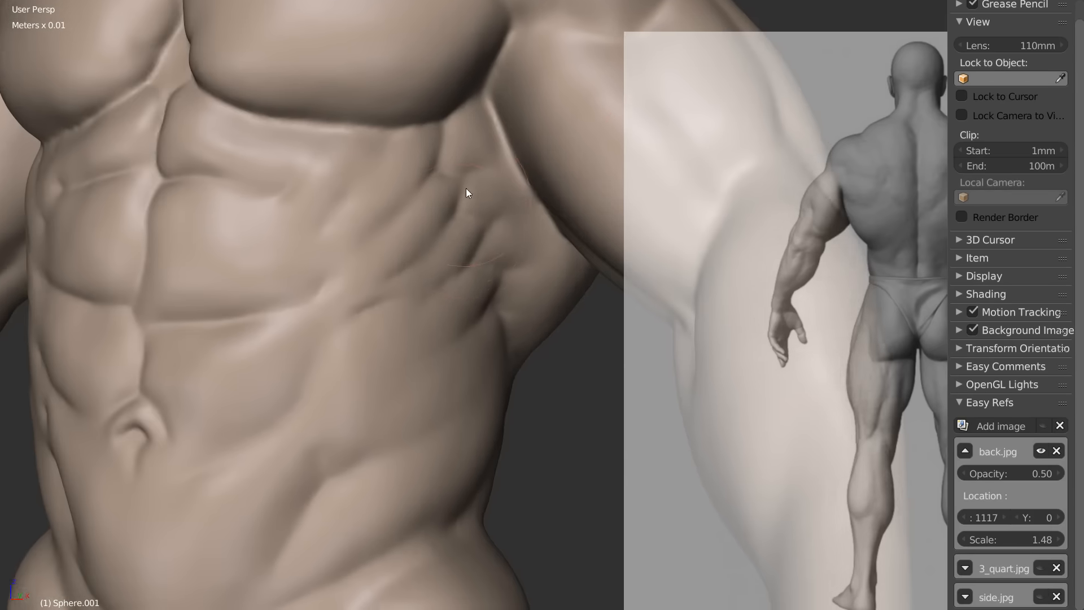
scroll(345, 240, up, 3)
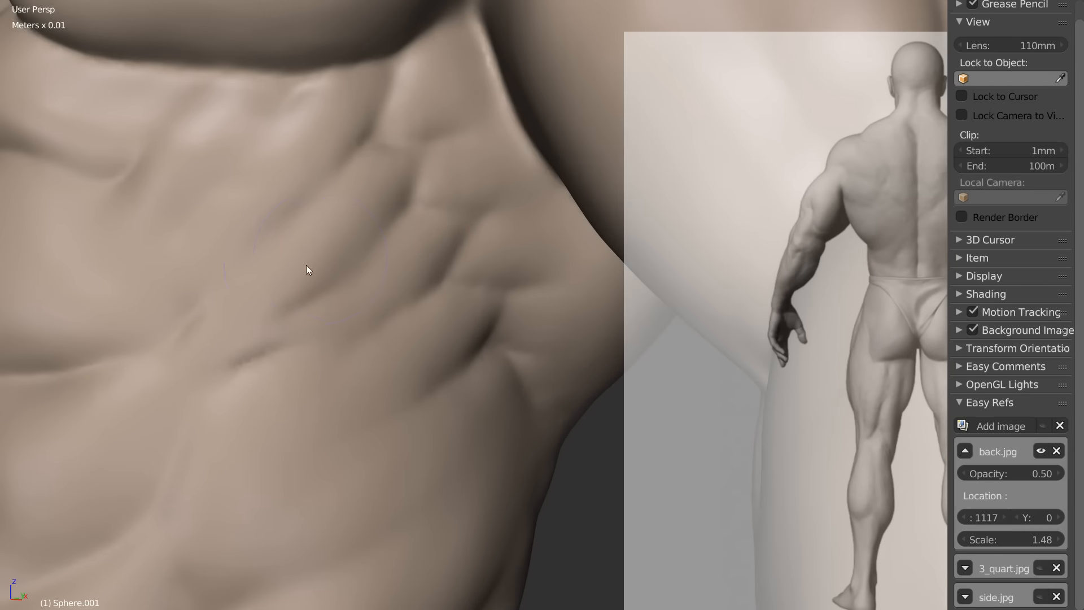
scroll(333, 251, up, 3)
scroll(351, 236, down, 3)
scroll(337, 241, up, 3)
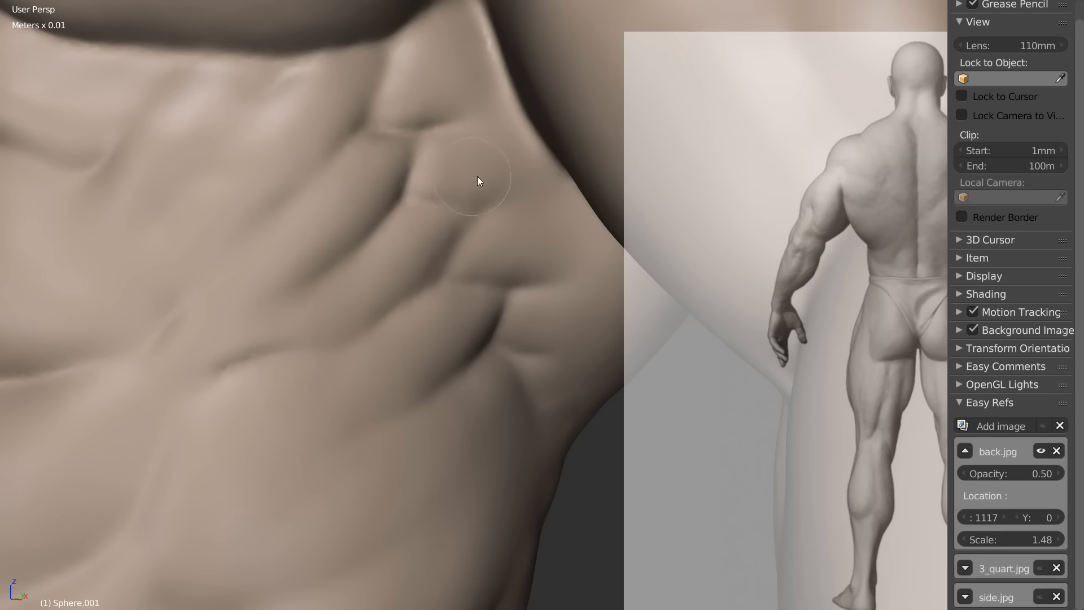
Step: Enlarge the Grab brush and pull the lat contour outward to meet the inner upper arm beneath the armpit
scroll(334, 162, down, 8)
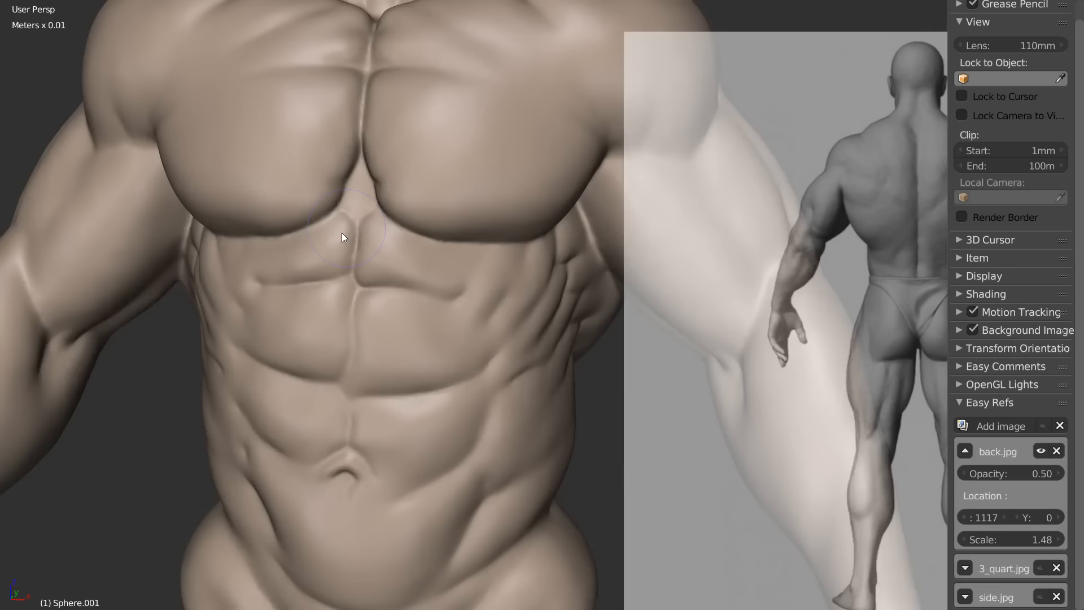
scroll(384, 184, up, 6)
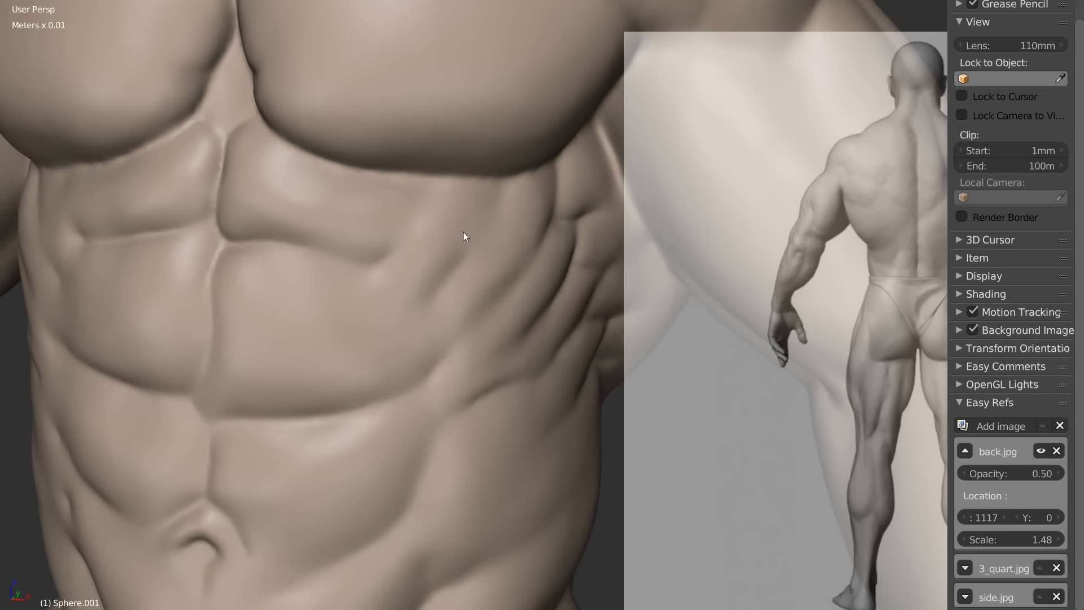
mouse_move(381, 249)
middle_down()
mouse_move(340, 226)
mouse_move(360, 253)
middle_up()
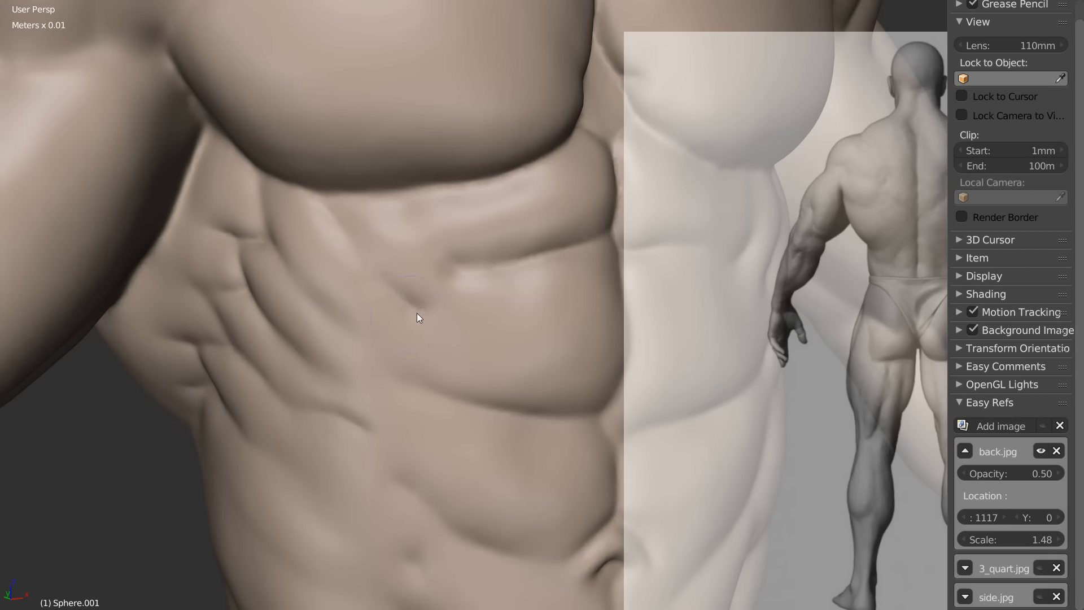
scroll(395, 296, down, 5)
scroll(370, 328, down, 2)
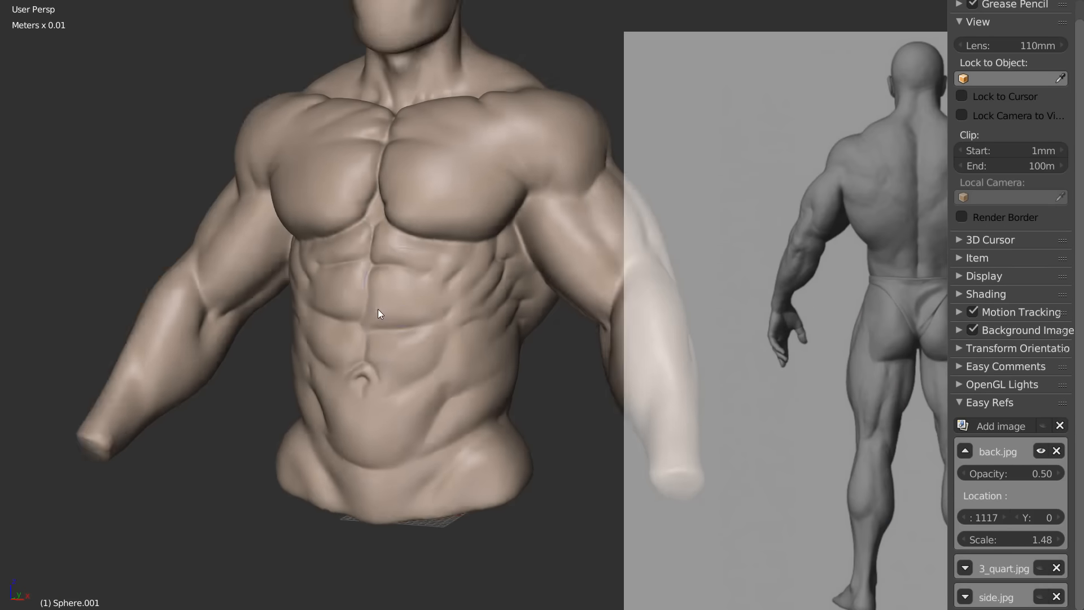
middle_drag(432, 317, 462, 270)
scroll(469, 271, up, 2)
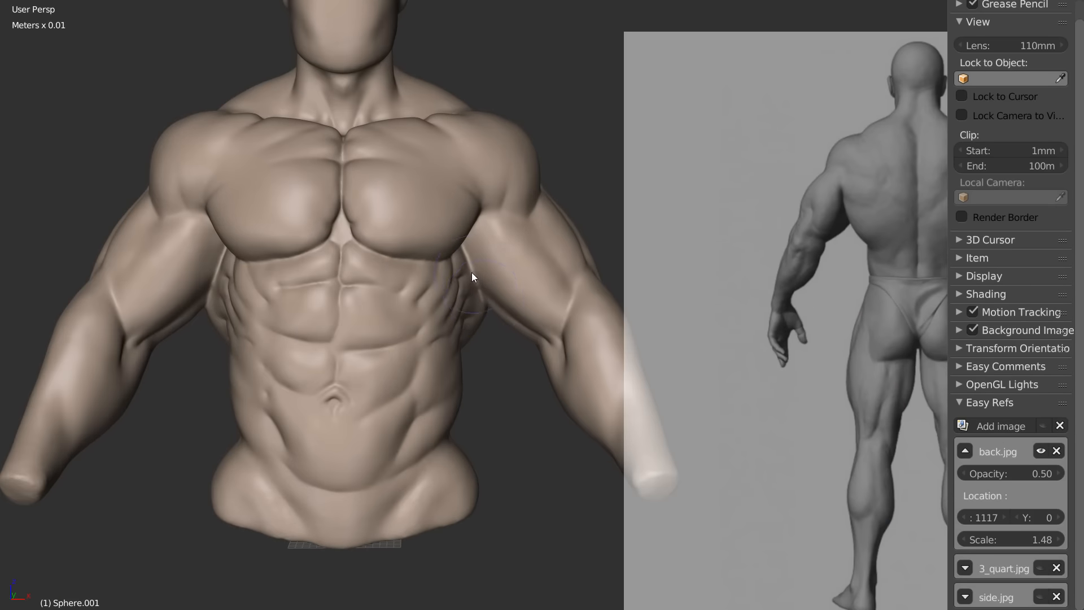
key(g)
key(f)
click(522, 280)
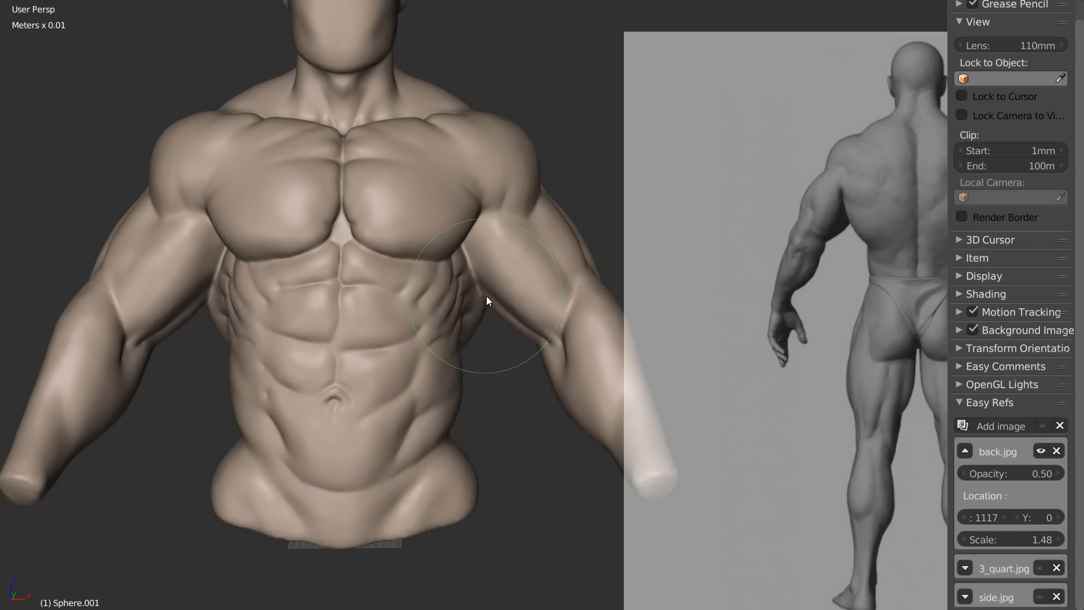
scroll(519, 288, up, 5)
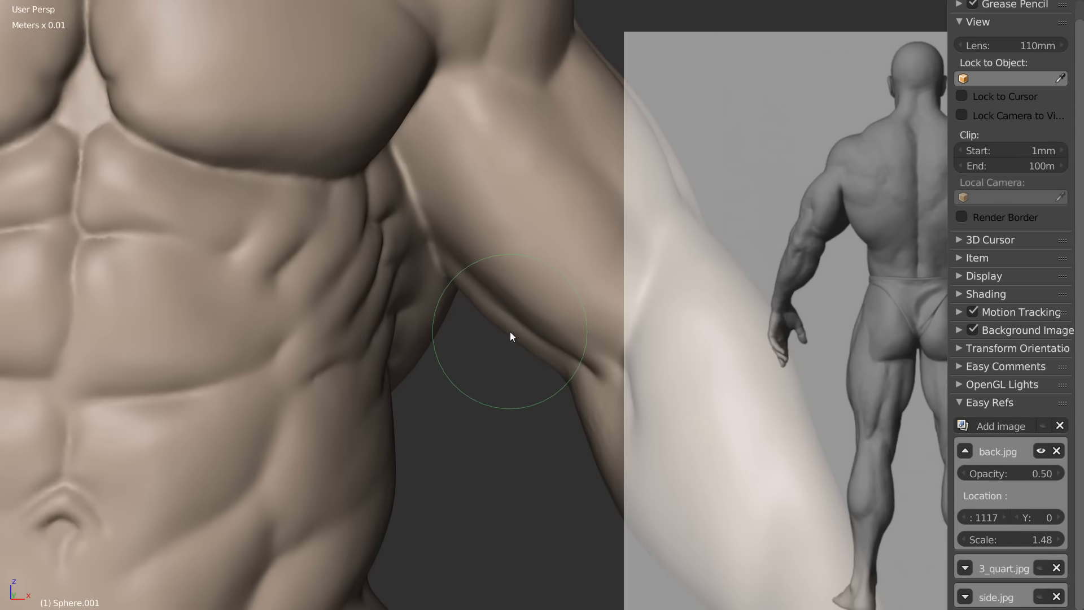
mouse_move(418, 265)
mouse_down()
mouse_move(425, 289)
mouse_move(421, 257)
mouse_up()
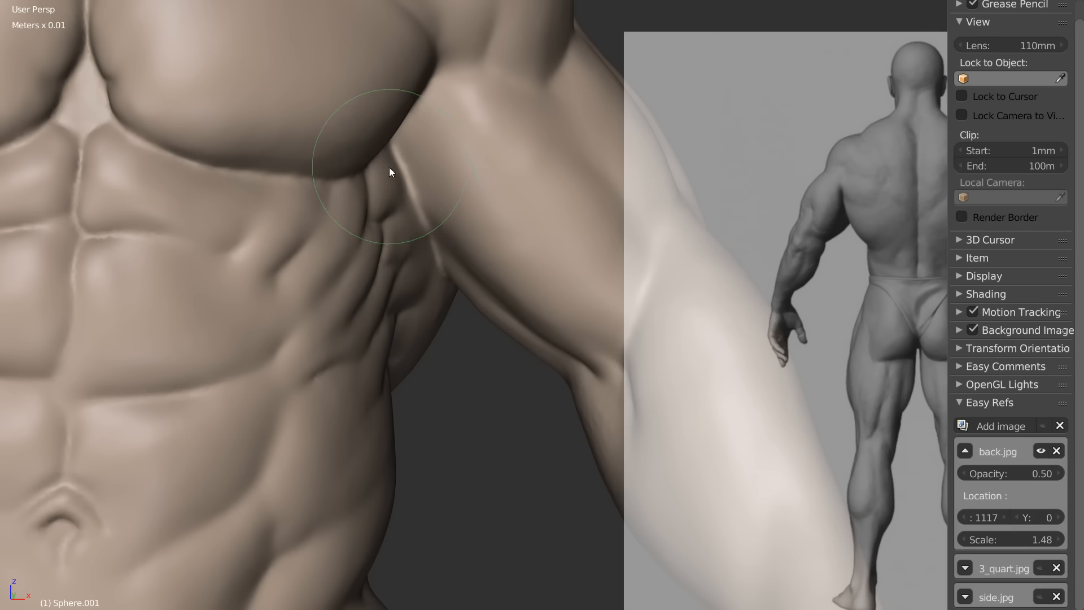
Step: Change the brush and sharpen the crease where the inner upper arm meets the lat below the armpit
mouse_move(426, 164)
middle_down()
mouse_move(377, 182)
mouse_move(360, 166)
mouse_move(489, 261)
mouse_move(481, 158)
middle_up()
key(w)
click(374, 253)
scroll(492, 231, up, 3)
drag(550, 241, 615, 348)
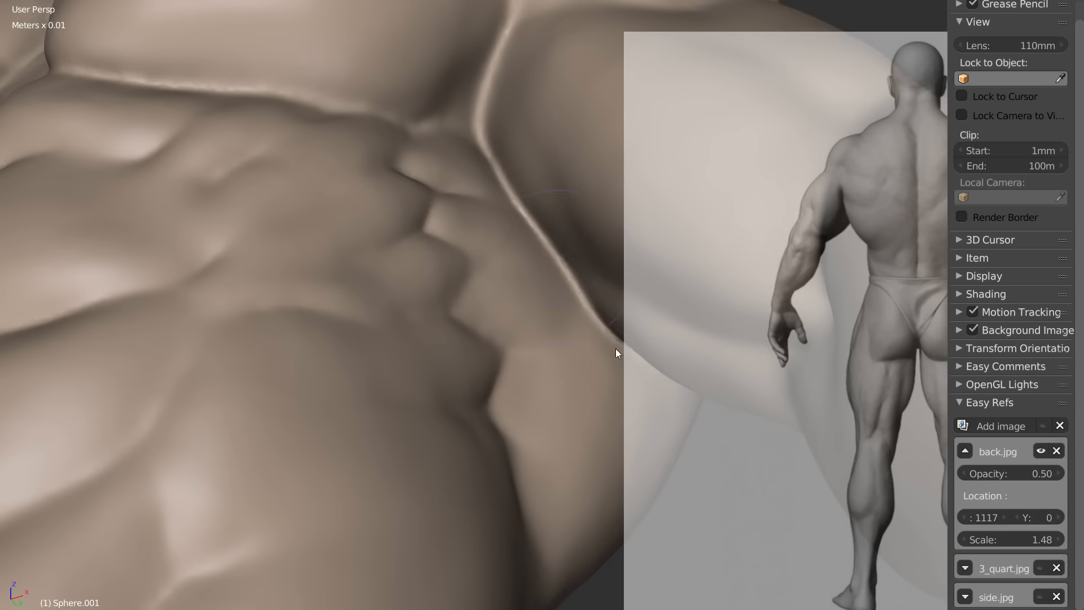
mouse_move(446, 235)
middle_down()
mouse_move(496, 284)
mouse_move(413, 229)
middle_up()
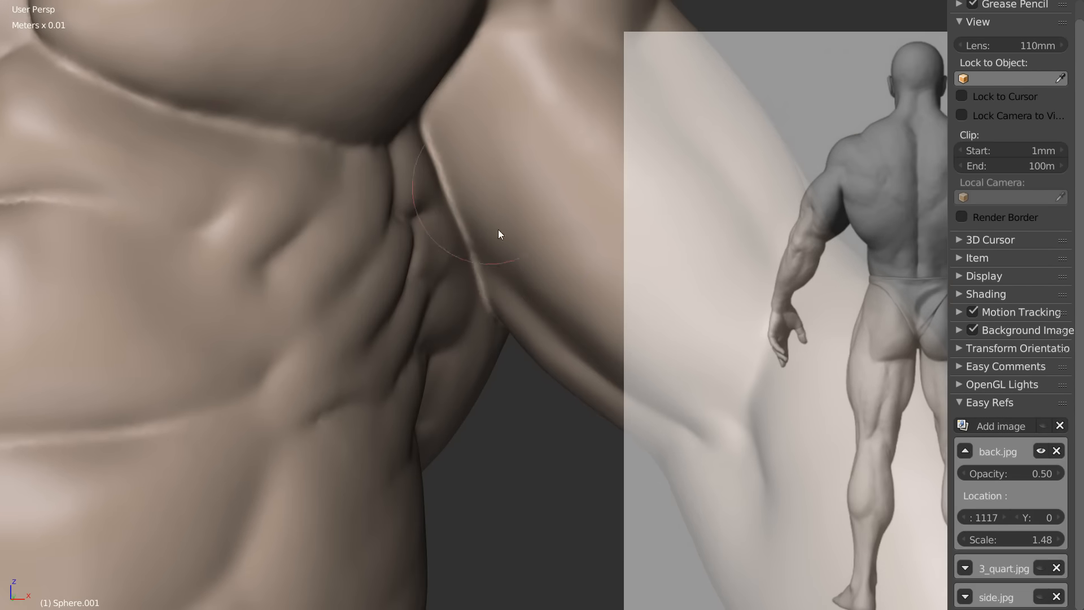
mouse_move(525, 274)
middle_down()
mouse_move(472, 262)
mouse_move(509, 266)
middle_up()
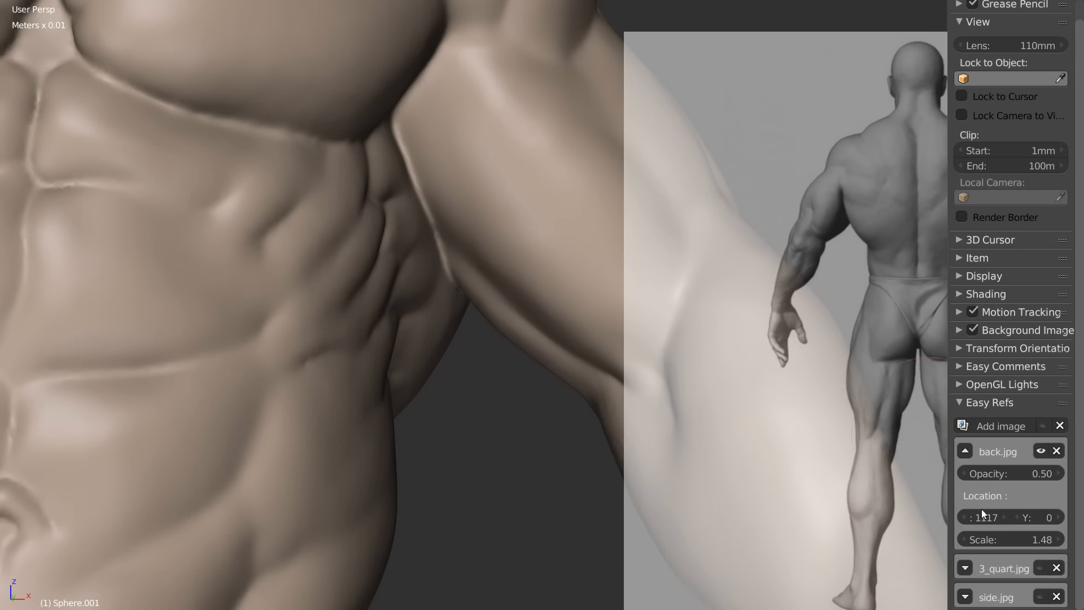
Step: Hide the back.jpg reference and show the 3_quart.jpg reference instead
click(965, 451)
click(1041, 451)
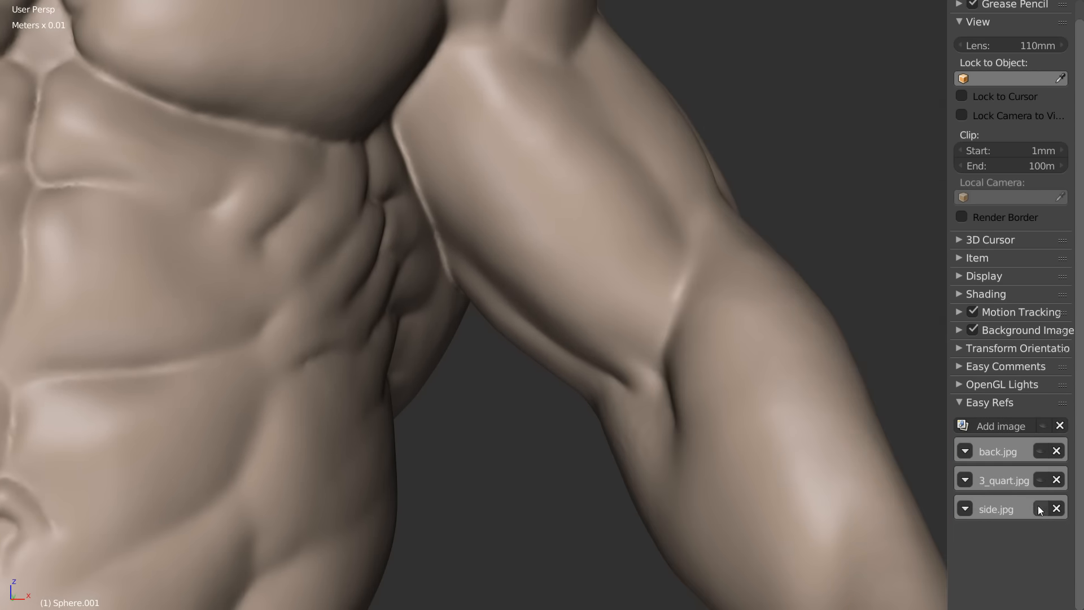
click(1041, 509)
click(1040, 508)
click(1041, 481)
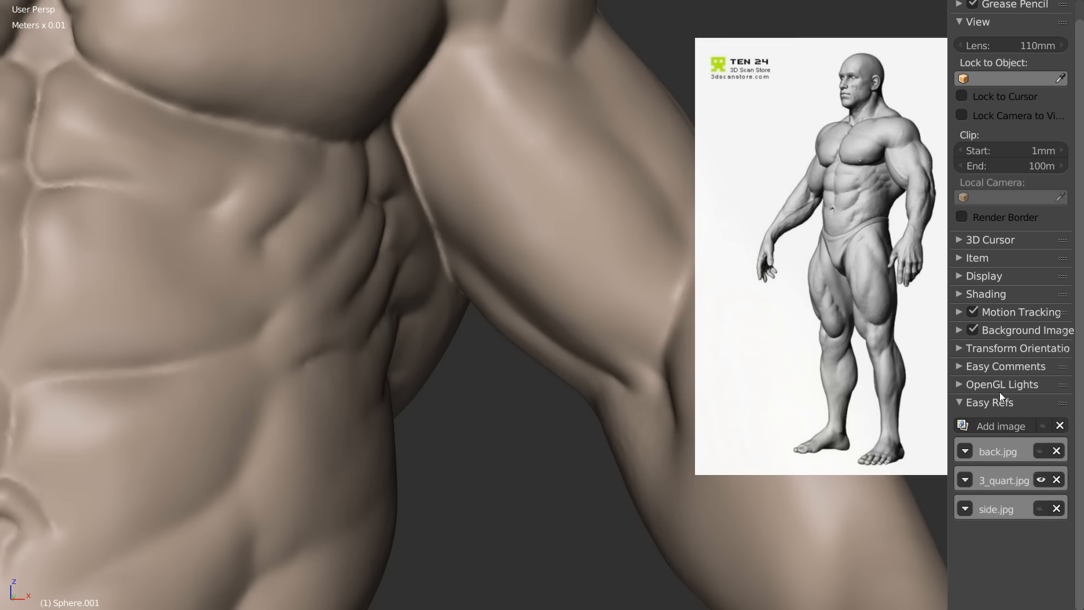
Step: Select the Clay brush, set its strength to about 0.605, and define the muscle separation along the inner biceps from the armpit to the elbow
scroll(396, 248, down, 3)
middle_drag(399, 246, 402, 181)
middle_drag(290, 279, 422, 310)
key(w)
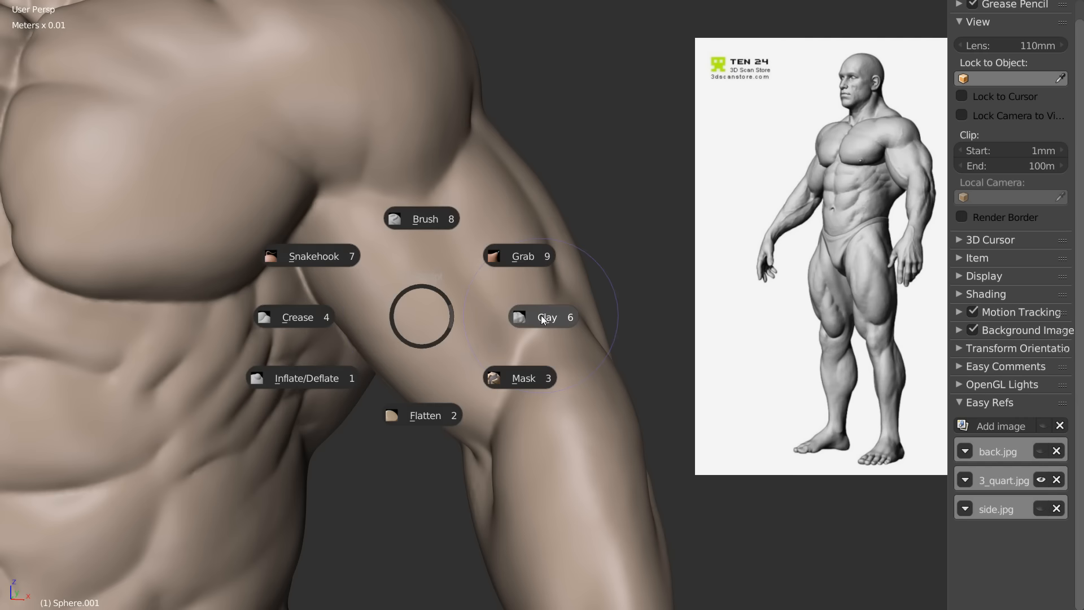
click(541, 315)
key(shift+f)
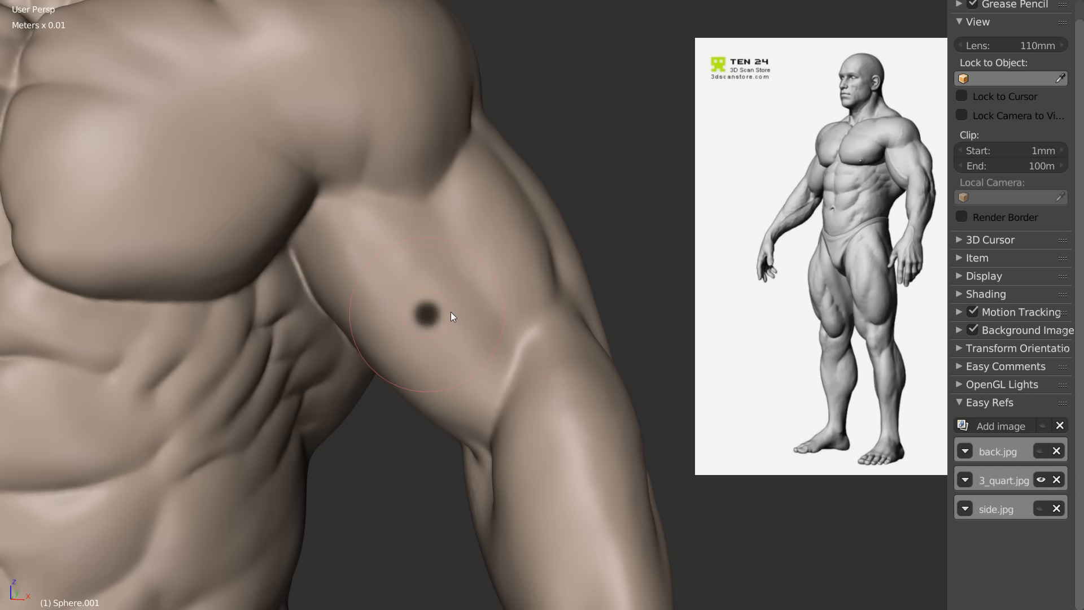
click(449, 313)
mouse_move(424, 305)
middle_down()
mouse_move(368, 281)
mouse_move(340, 244)
mouse_move(329, 195)
middle_up()
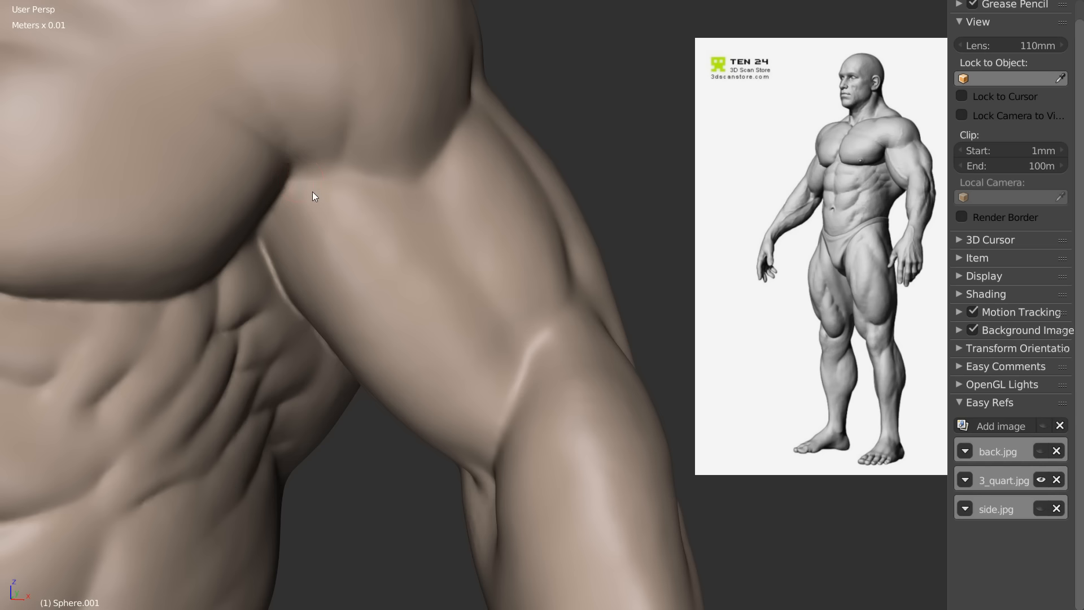
key(shift+f)
key(shift+f)
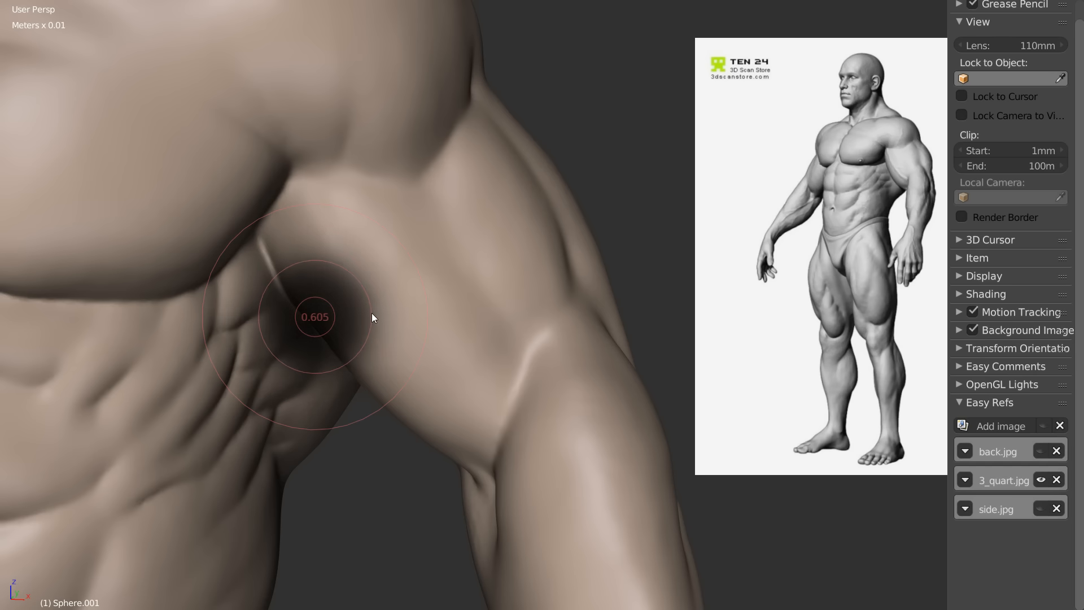
click(372, 313)
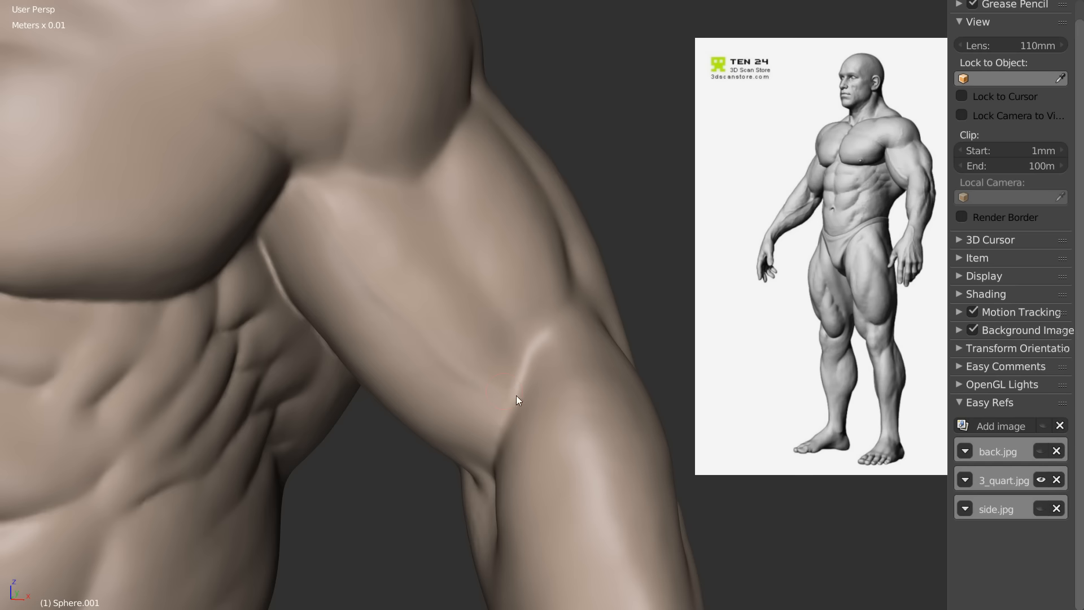
middle_drag(516, 395, 469, 339)
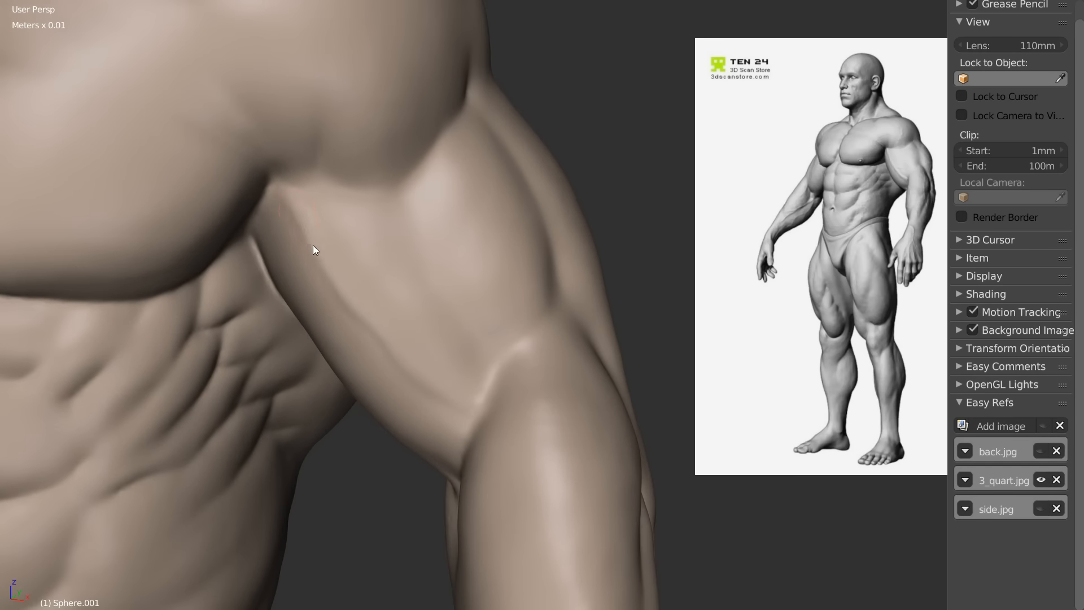
Step: Sculpt the separation between the front and side heads of the deltoid above the biceps
middle_drag(461, 411, 405, 249)
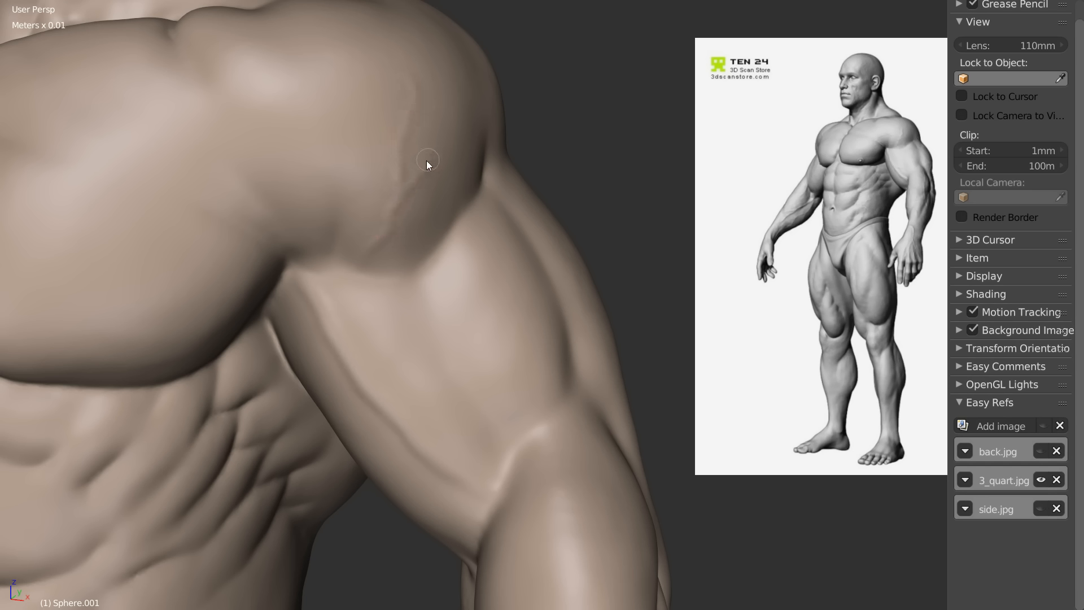
scroll(434, 212, down, 10)
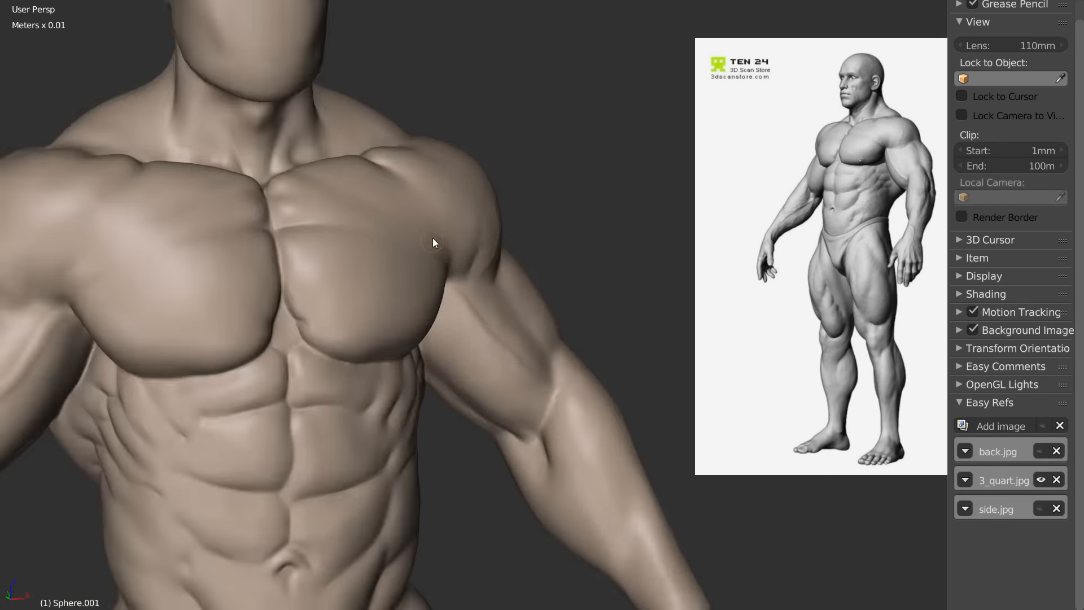
middle_drag(333, 276, 299, 273)
scroll(361, 269, up, 4)
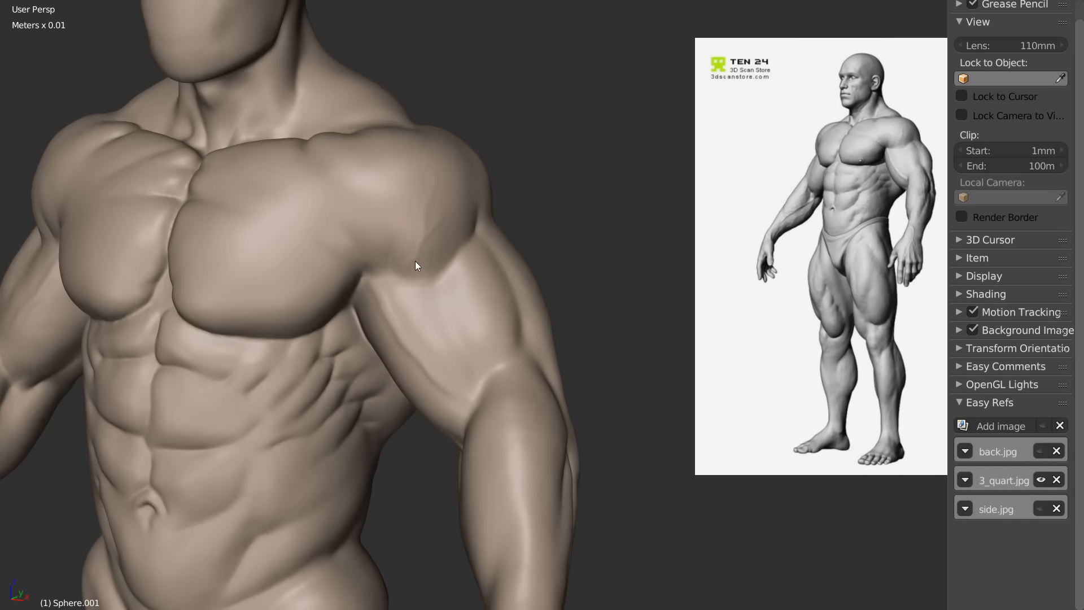
shift+middle_drag(446, 259, 432, 175)
Step: Define the muscle separations along the forearm and around the outer elbow
middle_drag(367, 240, 342, 267)
scroll(350, 248, up, 2)
shift+middle_drag(362, 221, 380, 57)
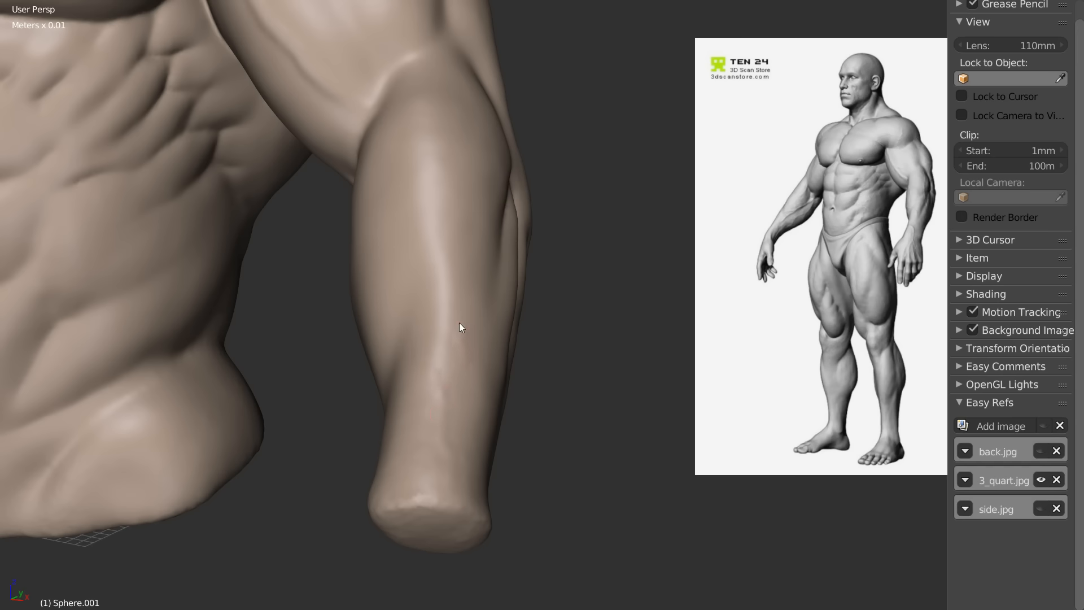
middle_drag(446, 368, 446, 344)
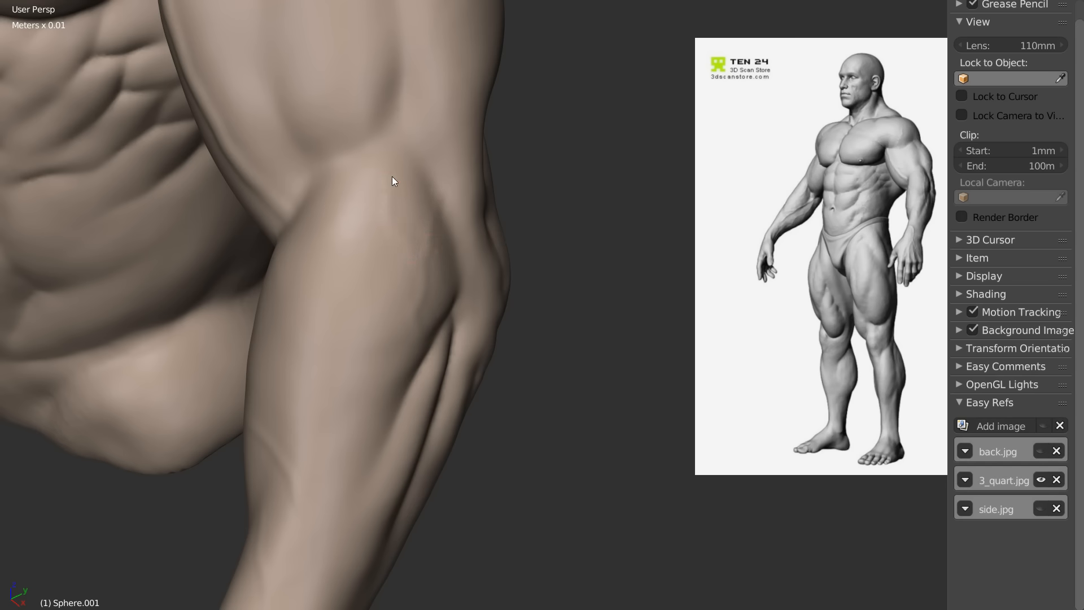
Step: Extend the deltoid's dividing line upward over the top of the shoulder
middle_drag(468, 205, 425, 191)
shift+middle_drag(377, 149, 449, 171)
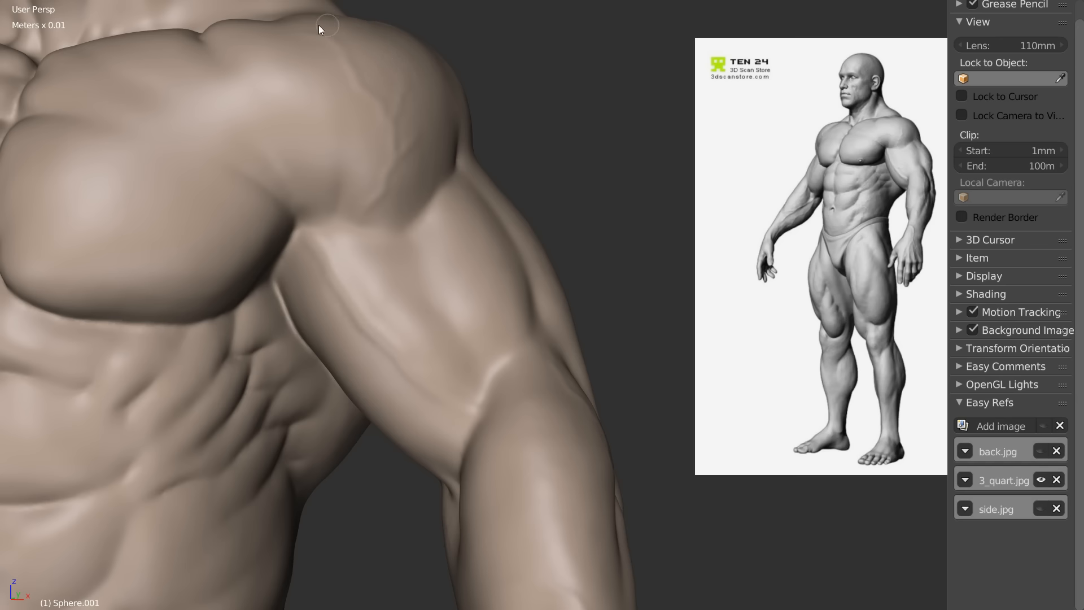
shift+middle_drag(320, 82, 578, 272)
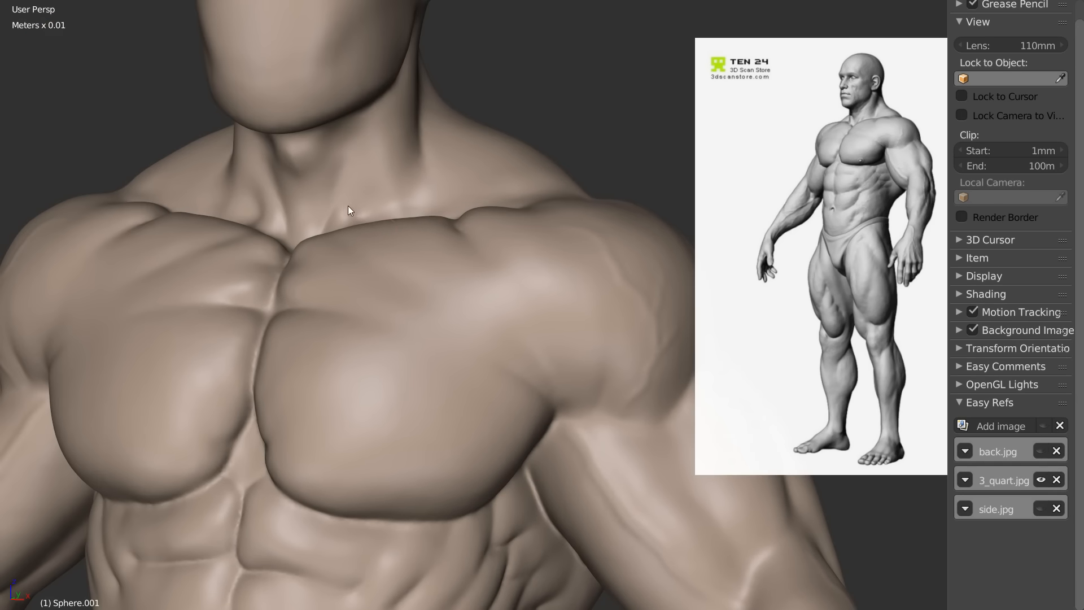
Step: Examine the torso's overall proportions and muscle forms from the front, side and back
scroll(429, 209, down, 7)
middle_drag(440, 228, 478, 254)
scroll(319, 234, up, 5)
scroll(479, 256, down, 4)
middle_drag(406, 310, 272, 297)
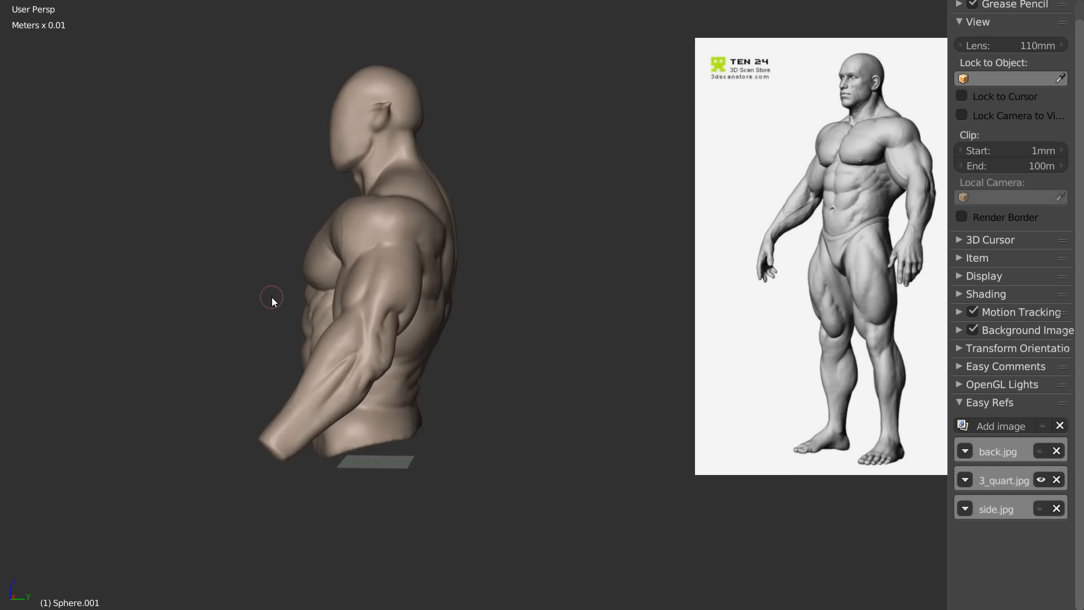
scroll(367, 258, up, 2)
shift+middle_drag(367, 258, 396, 246)
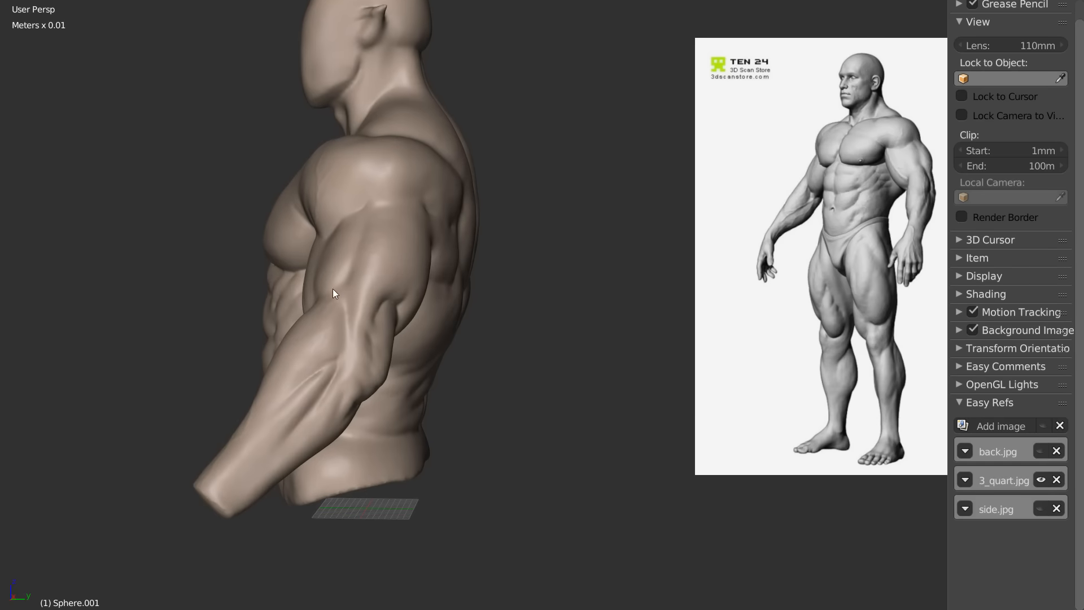
middle_drag(408, 285, 417, 306)
scroll(402, 278, up, 2)
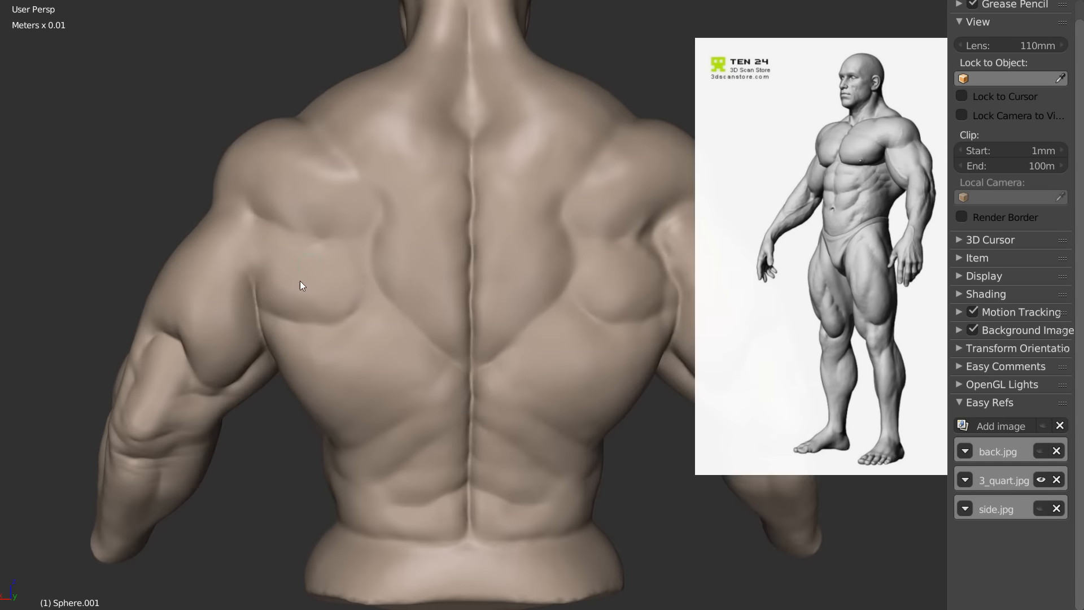
Step: Resize the brush and adjust the trapezius and shoulder-blade contours on the upper back
scroll(339, 257, up, 2)
key(f)
click(377, 260)
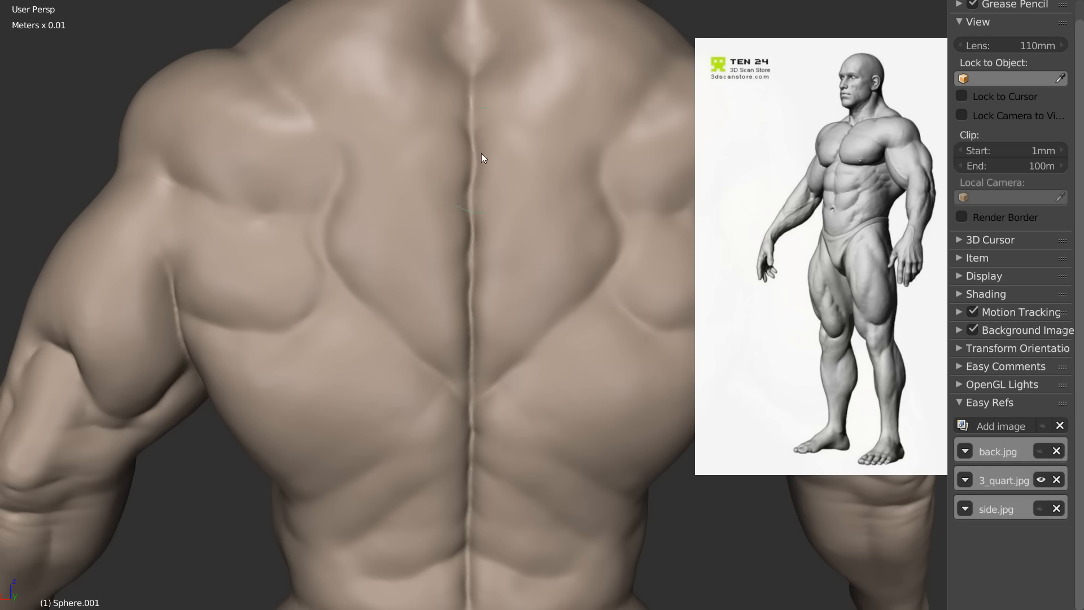
shift+middle_drag(482, 150, 468, 283)
scroll(381, 283, down, 5)
Step: Refine the lower biceps and the elbow crease where the upper arm meets the forearm
mouse_move(342, 300)
middle_down()
mouse_move(552, 310)
mouse_move(412, 212)
mouse_move(500, 285)
mouse_move(458, 275)
mouse_move(392, 289)
middle_up()
shift+middle_drag(500, 226, 398, 216)
scroll(398, 215, up, 5)
mouse_move(260, 261)
middle_down()
mouse_move(286, 249)
mouse_move(331, 127)
middle_up()
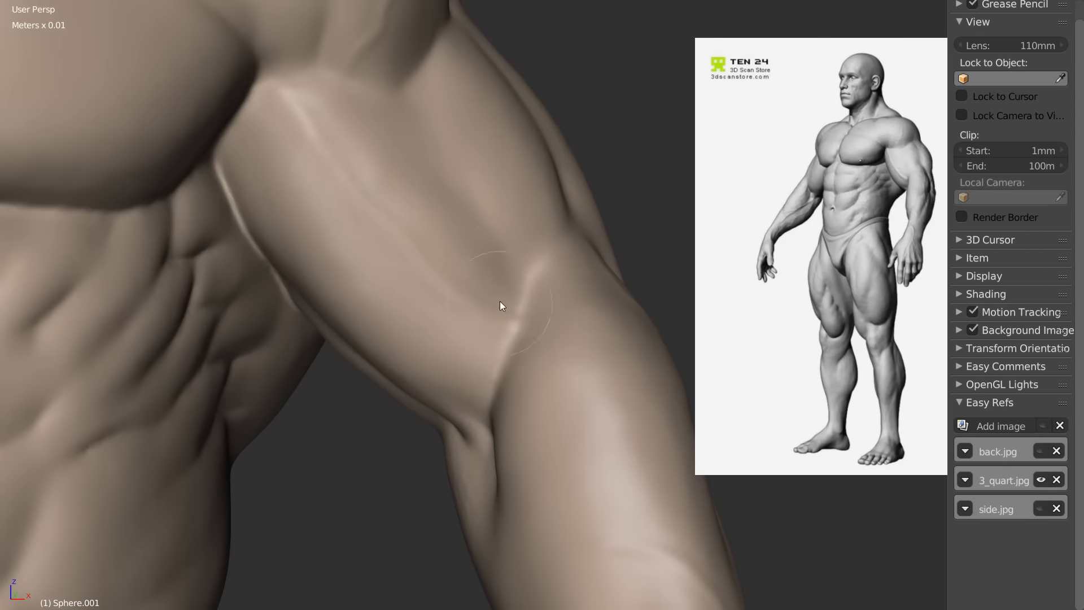
scroll(450, 201, down, 5)
middle_drag(450, 201, 338, 305)
scroll(513, 175, down, 4)
middle_drag(447, 177, 418, 253)
scroll(453, 205, up, 8)
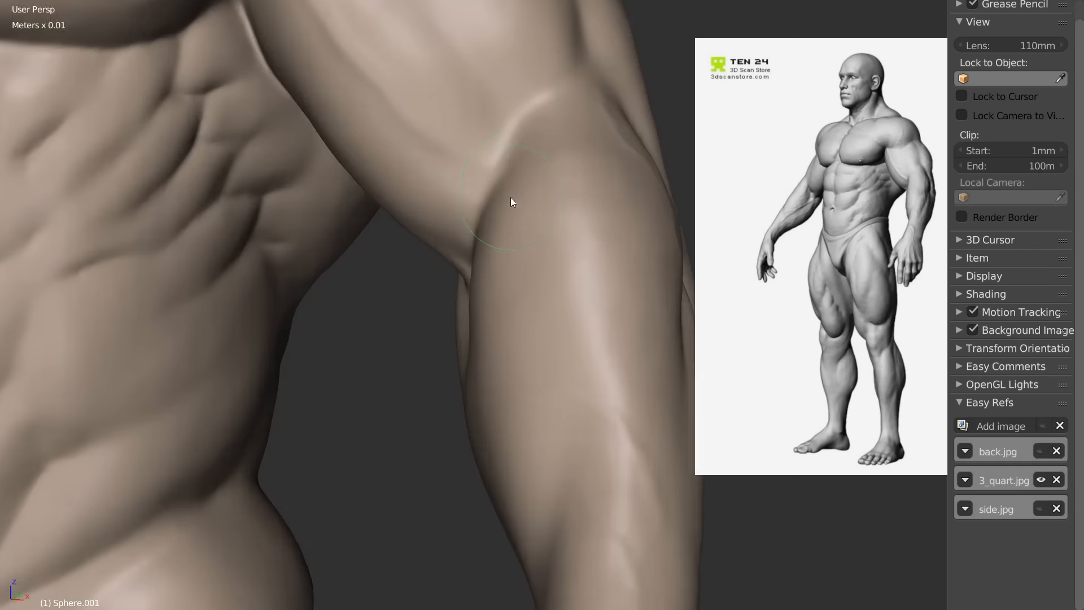
Step: Resize the brush and refine the biceps surface between the deltoid and the elbow crease
scroll(438, 213, down, 6)
scroll(517, 253, up, 4)
key(f)
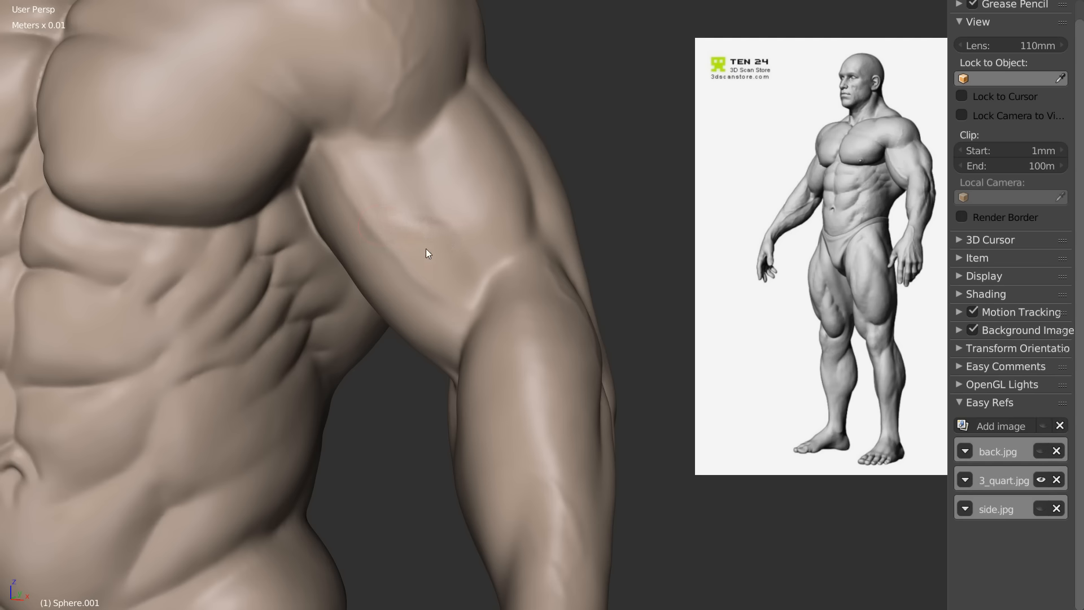
scroll(428, 236, up, 4)
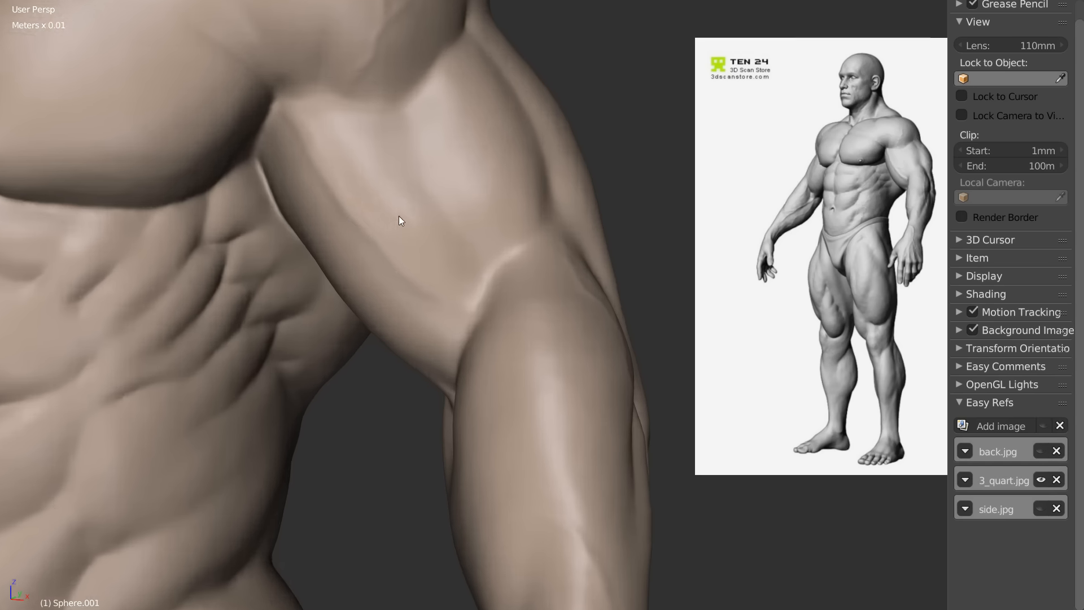
mouse_move(398, 201)
middle_down()
mouse_move(340, 241)
mouse_move(317, 229)
middle_up()
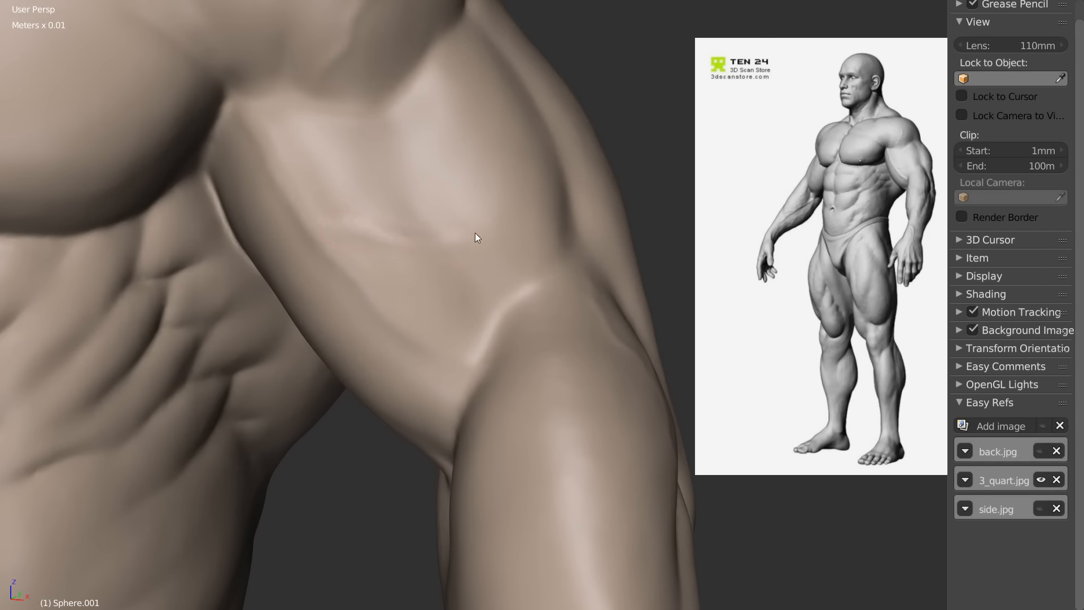
mouse_move(375, 246)
middle_down()
mouse_move(397, 260)
mouse_move(298, 289)
middle_up()
Step: Carve a shallow diagonal cheek line on the side of the head, rising toward the ear
scroll(439, 222, down, 6)
scroll(398, 271, down, 4)
mouse_move(398, 271)
middle_down()
mouse_move(465, 248)
mouse_move(459, 266)
mouse_move(412, 267)
mouse_move(447, 196)
mouse_move(413, 206)
mouse_move(375, 180)
middle_up()
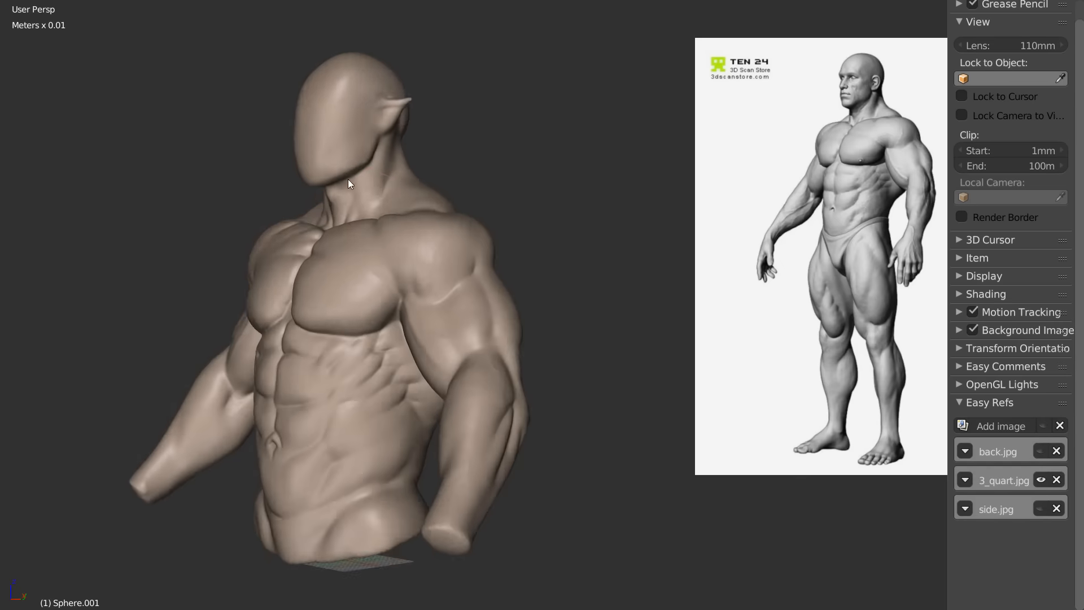
scroll(410, 220, up, 6)
middle_drag(388, 225, 353, 255)
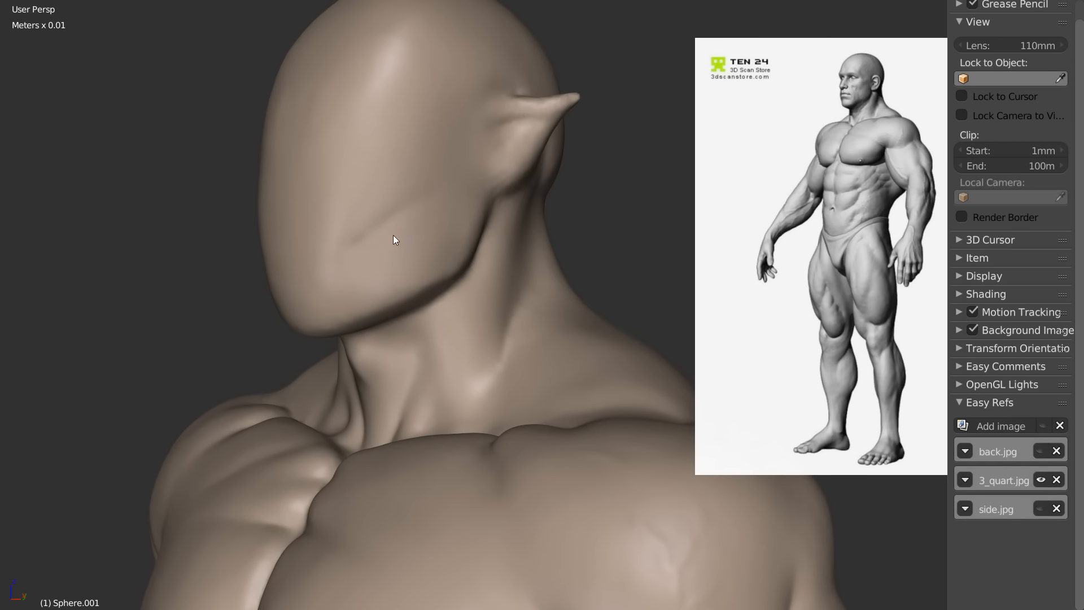
mouse_move(344, 247)
middle_down()
mouse_move(427, 223)
mouse_move(435, 190)
middle_up()
mouse_move(457, 277)
middle_down()
mouse_move(481, 279)
mouse_move(429, 286)
mouse_move(373, 273)
middle_up()
Step: Deepen the creases above and inside the pointed ear with a resized brush
scroll(394, 210, up, 3)
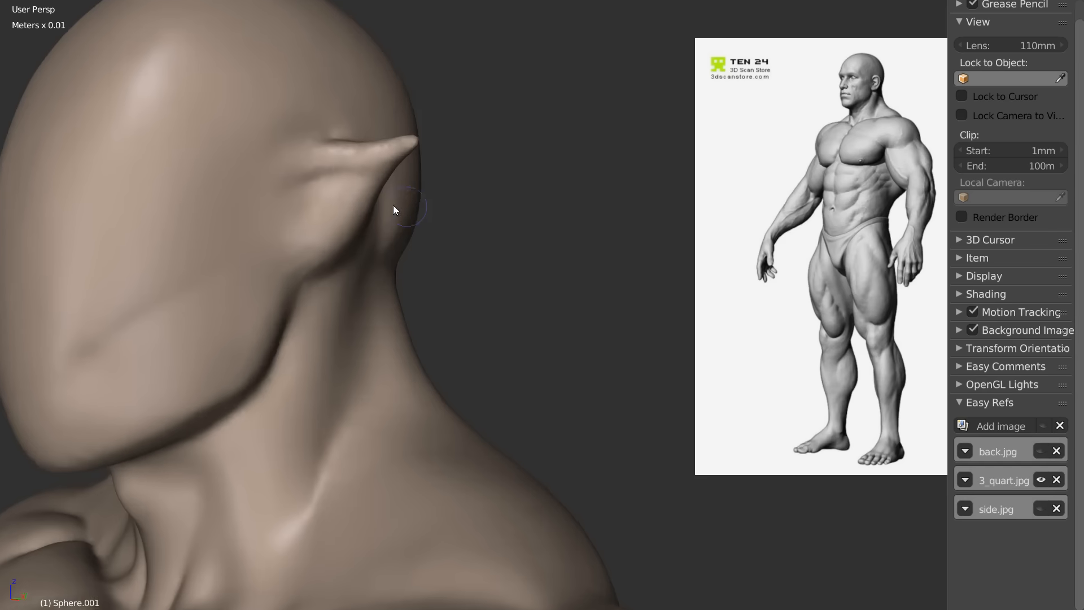
shift+middle_drag(325, 174, 418, 242)
scroll(418, 242, up, 3)
key(f)
click(412, 249)
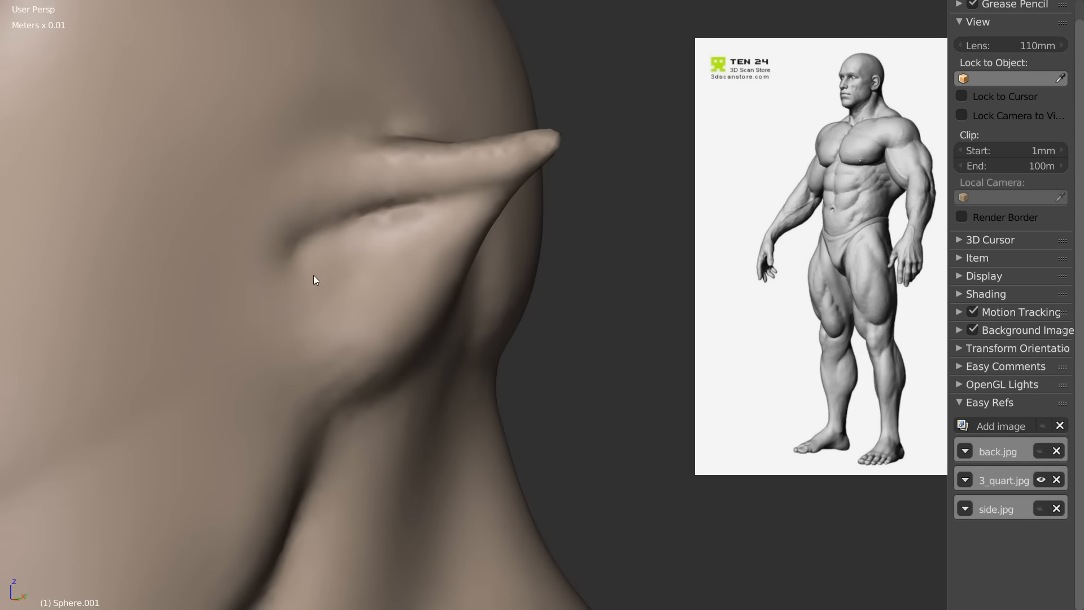
middle_drag(323, 269, 306, 226)
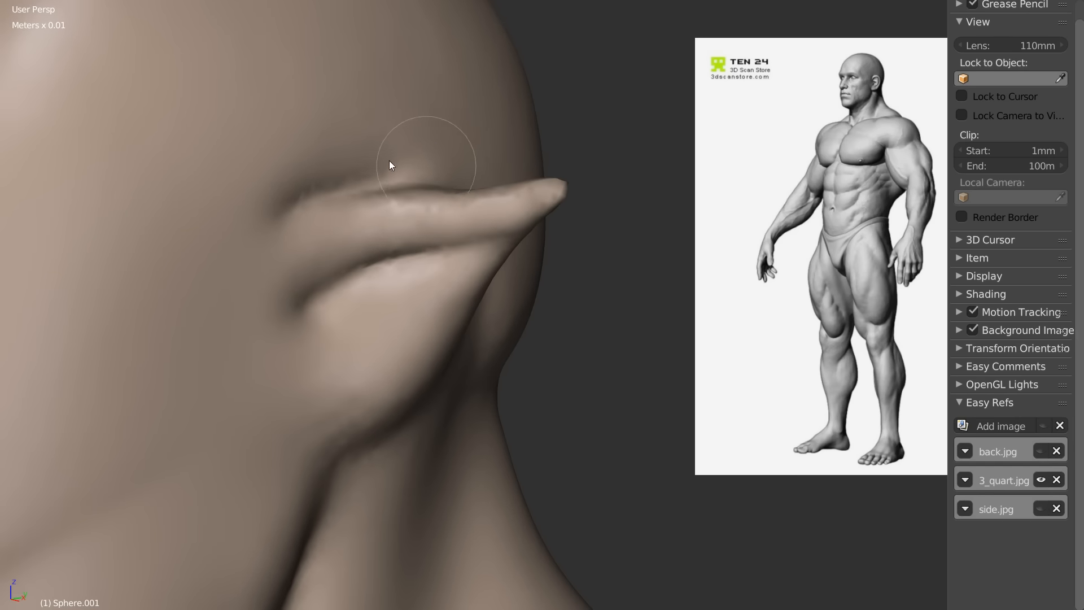
Step: Carve a crease behind the ear to separate its back edge from the skull
mouse_move(242, 232)
middle_down()
mouse_move(365, 167)
mouse_move(252, 179)
mouse_move(277, 217)
middle_up()
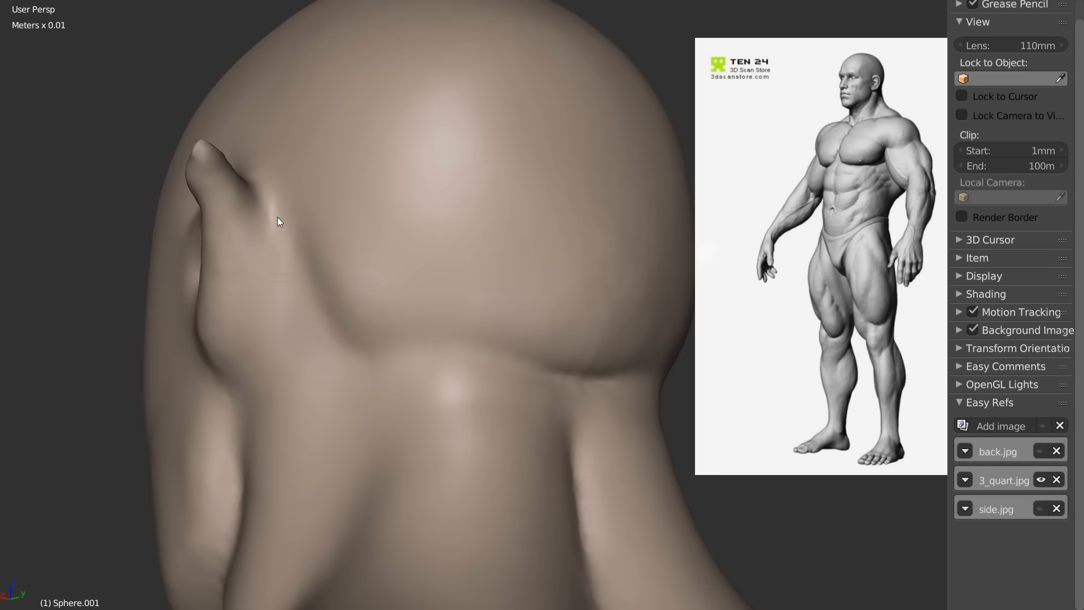
drag(267, 220, 266, 323)
drag(267, 213, 277, 302)
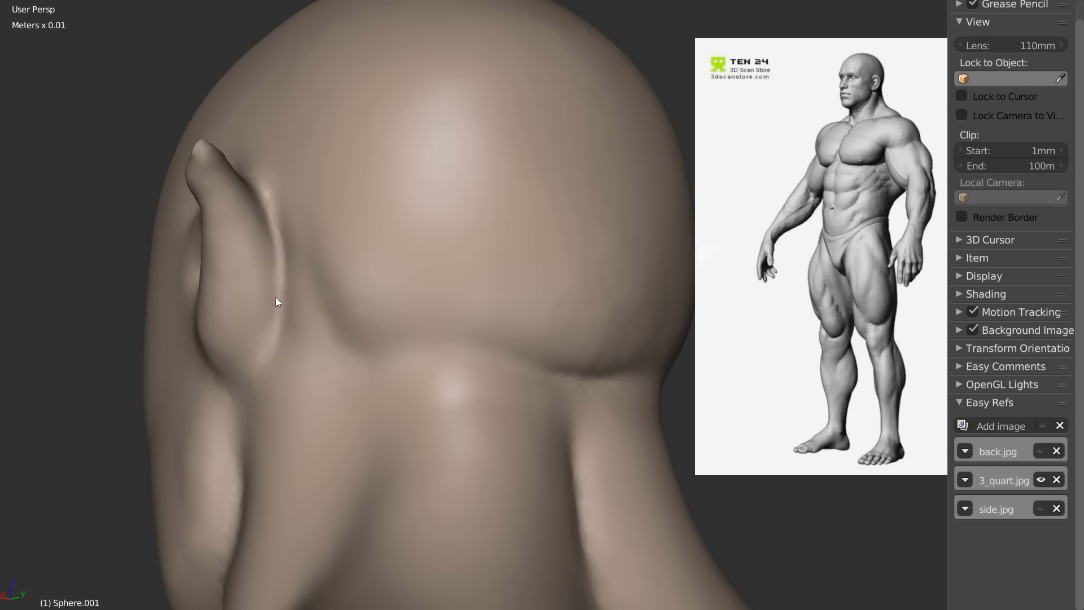
drag(266, 370, 275, 229)
Step: Carve the inner ear hollow and sharpen the fold beneath the ear's upper rim
mouse_move(245, 217)
middle_down()
mouse_move(226, 259)
mouse_move(260, 296)
mouse_move(392, 300)
mouse_move(412, 283)
mouse_move(341, 297)
middle_up()
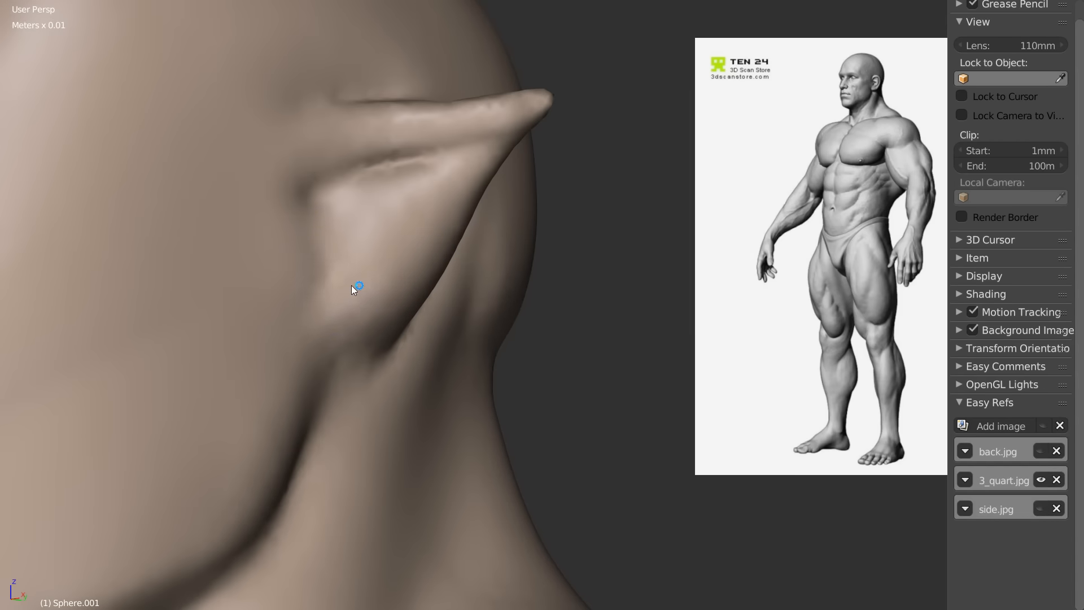
mouse_move(373, 226)
mouse_down()
mouse_move(360, 231)
mouse_move(347, 299)
mouse_up()
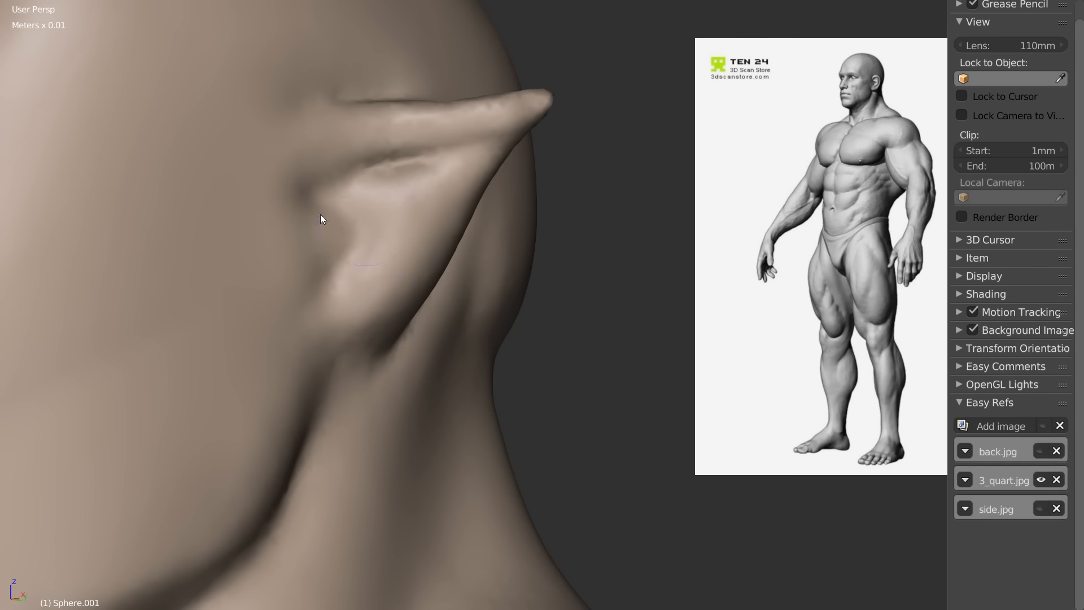
drag(407, 156, 300, 184)
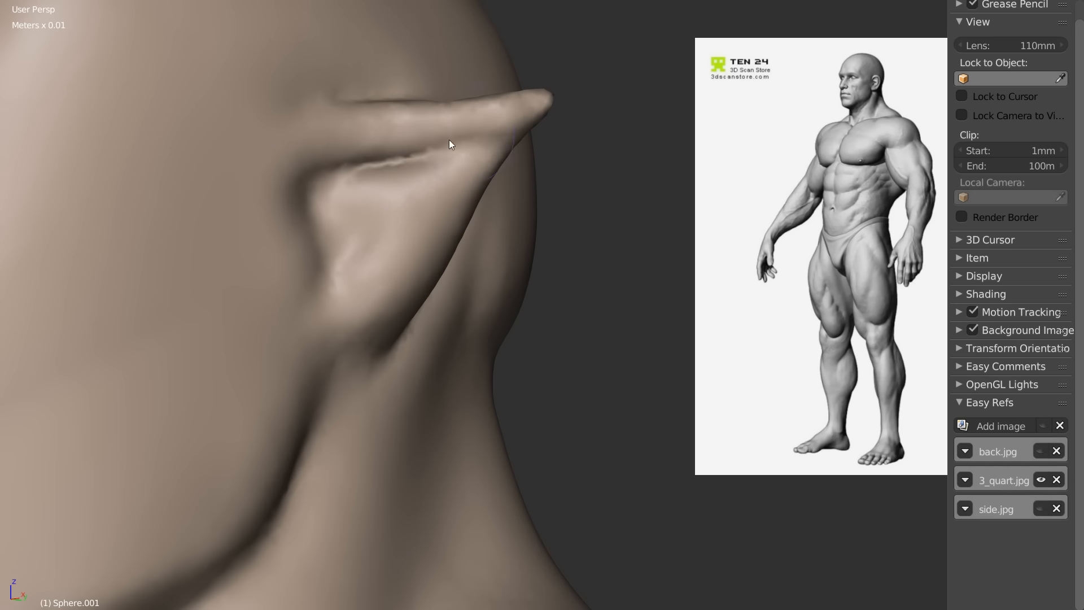
mouse_move(366, 188)
mouse_down()
mouse_move(378, 201)
mouse_move(374, 262)
mouse_move(427, 218)
mouse_move(374, 274)
mouse_move(366, 209)
mouse_move(397, 174)
mouse_move(395, 259)
mouse_move(435, 165)
mouse_move(374, 260)
mouse_up()
Step: Show the back.jpg reference image and set its scale to 0.76 and its opacity to 1.22
middle_drag(390, 238, 361, 277)
middle_drag(361, 277, 429, 256)
mouse_move(591, 272)
middle_down()
mouse_move(561, 278)
mouse_move(655, 260)
middle_up()
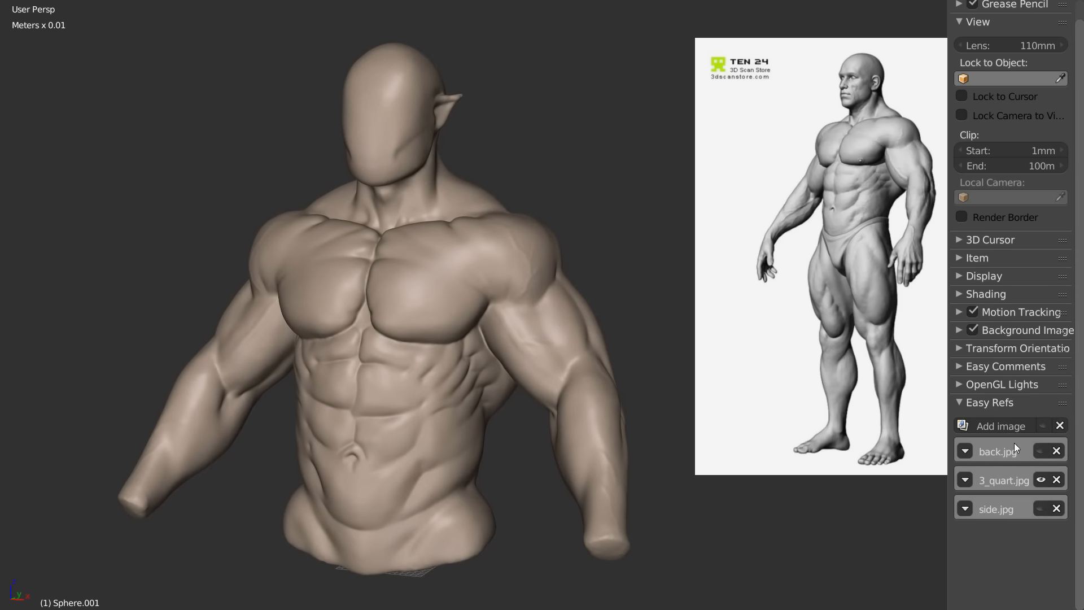
mouse_move(616, 339)
shift+middle_down()
mouse_move(910, 320)
mouse_move(463, 418)
shift+middle_up()
mouse_move(552, 414)
shift+middle_down()
mouse_move(673, 280)
mouse_move(831, 209)
shift+middle_up()
click(1040, 452)
click(1044, 456)
click(1042, 453)
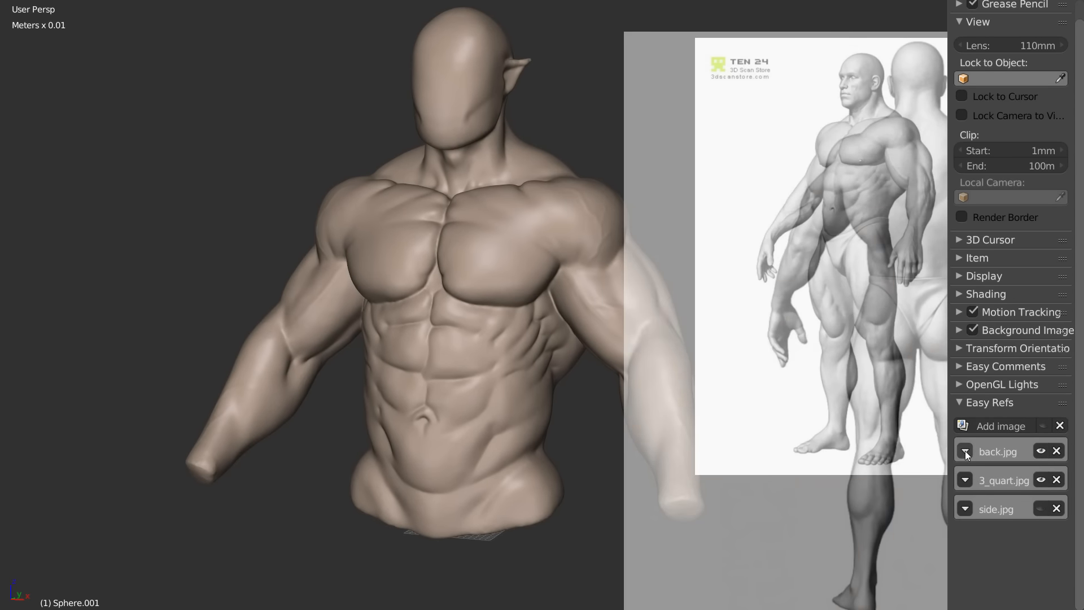
click(1041, 451)
click(1041, 452)
click(972, 453)
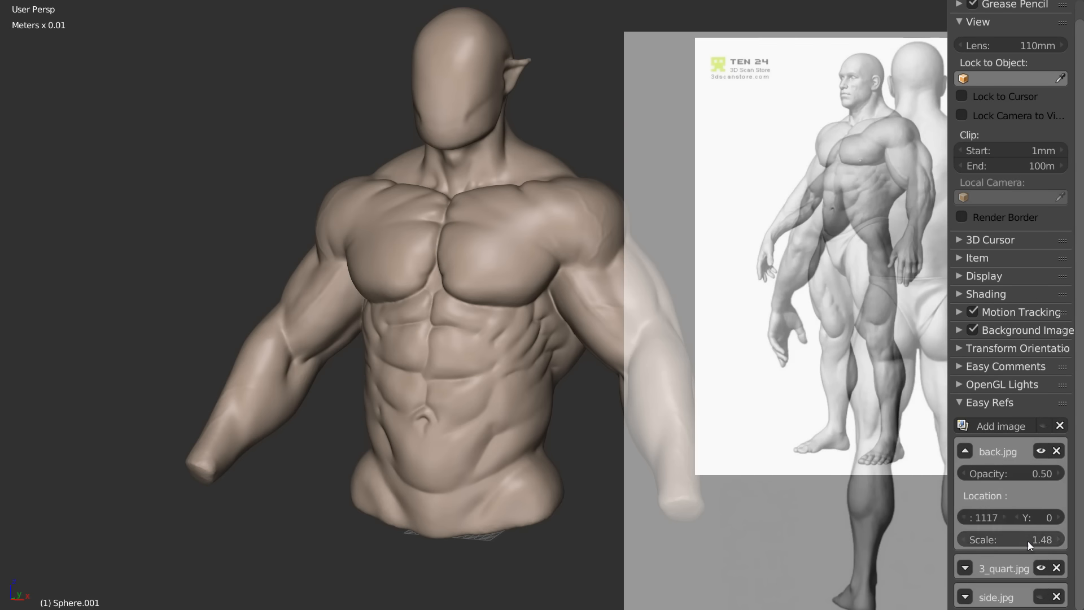
drag(1013, 538, 1036, 503)
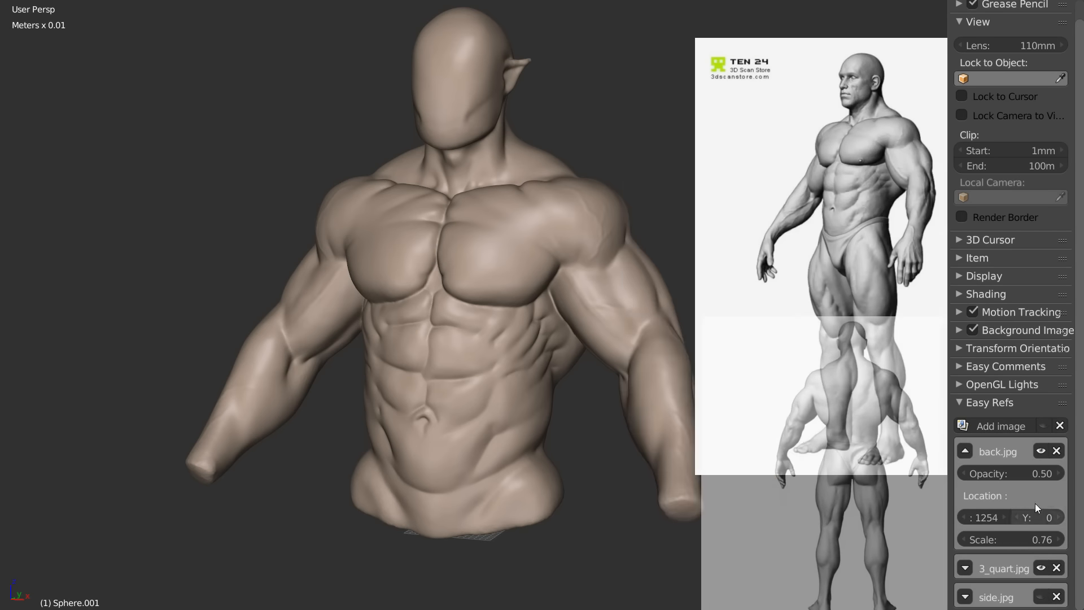
drag(1001, 469, 1040, 473)
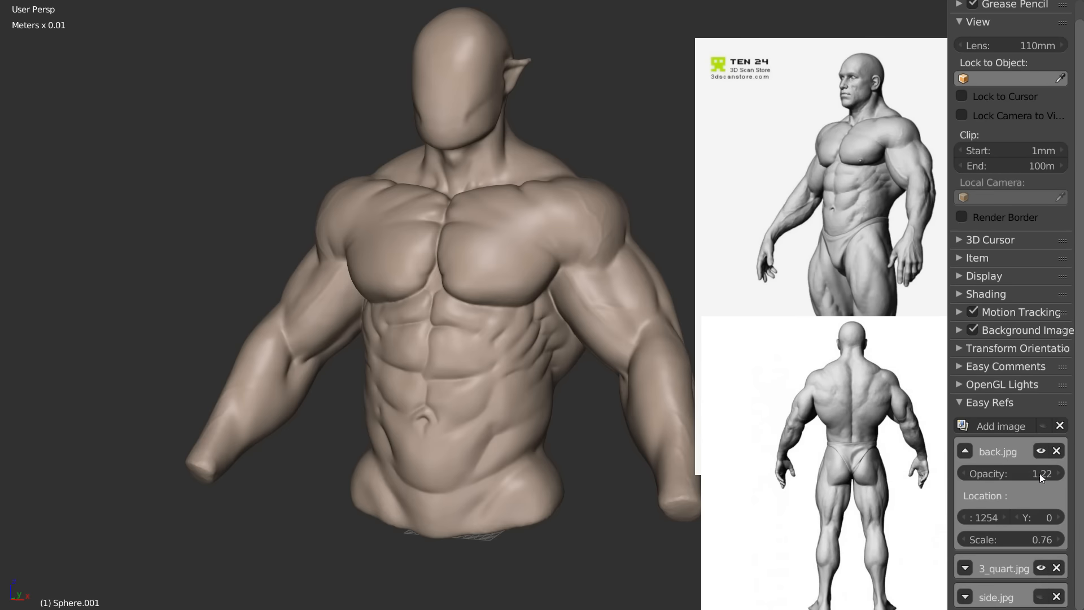
Step: Show the side.jpg reference image and set its scale to 0.58 and its opacity to 1.70
mouse_move(612, 302)
middle_down()
mouse_move(460, 317)
mouse_move(452, 331)
mouse_move(508, 305)
mouse_move(527, 314)
mouse_move(306, 290)
mouse_move(497, 299)
middle_up()
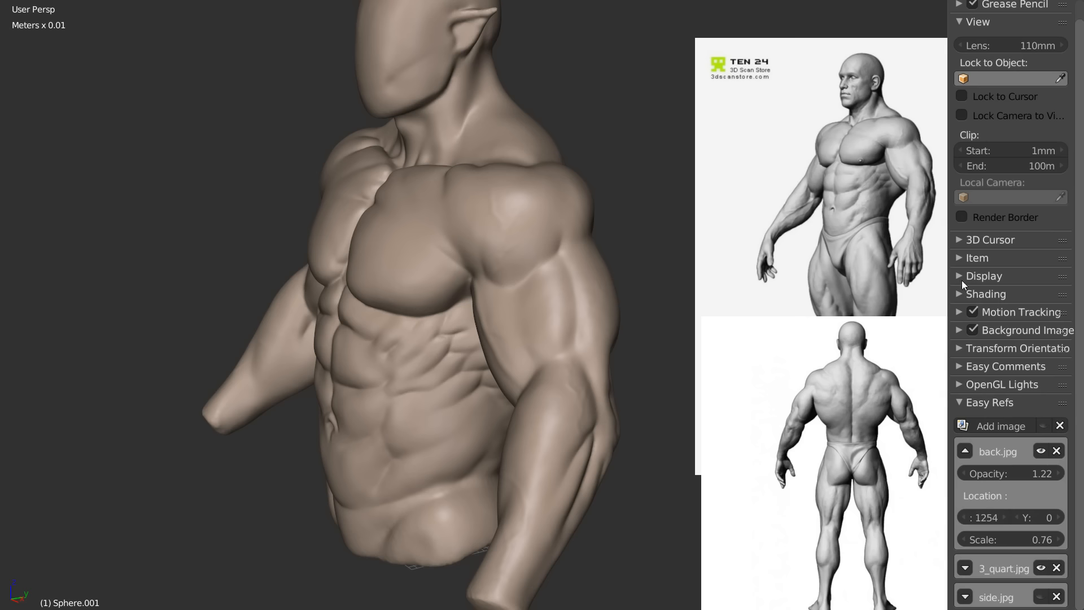
click(966, 451)
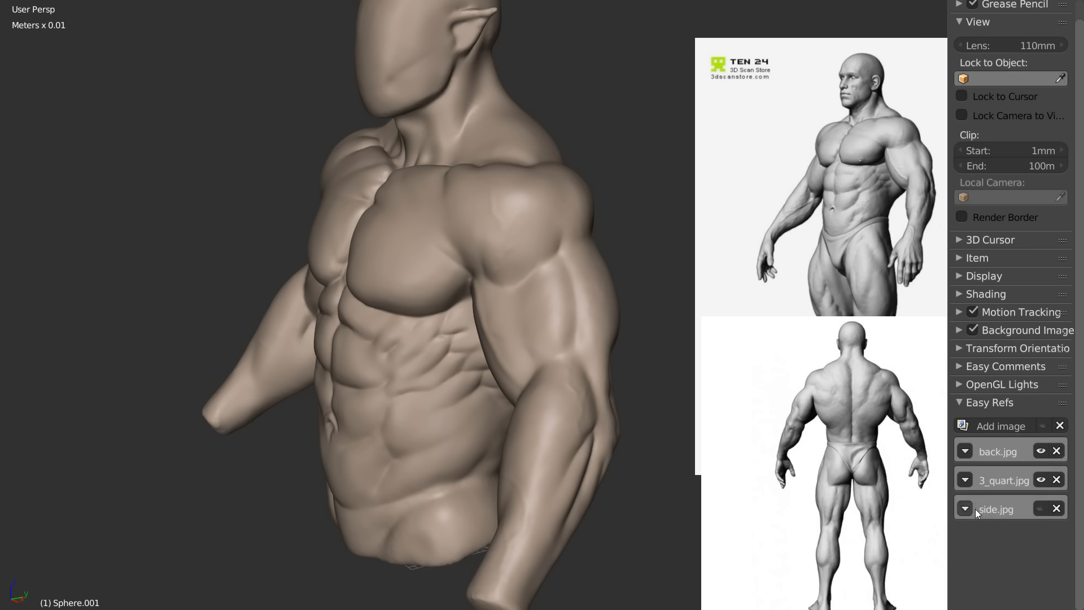
click(1041, 509)
click(965, 509)
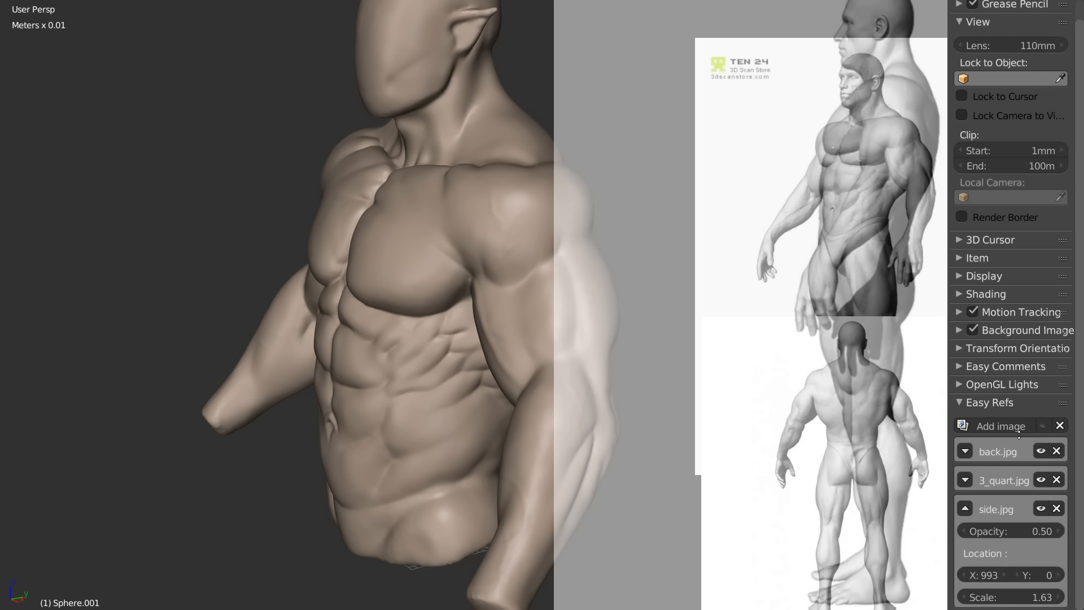
drag(1013, 606, 985, 605)
drag(1014, 534, 1025, 537)
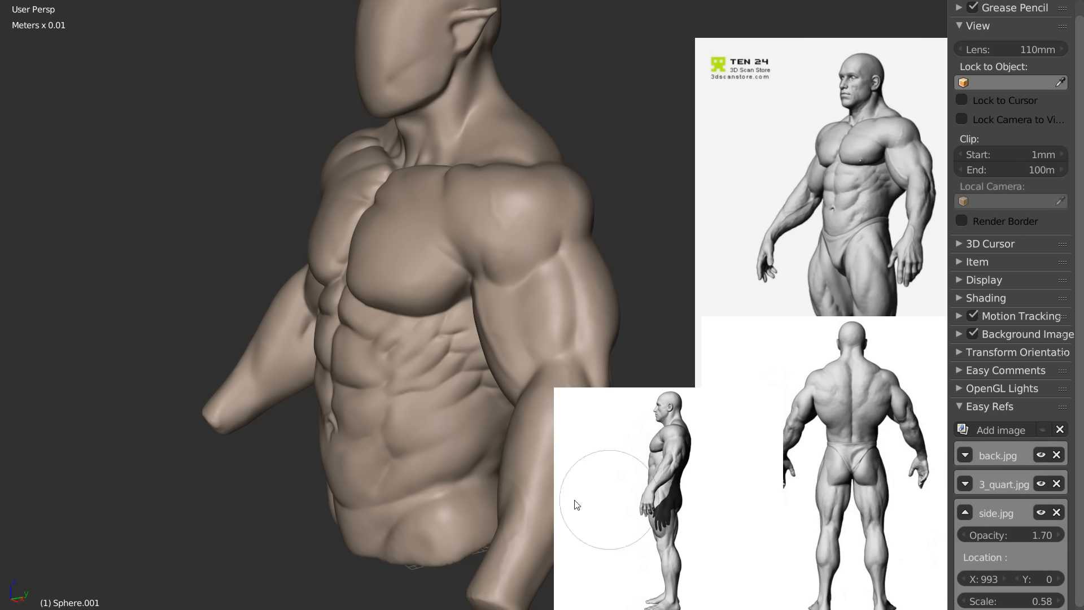
mouse_move(472, 279)
middle_down()
mouse_move(334, 318)
mouse_move(418, 290)
mouse_move(469, 323)
mouse_move(436, 308)
middle_up()
click(966, 512)
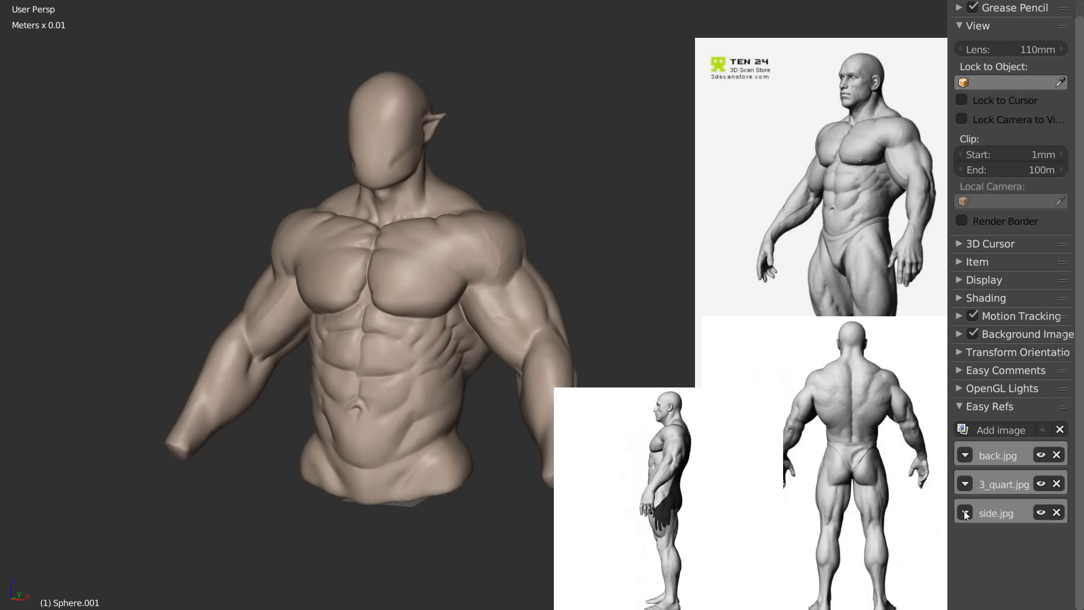
Step: Hide all reference images and review the whole torso from the front and three-quarter views
click(1044, 430)
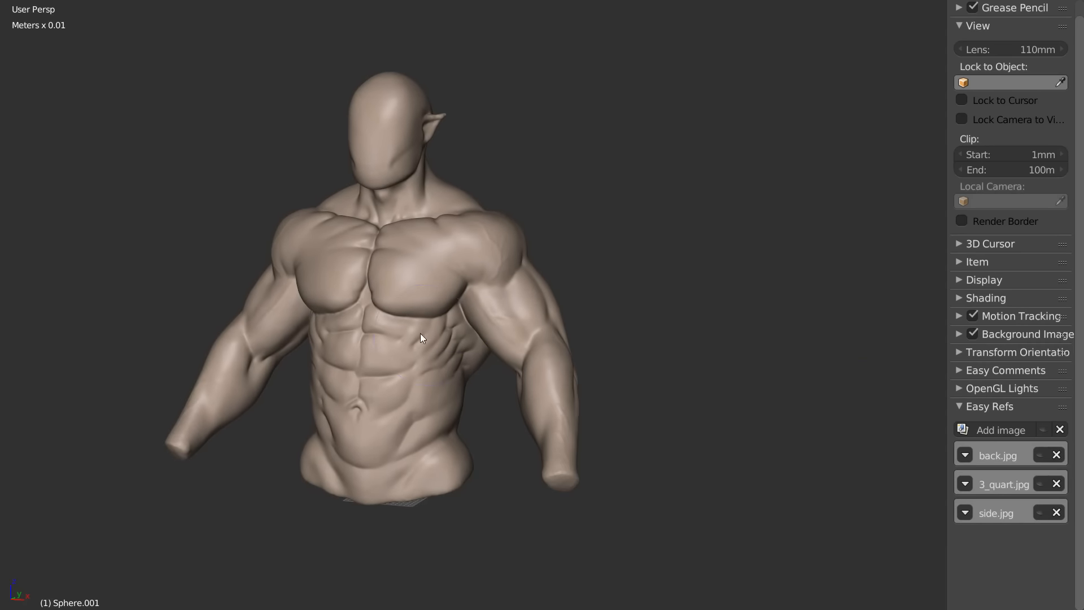
scroll(420, 333, up, 4)
shift+middle_drag(531, 317, 564, 324)
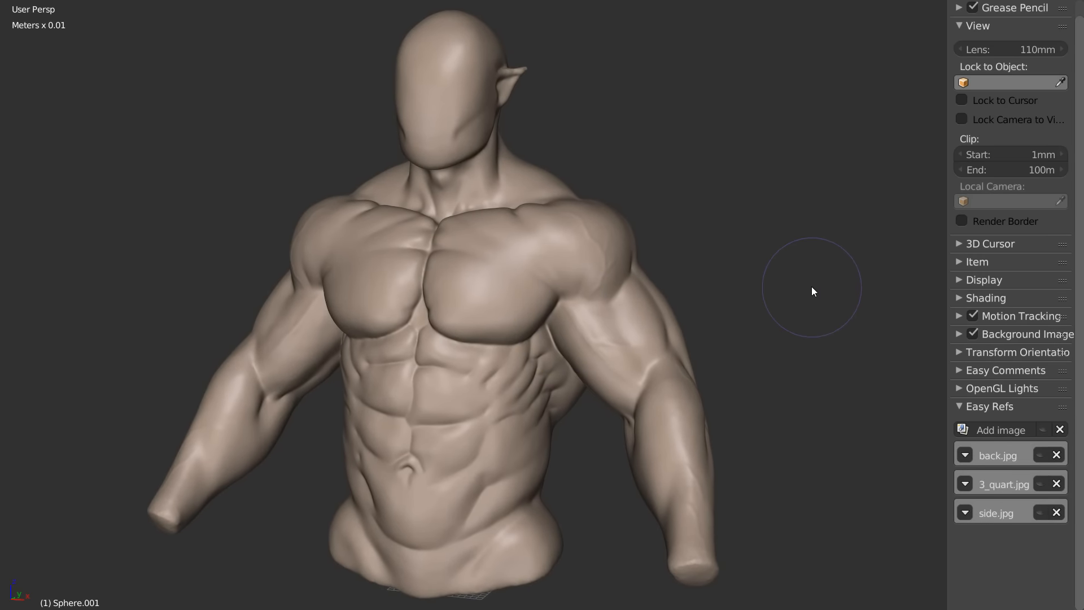
middle_drag(789, 365, 540, 300)
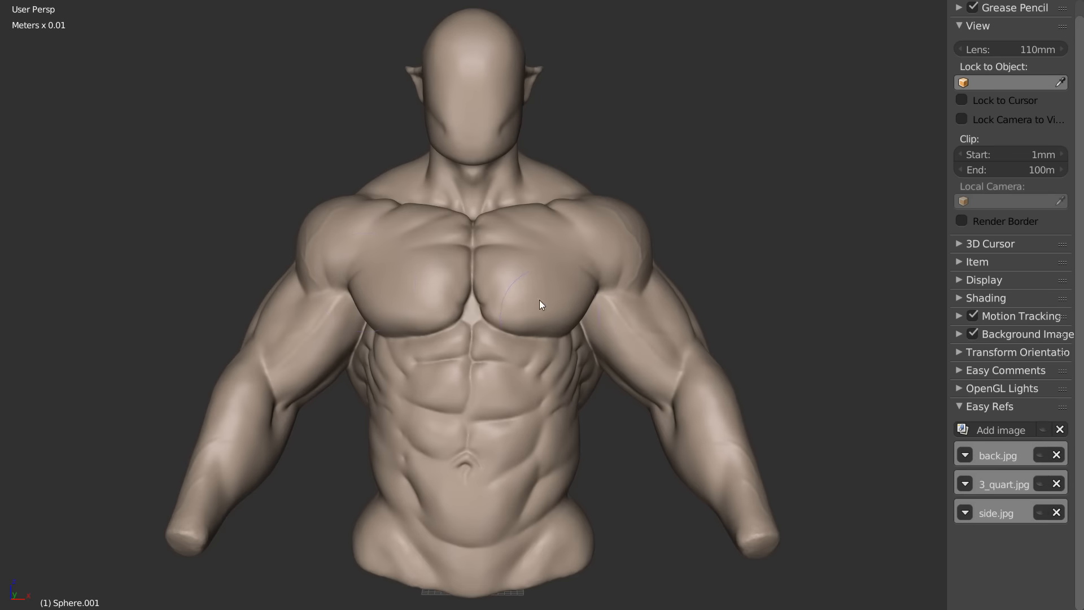
middle_drag(492, 330, 542, 362)
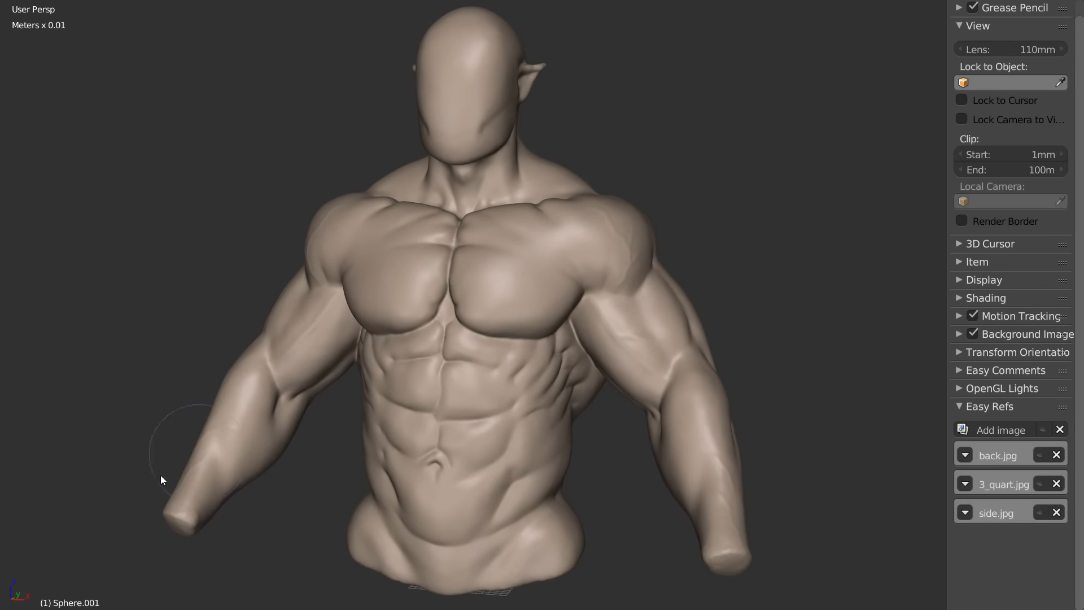